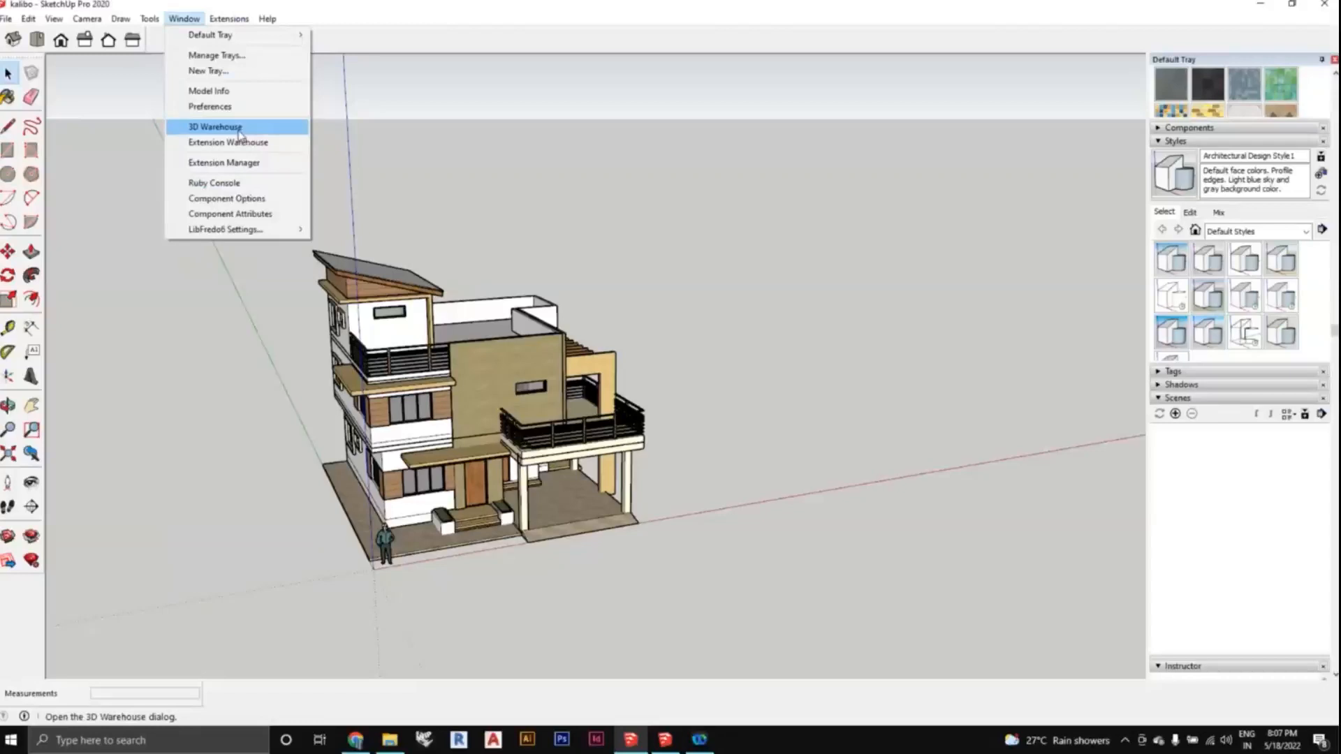
pyautogui.click(398, 166)
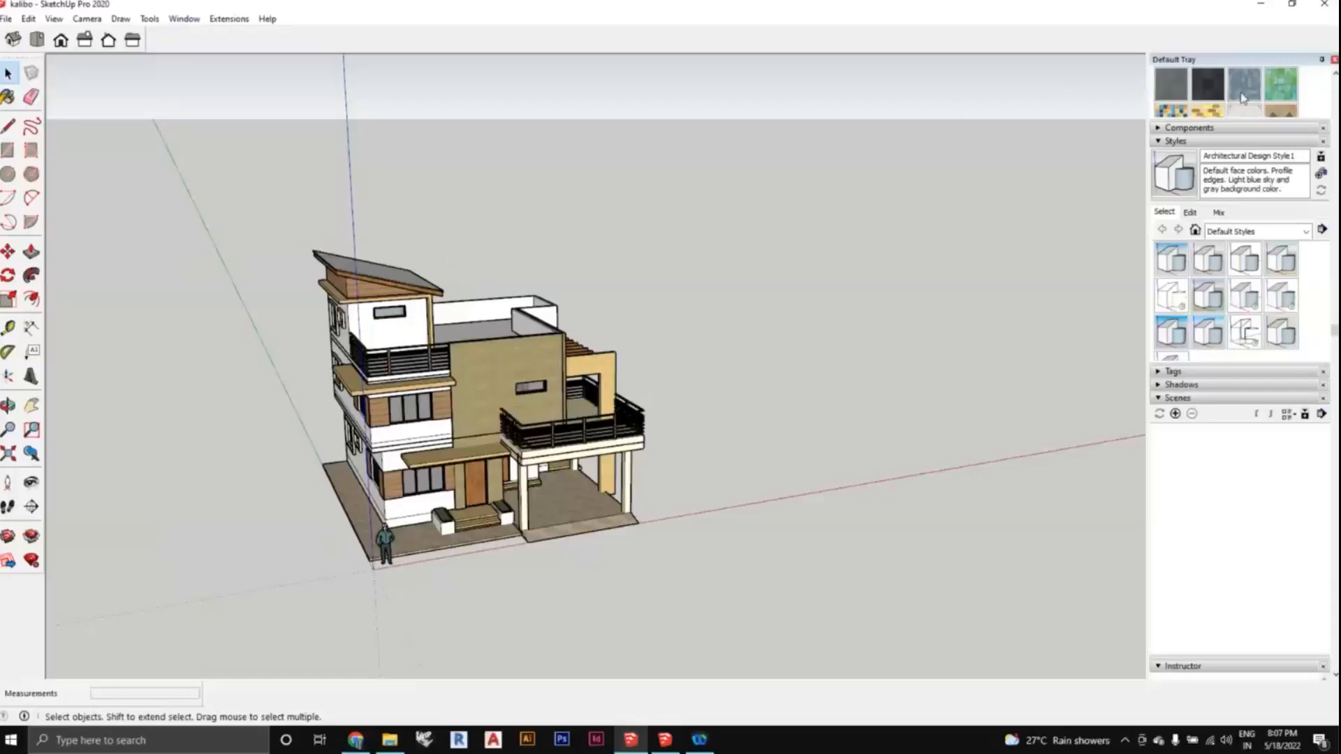
pyautogui.hotkey('alt', 'Tab')
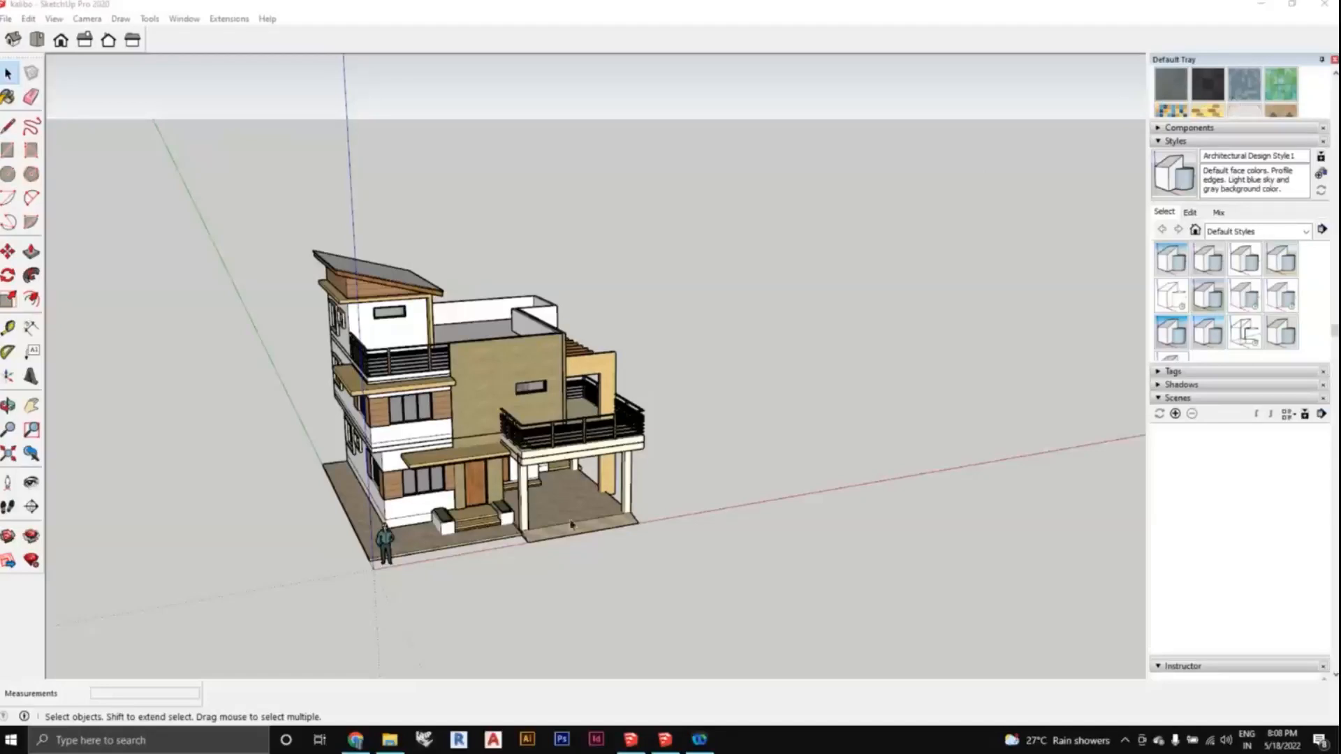
pyautogui.moveTo(597, 561); pyautogui.dragTo(548, 503, button='middle')
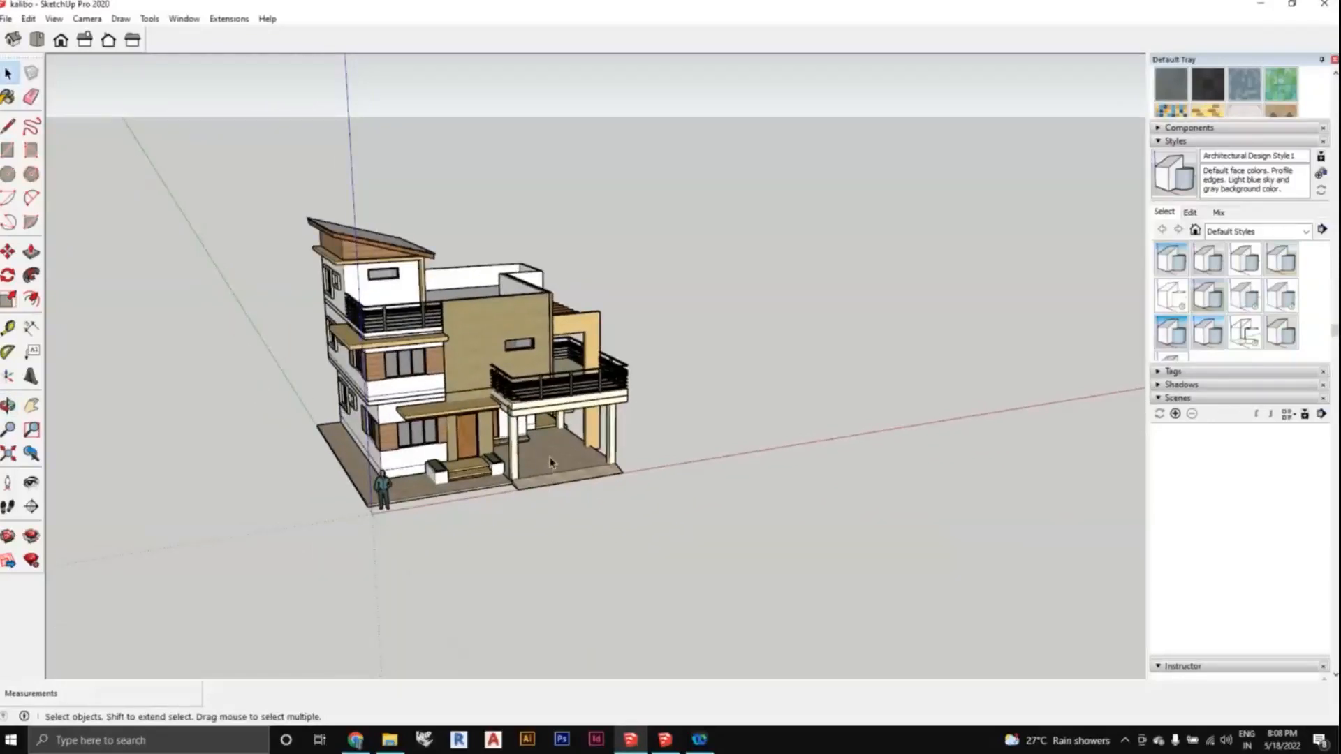
pyautogui.scroll(-1, 552, 459)
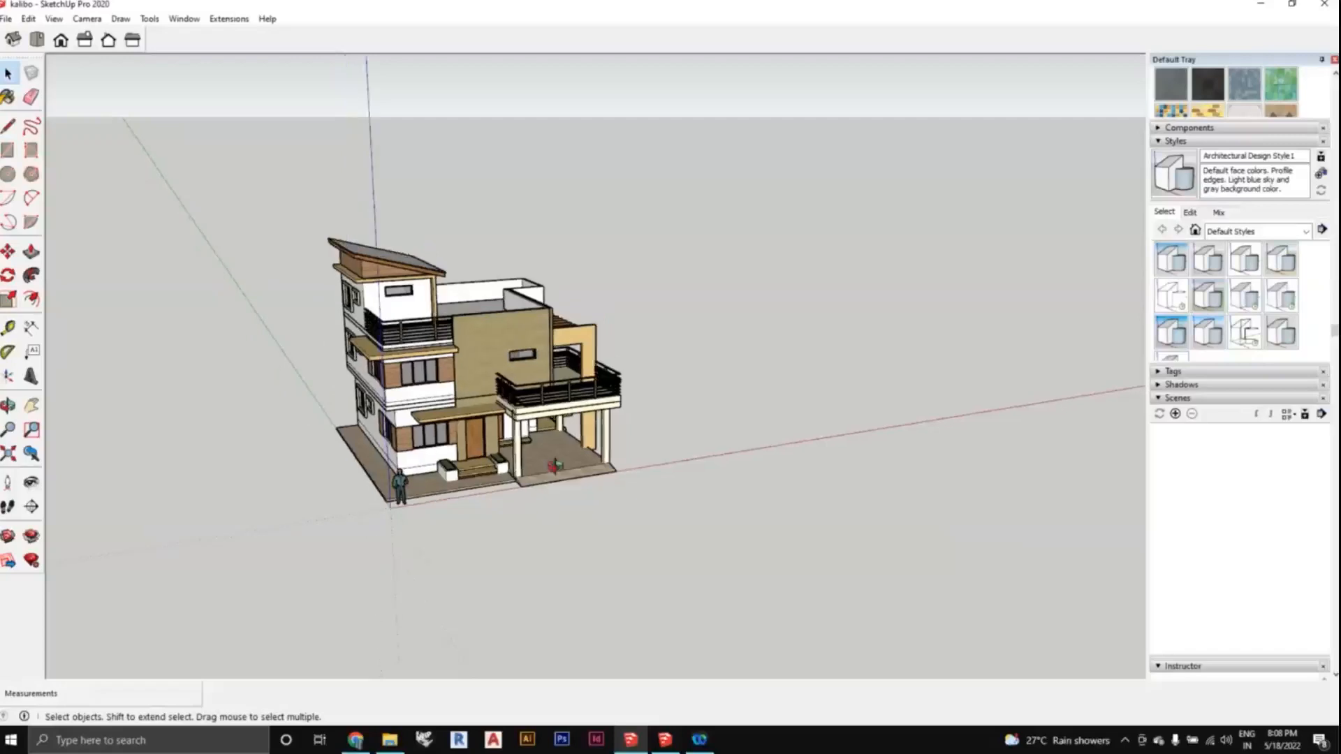
pyautogui.moveTo(553, 460); pyautogui.dragTo(450, 493, button='middle')
pyautogui.scroll(1, 565, 476)
pyautogui.moveTo(709, 487); pyautogui.dragTo(678, 513, button='middle')
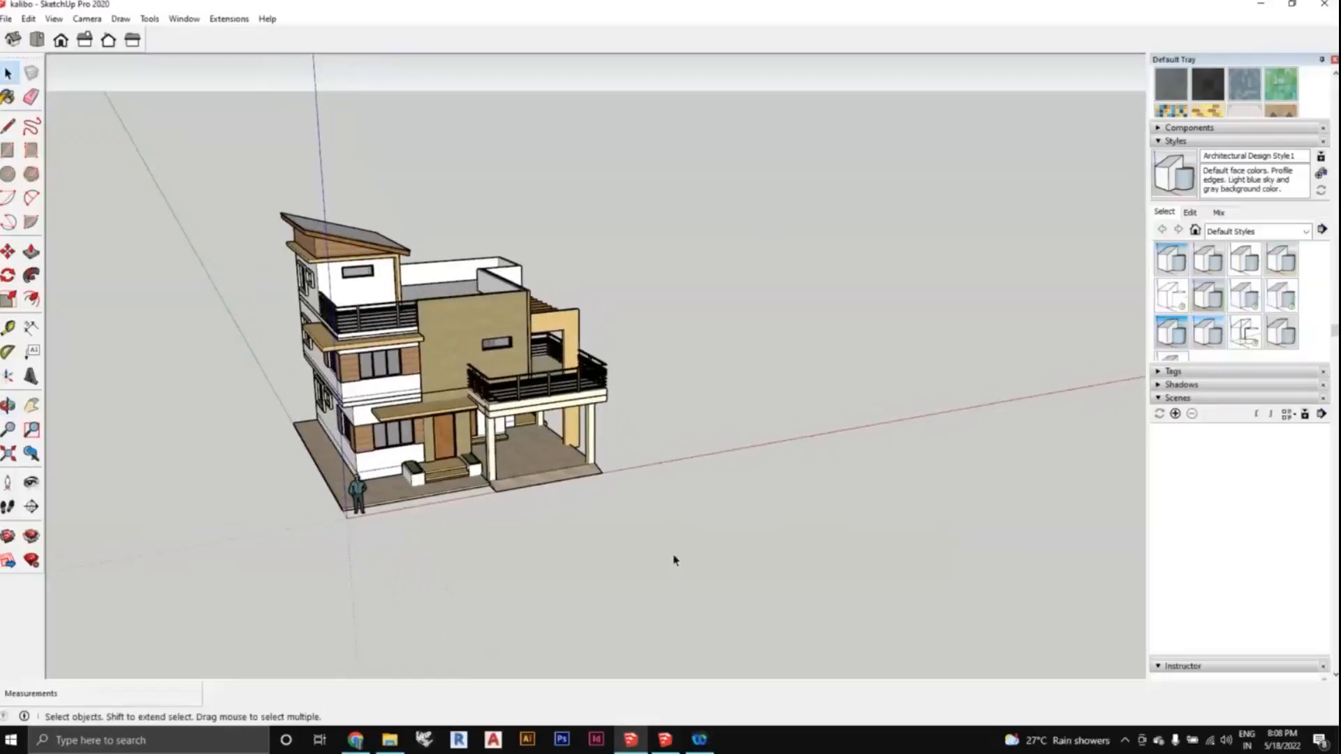
pyautogui.moveTo(599, 517); pyautogui.dragTo(664, 548)
pyautogui.moveTo(665, 547); pyautogui.dragTo(647, 556, button='middle')
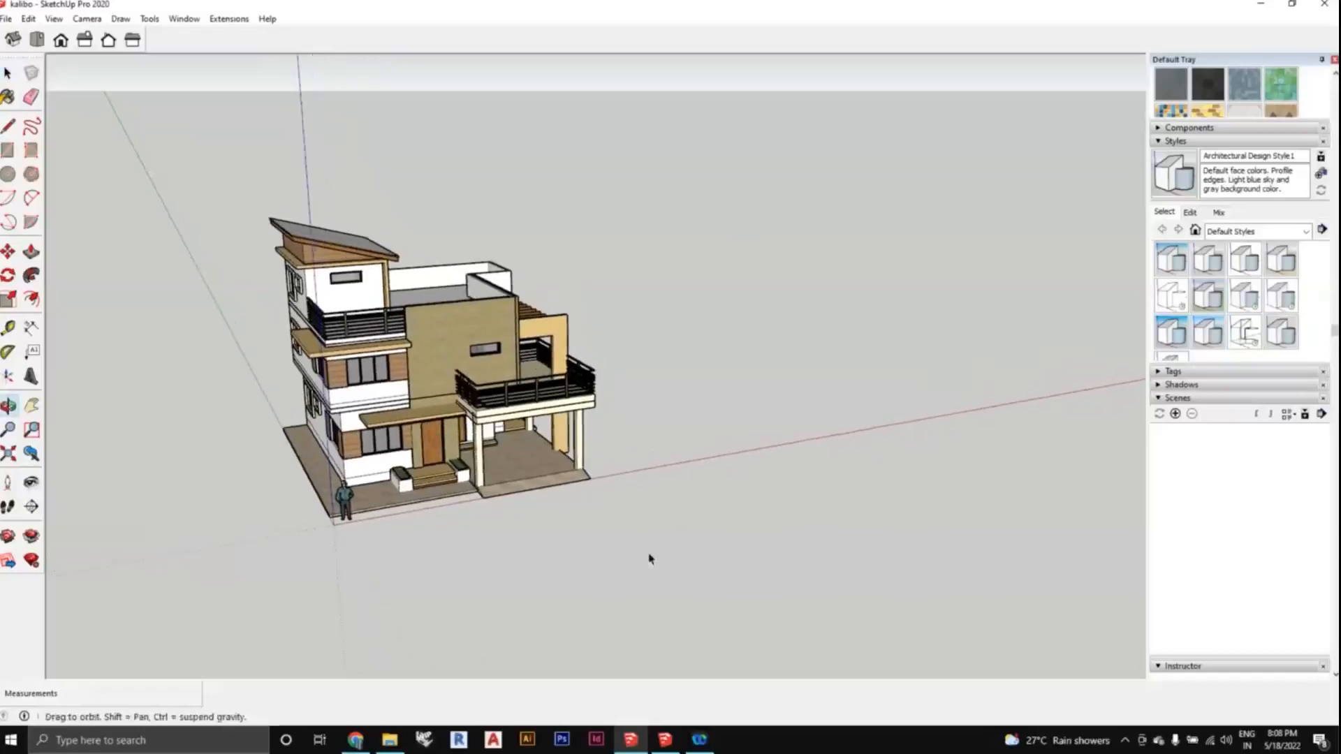
pyautogui.moveTo(673, 608); pyautogui.dragTo(652, 589, button='middle')
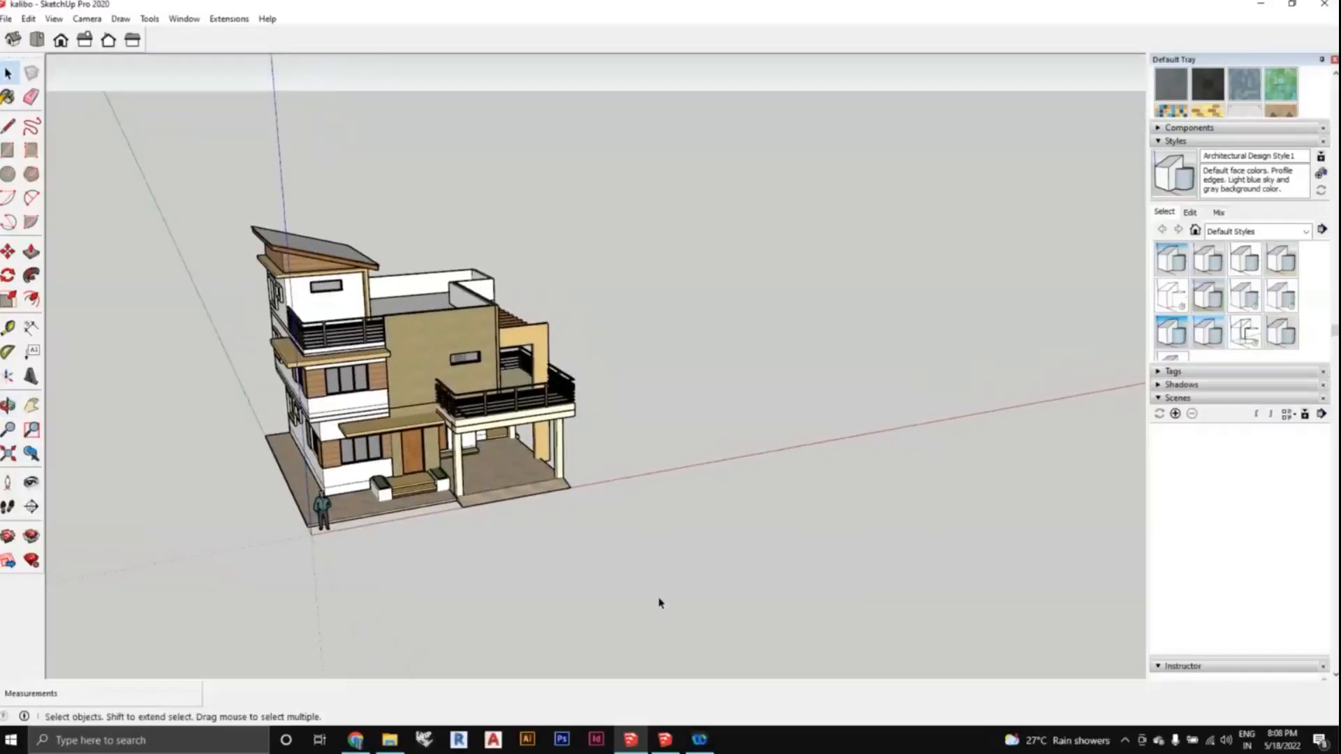
# Copy the whole house model together with the human figure and paste a duplicate beside the original along the red axis.
pyautogui.moveTo(662, 598); pyautogui.dragTo(307, 314)
pyautogui.moveTo(168, 187); pyautogui.dragTo(165, 187)
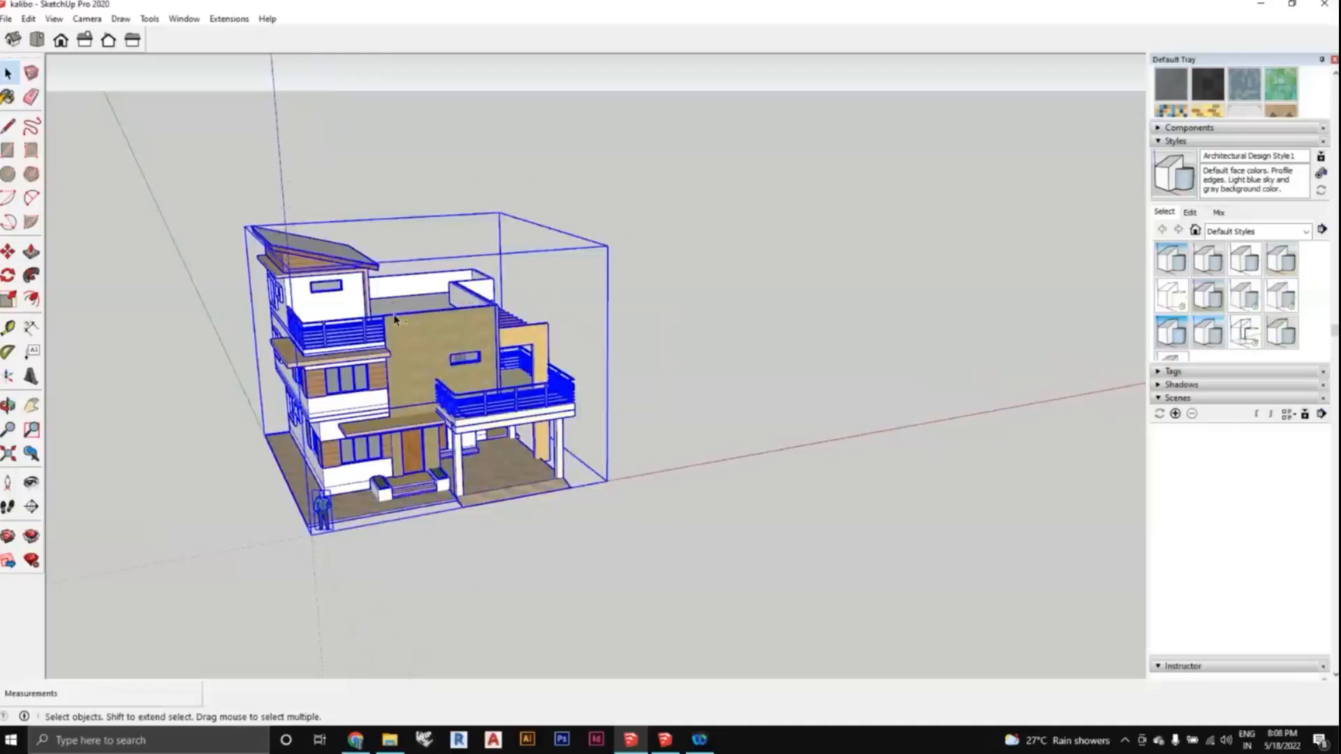
pyautogui.hotkey('ctrl', 'c')
pyautogui.hotkey('ctrl', 'v')
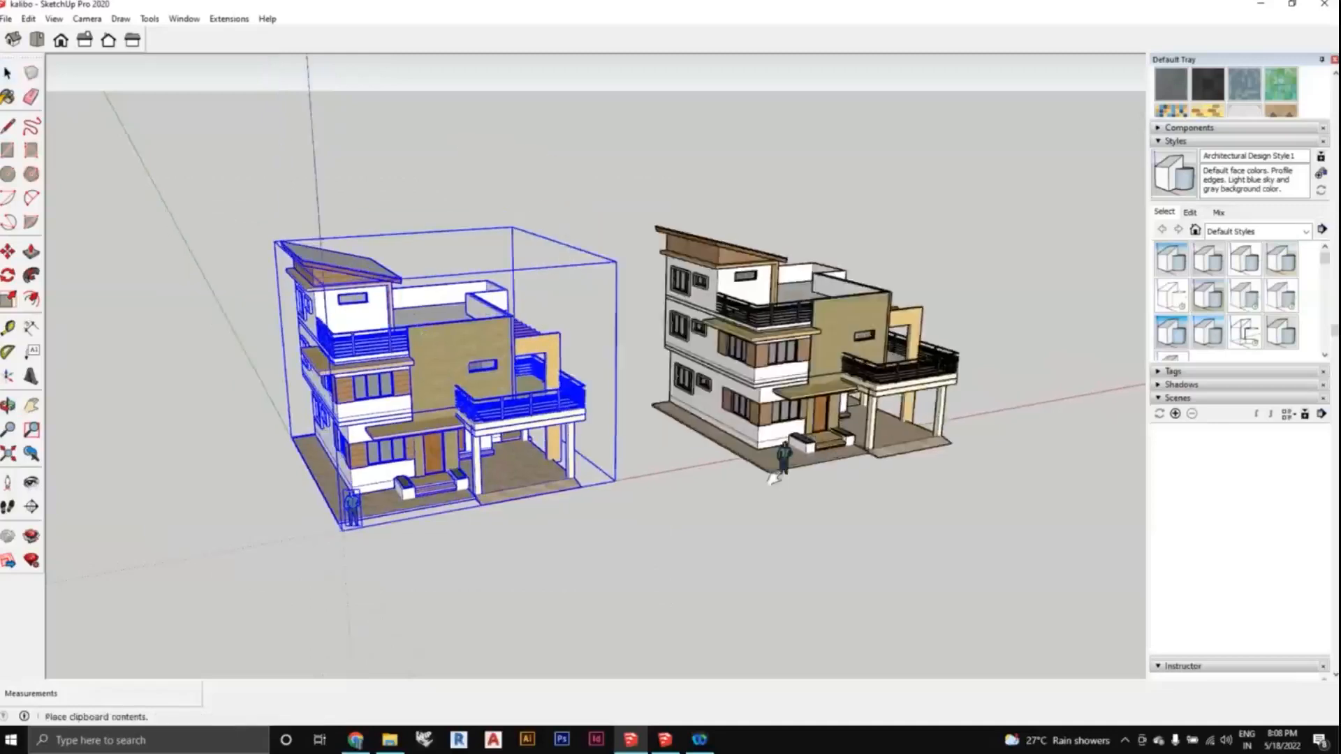
pyautogui.click(683, 451)
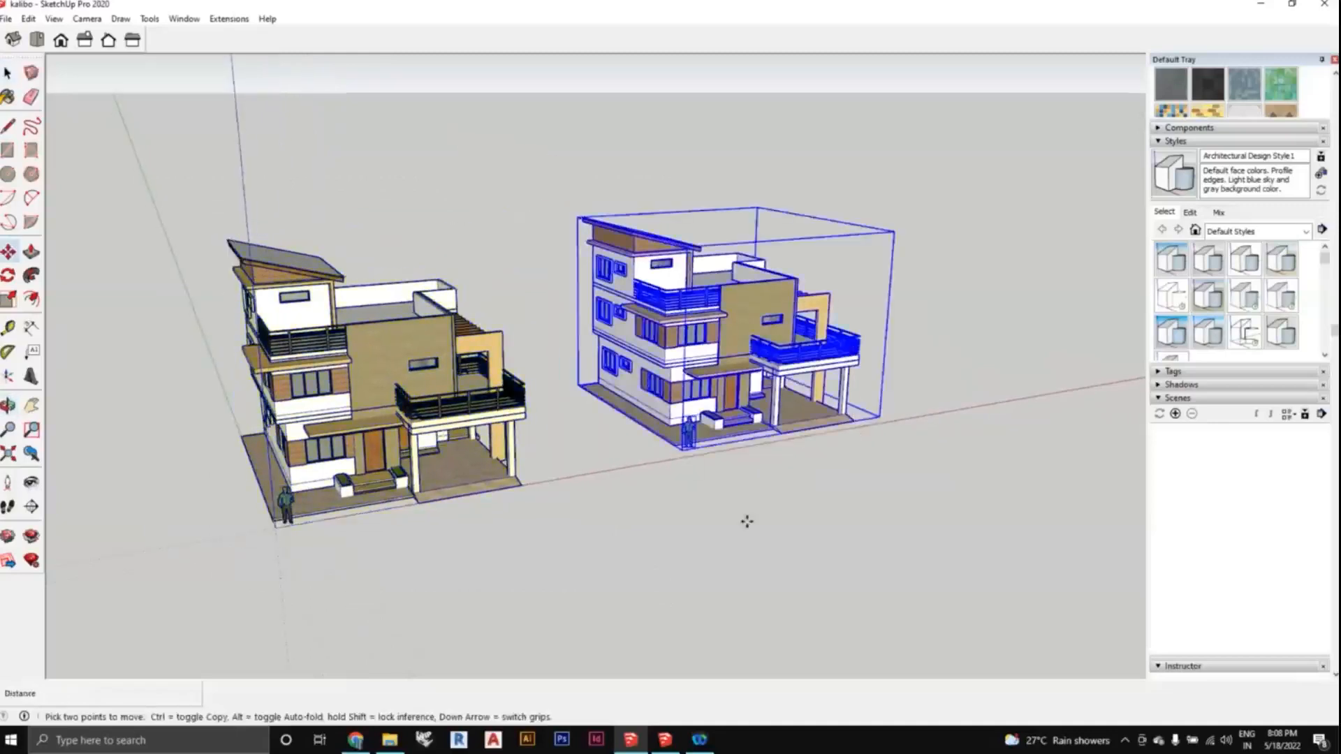
pyautogui.moveTo(746, 521); pyautogui.dragTo(710, 524, button='middle')
pyautogui.moveTo(685, 473)
pyautogui.mouseDown(button='middle')
pyautogui.moveTo(640, 484)
pyautogui.moveTo(677, 488)
pyautogui.mouseUp(button='middle')
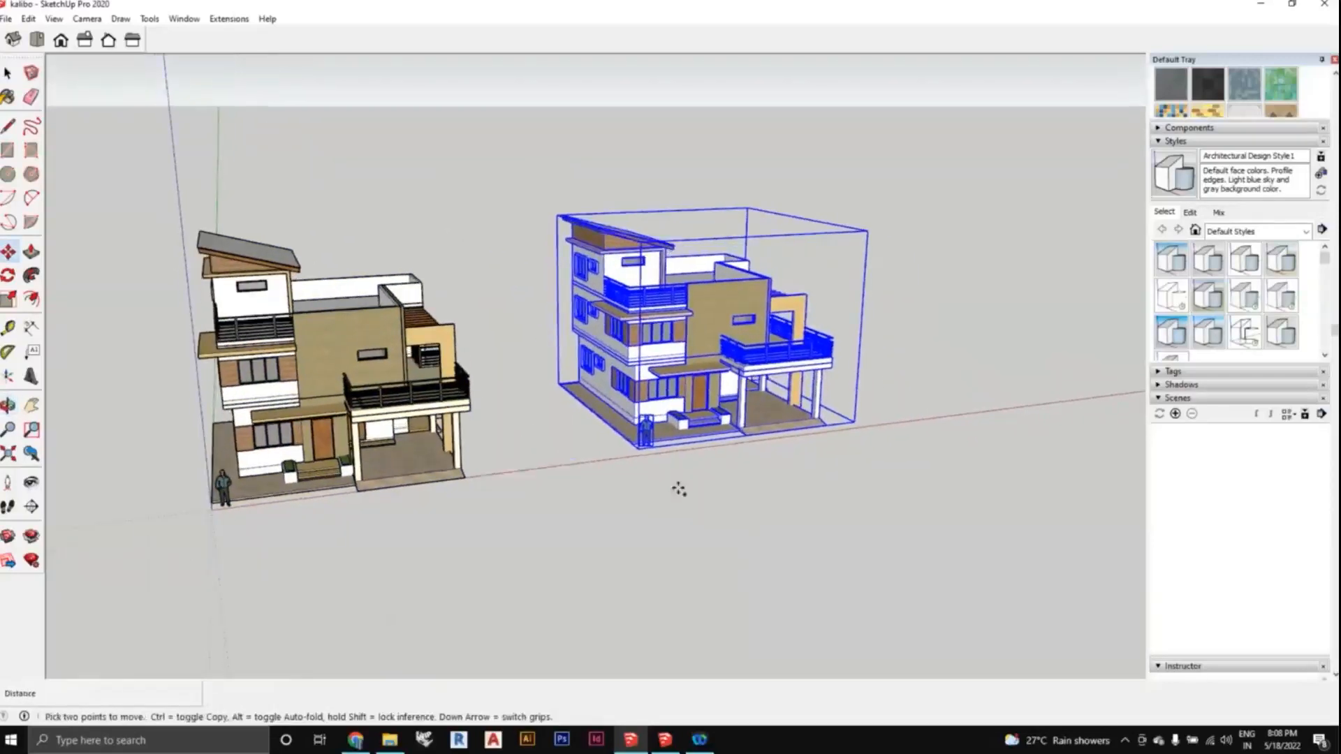
# Switch to the SketchuP TRIAL model and paste the copied house and figure on the ground near the origin.
pyautogui.click(665, 739)
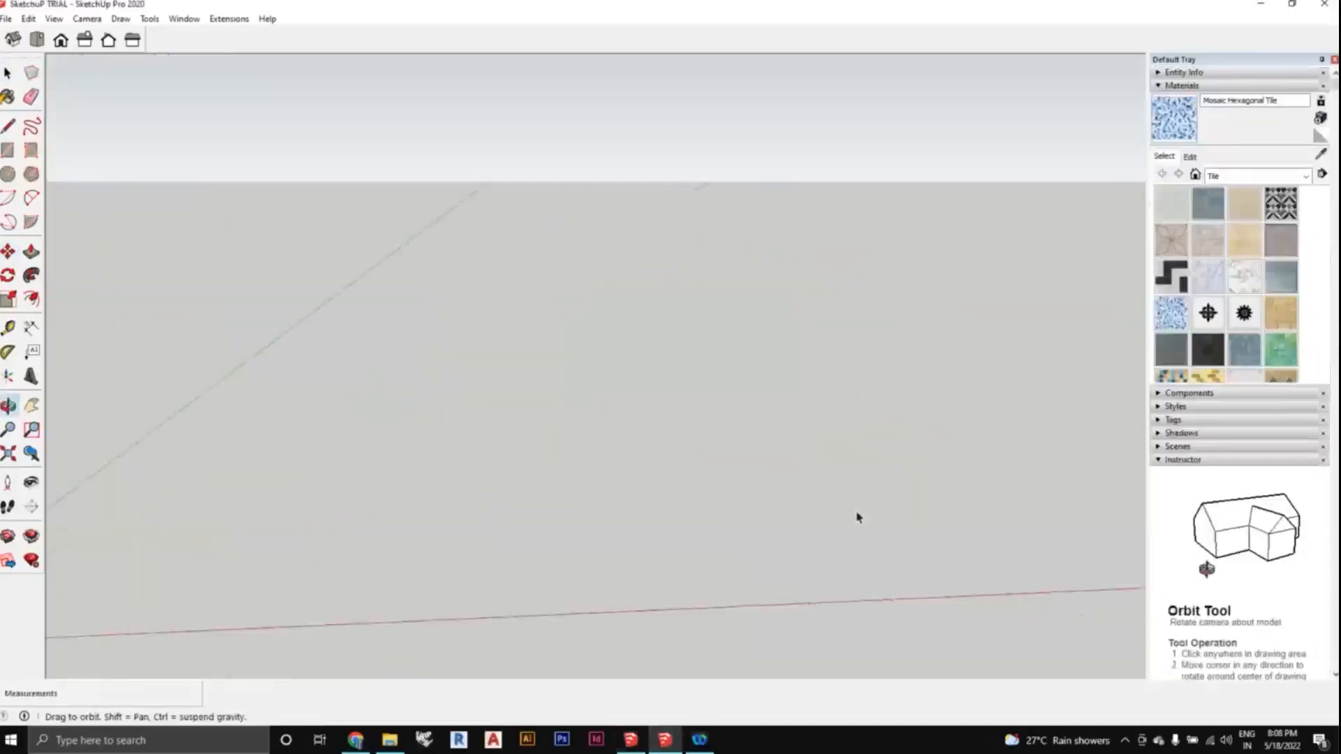
pyautogui.moveTo(858, 517); pyautogui.dragTo(954, 483, button='middle')
pyautogui.keyDown('shift'); pyautogui.moveTo(679, 542); pyautogui.dragTo(805, 515, button='middle'); pyautogui.keyUp('shift')
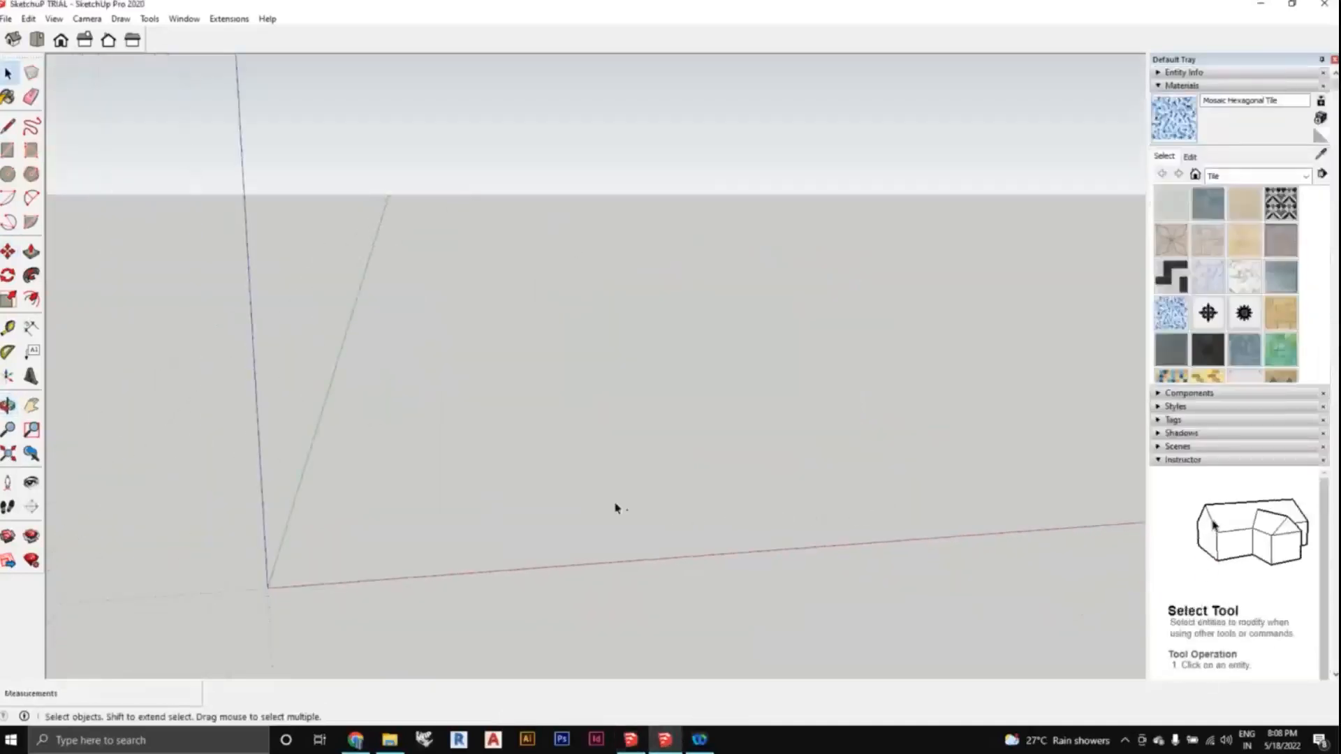
pyautogui.hotkey('ctrl', 'v')
pyautogui.click(435, 554)
pyautogui.scroll(-1, 551, 557)
pyautogui.moveTo(623, 532); pyautogui.dragTo(656, 543, button='middle')
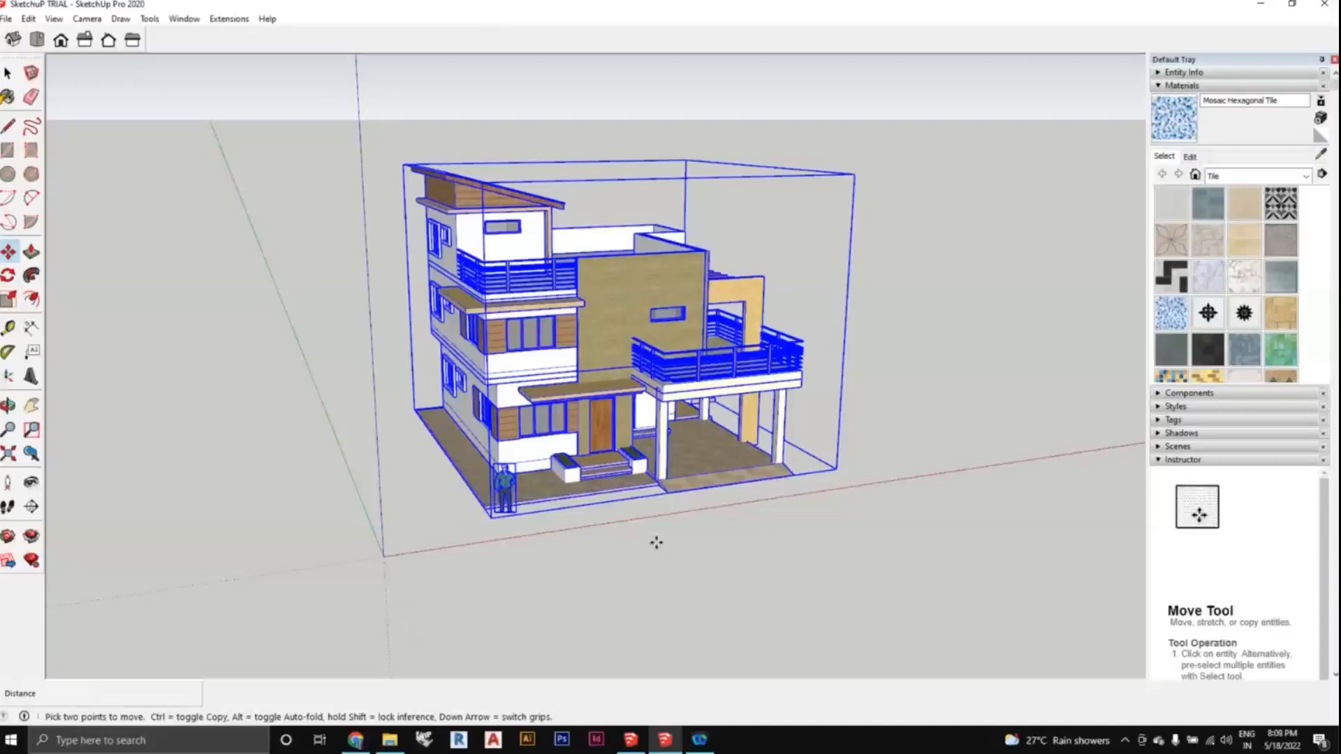
# Leave the Move tool and clear the selection of the pasted house.
pyautogui.scroll(-3, 741, 405)
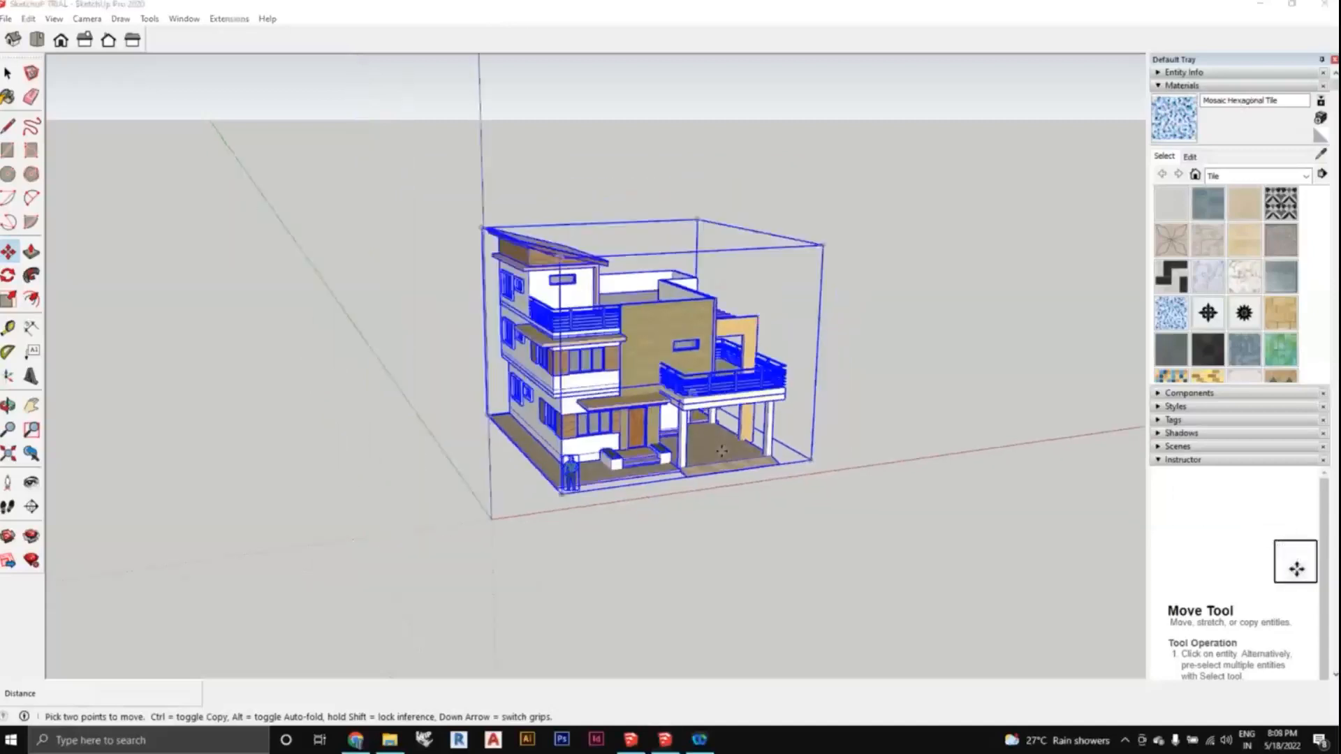
pyautogui.moveTo(667, 426); pyautogui.dragTo(555, 493, button='middle')
pyautogui.scroll(1, 627, 491)
pyautogui.scroll(2, 617, 501)
pyautogui.scroll(-2, 606, 504)
pyautogui.scroll(-1, 606, 504)
pyautogui.scroll(2, 579, 516)
pyautogui.press('space')
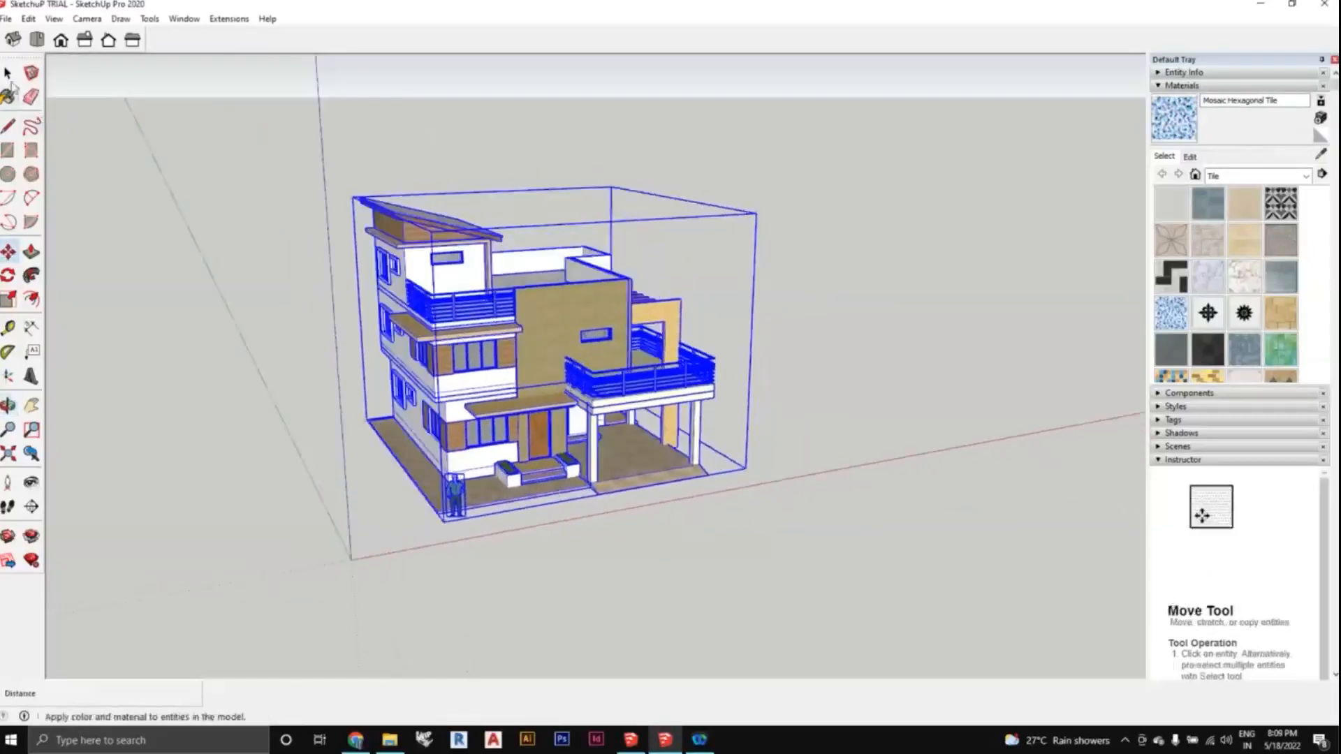
pyautogui.moveTo(299, 368); pyautogui.dragTo(557, 573, button='middle')
pyautogui.click(561, 573)
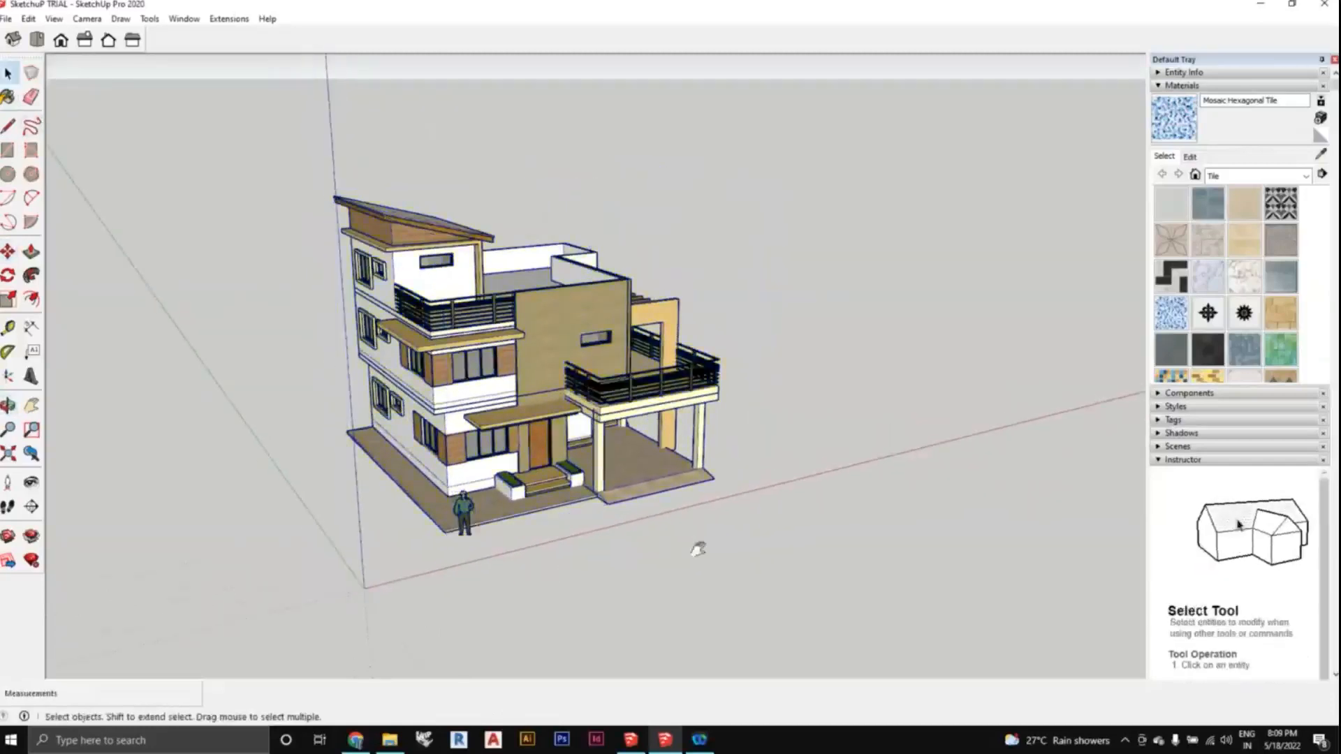
# Expand the scene management section for the pasted house model.
pyautogui.moveTo(694, 545); pyautogui.dragTo(985, 407, button='middle')
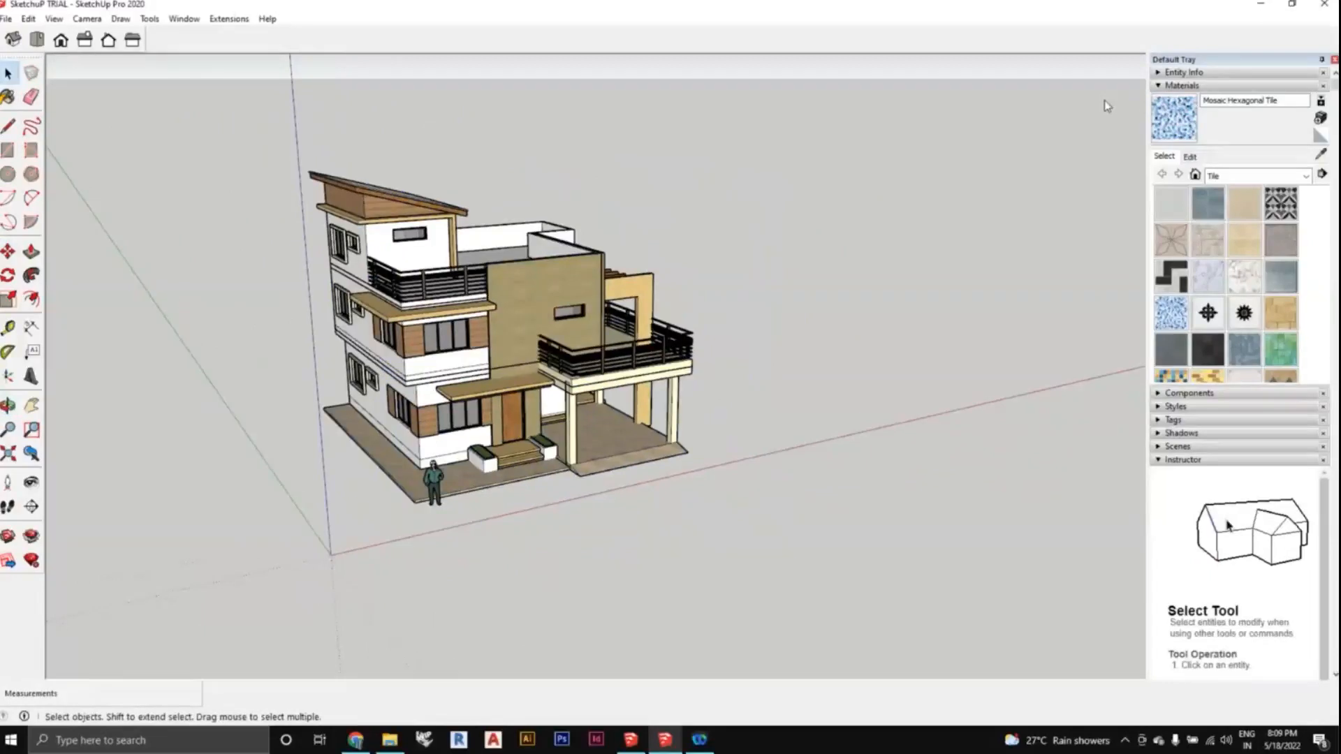
pyautogui.moveTo(1106, 106); pyautogui.dragTo(771, 454, button='middle')
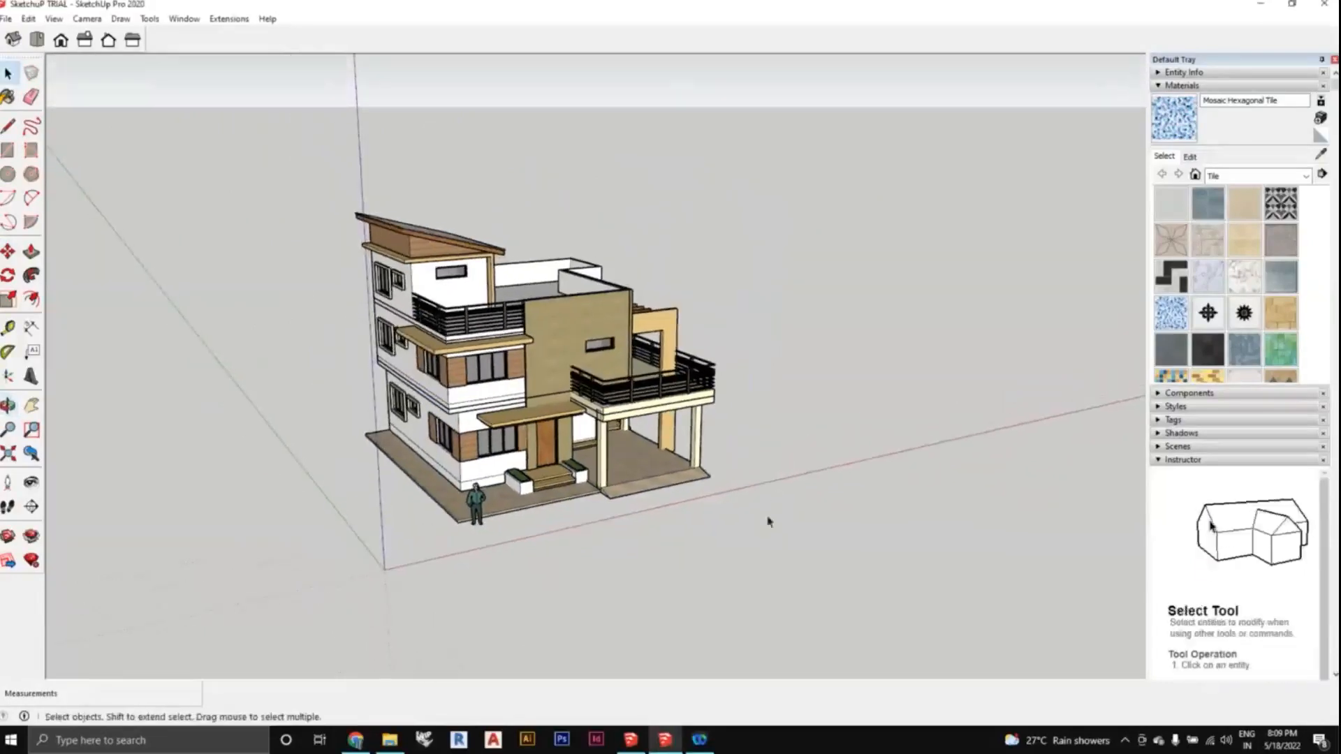
pyautogui.moveTo(769, 521); pyautogui.dragTo(966, 515, button='middle')
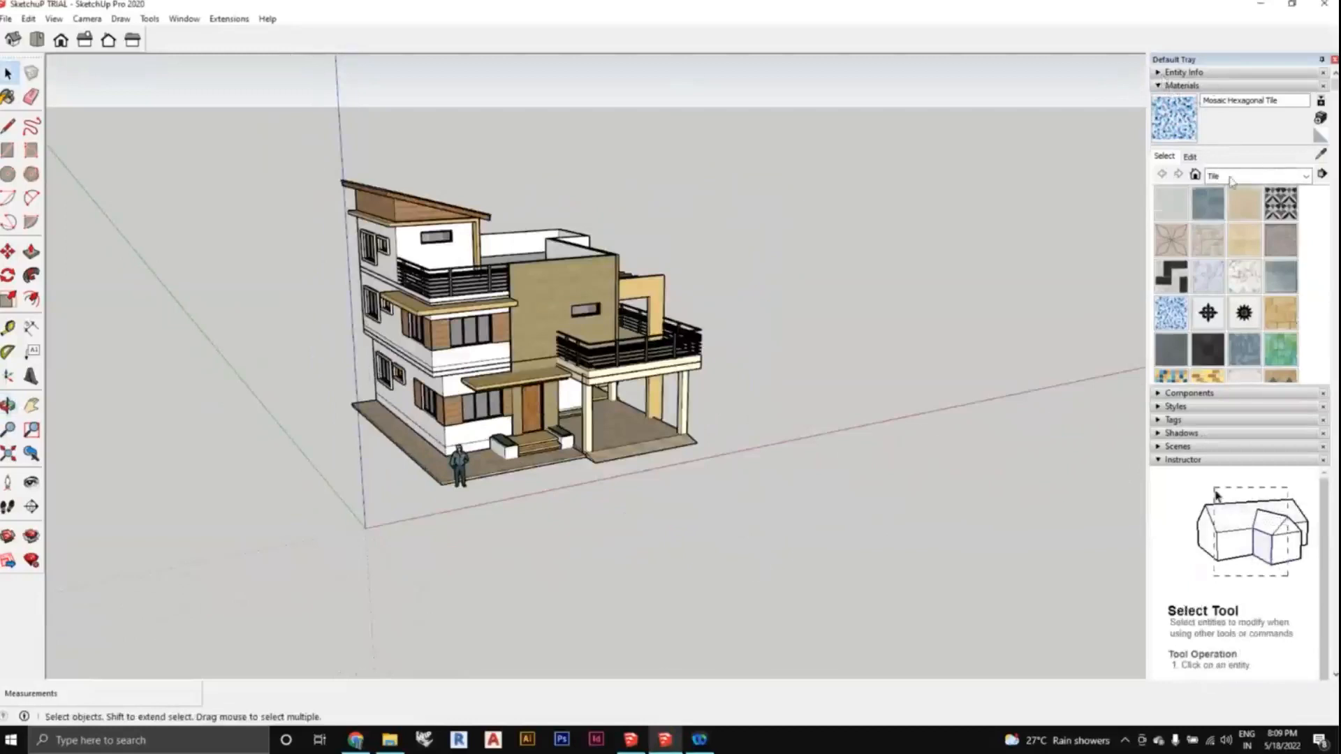
pyautogui.scroll(-2, 1229, 231)
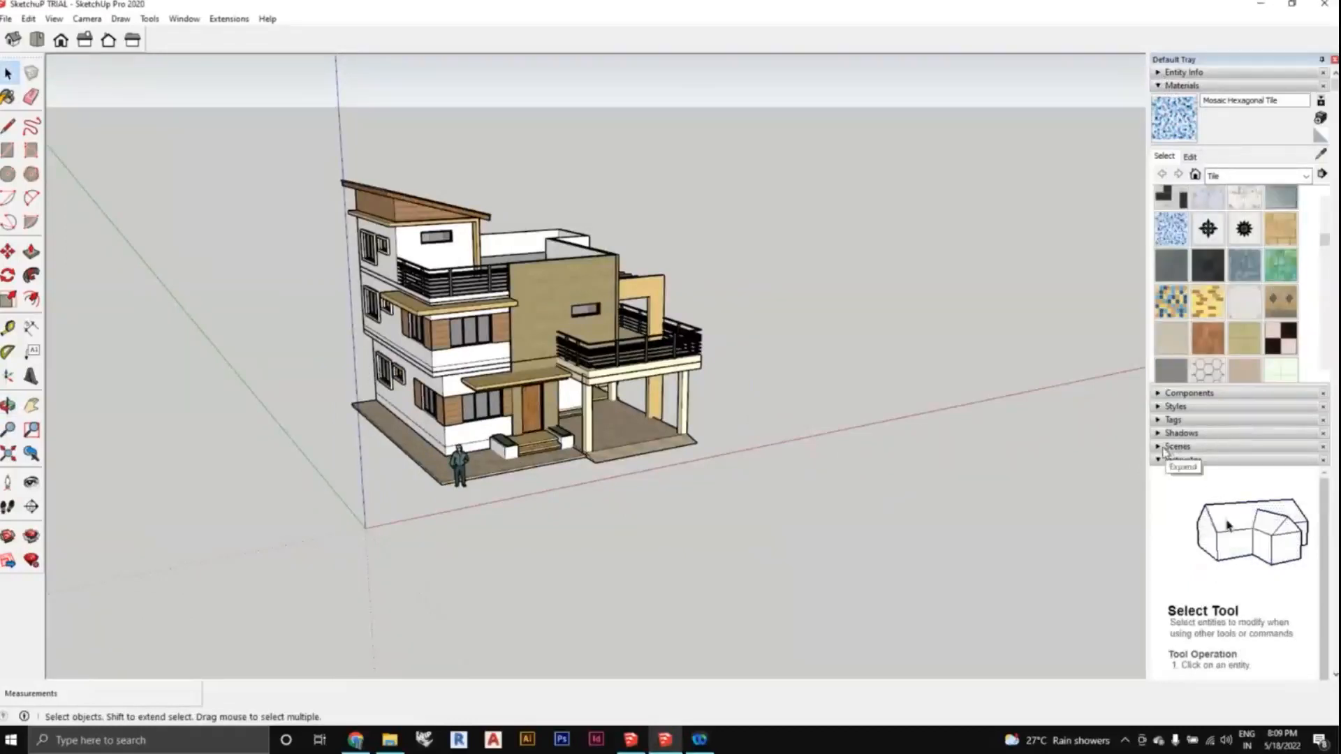
pyautogui.click(1159, 448)
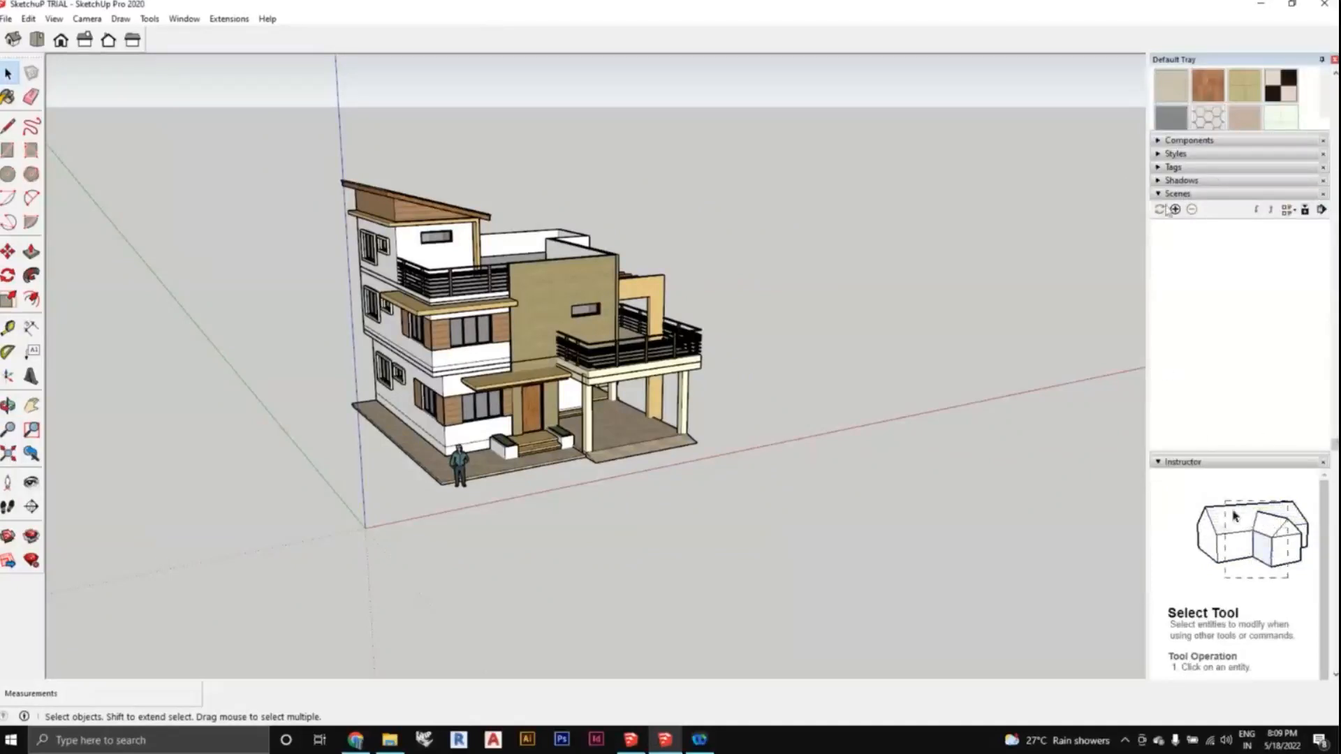
# Use Position Camera to place the viewpoint on the ground in front of the house, facing the human figure and entrance.
pyautogui.moveTo(870, 400); pyautogui.dragTo(856, 426, button='middle')
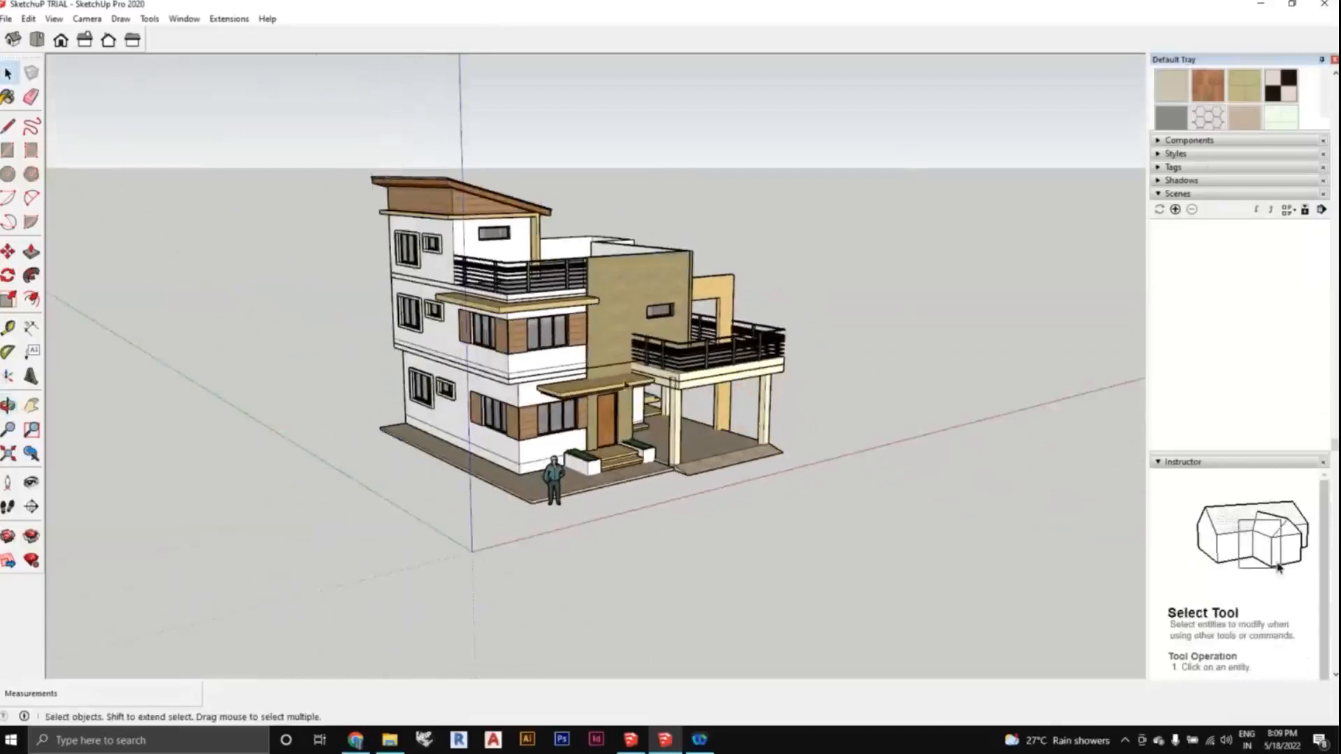
pyautogui.scroll(2, 627, 386)
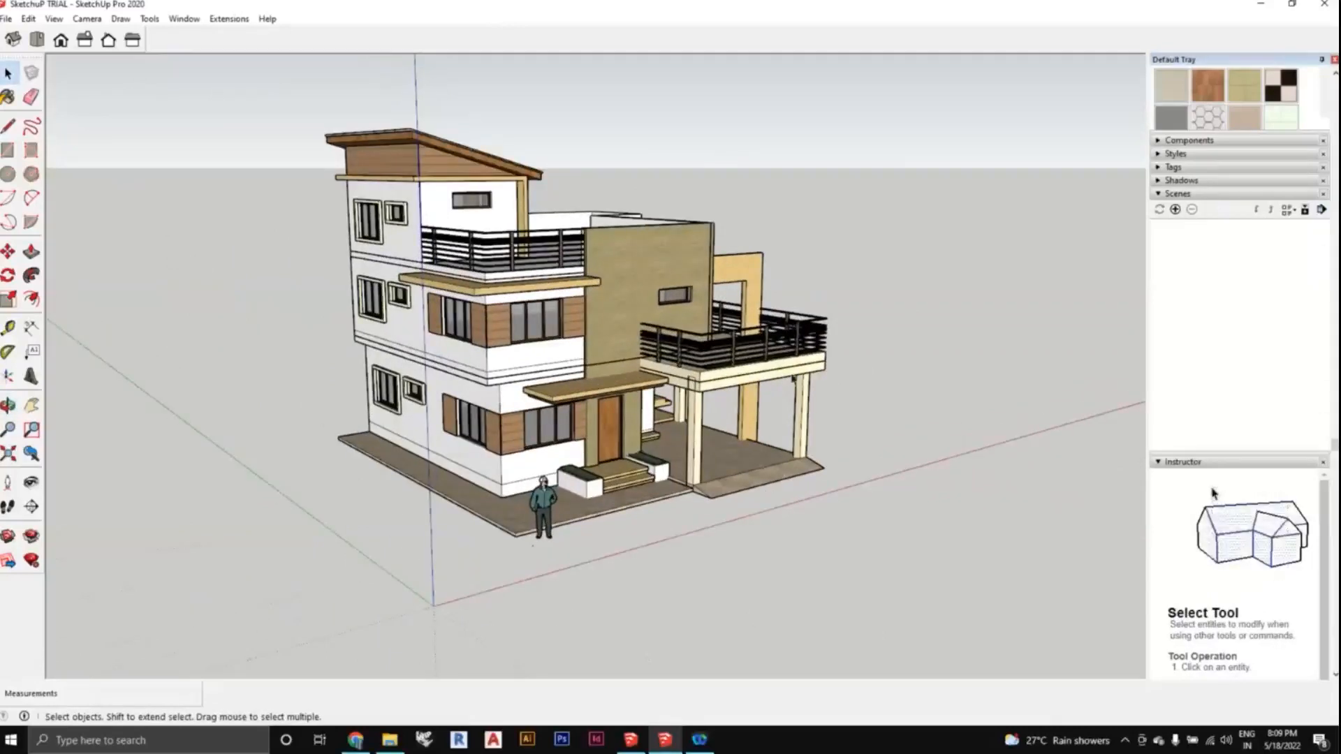
pyautogui.moveTo(864, 467); pyautogui.dragTo(794, 321, button='middle')
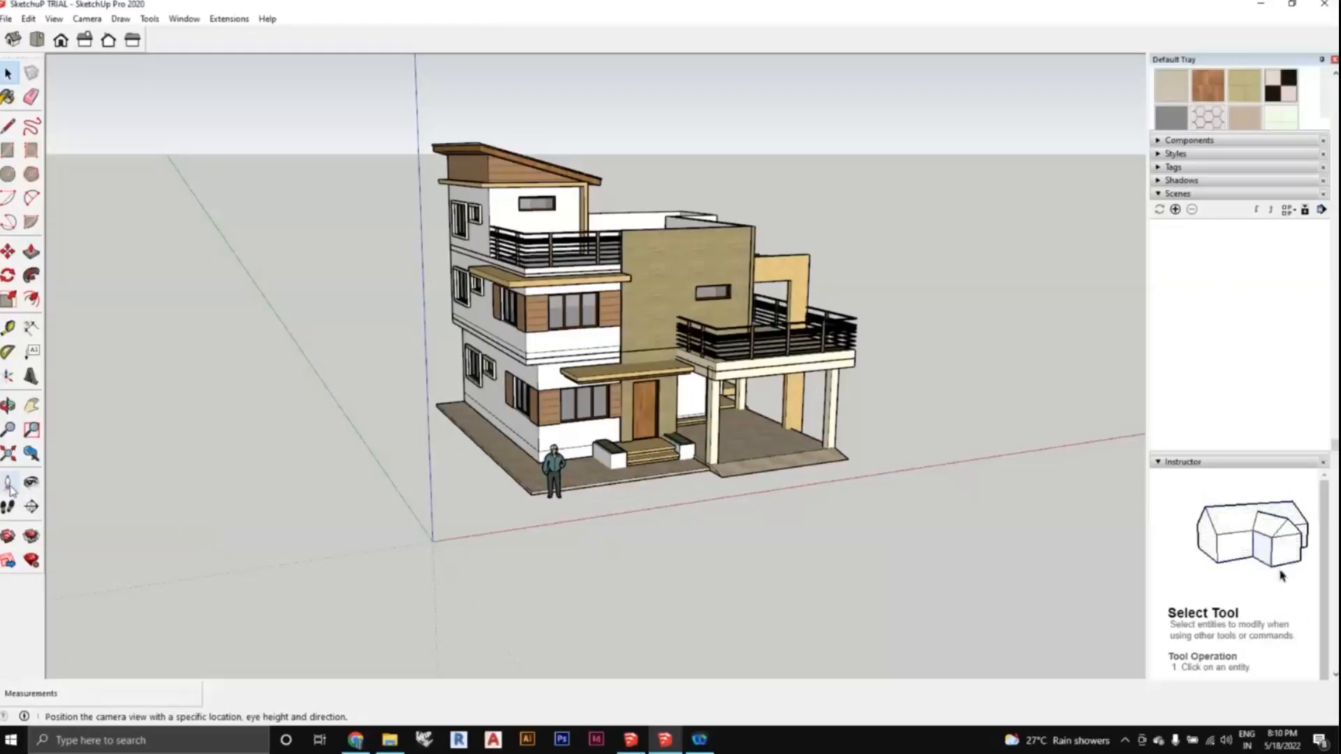
pyautogui.scroll(3, 588, 496)
pyautogui.moveTo(625, 513); pyautogui.dragTo(636, 498, button='middle')
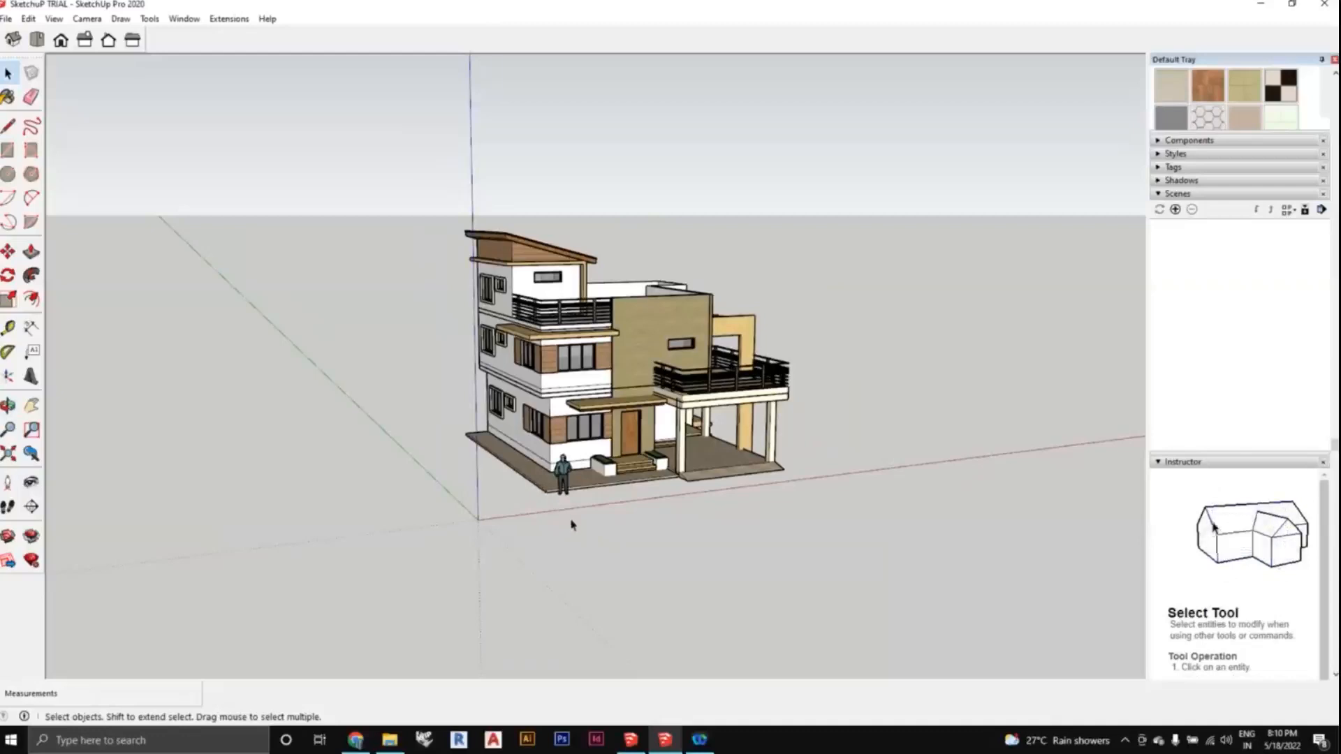
pyautogui.click(9, 489)
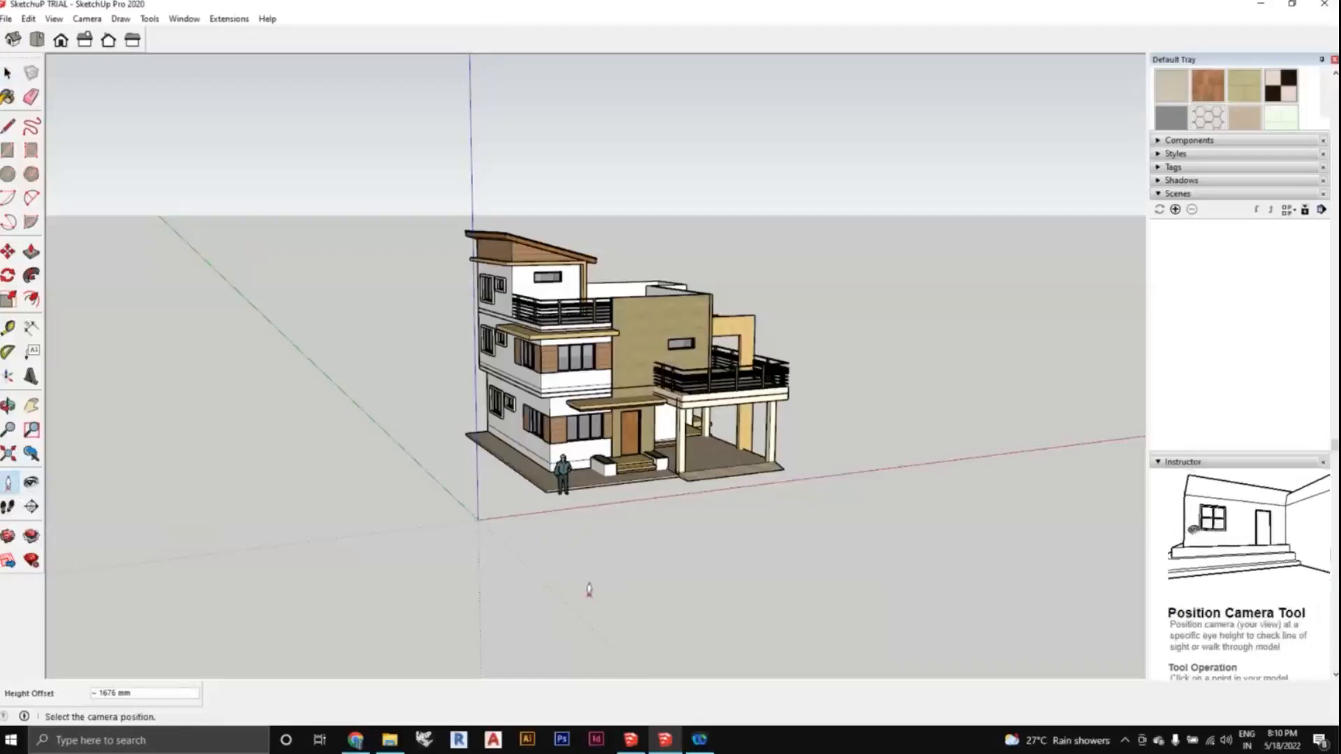
pyautogui.click(590, 591)
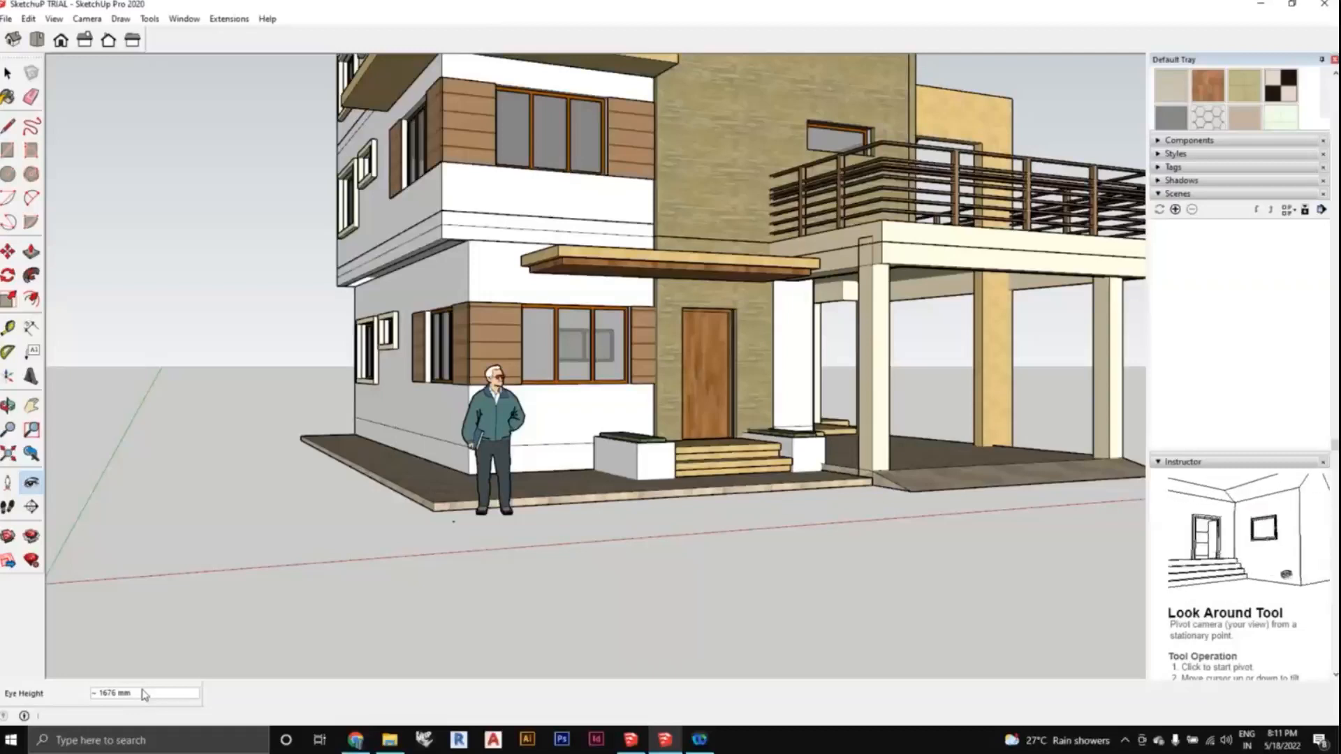
# Set the camera's eye height to 1800 mm.
pyautogui.write('18')
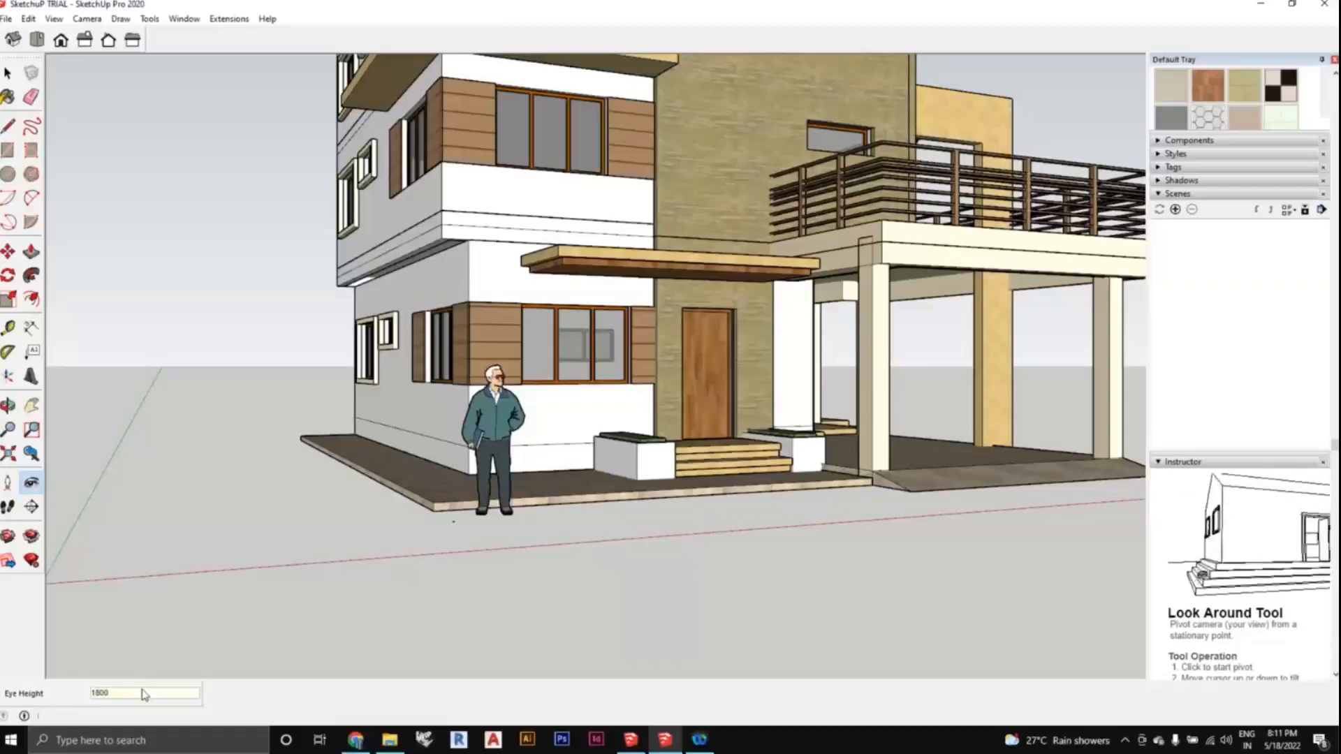
pyautogui.write('00')
pyautogui.press('Return')
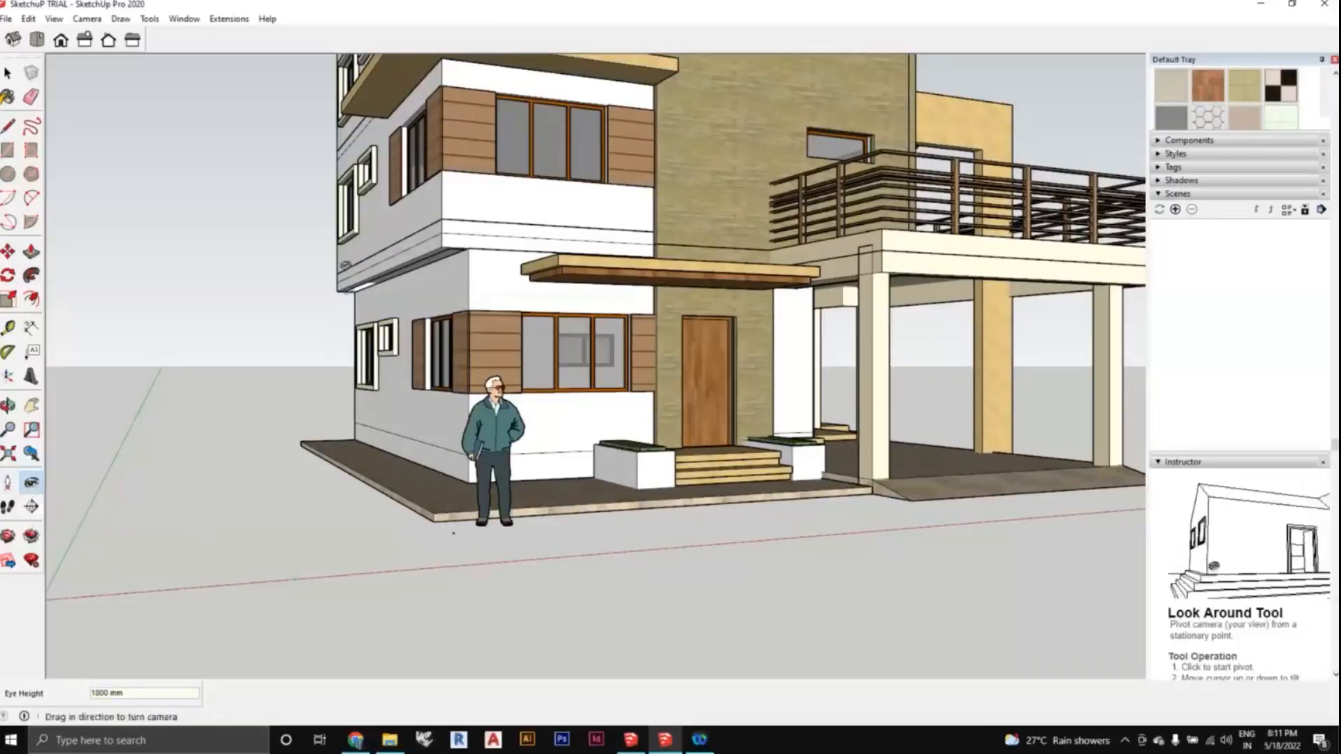
# Pivot the camera with Look Around, sideways and up to the roof, then frame the front entrance and carport.
pyautogui.moveTo(300, 291); pyautogui.dragTo(236, 294)
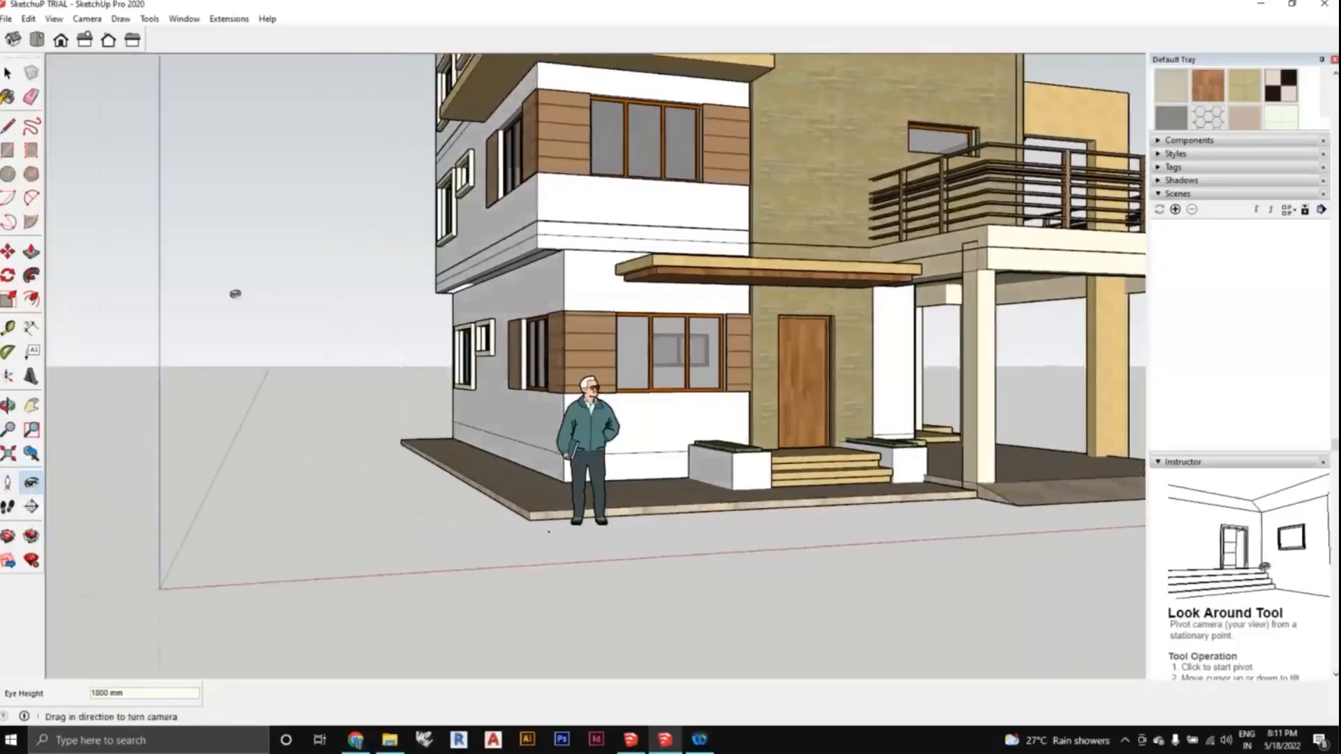
pyautogui.moveTo(318, 293); pyautogui.dragTo(519, 373)
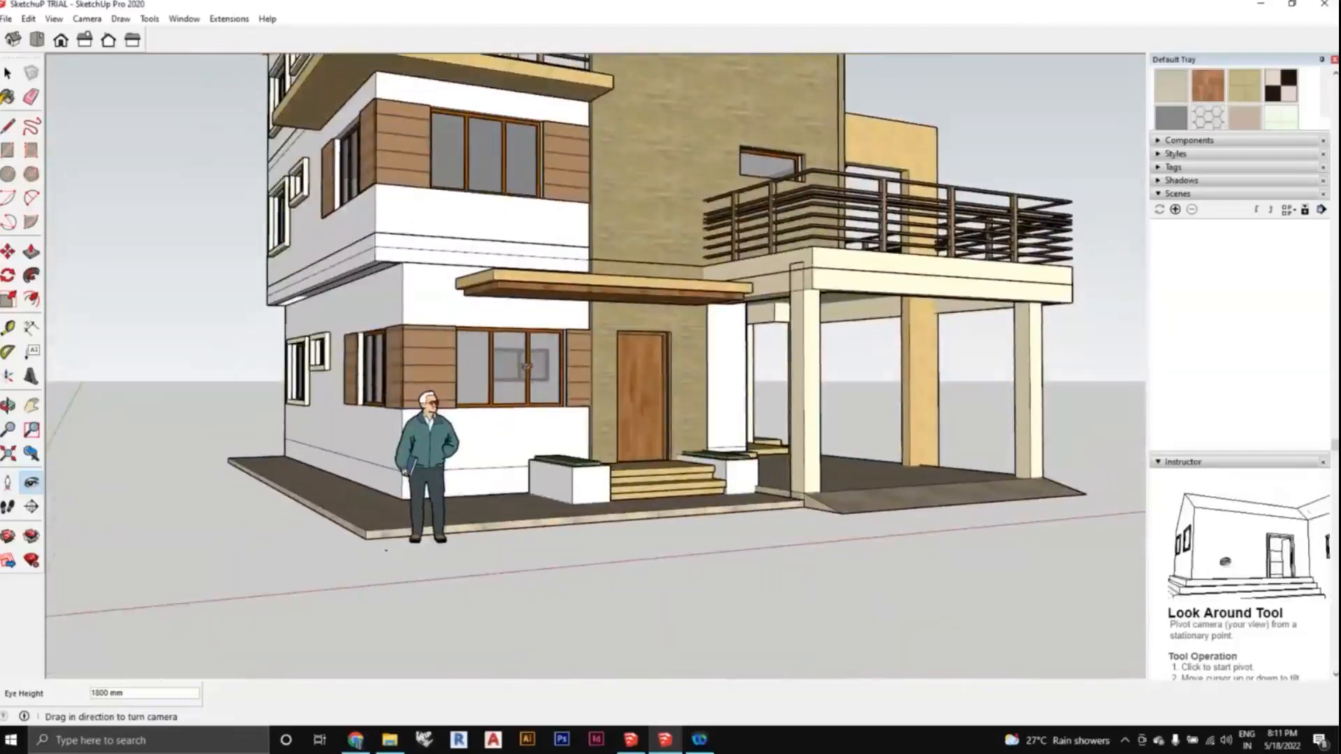
pyautogui.moveTo(581, 362); pyautogui.dragTo(592, 242)
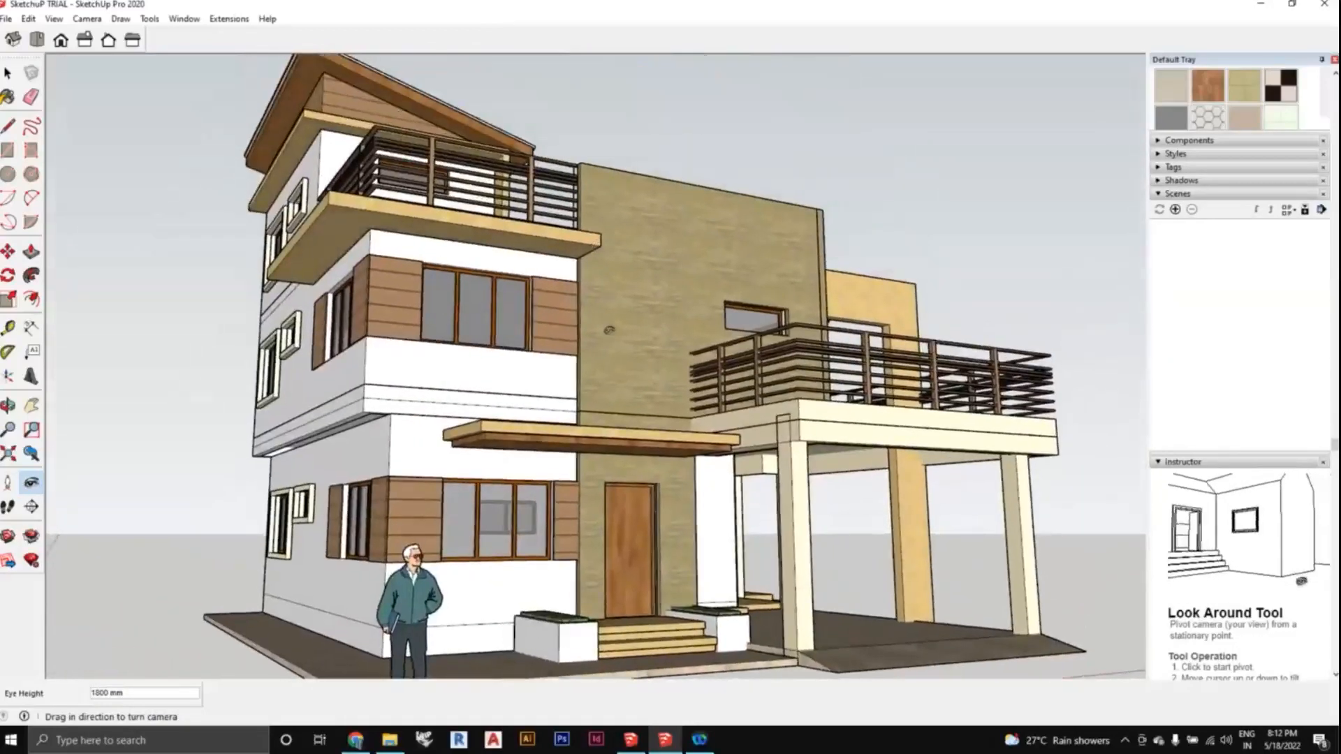
pyautogui.moveTo(607, 341); pyautogui.dragTo(605, 336)
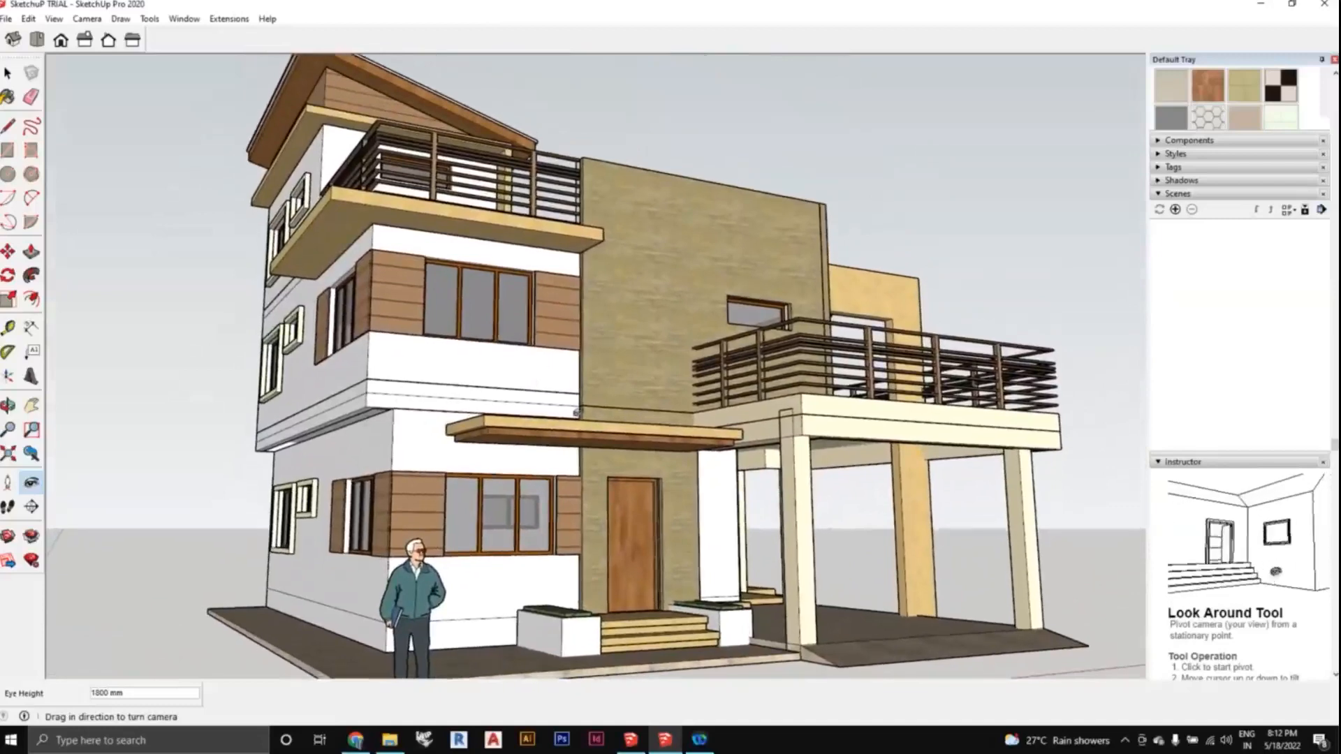
pyautogui.moveTo(577, 413); pyautogui.dragTo(580, 454)
# Walk the camera toward the front entrance with the Walk tool, and back away until the house fits the view.
pyautogui.click(8, 508)
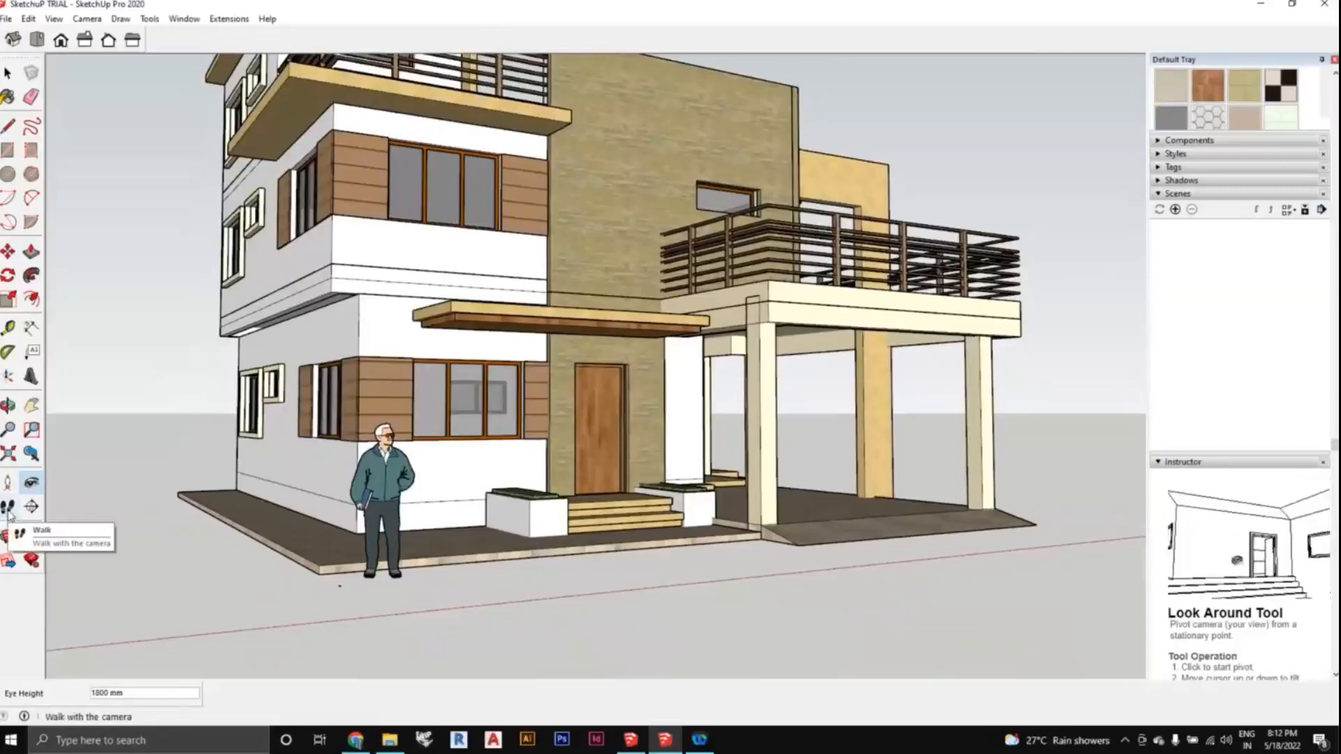
pyautogui.click(8, 515)
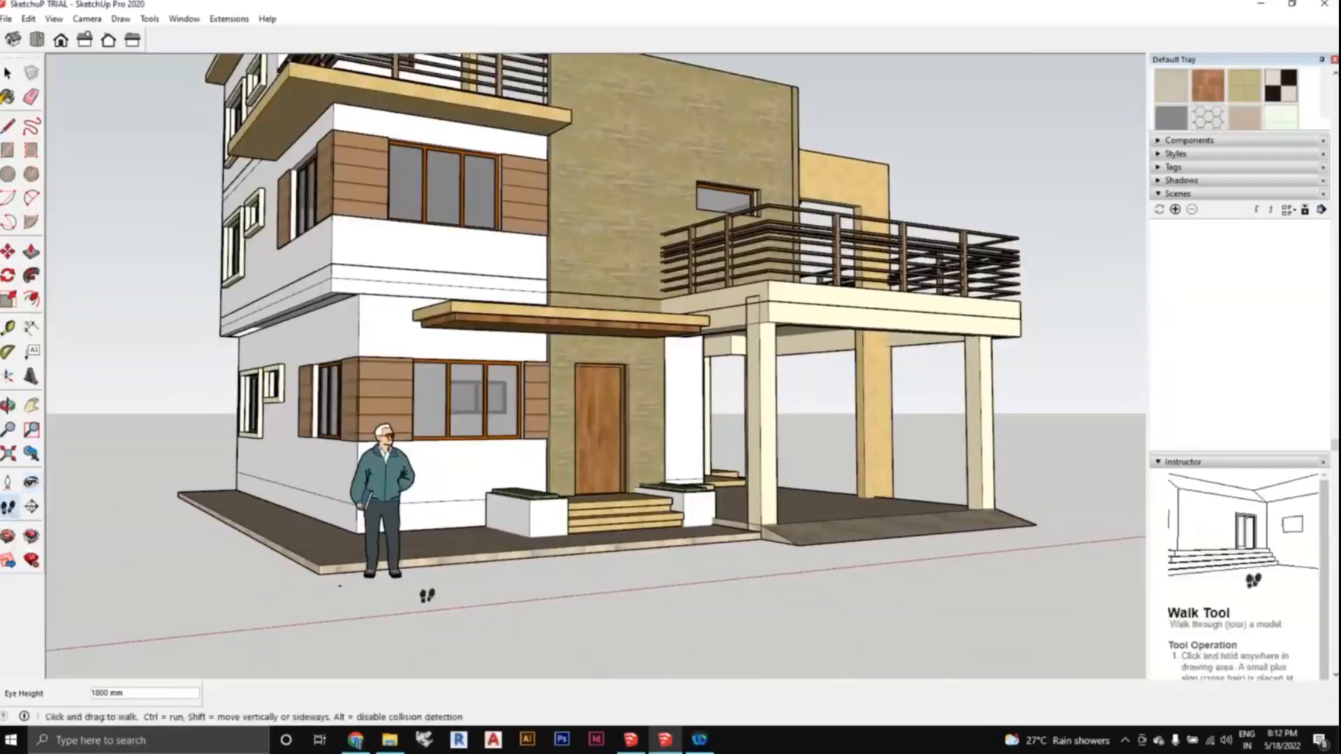
pyautogui.moveTo(765, 651); pyautogui.dragTo(842, 456)
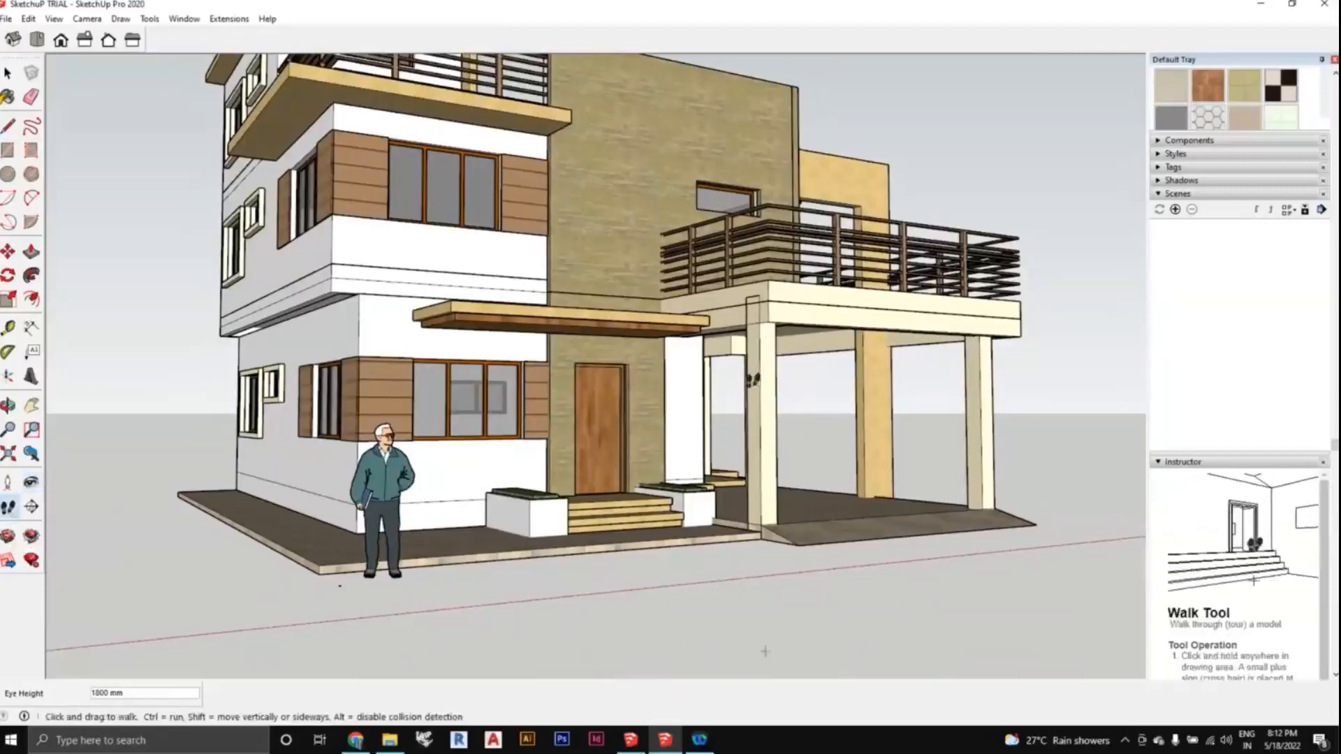
pyautogui.moveTo(737, 389); pyautogui.dragTo(738, 389)
pyautogui.moveTo(737, 214); pyautogui.dragTo(735, 220)
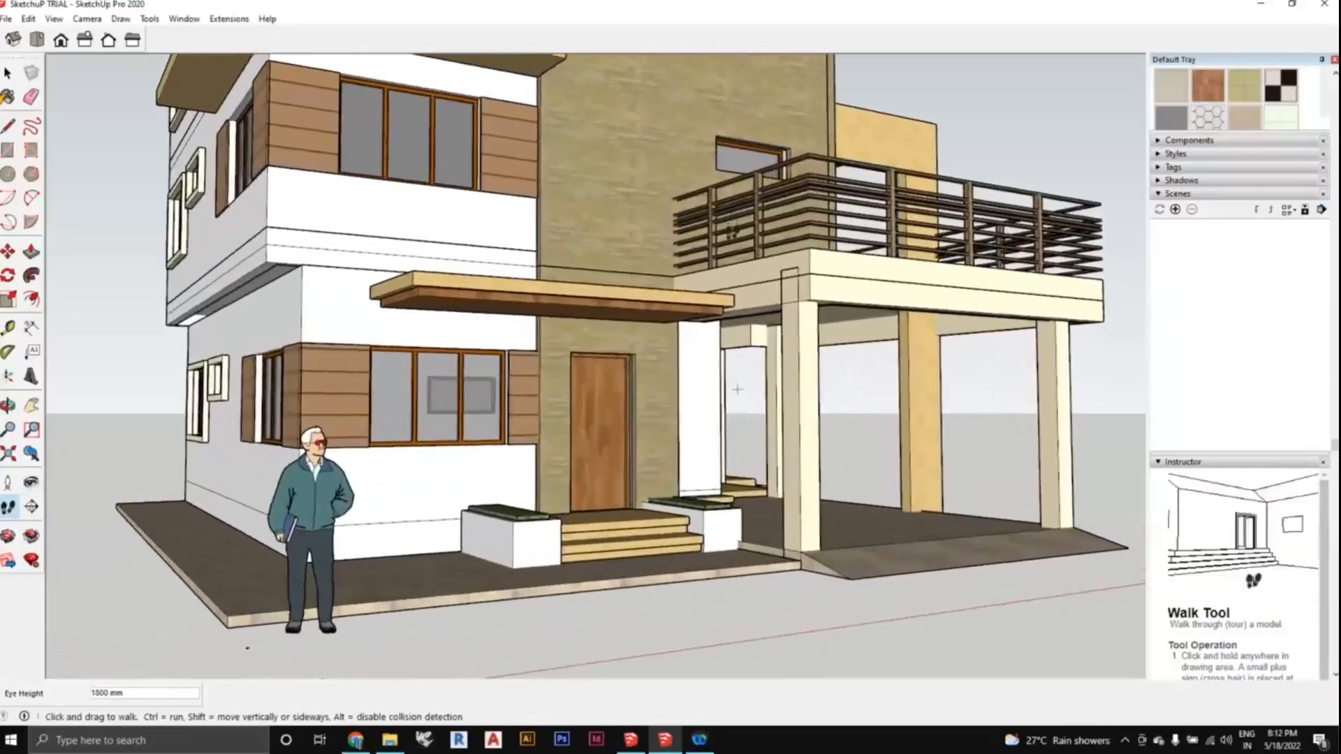
pyautogui.moveTo(739, 379); pyautogui.dragTo(738, 521)
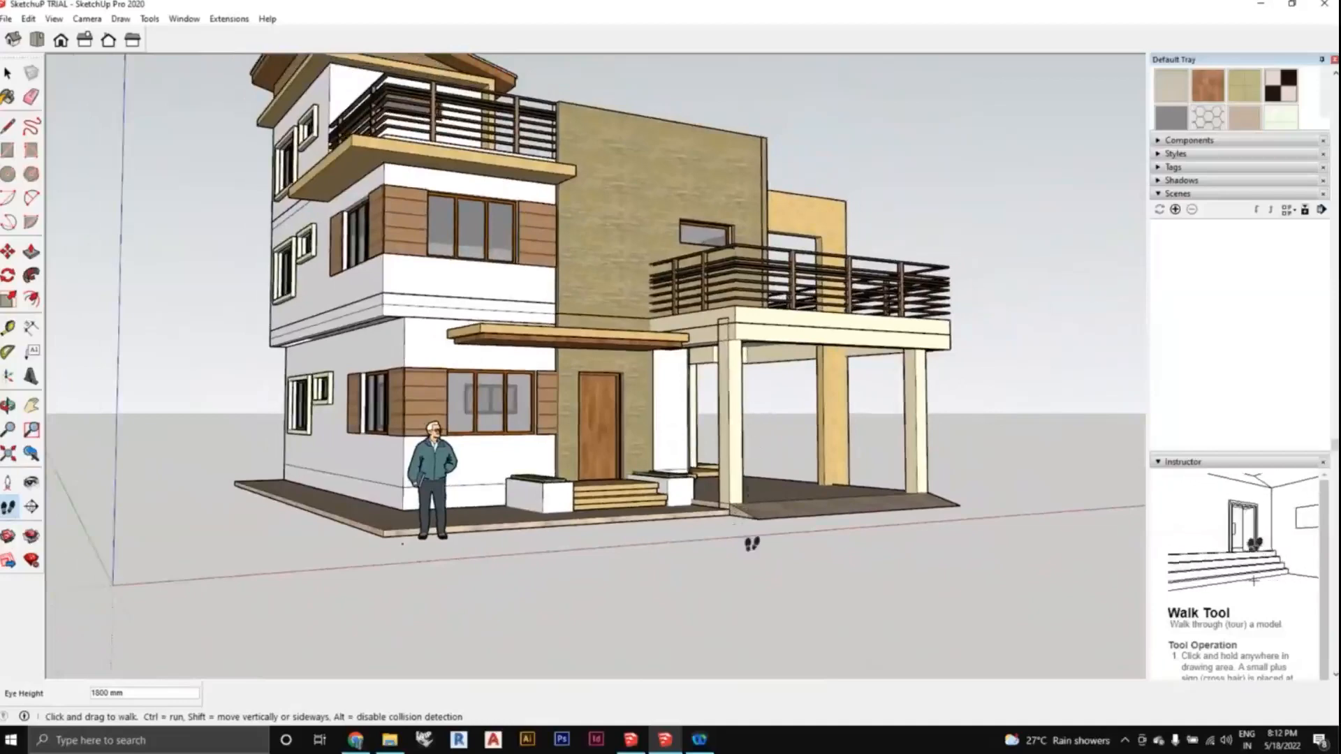
# Walk sideways along the house front, raise the eye height to about 2071 mm, and approach the carport column.
pyautogui.moveTo(783, 474)
pyautogui.mouseDown()
pyautogui.moveTo(790, 312)
pyautogui.moveTo(793, 622)
pyautogui.moveTo(790, 494)
pyautogui.mouseUp()
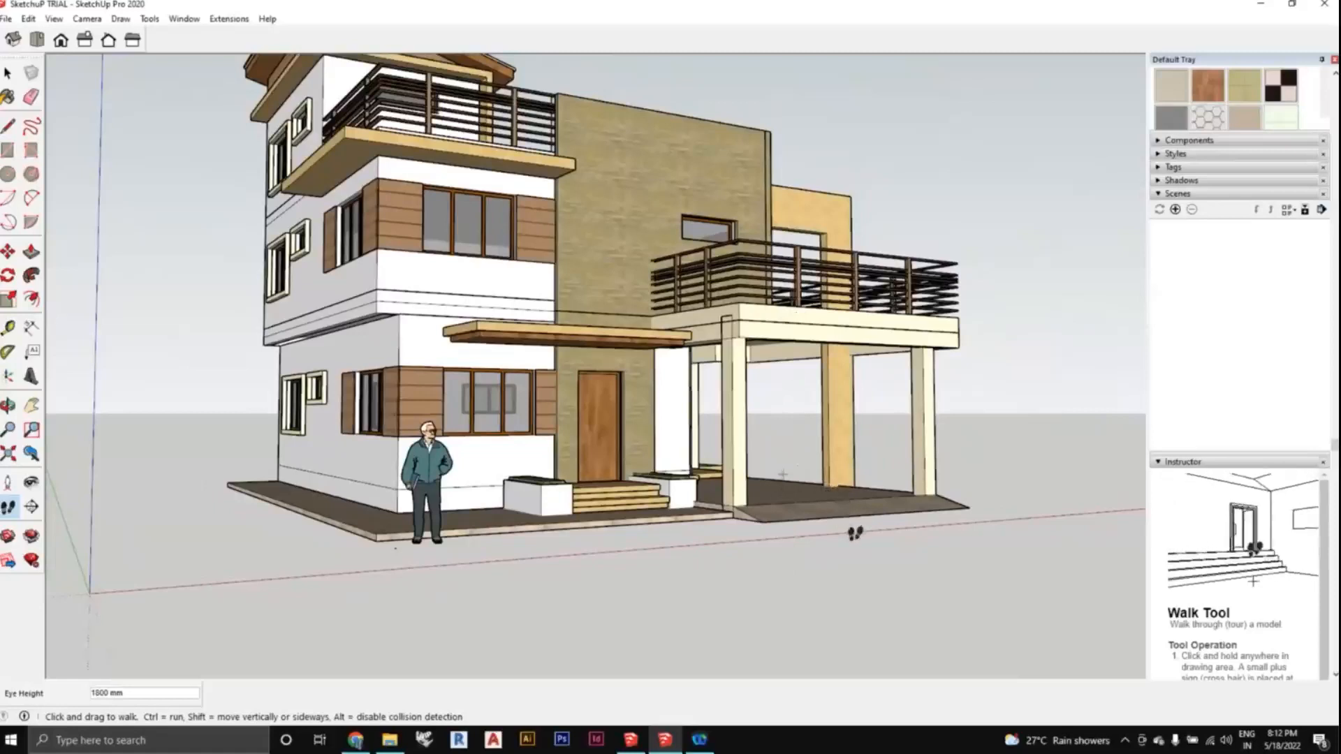
pyautogui.moveTo(856, 533); pyautogui.dragTo(828, 538)
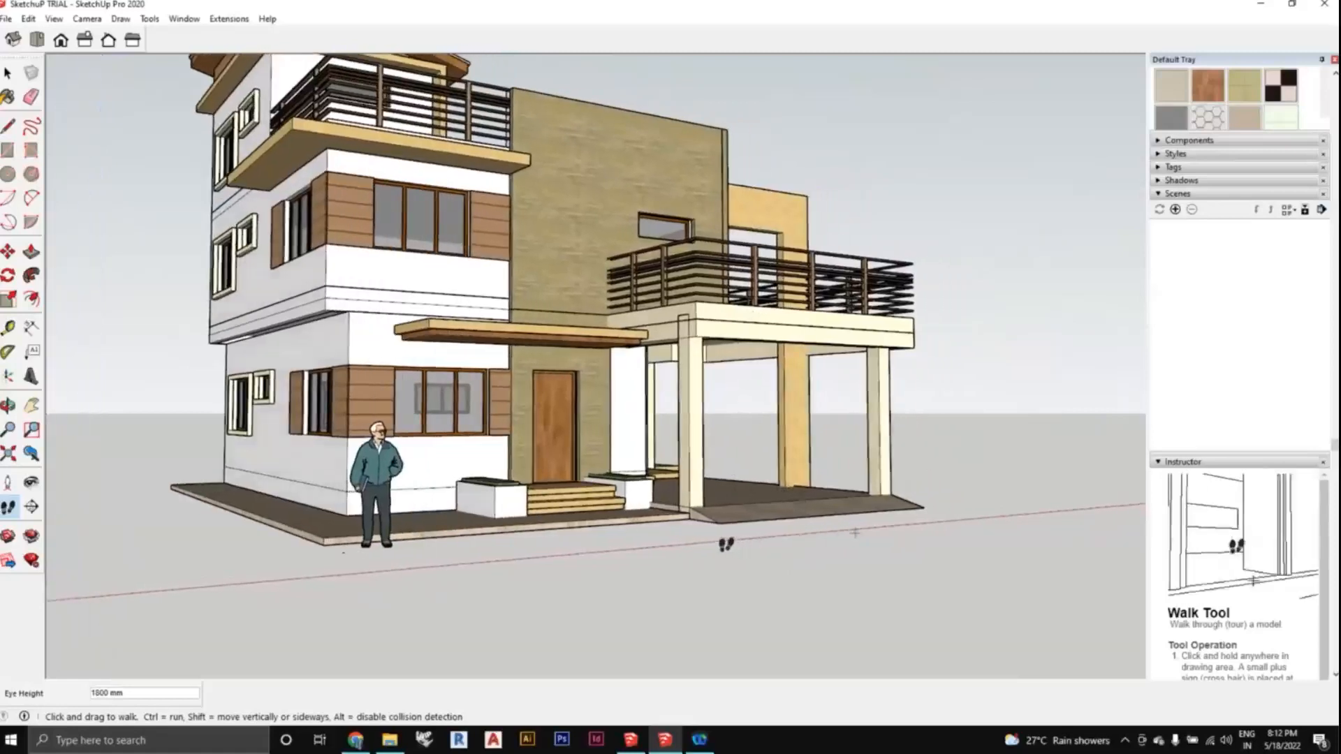
pyautogui.moveTo(727, 559); pyautogui.dragTo(725, 568)
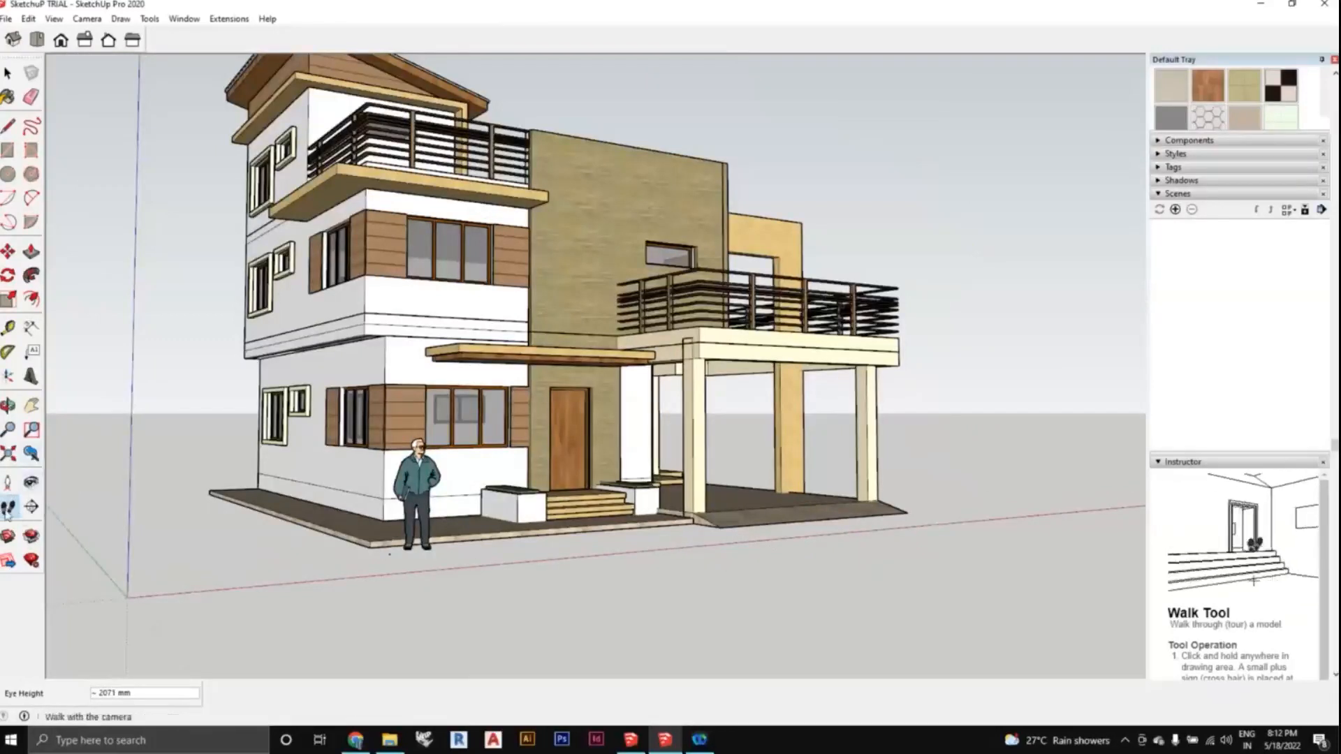
pyautogui.moveTo(815, 614); pyautogui.dragTo(702, 501)
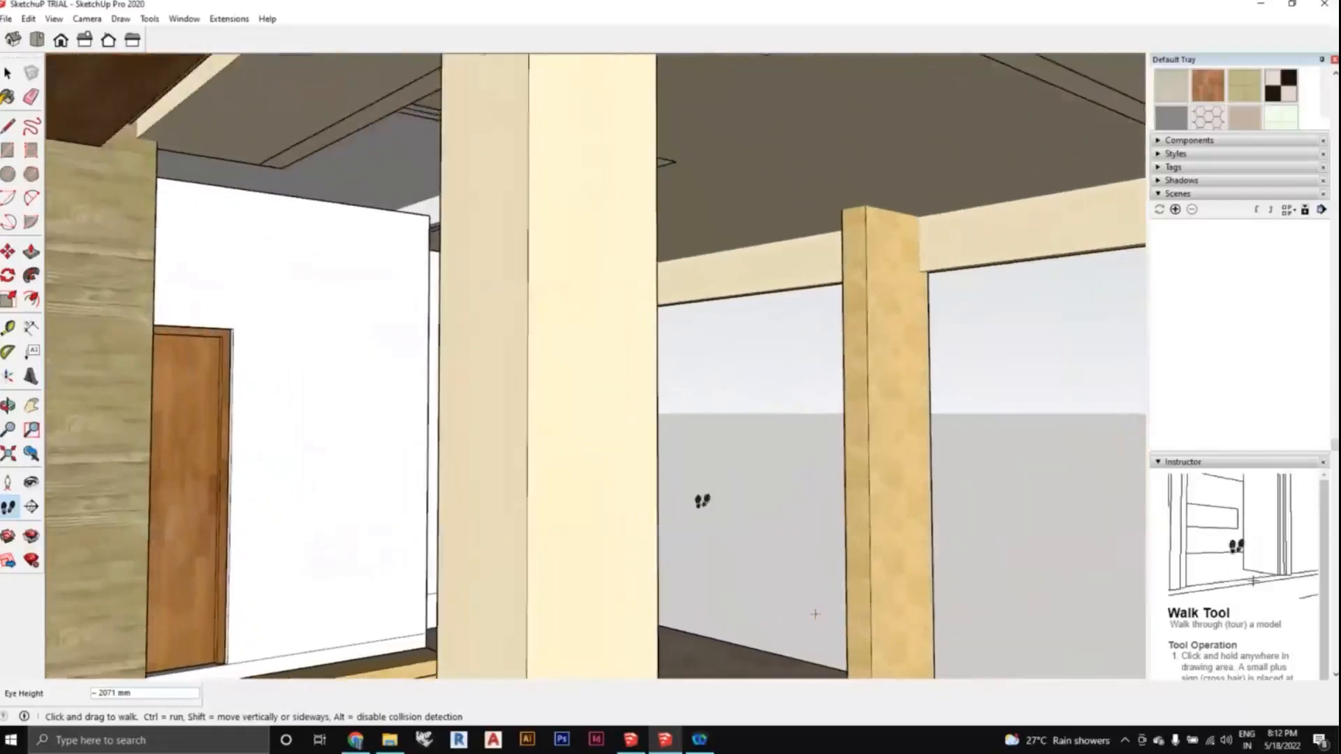
pyautogui.moveTo(665, 547); pyautogui.dragTo(657, 461)
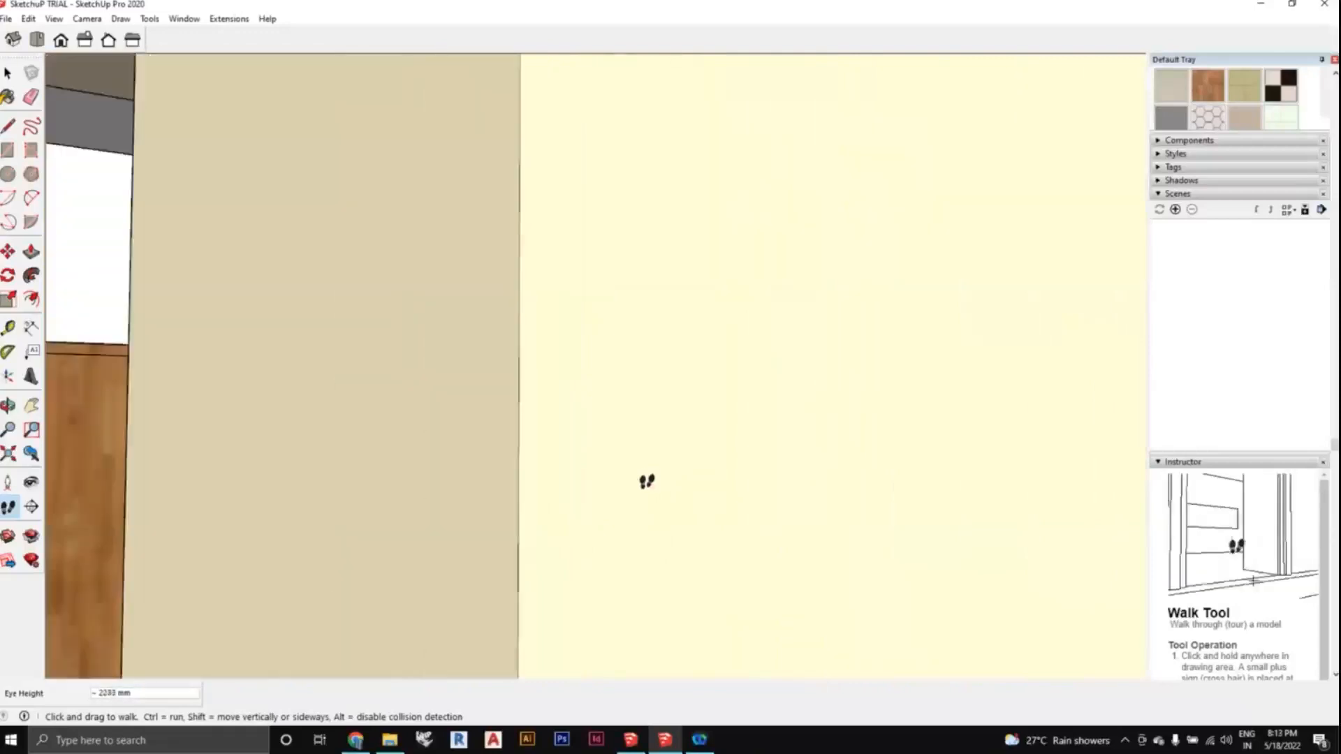
# Walk back out from the carport to frame the entire front facade with the human figure, and save the view as a scene.
pyautogui.moveTo(647, 482); pyautogui.dragTo(301, 611)
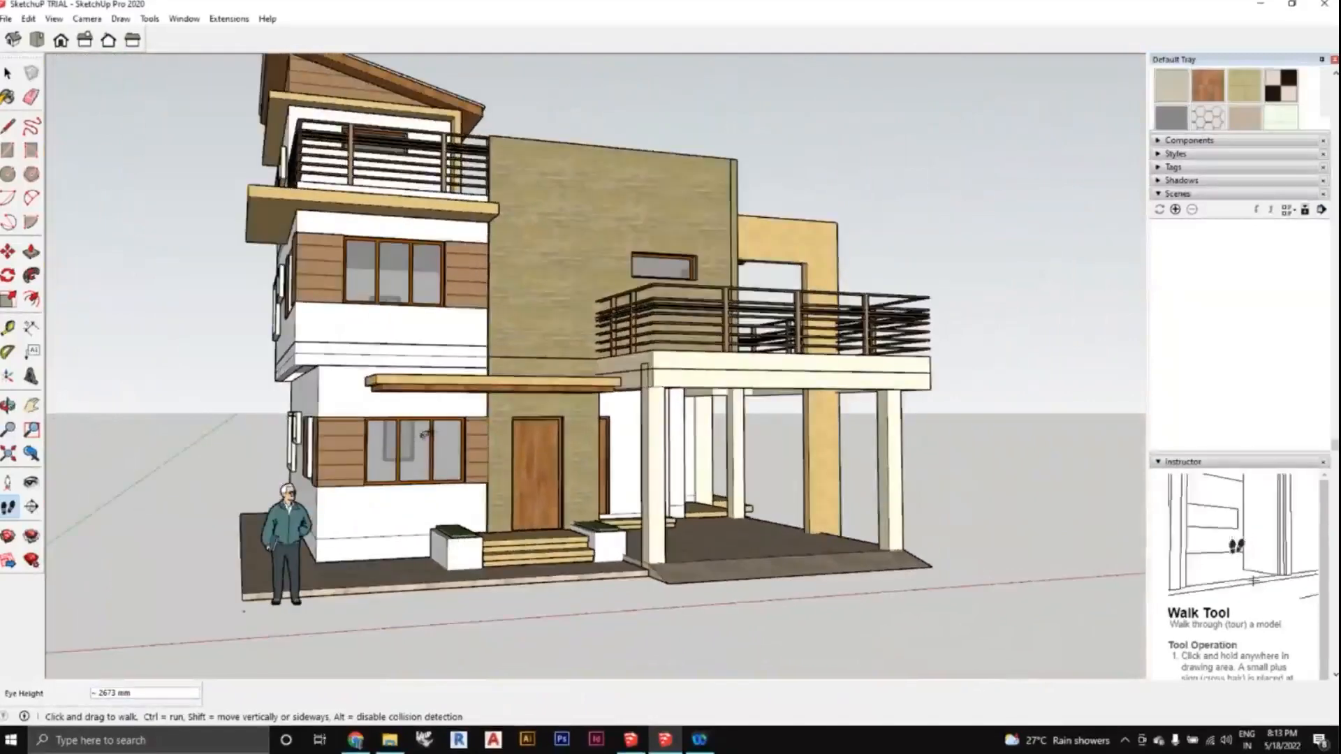
pyautogui.moveTo(424, 435); pyautogui.dragTo(427, 434, button='middle')
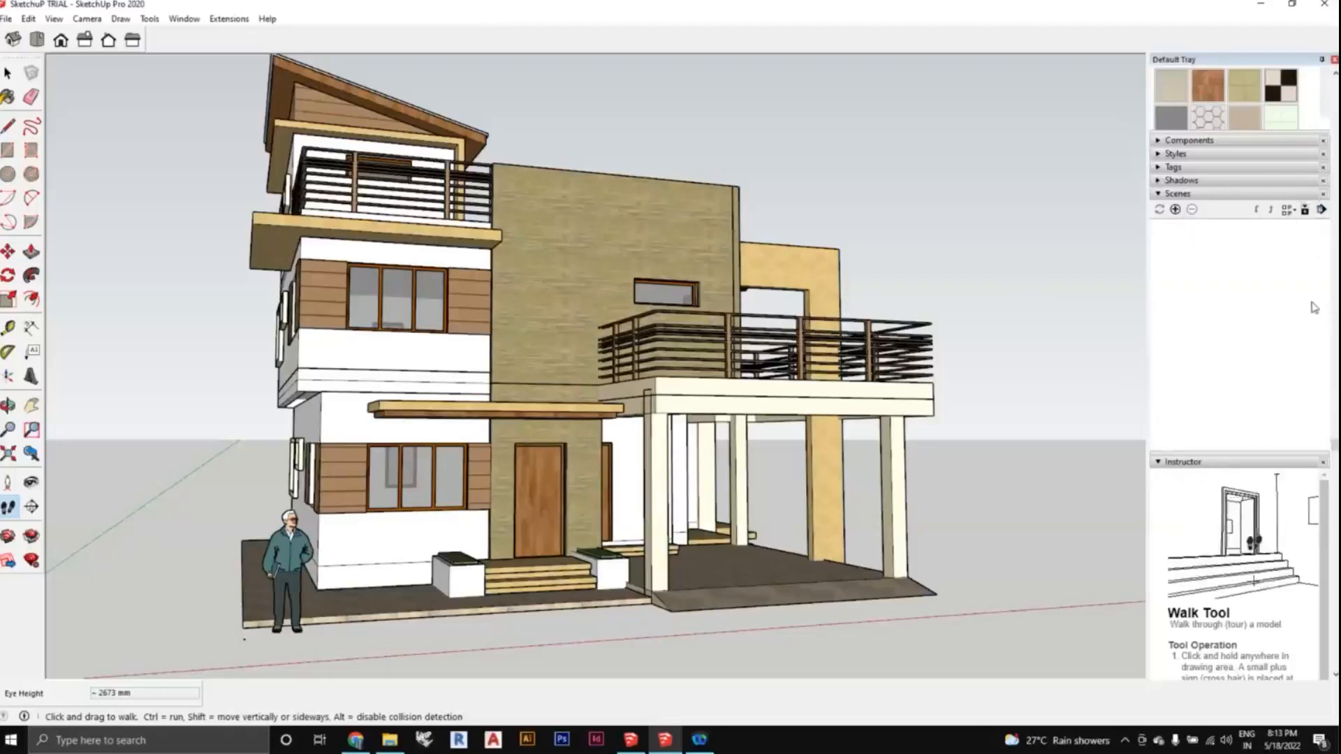
pyautogui.click(1177, 209)
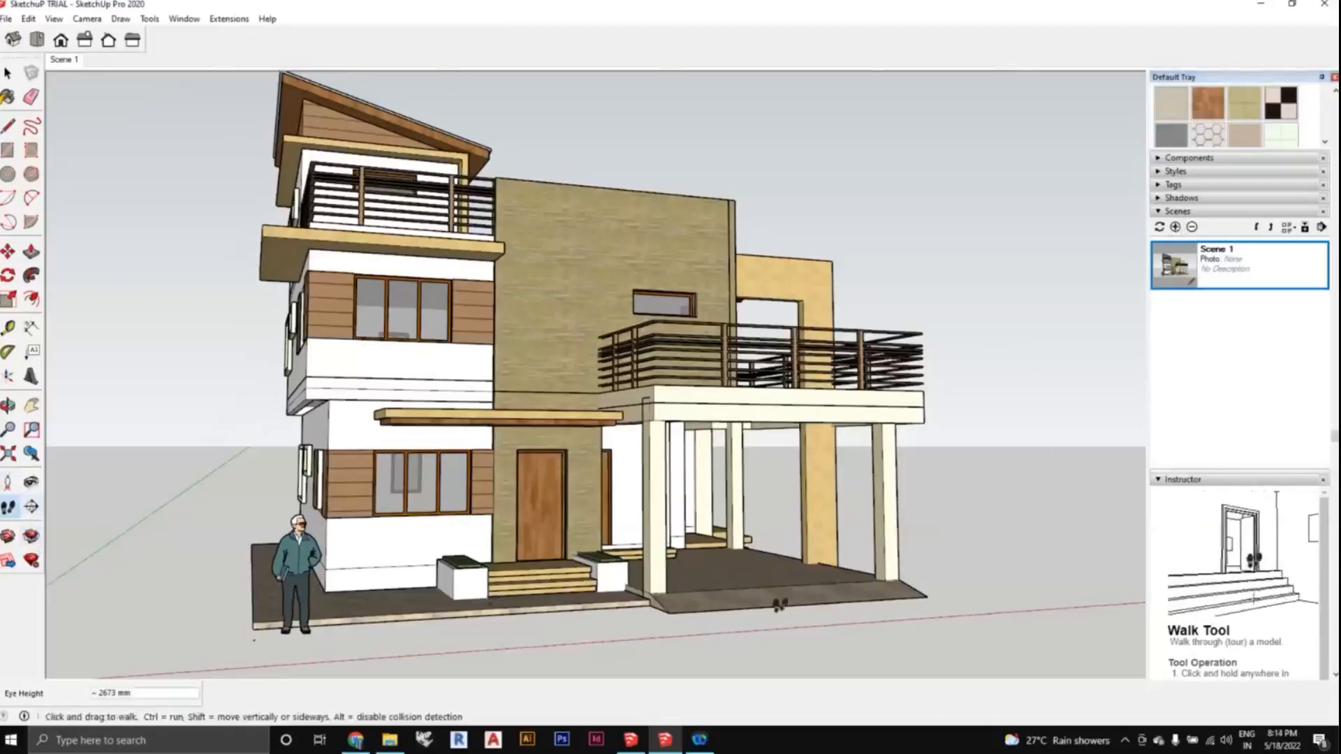
# Bring the camera around to the carport-side corner of the house and save this view as a second scene.
pyautogui.moveTo(733, 610); pyautogui.dragTo(707, 464)
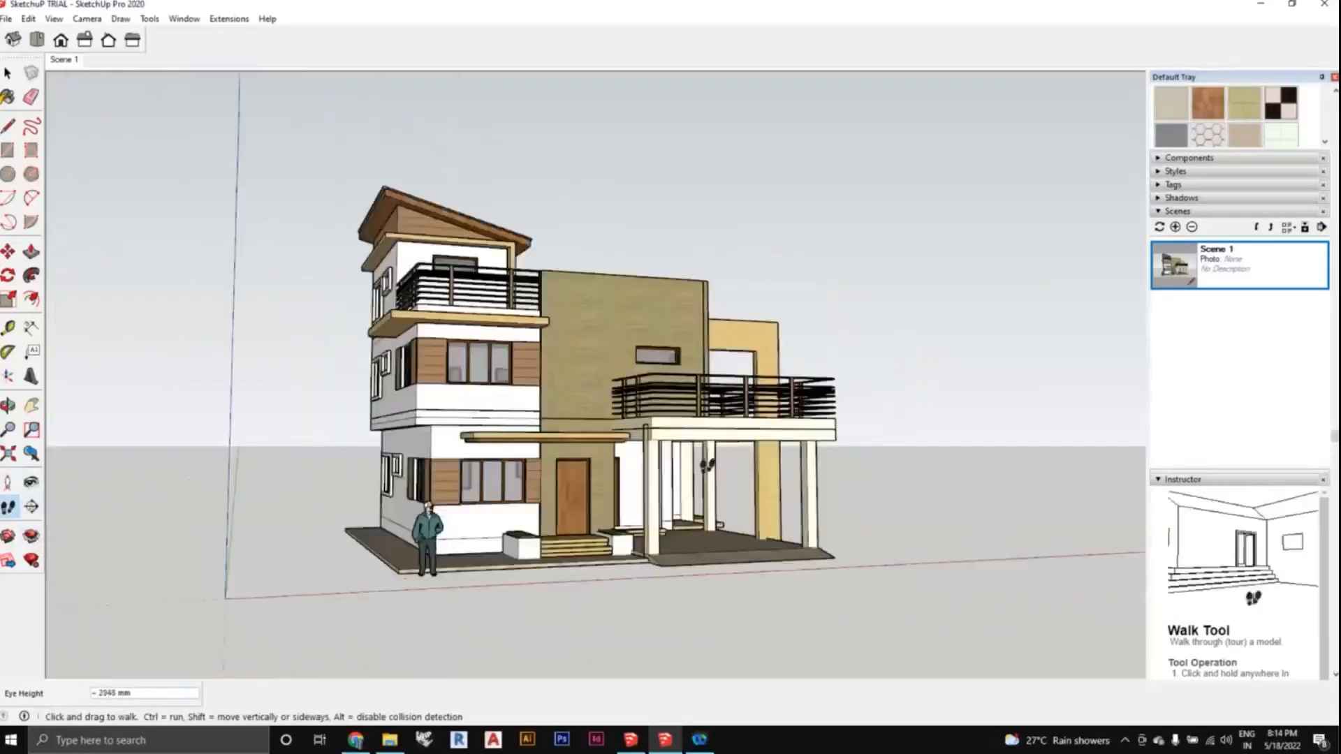
pyautogui.rightClick(804, 467)
pyautogui.click(840, 430)
pyautogui.moveTo(840, 431); pyautogui.dragTo(643, 488, button='middle')
pyautogui.scroll(2, 772, 529)
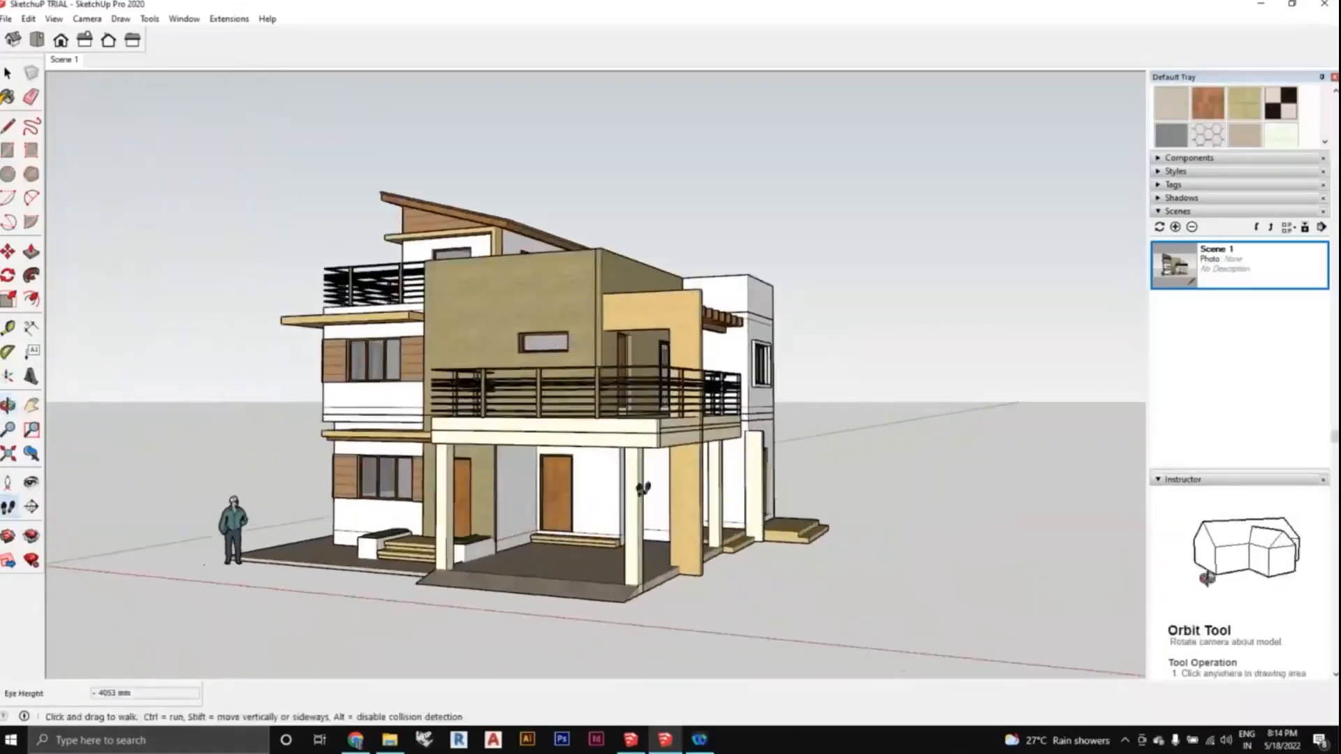
pyautogui.click(1175, 228)
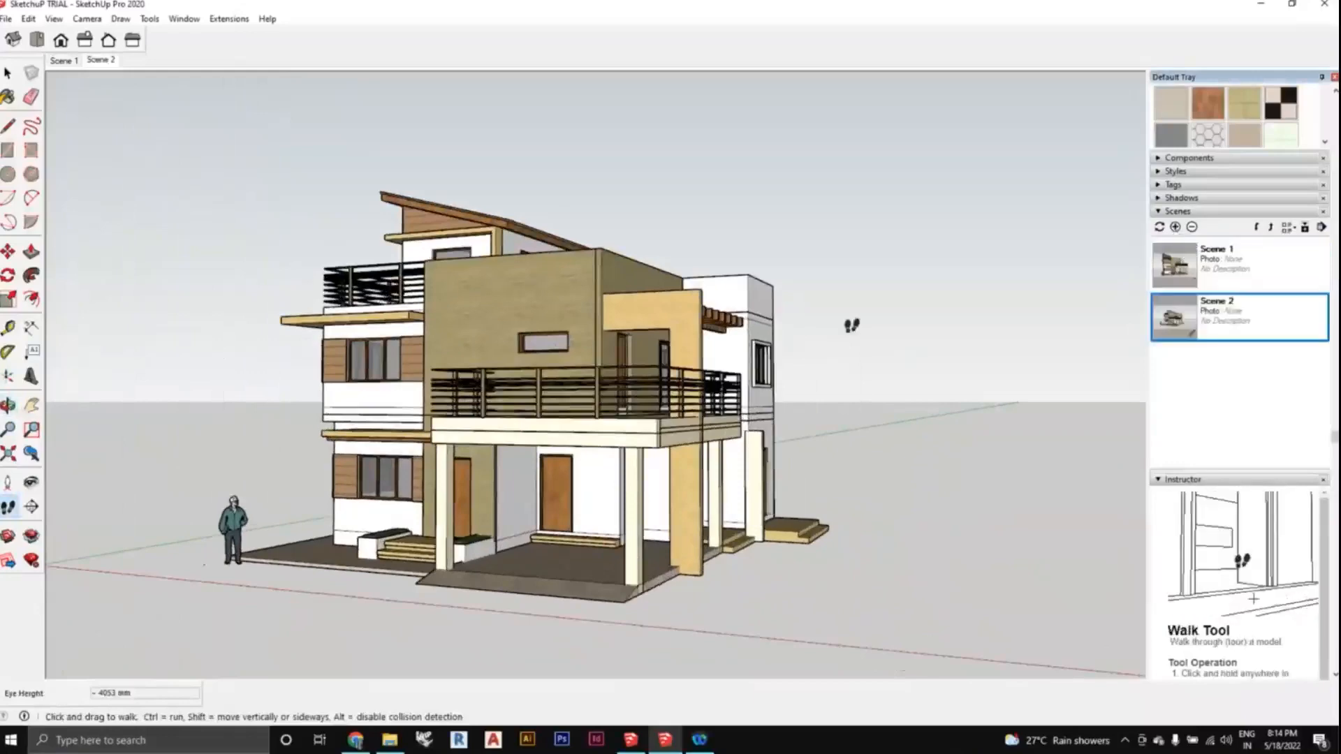
# Raise the camera to an aerial view showing the roofs, balcony and pergola, and save it as a third scene.
pyautogui.scroll(-2, 744, 356)
pyautogui.keyDown('shift'); pyautogui.moveTo(722, 315); pyautogui.dragTo(809, 517, button='middle'); pyautogui.keyUp('shift')
pyautogui.moveTo(751, 279); pyautogui.dragTo(741, 363, button='middle')
pyautogui.scroll(-2, 726, 161)
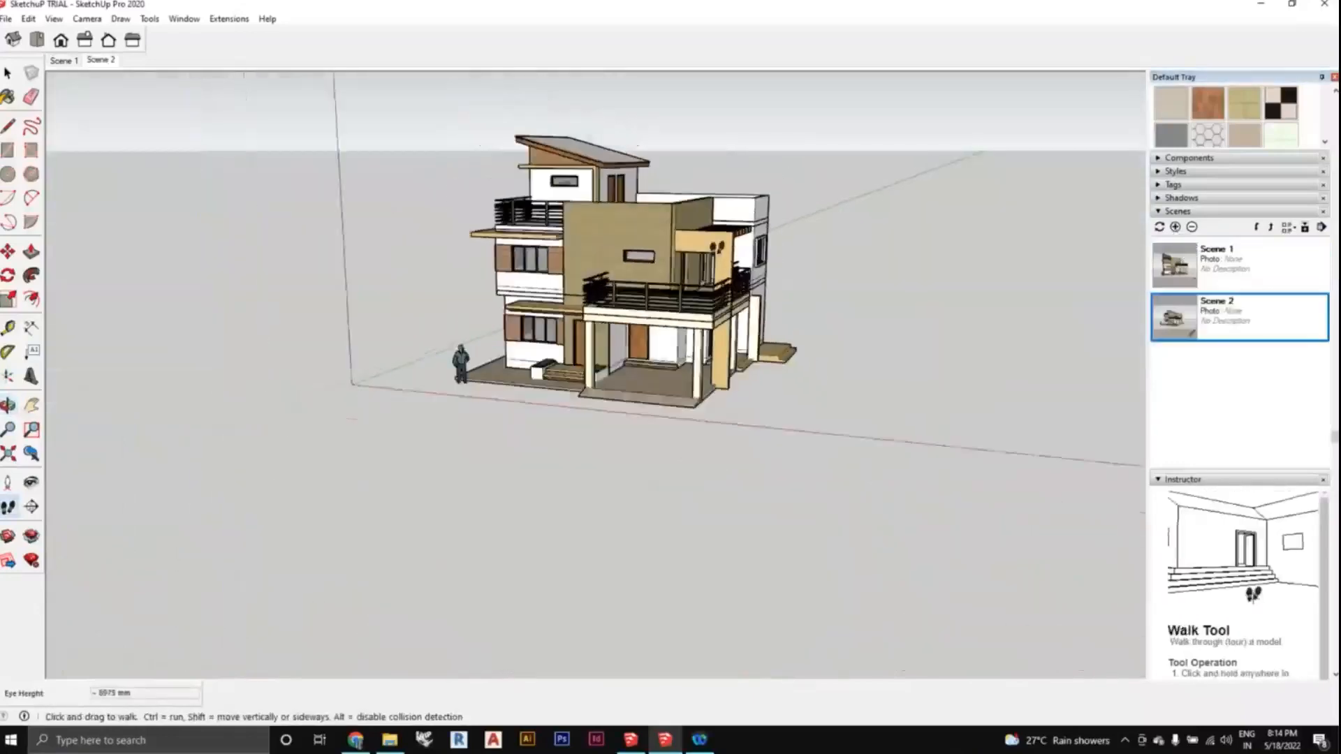
pyautogui.keyDown('shift'); pyautogui.moveTo(726, 154); pyautogui.dragTo(740, 465, button='middle'); pyautogui.keyUp('shift')
pyautogui.keyDown('shift'); pyautogui.moveTo(740, 465); pyautogui.dragTo(688, 499, button='middle'); pyautogui.keyUp('shift')
pyautogui.scroll(-2, 656, 278)
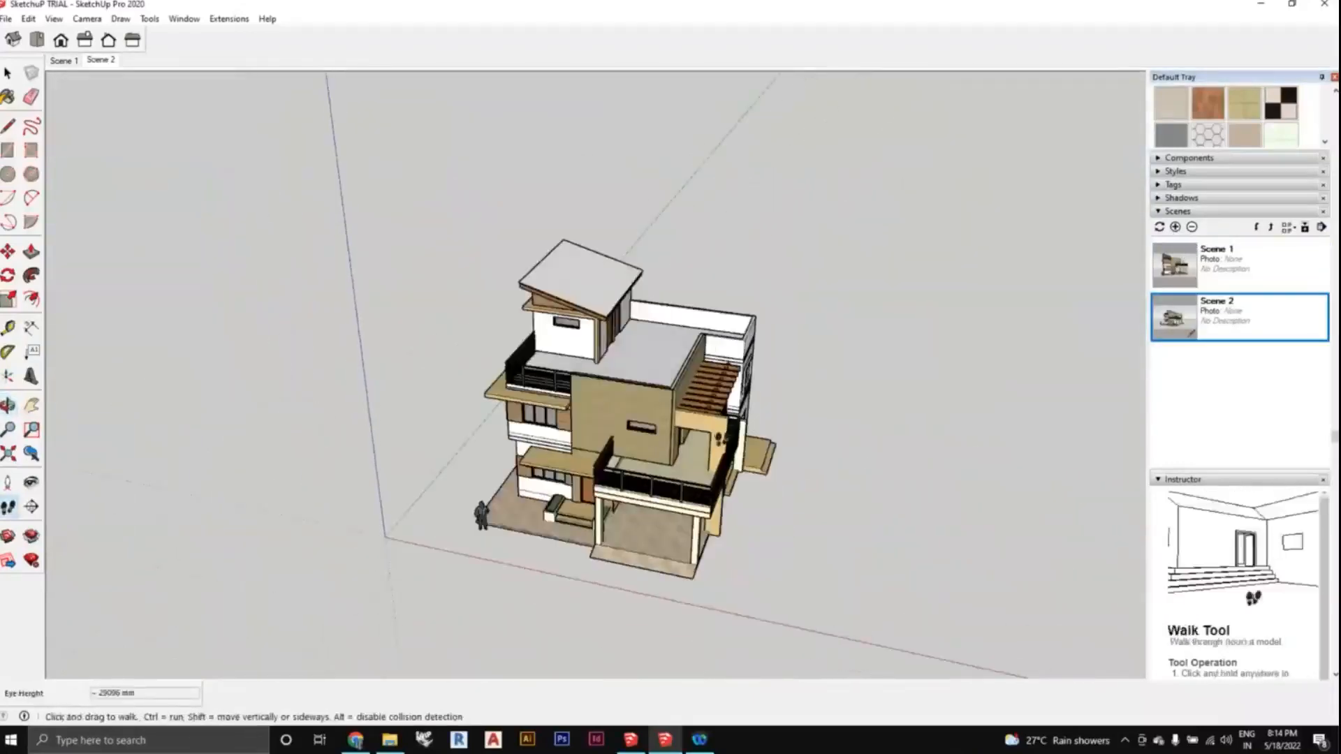
pyautogui.keyDown('shift'); pyautogui.moveTo(746, 420); pyautogui.dragTo(658, 427, button='middle'); pyautogui.keyUp('shift')
pyautogui.scroll(2, 658, 428)
pyautogui.scroll(2, 601, 391)
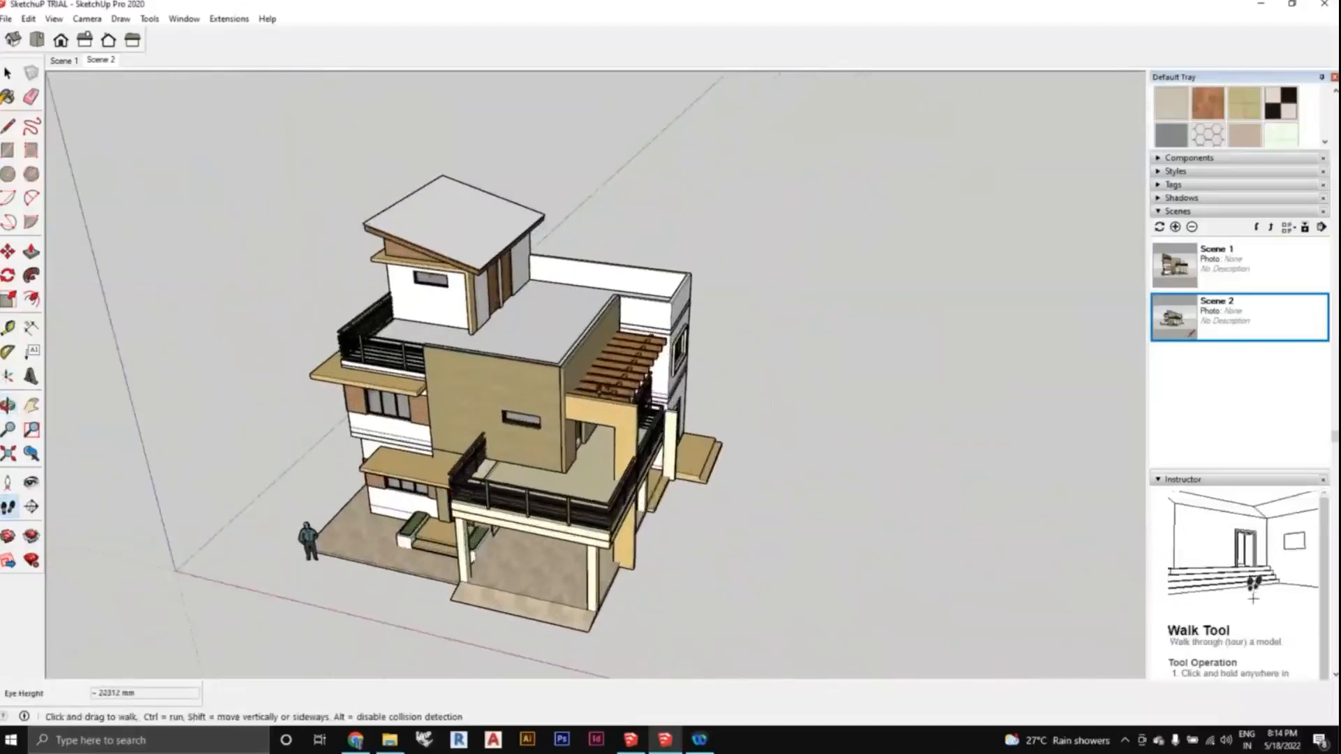
pyautogui.click(1176, 229)
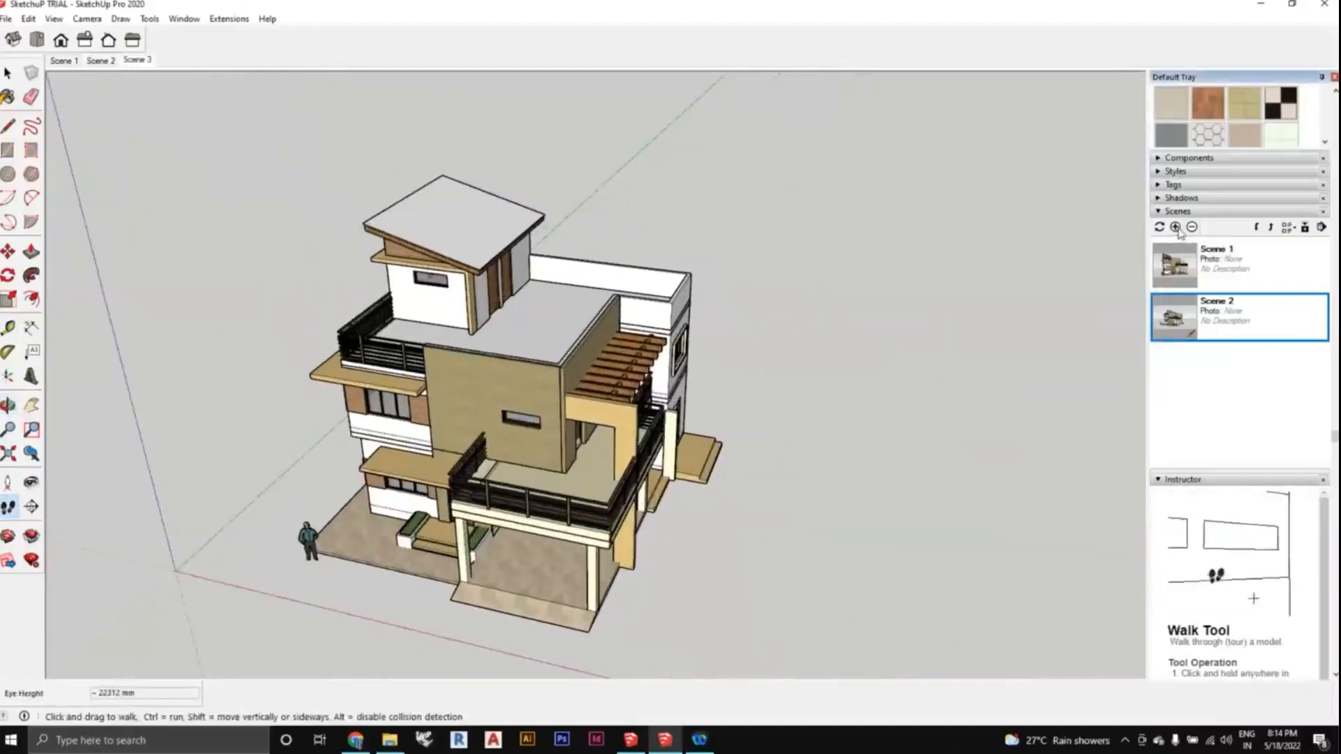
# Orbit away from the saved view and recall Scene 1, Scene 2 and Scene 3 in turn to check them.
pyautogui.moveTo(708, 512); pyautogui.dragTo(388, 246, button='middle')
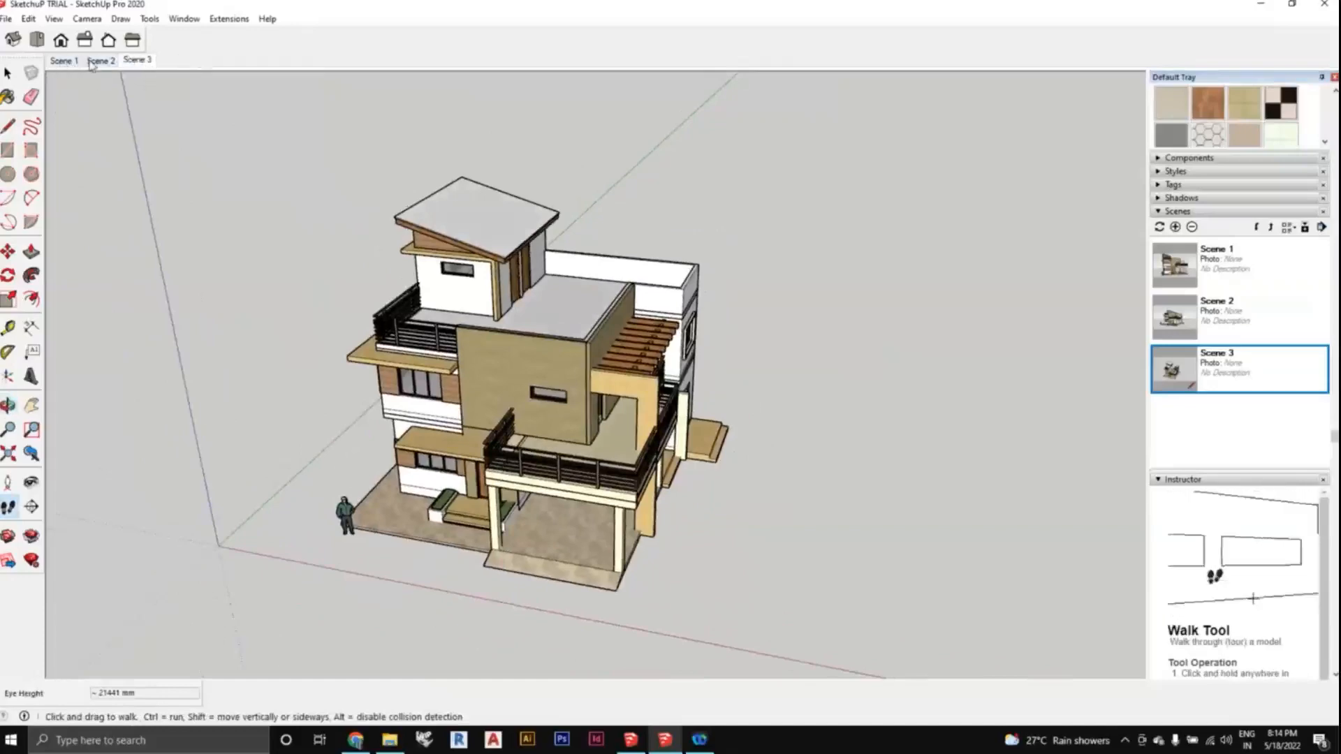
pyautogui.click(61, 61)
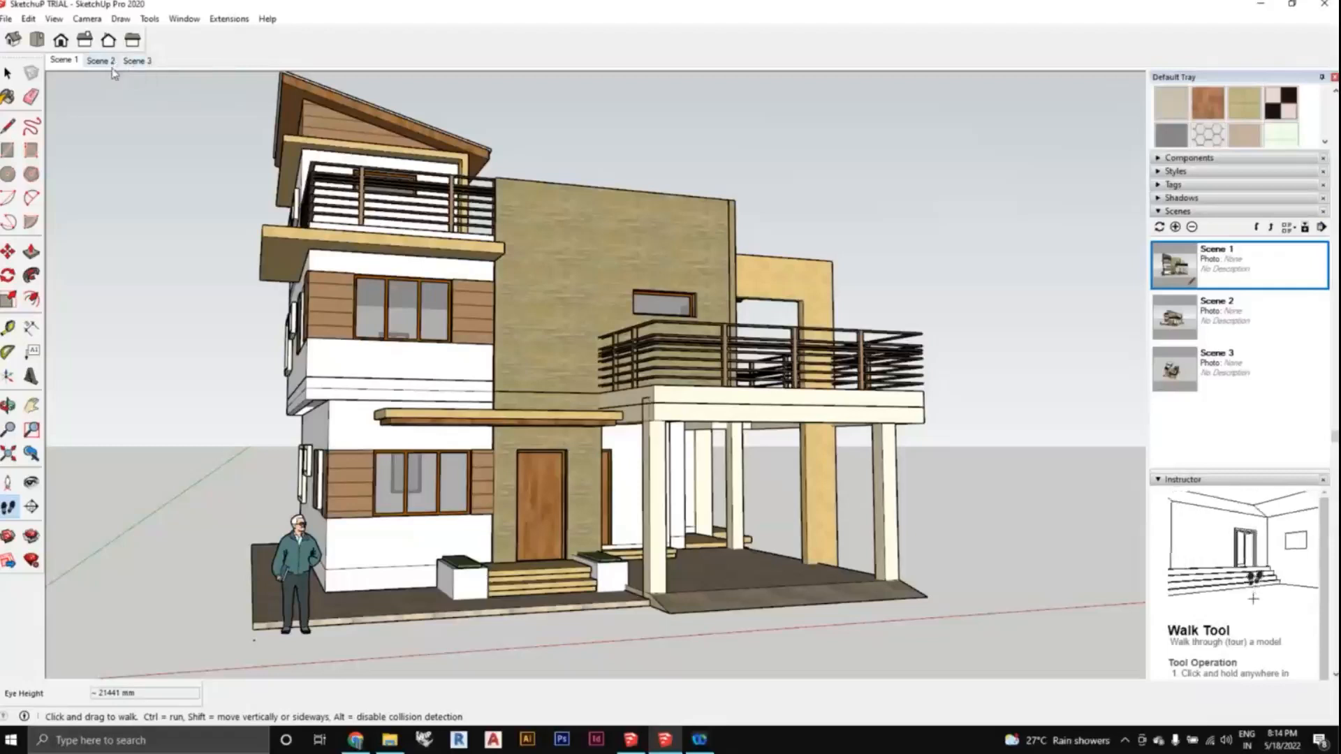
pyautogui.click(103, 62)
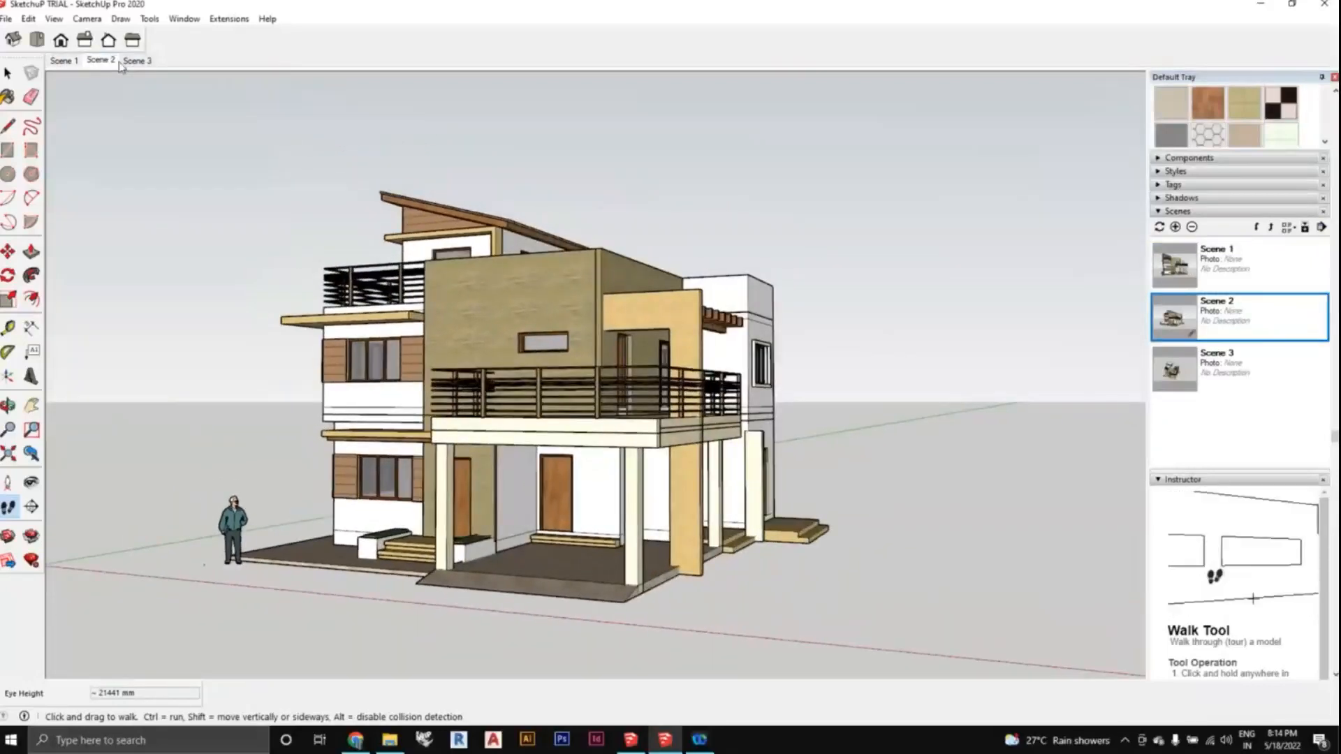
pyautogui.click(133, 63)
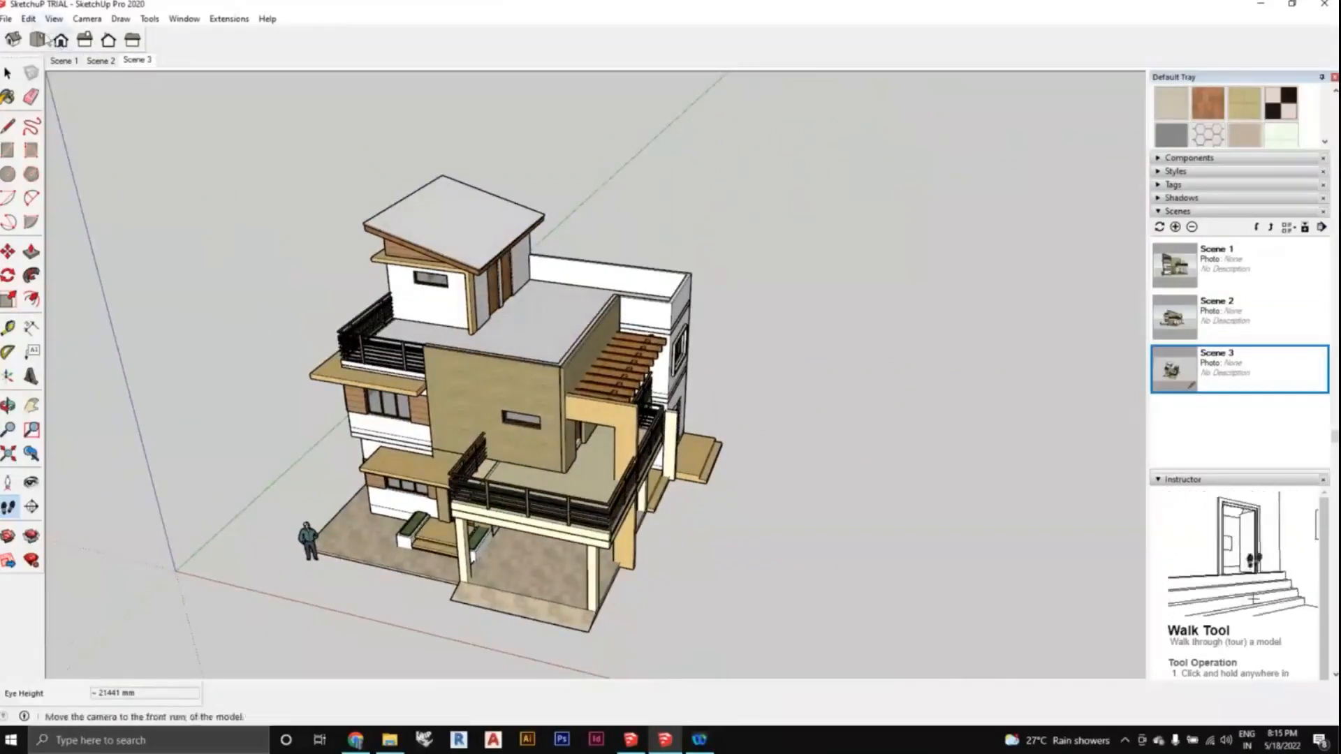
# Play the animation through the saved scenes and close the playback controls.
pyautogui.rightClick(71, 65)
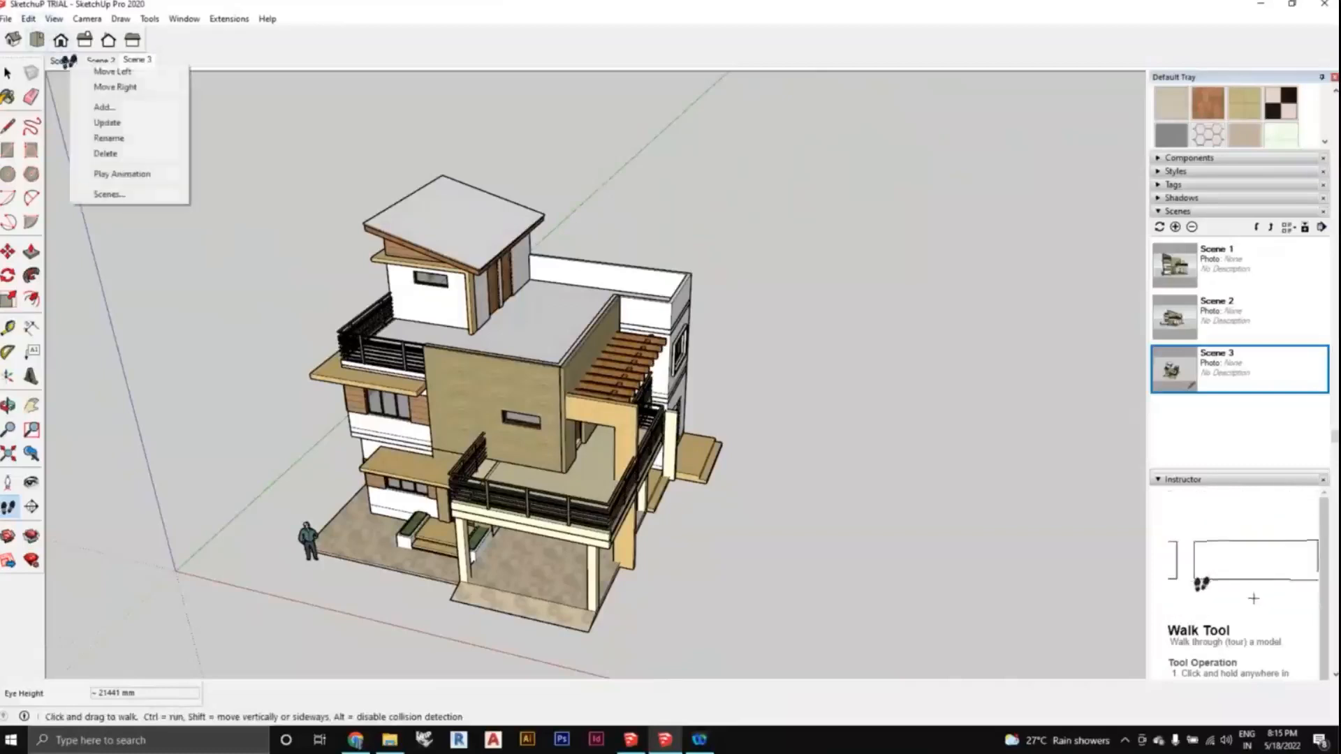
pyautogui.click(133, 173)
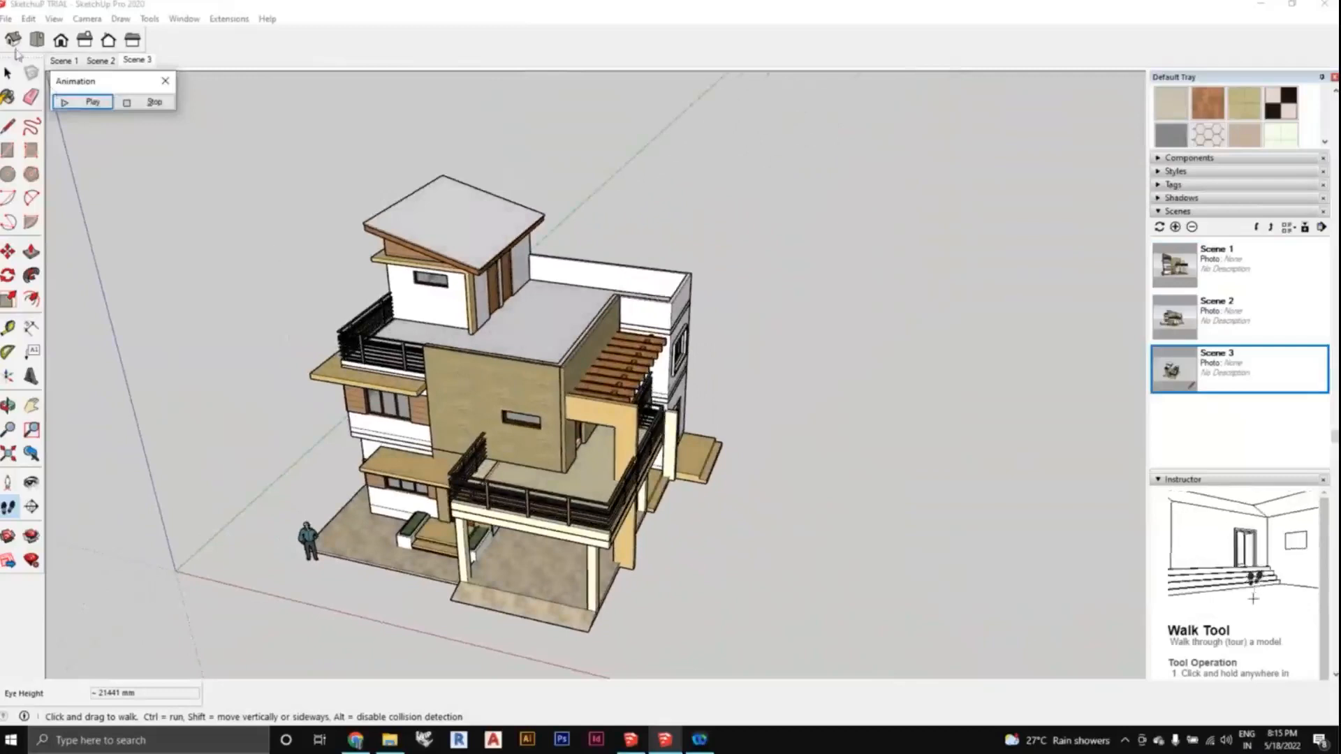
pyautogui.click(166, 82)
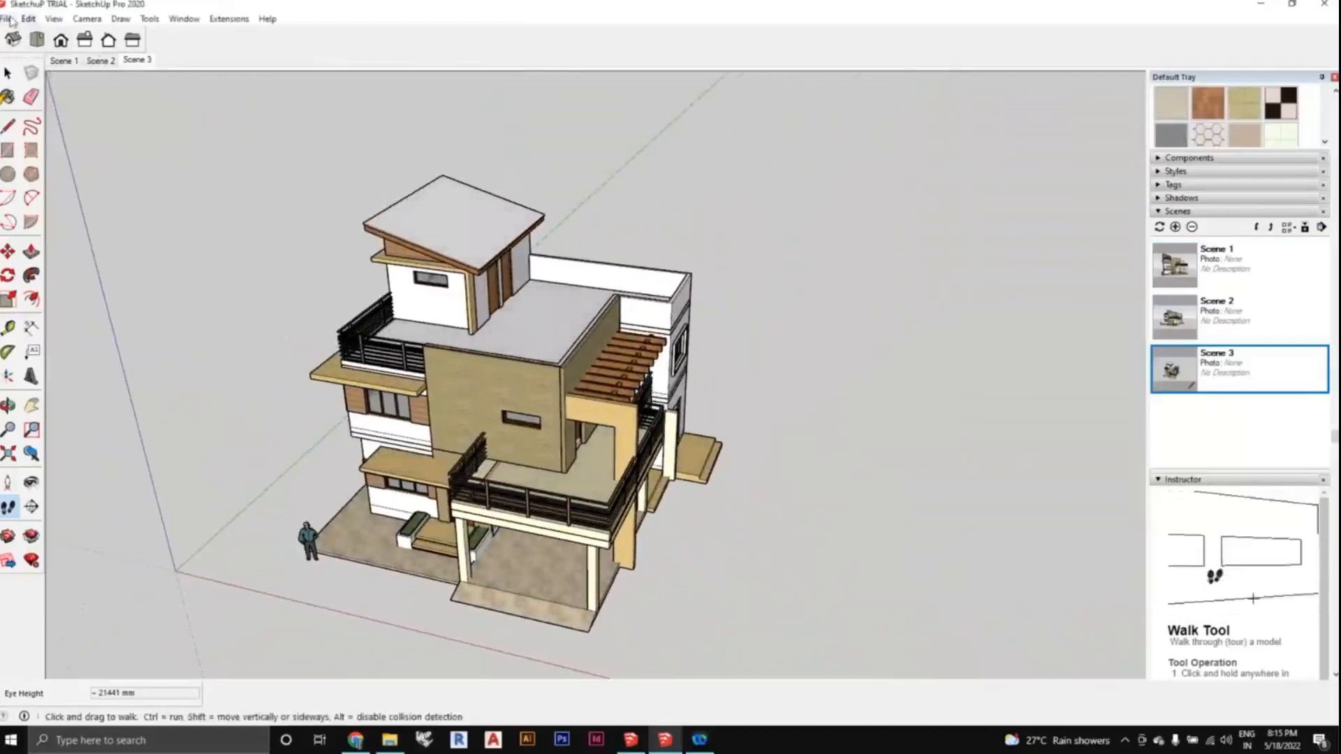
# Set the scene transition time to 1.5 seconds in the model's animation settings.
pyautogui.click(53, 19)
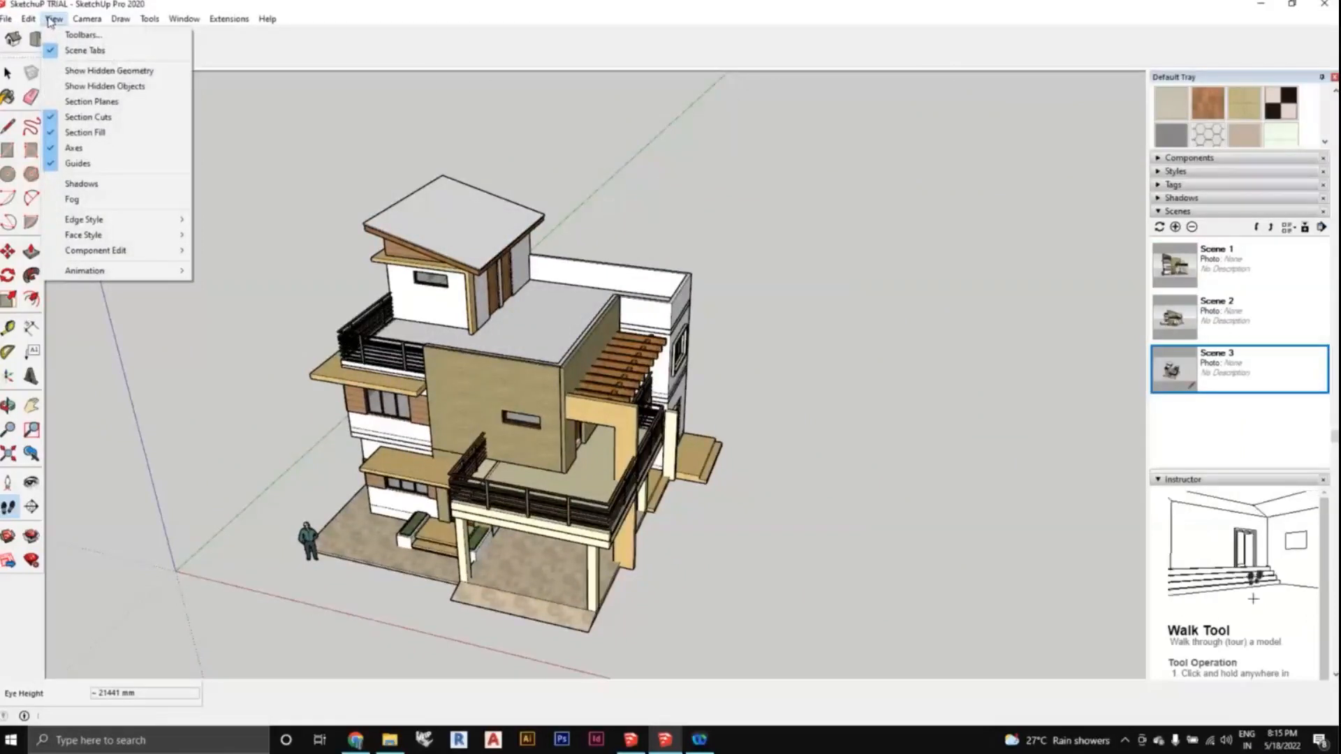
pyautogui.moveTo(93, 272)
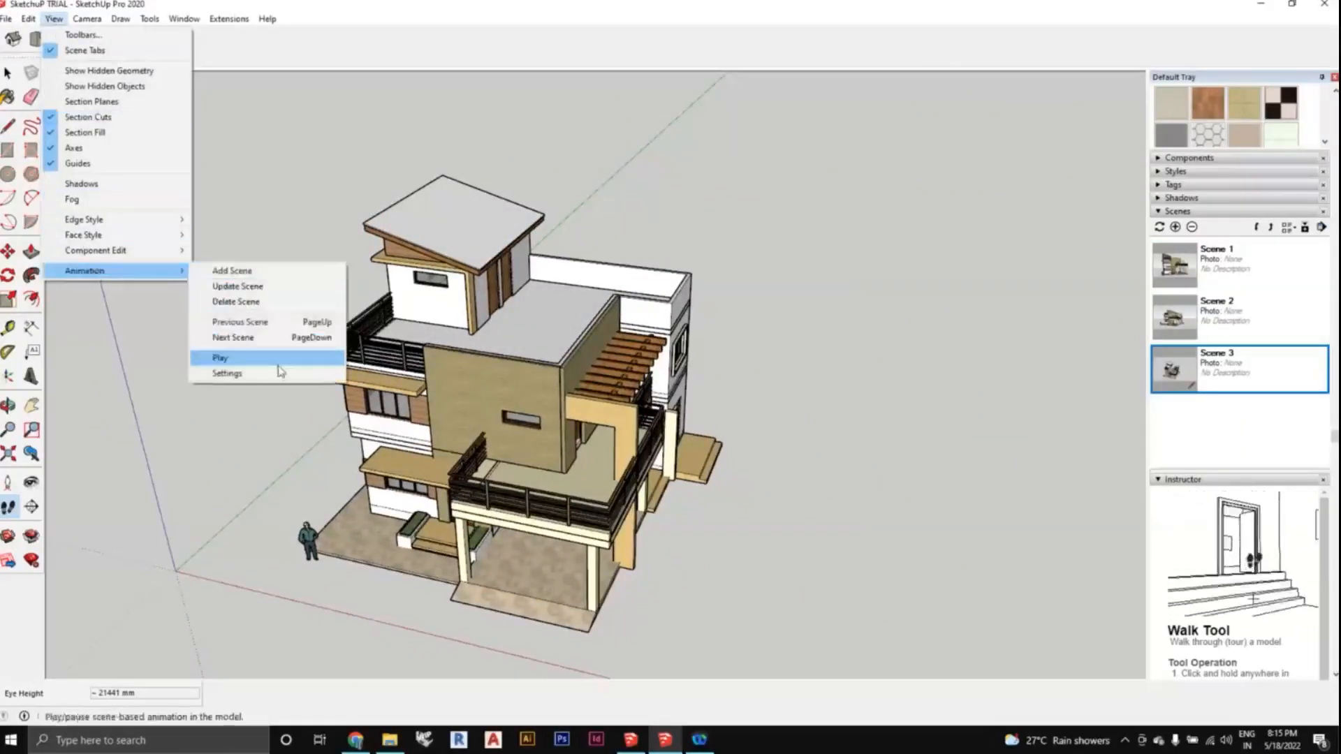
pyautogui.click(228, 373)
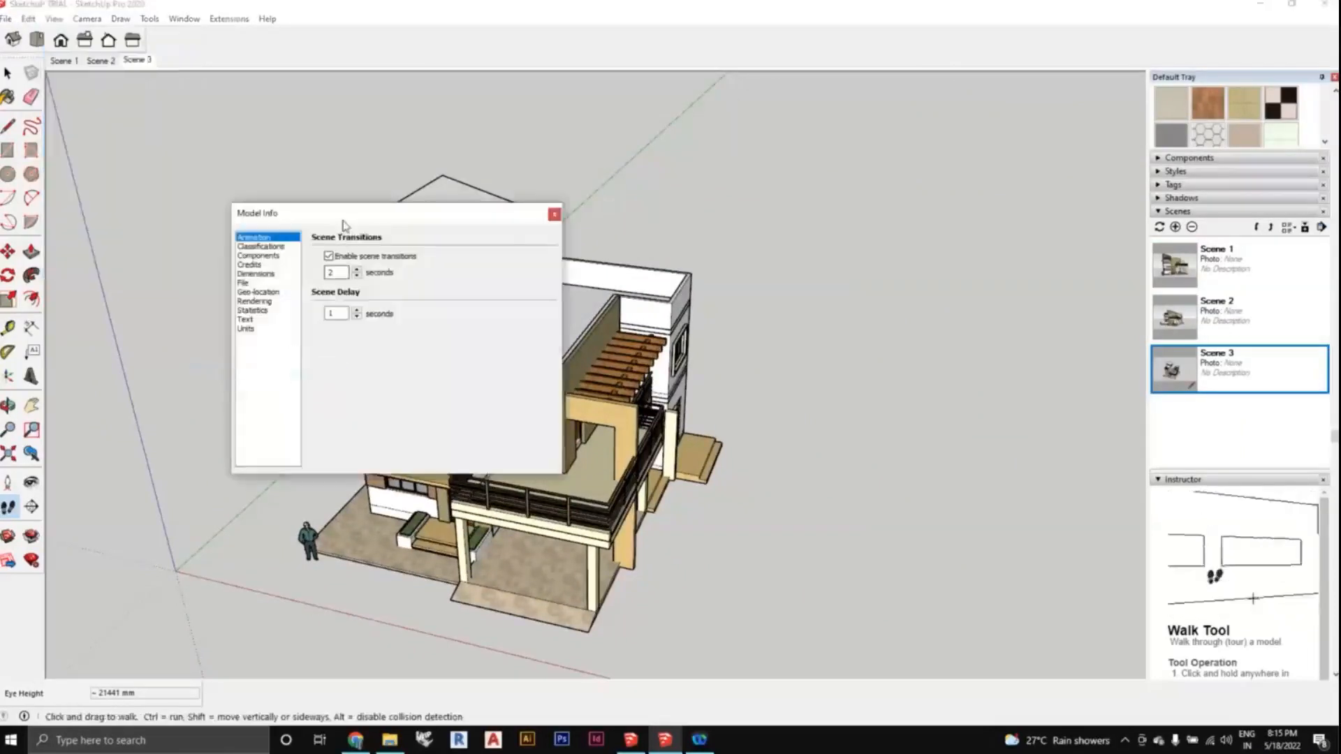
pyautogui.moveTo(343, 222); pyautogui.dragTo(912, 188)
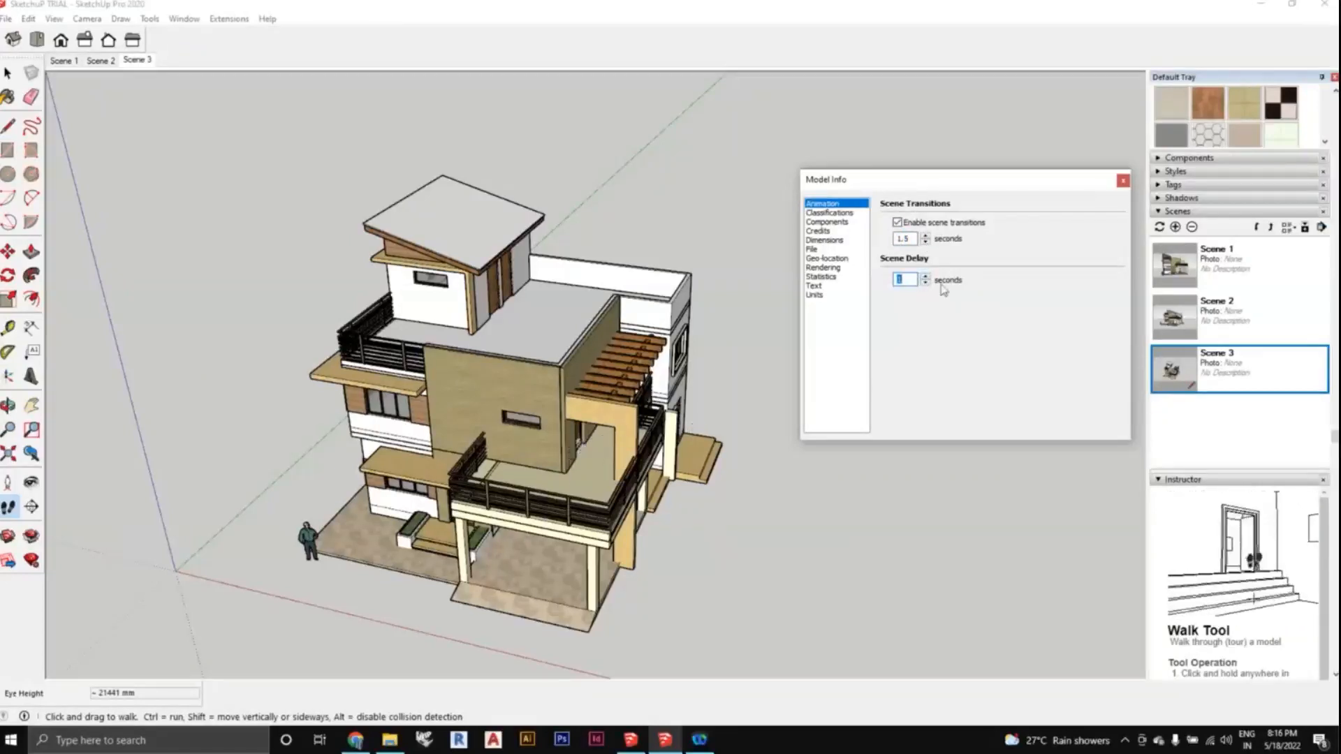
pyautogui.click(1122, 182)
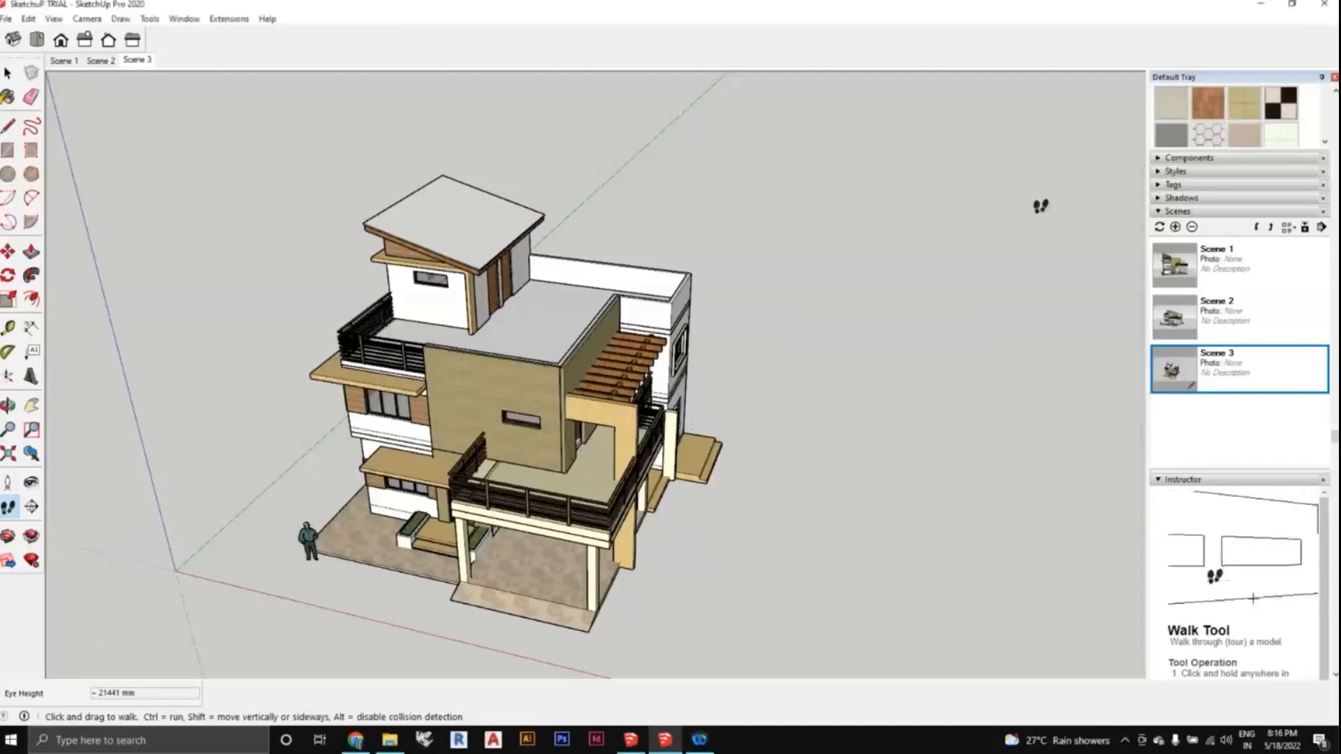
# Replay the scene animation to preview the new transition timing, and stop it.
pyautogui.rightClick(74, 63)
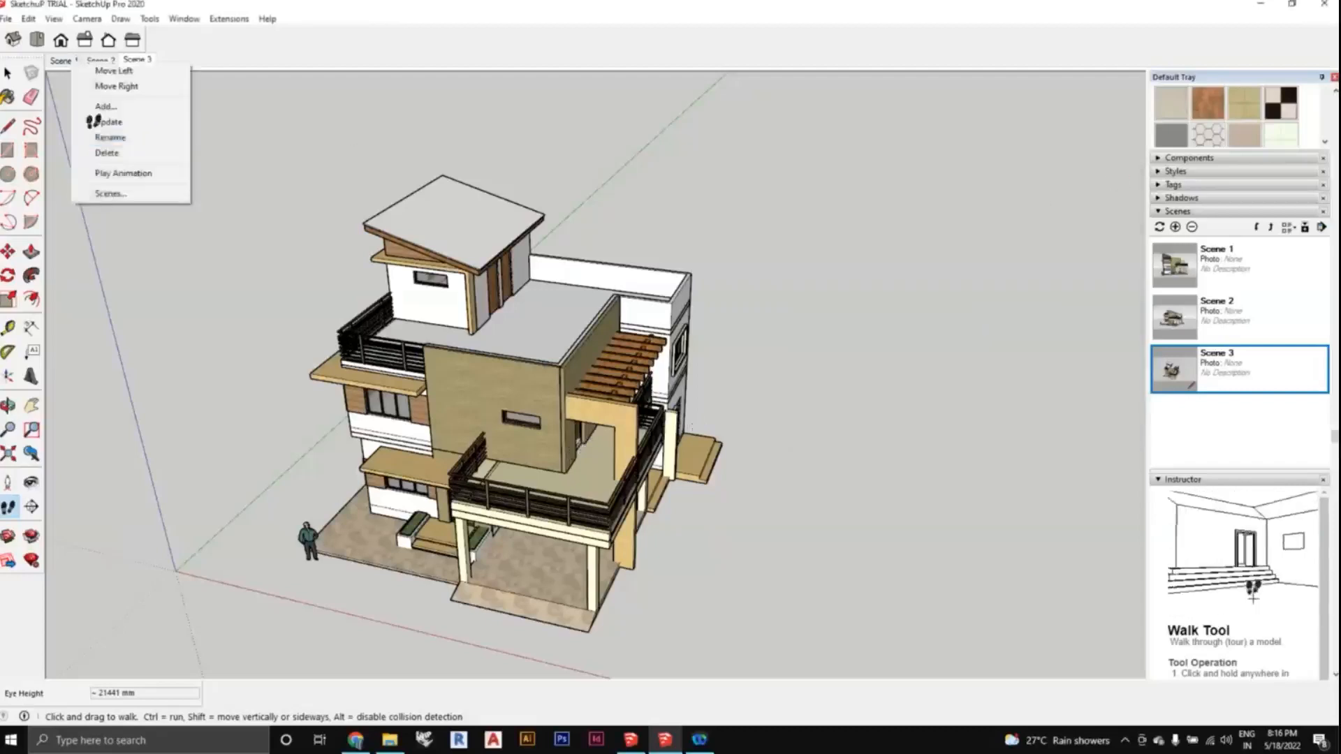
pyautogui.click(120, 172)
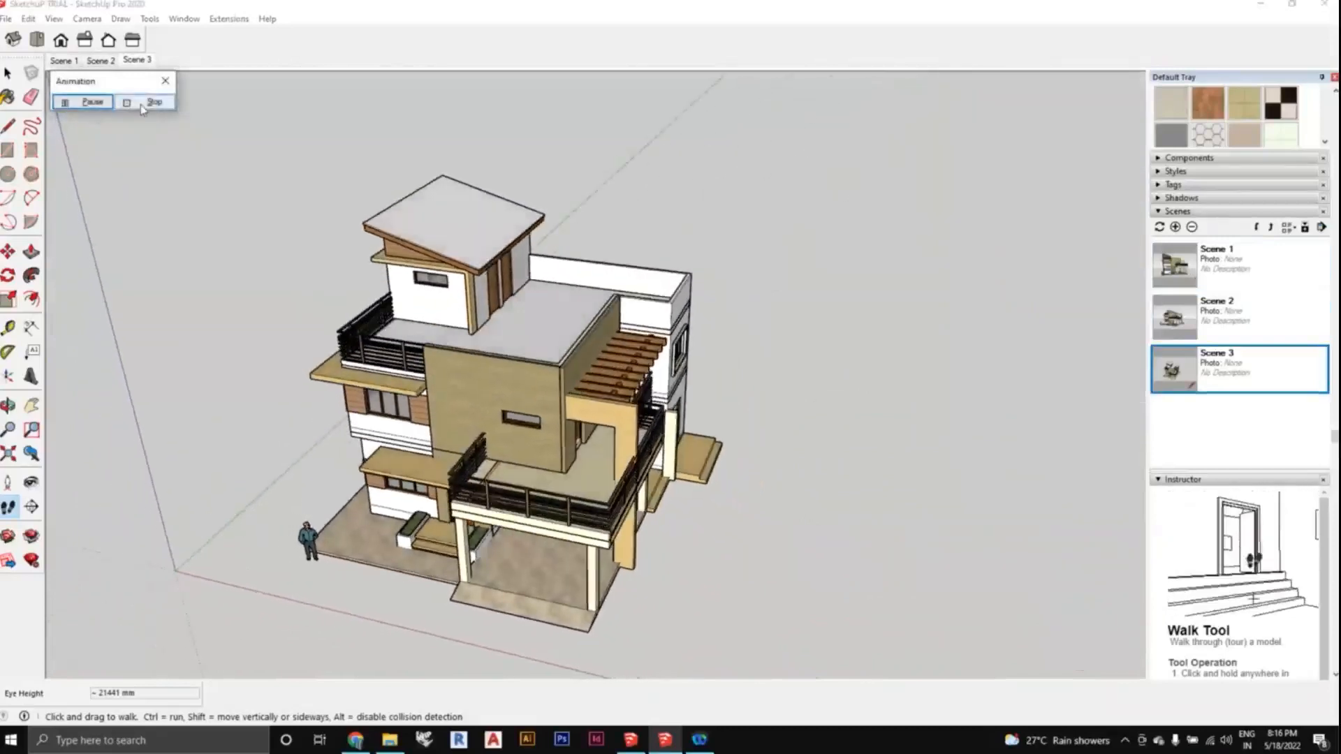
pyautogui.click(154, 102)
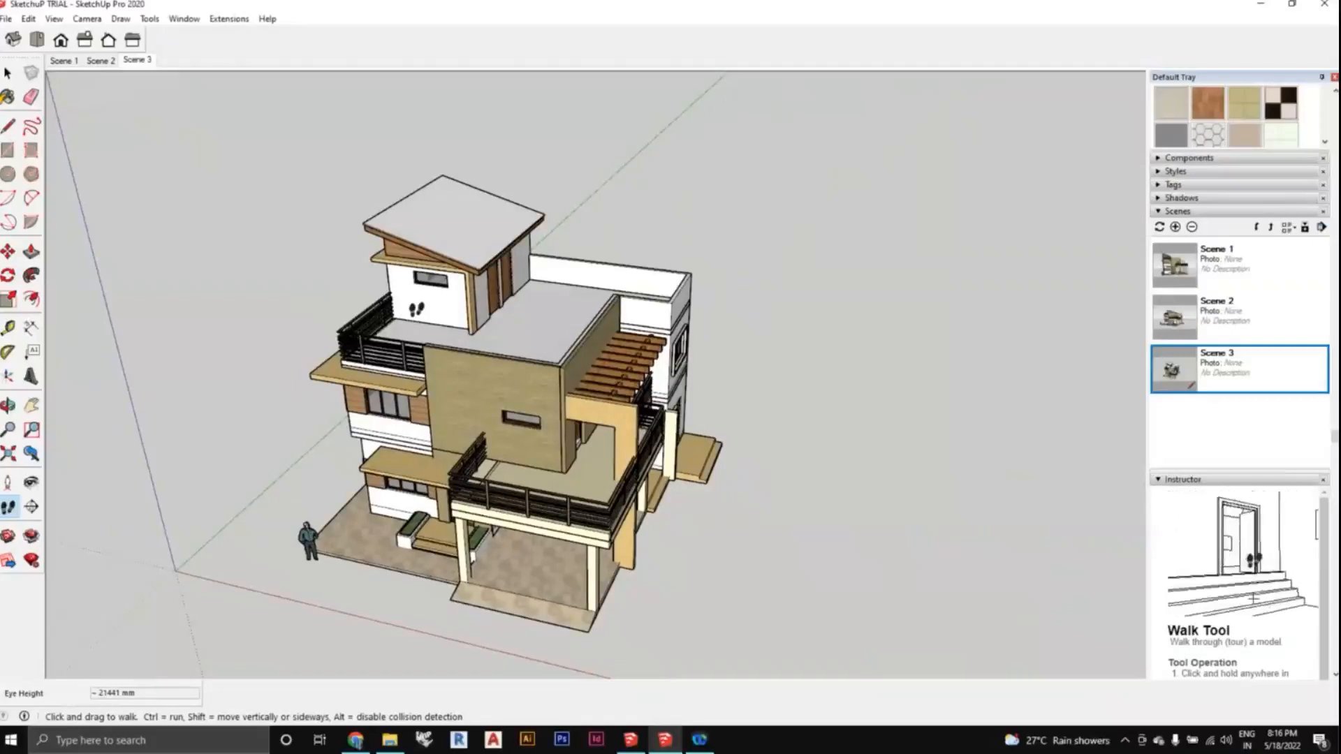
# Orbit, pan and zoom around the house to examine its front facade from a lower angle.
pyautogui.scroll(-4, 468, 321)
pyautogui.scroll(1, 669, 424)
pyautogui.keyDown('shift'); pyautogui.moveTo(587, 467); pyautogui.dragTo(625, 556, button='middle'); pyautogui.keyUp('shift')
pyautogui.scroll(-1, 669, 423)
pyautogui.scroll(3, 671, 398)
pyautogui.scroll(-1, 671, 401)
pyautogui.scroll(2, 698, 442)
pyautogui.moveTo(625, 555); pyautogui.dragTo(755, 402, button='middle')
pyautogui.scroll(-3, 583, 534)
pyautogui.scroll(3, 695, 423)
pyautogui.keyDown('shift'); pyautogui.moveTo(592, 517); pyautogui.dragTo(810, 403, button='middle'); pyautogui.keyUp('shift')
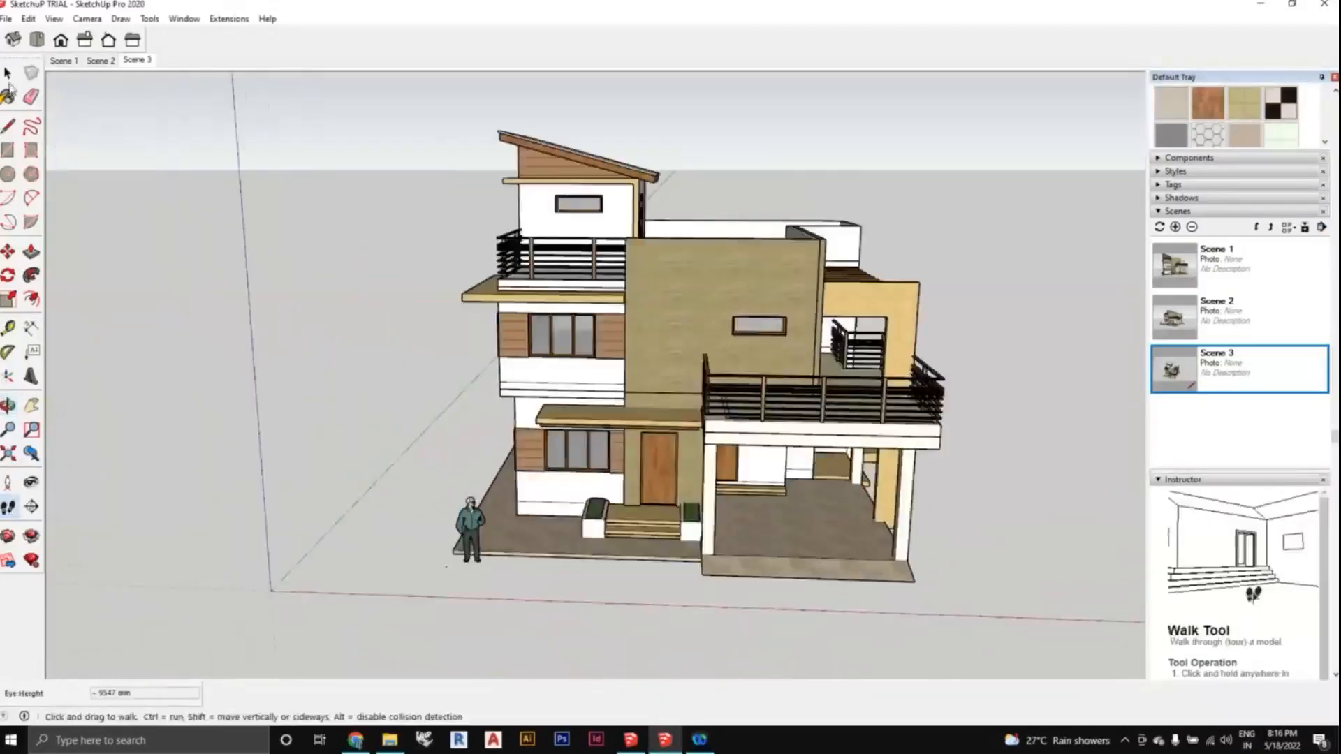
# Leave the Walk tool and orbit to a raised corner view showing the house's side and front.
pyautogui.click(8, 74)
pyautogui.scroll(-2, 670, 482)
pyautogui.keyDown('shift'); pyautogui.moveTo(671, 482); pyautogui.dragTo(681, 417, button='middle'); pyautogui.keyUp('shift')
pyautogui.scroll(2, 712, 391)
pyautogui.moveTo(485, 443); pyautogui.dragTo(614, 487, button='middle')
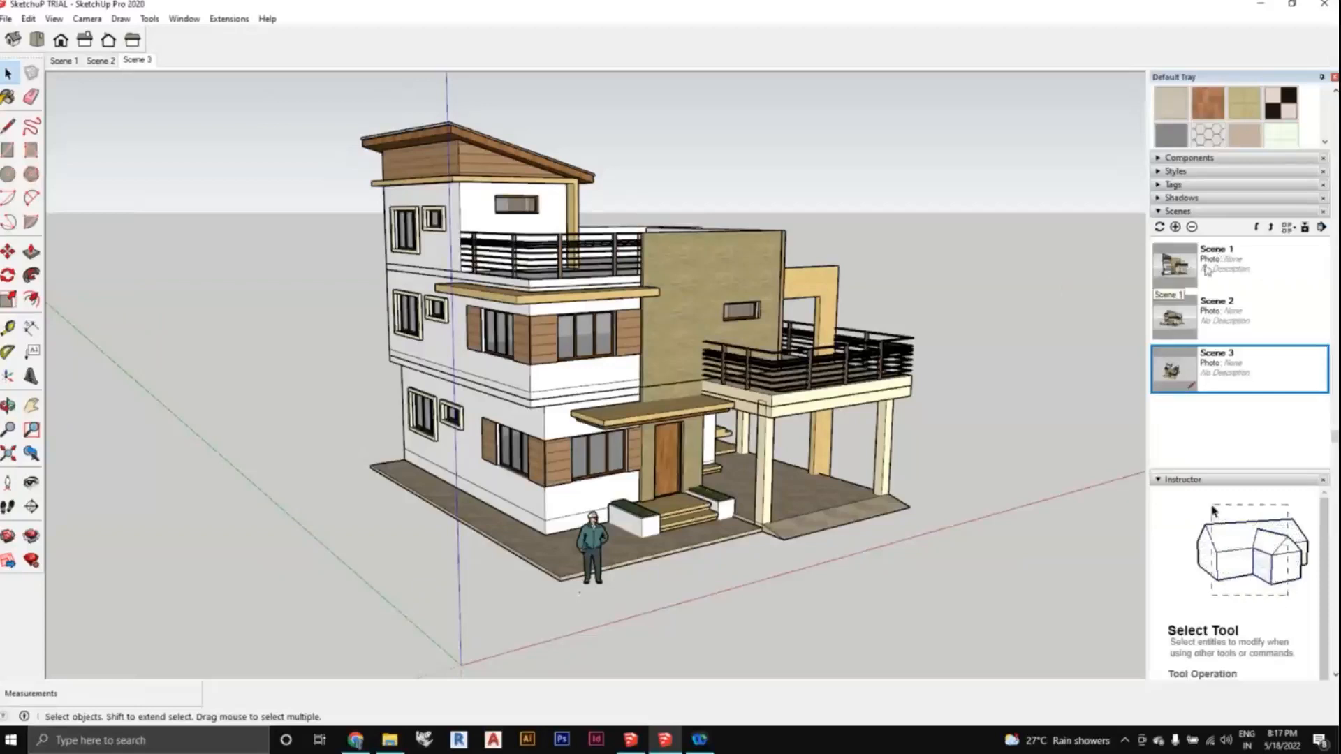
pyautogui.scroll(-1, 385, 211)
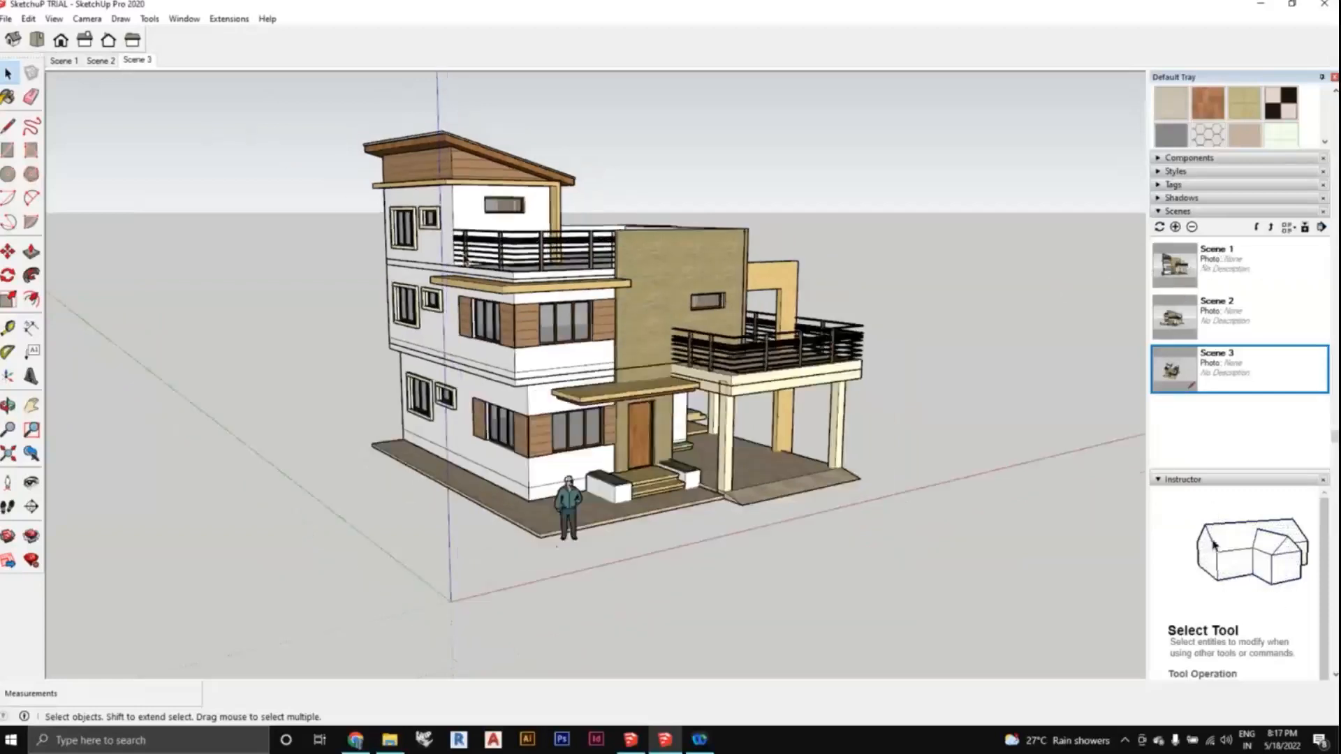
pyautogui.moveTo(466, 261); pyautogui.dragTo(454, 349, button='middle')
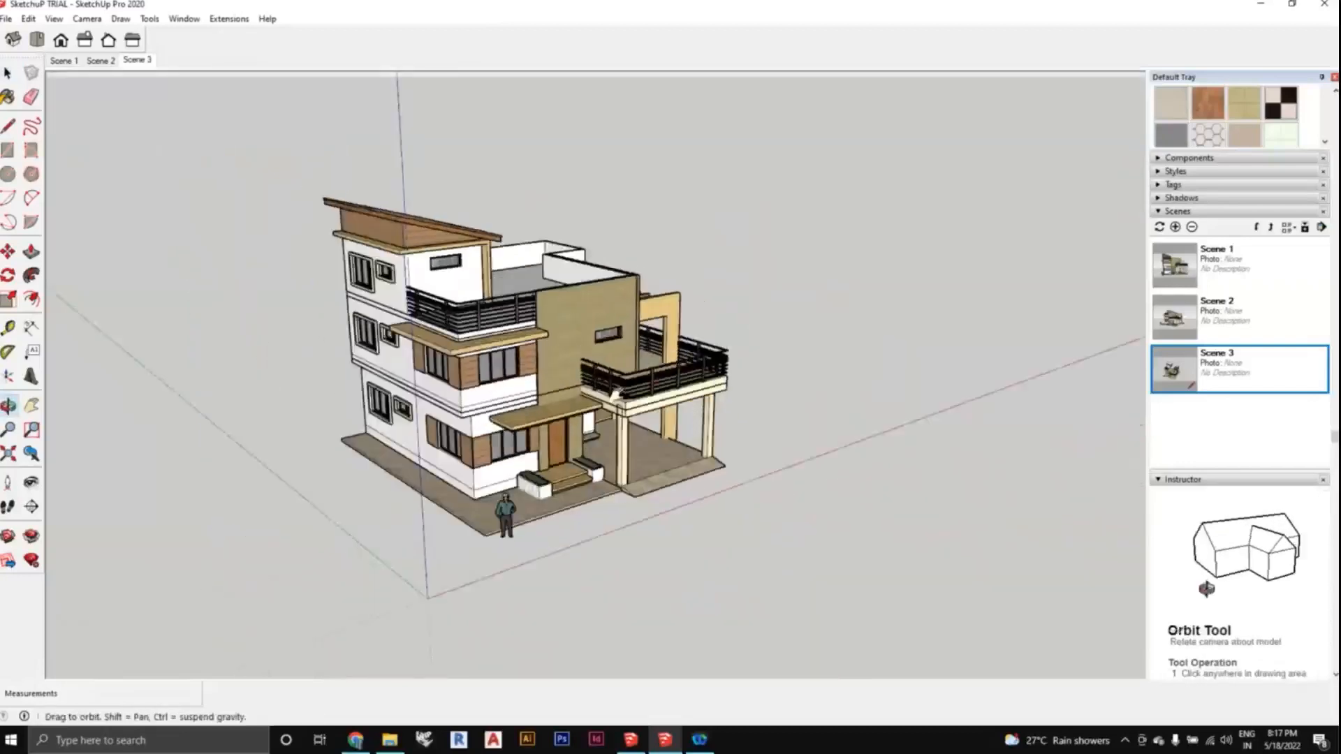
pyautogui.keyDown('shift'); pyautogui.moveTo(614, 395); pyautogui.dragTo(668, 393, button='middle'); pyautogui.keyUp('shift')
pyautogui.moveTo(377, 449); pyautogui.dragTo(405, 452, button='middle')
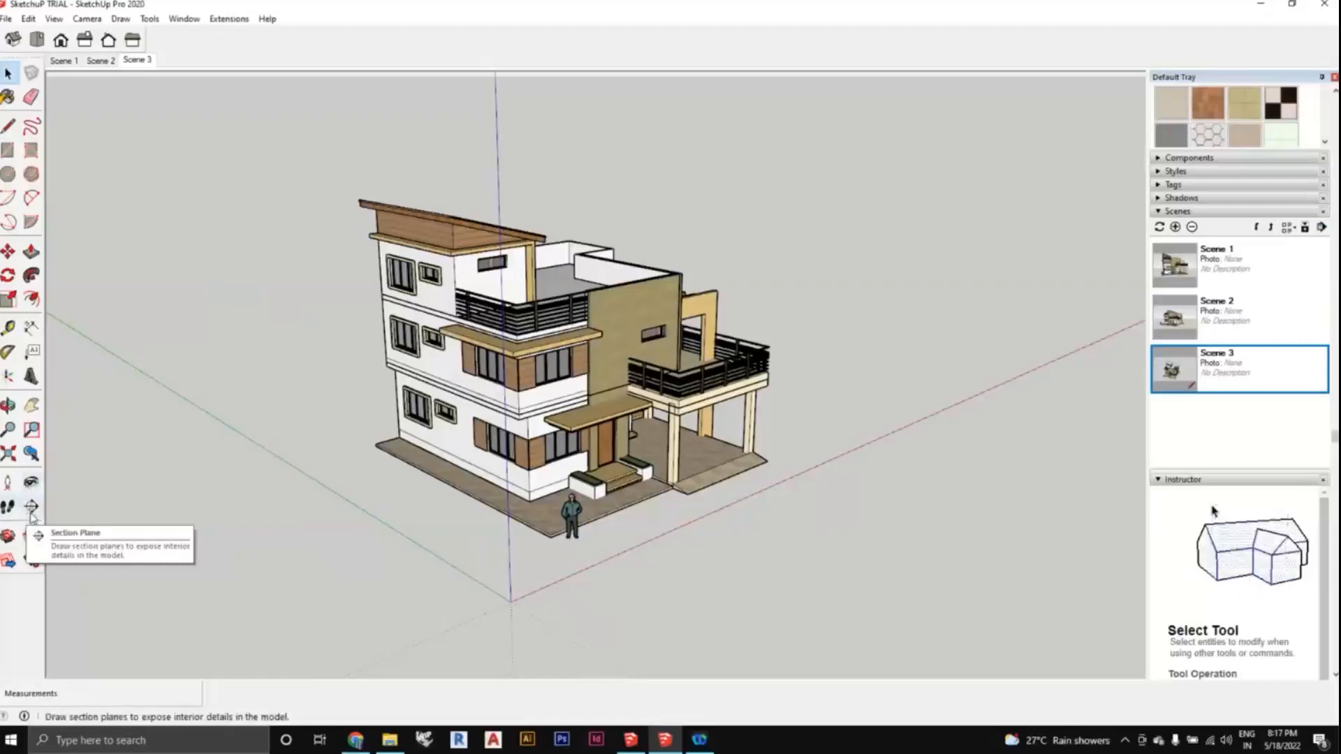
# Place a section plane locked perpendicular to the red axis on the house's side wall, keeping the default name and symbol.
pyautogui.click(31, 515)
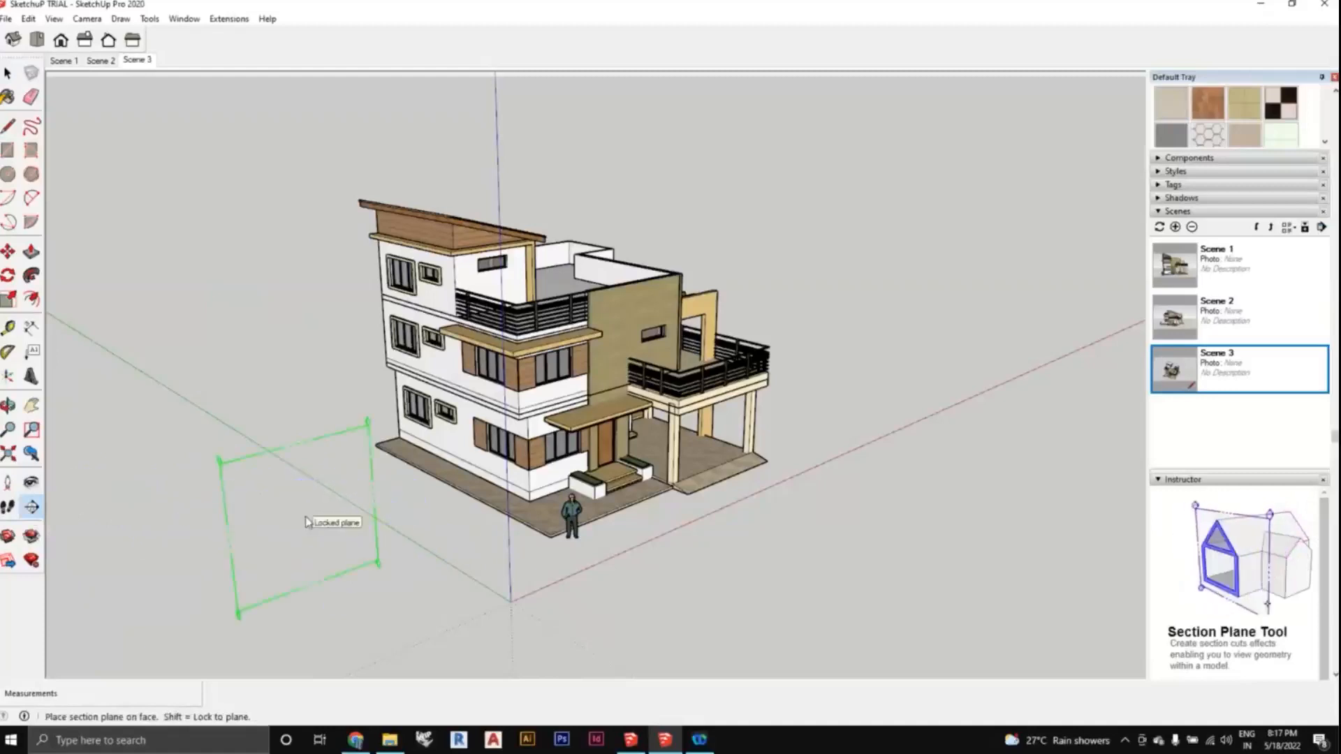
pyautogui.press('Left')
pyautogui.press('Right')
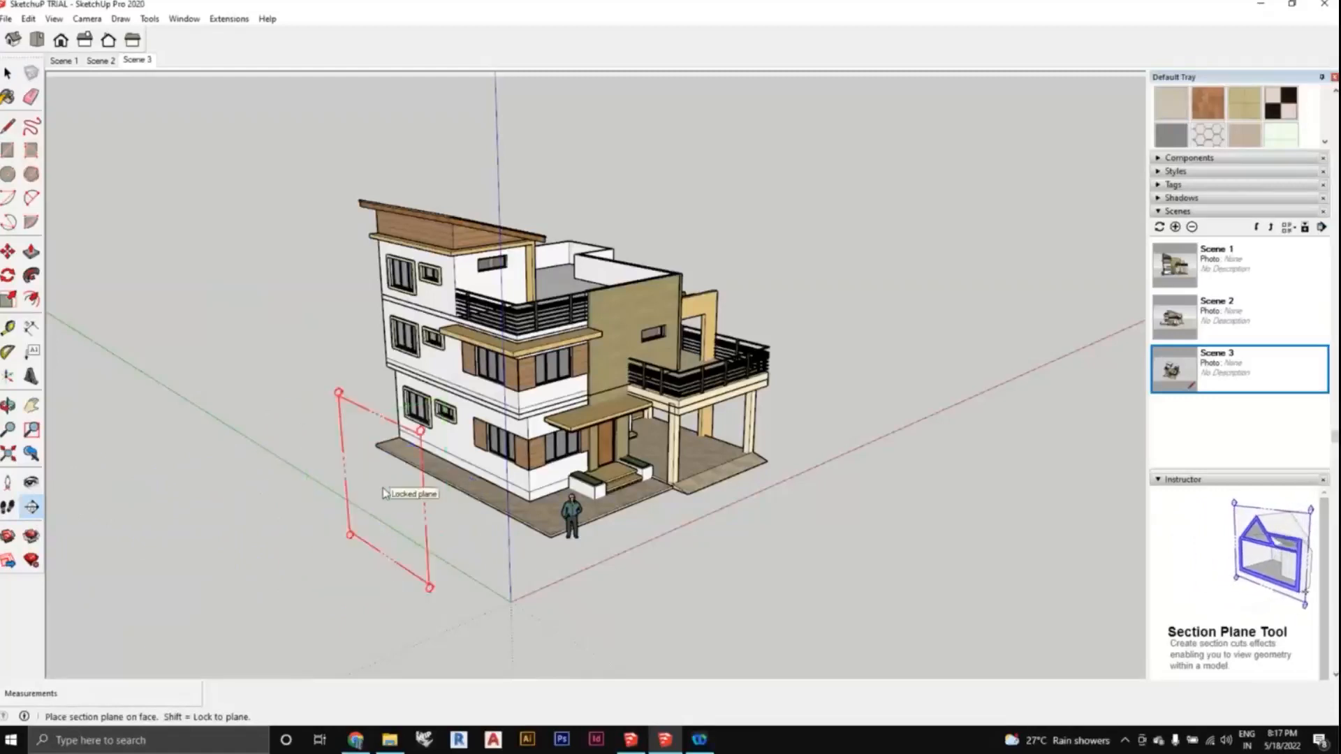
pyautogui.press('Left')
pyautogui.press('Up')
pyautogui.press('Left')
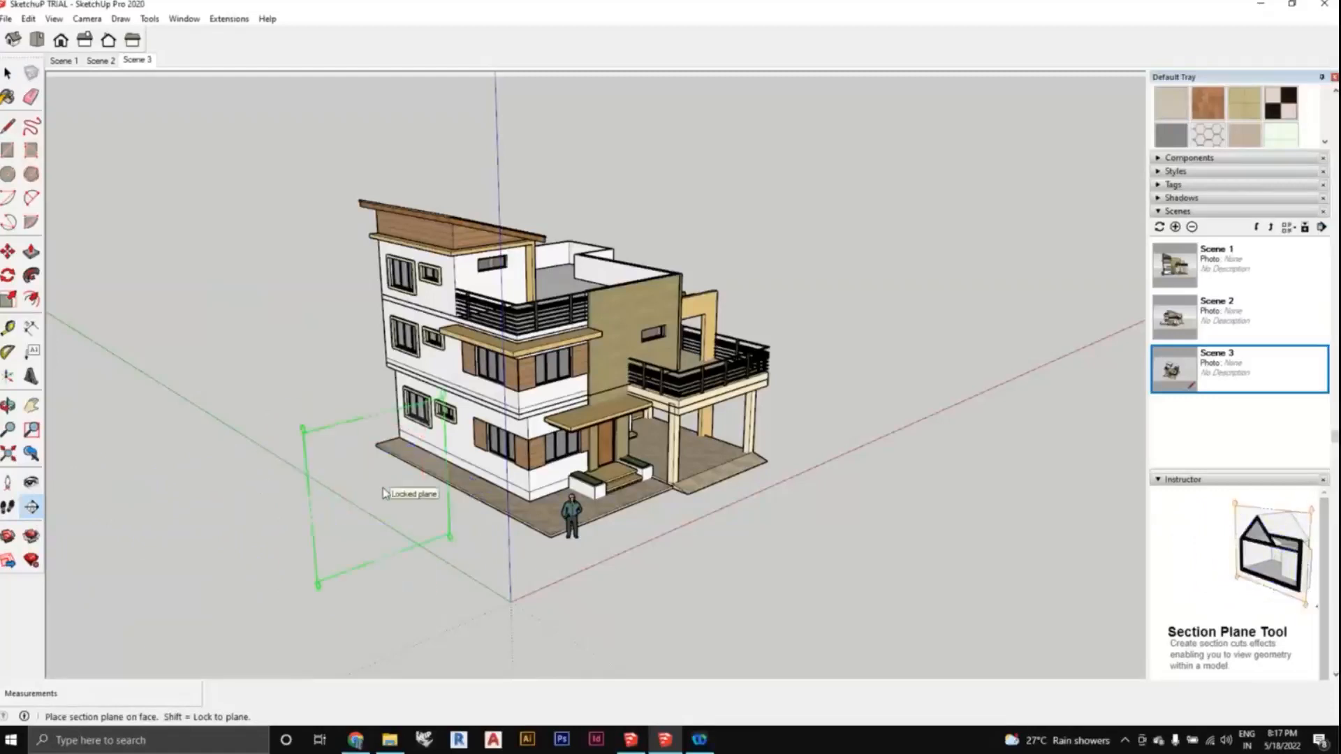
pyautogui.press('Right')
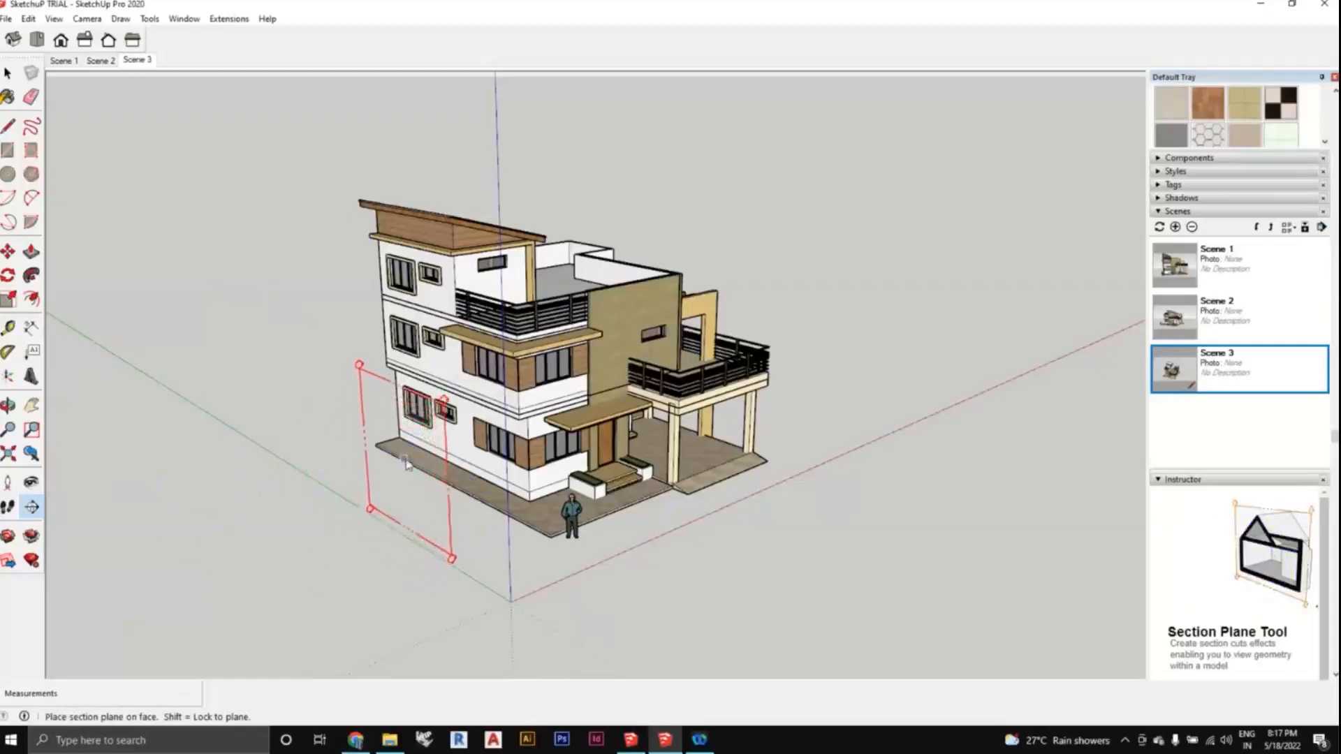
pyautogui.moveTo(412, 454); pyautogui.dragTo(428, 438, button='middle')
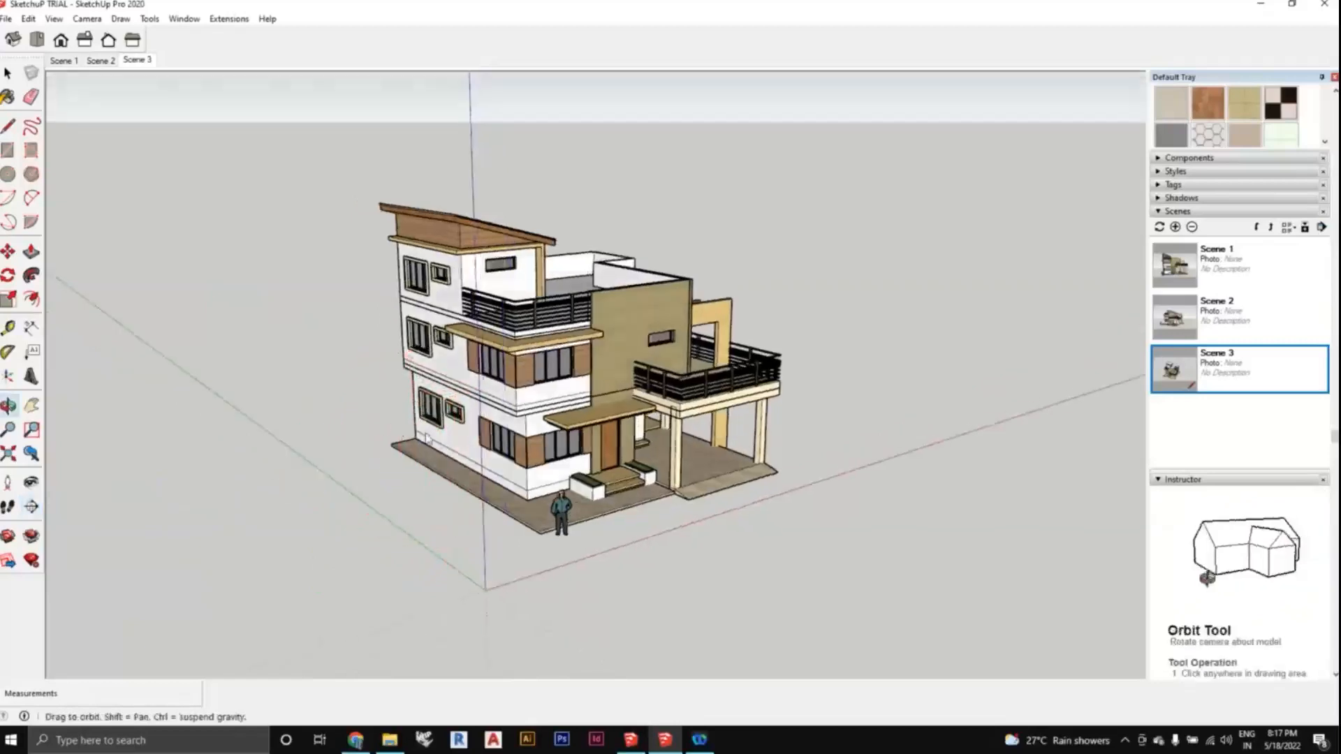
pyautogui.scroll(2, 428, 439)
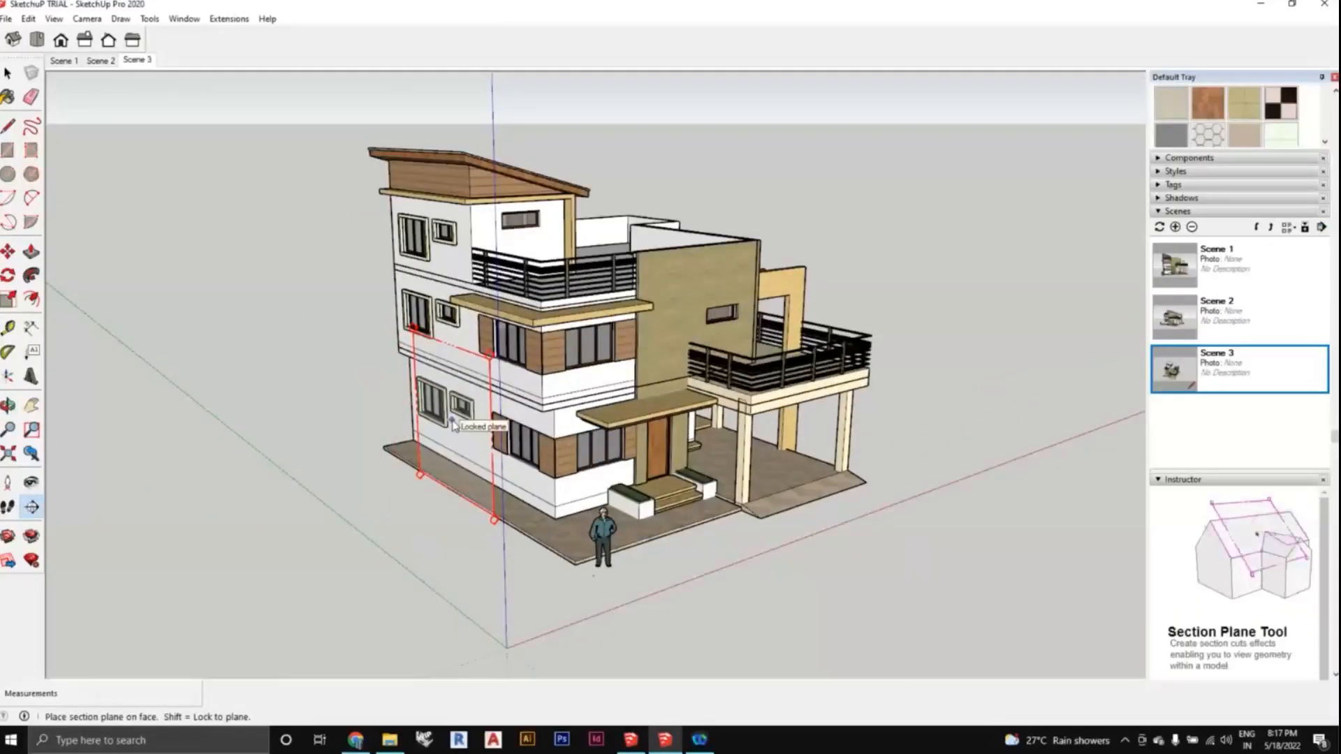
pyautogui.click(452, 422)
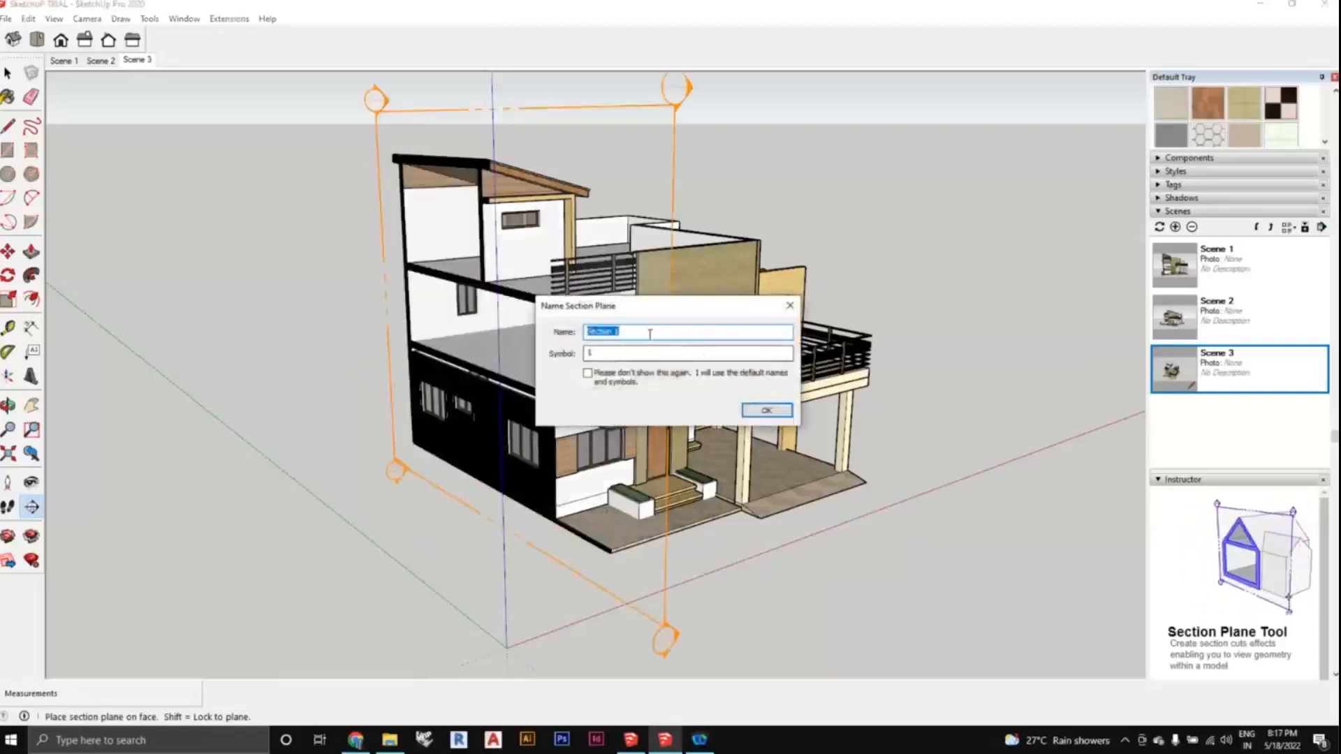
pyautogui.click(766, 411)
# Turn the section plane's active cut off and back on.
pyautogui.moveTo(761, 413); pyautogui.dragTo(674, 432, button='middle')
pyautogui.scroll(1, 563, 245)
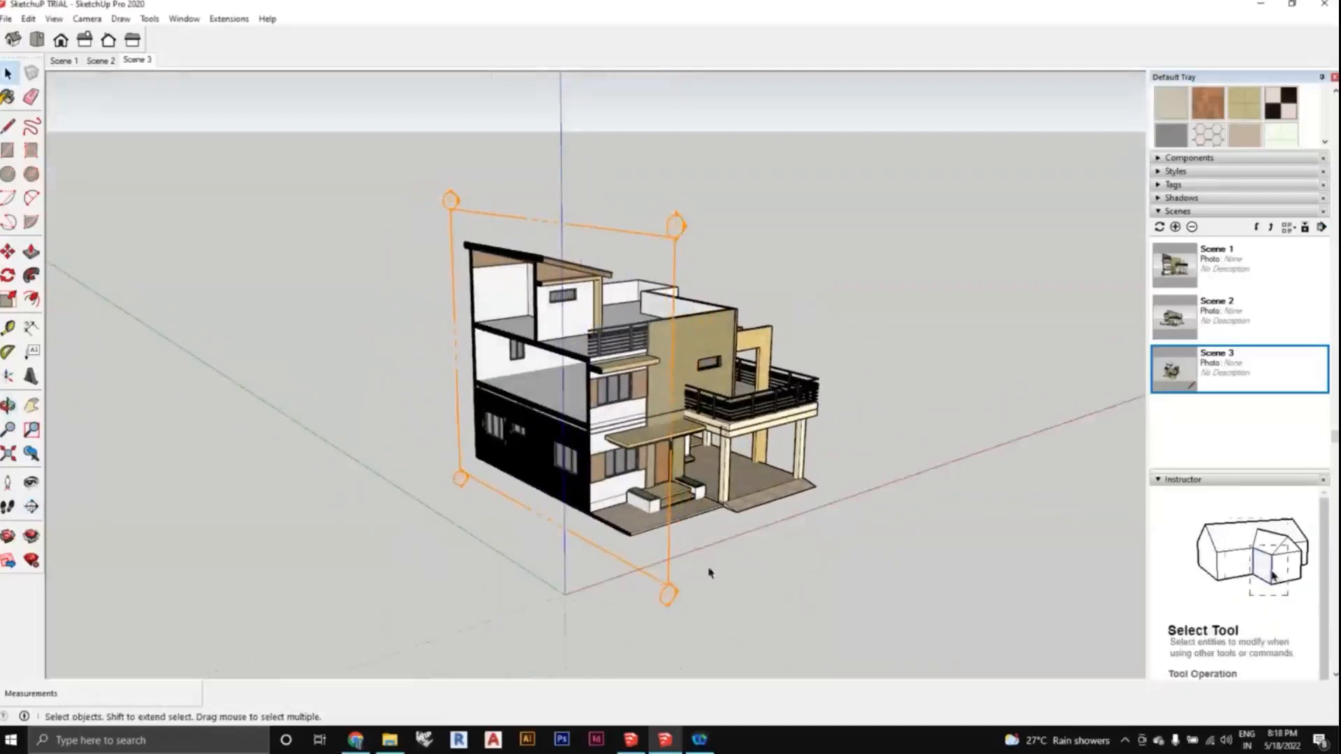
pyautogui.moveTo(711, 573); pyautogui.dragTo(704, 501, button='middle')
pyautogui.rightClick(667, 235)
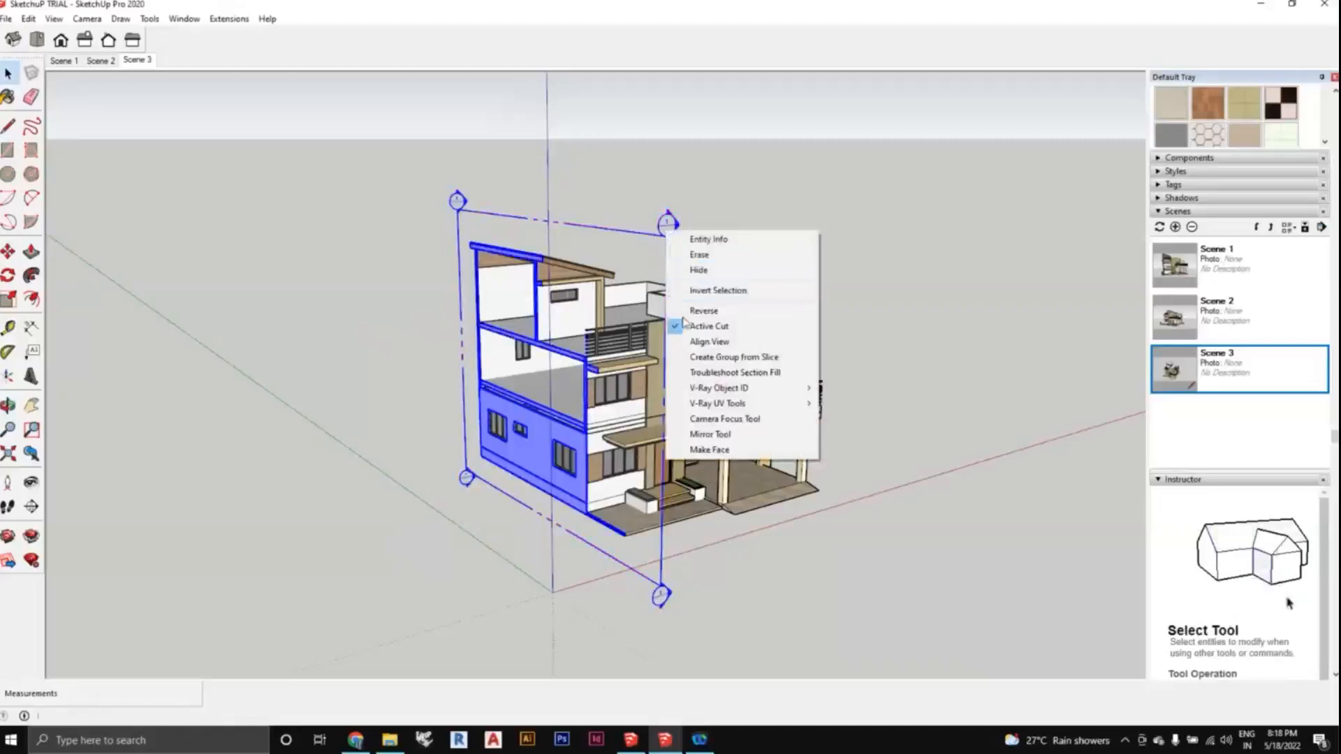
pyautogui.click(709, 326)
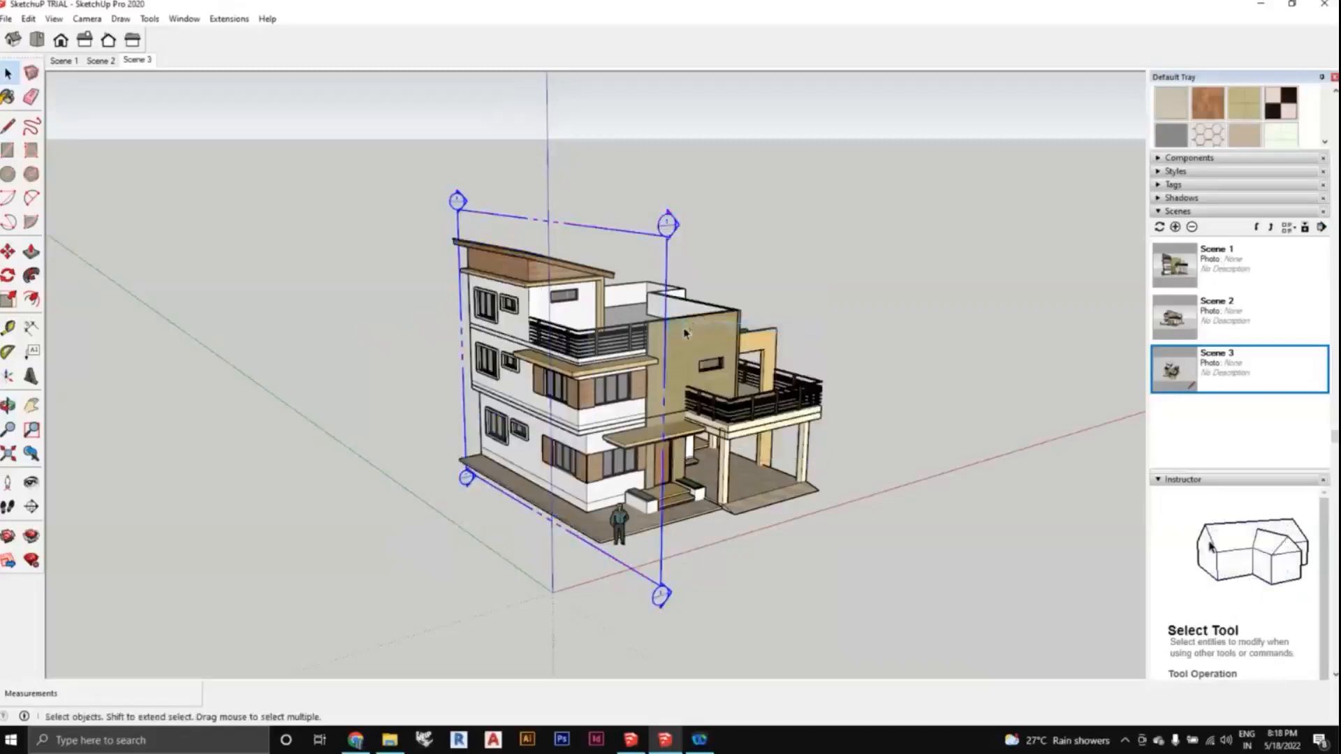
pyautogui.moveTo(642, 386); pyautogui.dragTo(676, 222, button='middle')
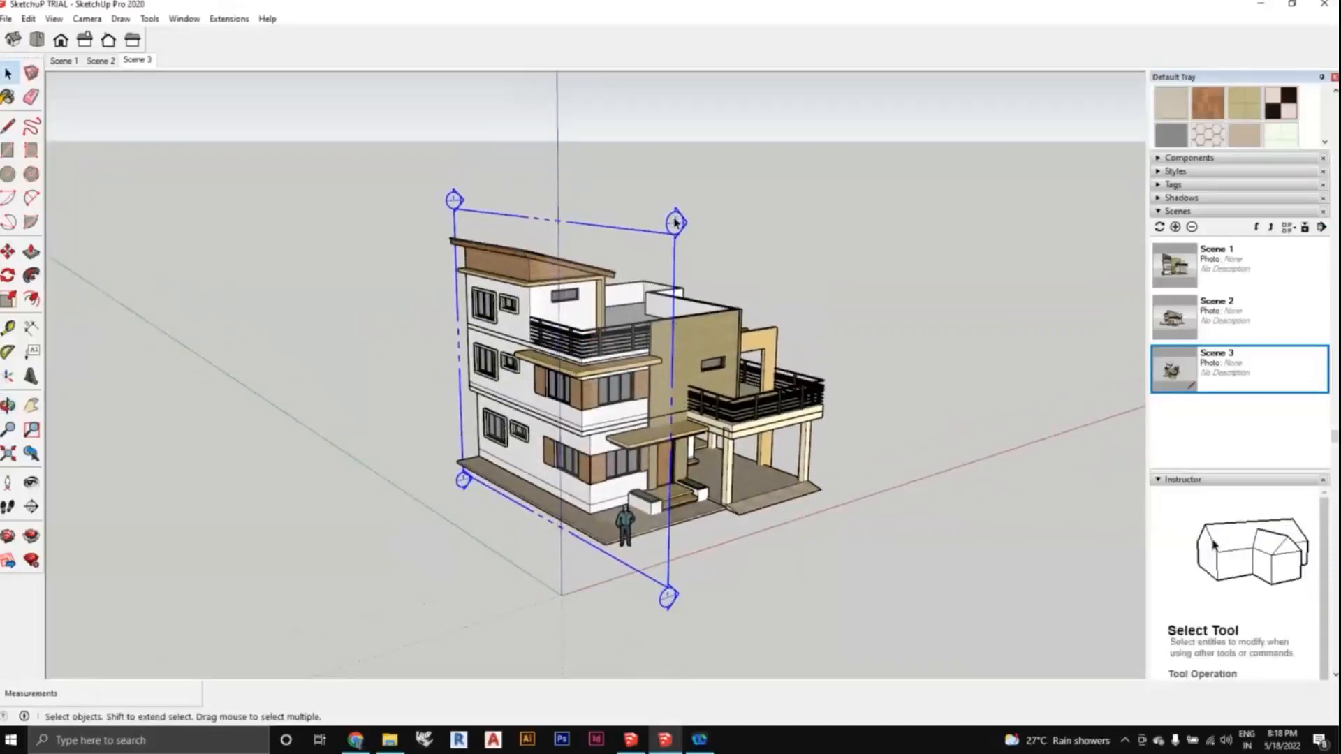
pyautogui.rightClick(675, 222)
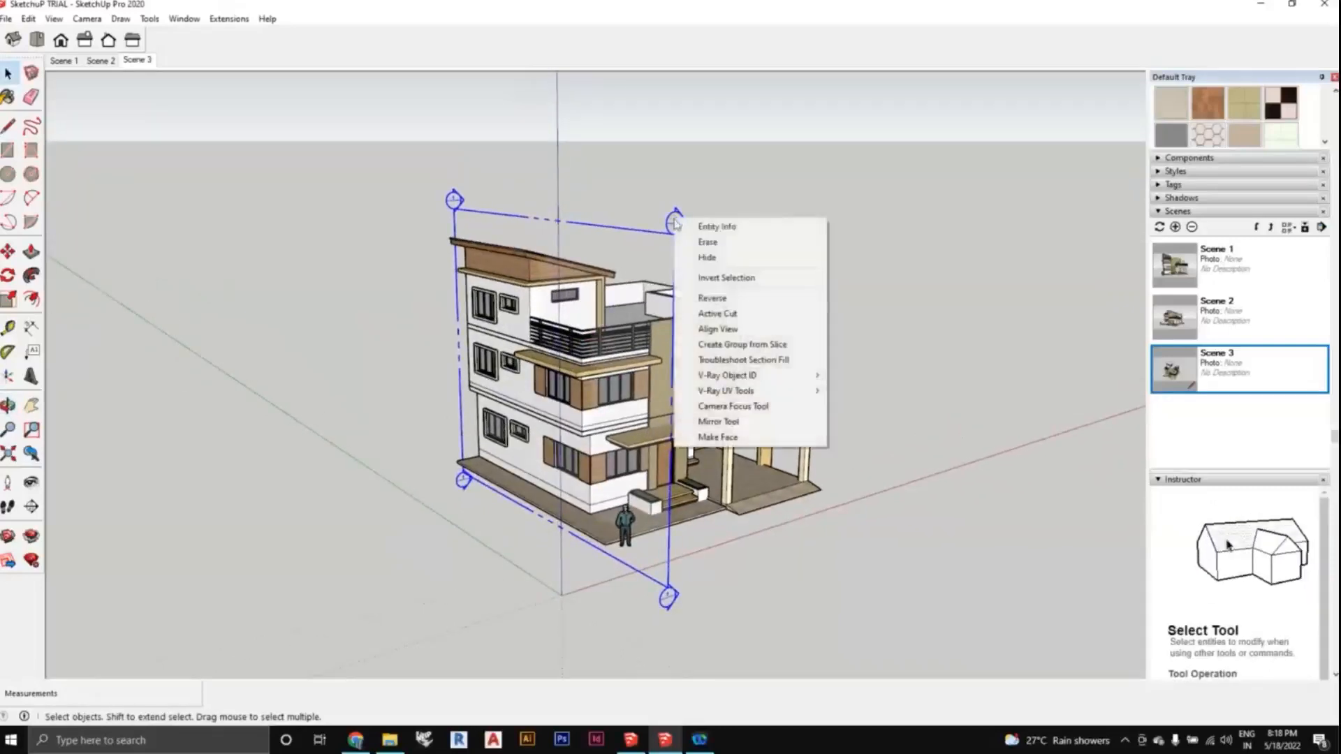
pyautogui.click(721, 314)
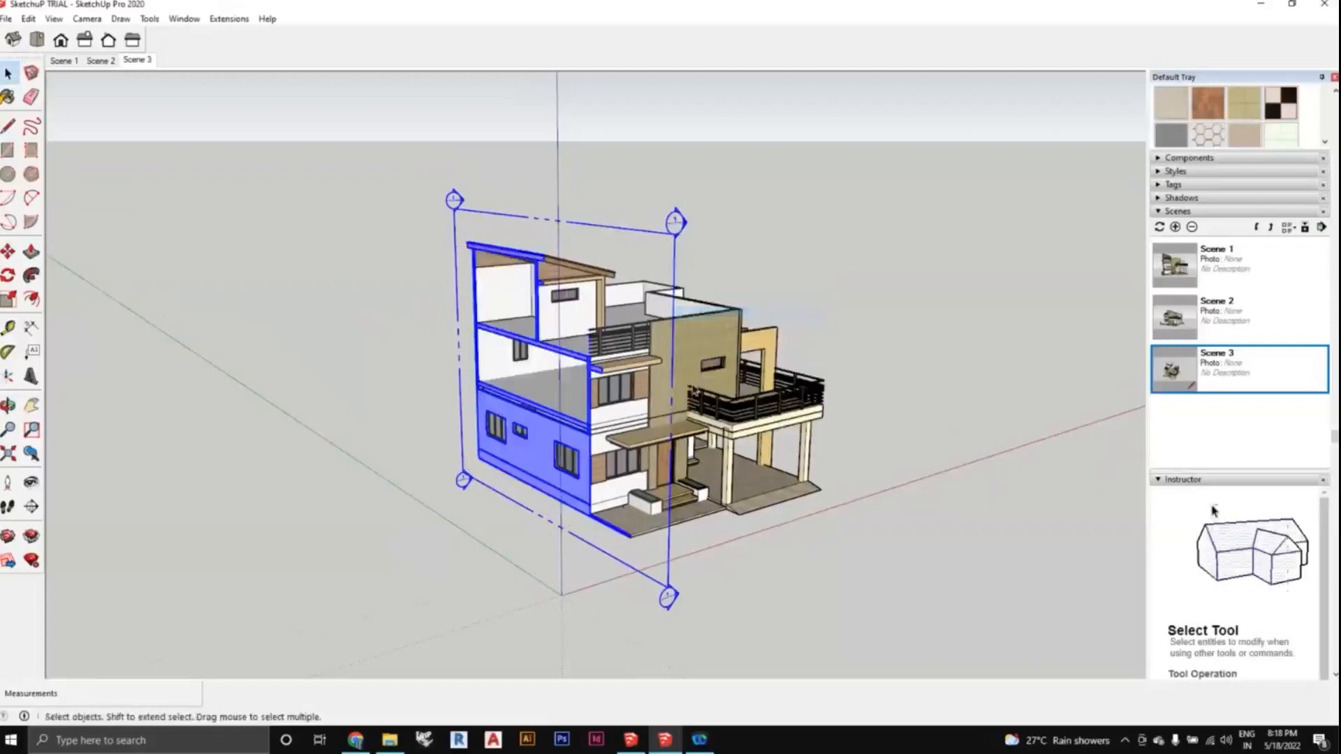
# Reverse the section plane's cutting direction and view the cut from the opposite side.
pyautogui.moveTo(695, 391); pyautogui.dragTo(617, 318, button='middle')
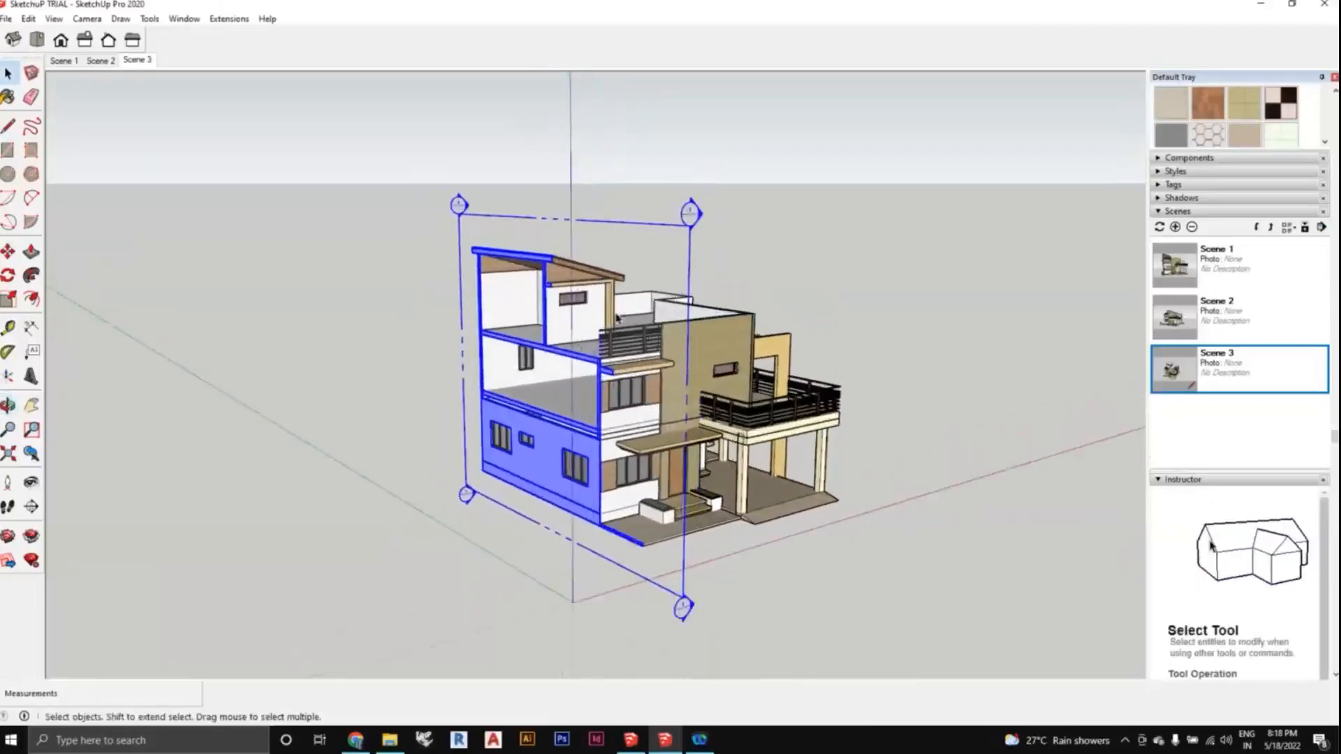
pyautogui.moveTo(696, 274); pyautogui.dragTo(607, 336, button='middle')
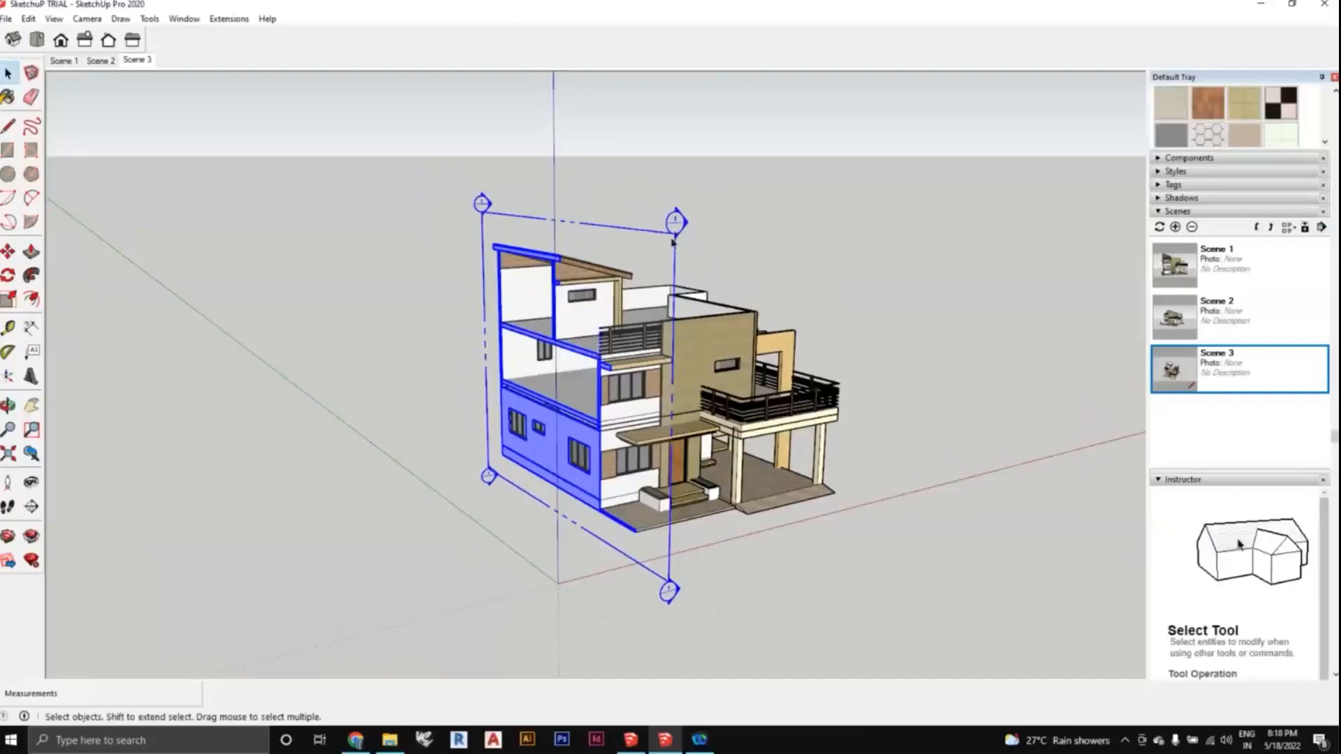
pyautogui.moveTo(712, 260); pyautogui.dragTo(831, 335, button='middle')
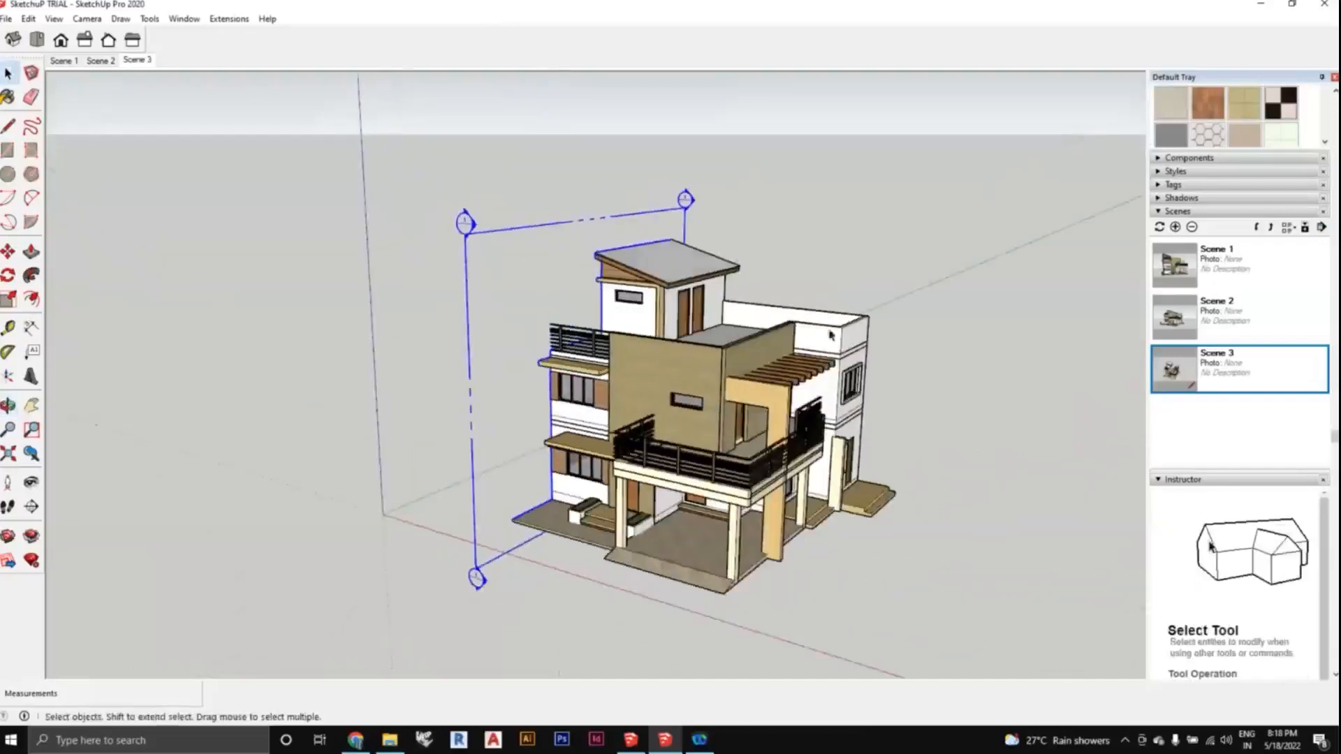
pyautogui.moveTo(473, 229); pyautogui.dragTo(982, 239, button='middle')
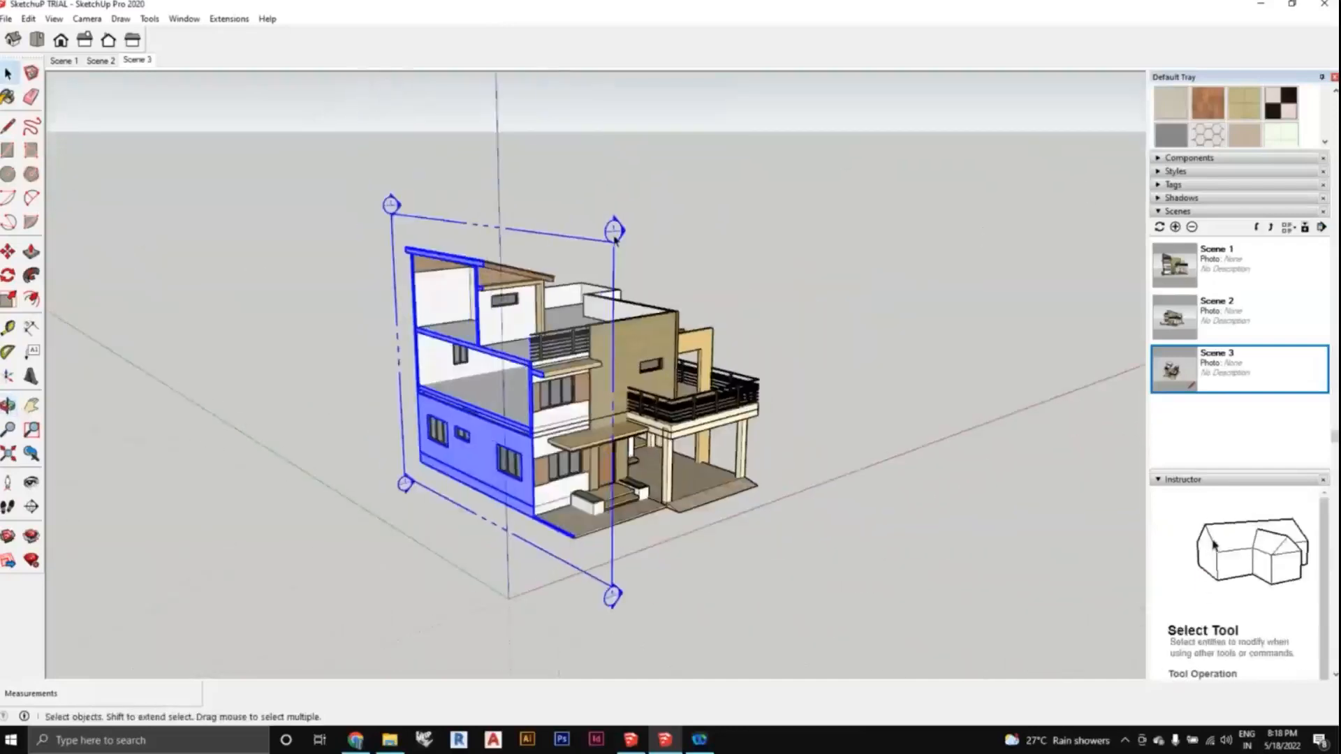
pyautogui.rightClick(614, 236)
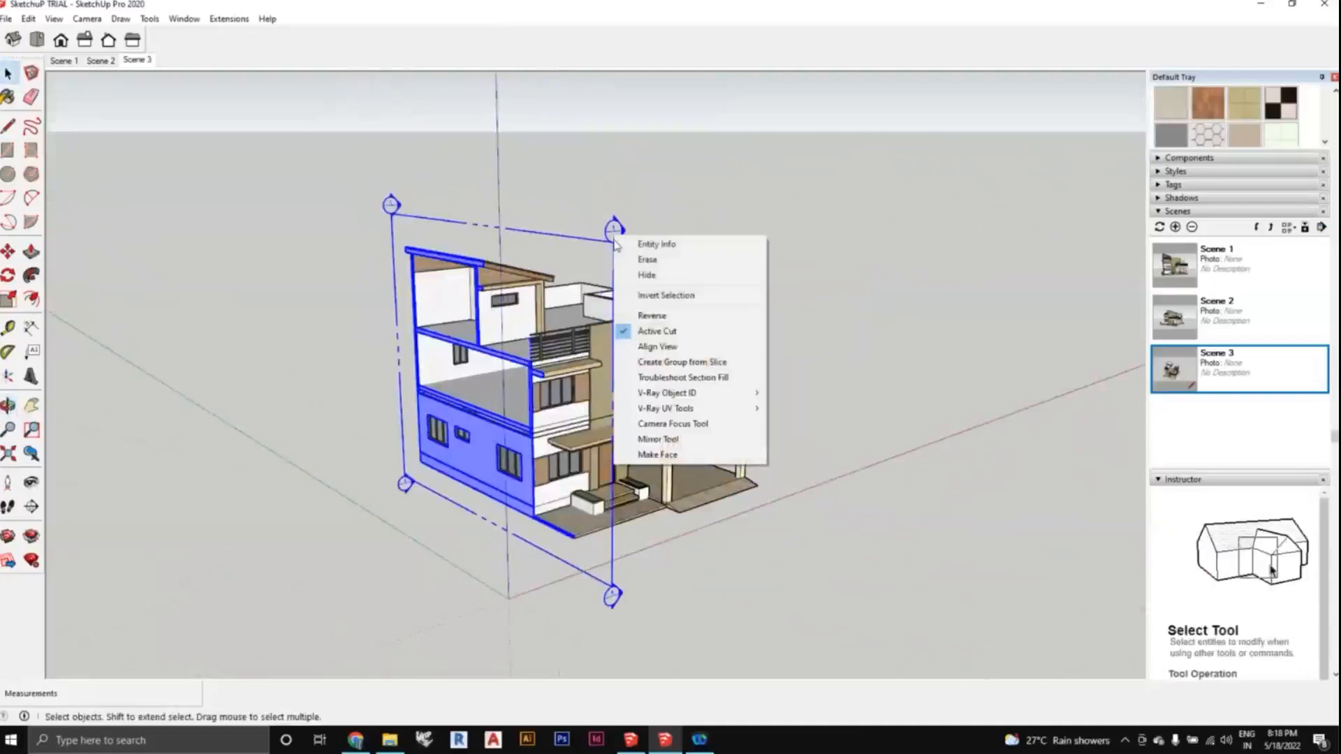
pyautogui.click(644, 321)
pyautogui.scroll(-1, 659, 332)
pyautogui.moveTo(964, 353); pyautogui.dragTo(641, 319, button='middle')
pyautogui.moveTo(685, 391); pyautogui.dragTo(647, 395, button='middle')
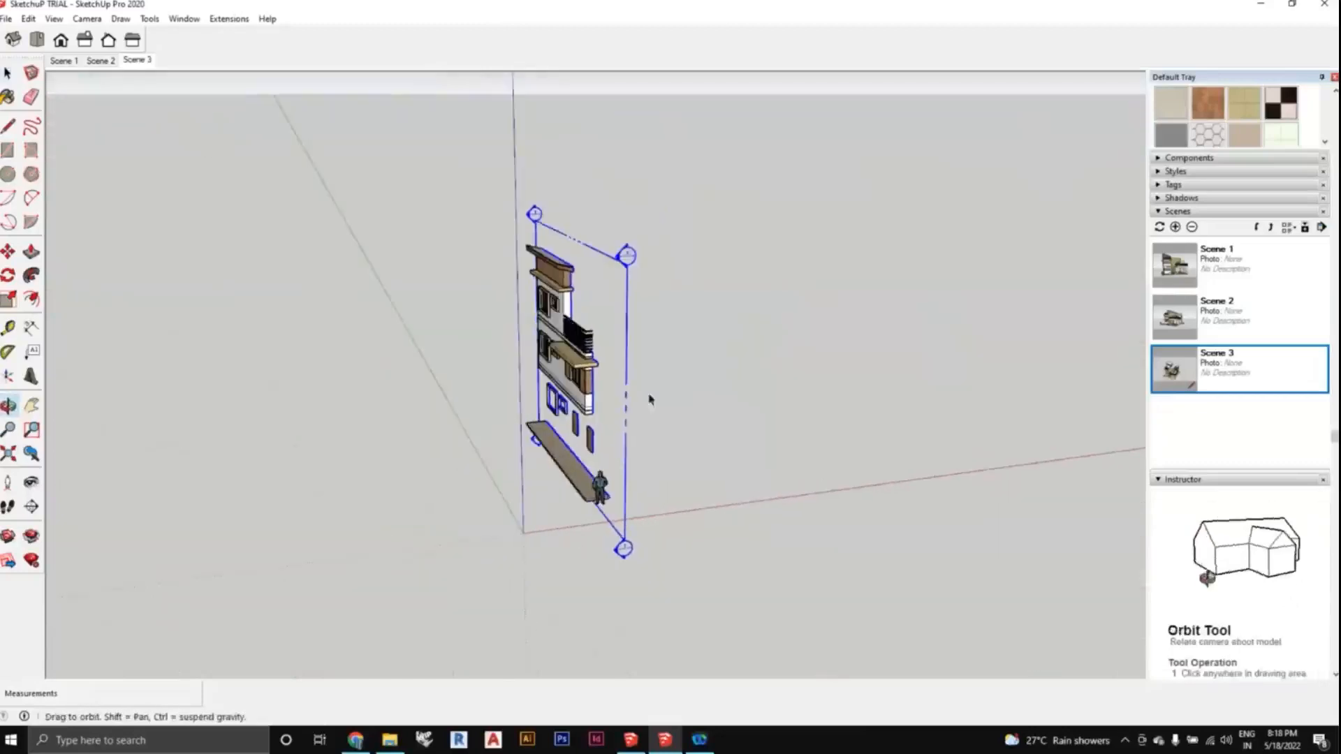
pyautogui.scroll(-1, 503, 455)
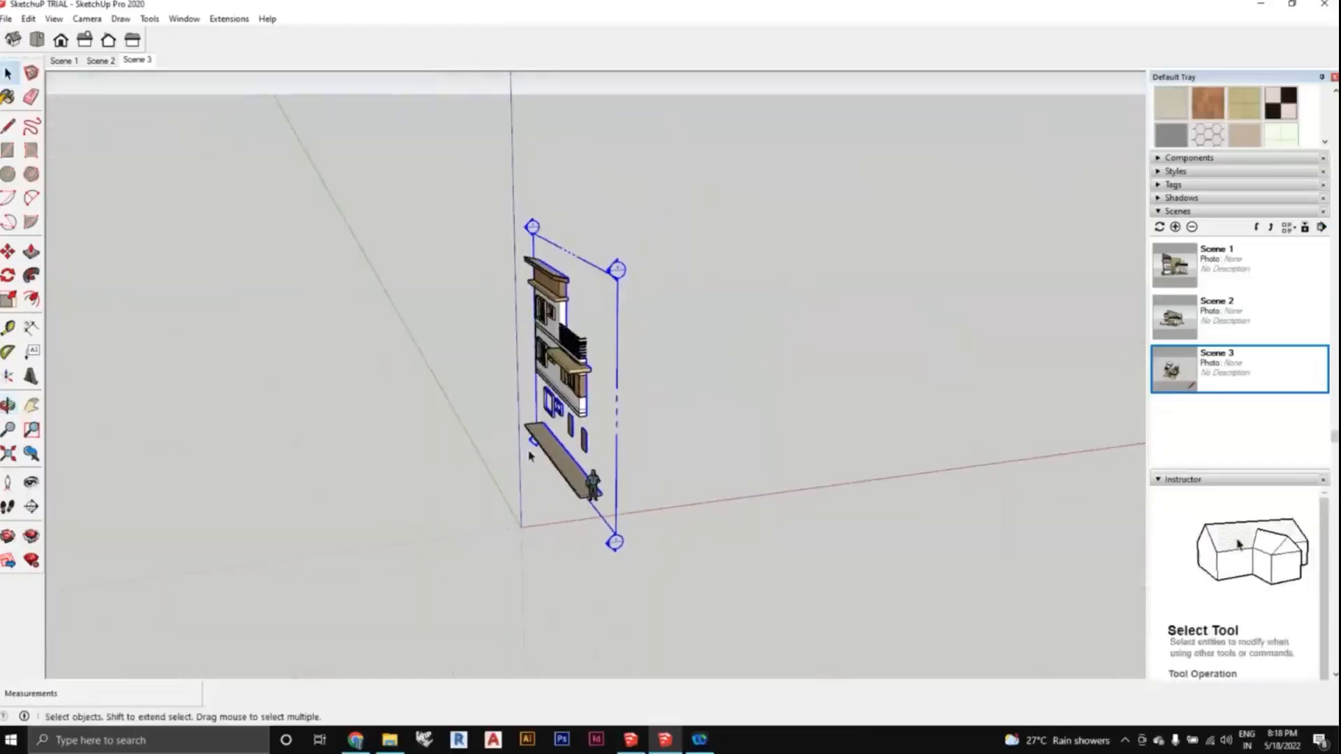
# Move the section plane along the red axis so that it cuts through the carport side of the house.
pyautogui.keyDown('shift'); pyautogui.moveTo(529, 456); pyautogui.dragTo(531, 489, button='middle'); pyautogui.keyUp('shift')
pyautogui.scroll(1, 533, 440)
pyautogui.scroll(-1, 533, 440)
pyautogui.click(10, 252)
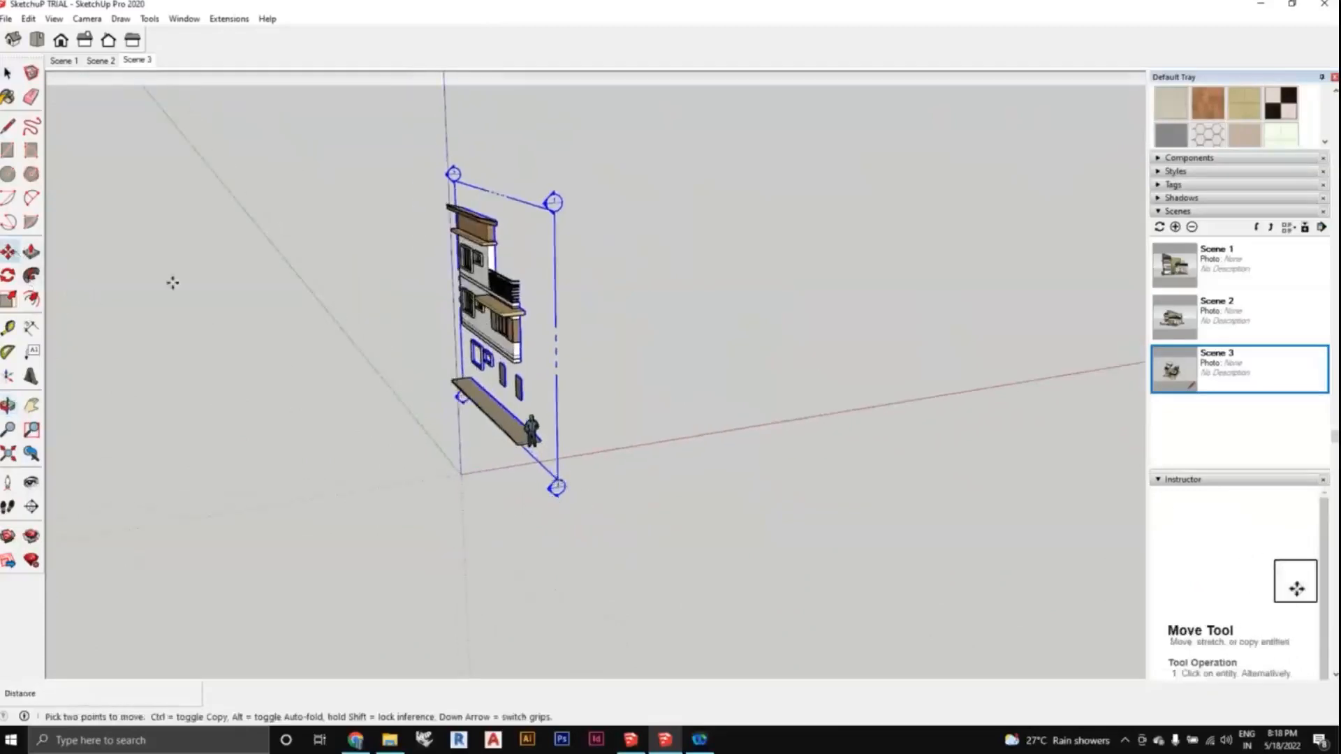
pyautogui.click(8, 73)
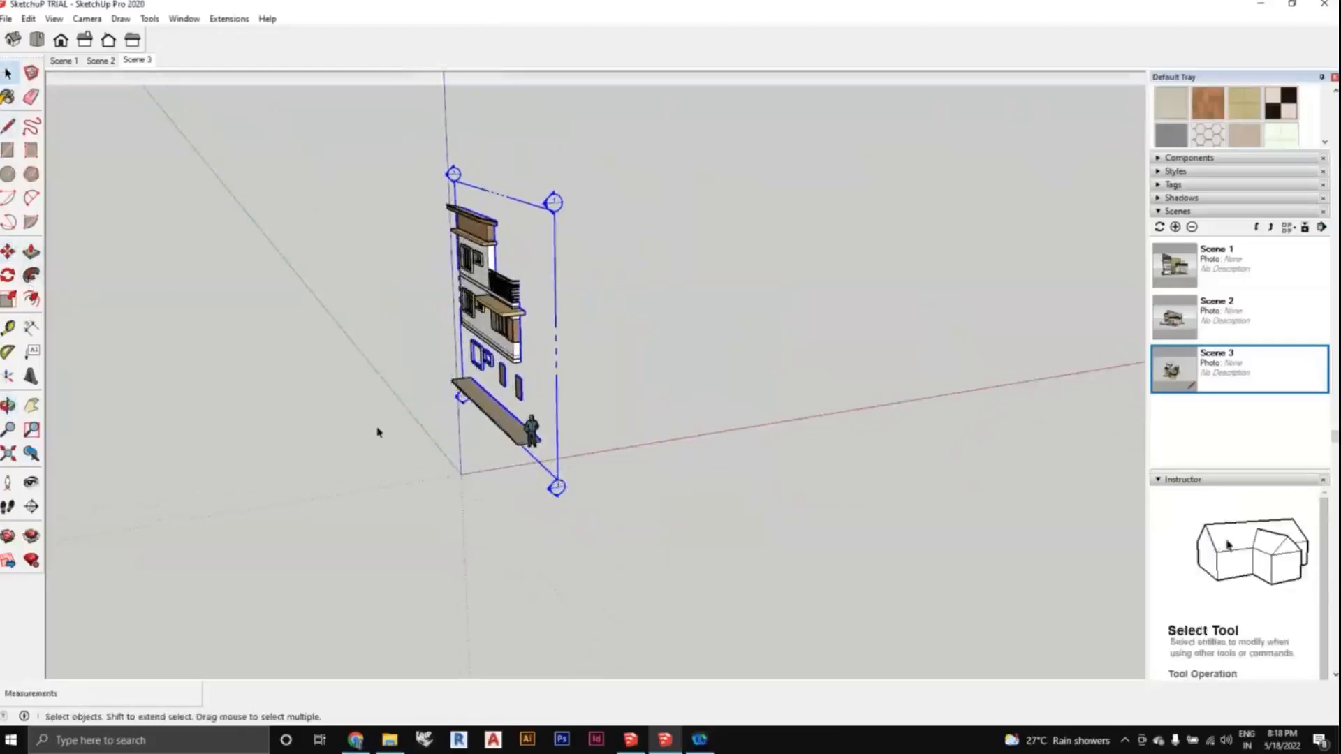
pyautogui.click(8, 252)
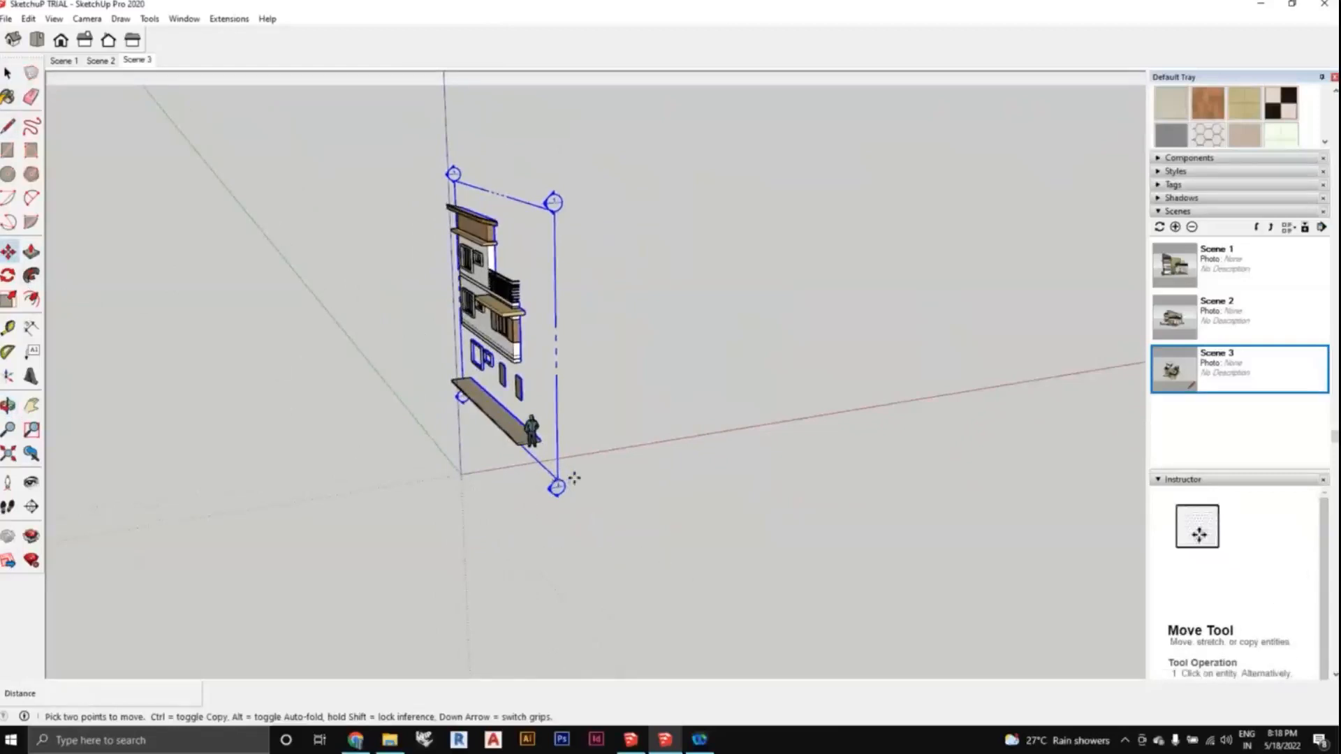
pyautogui.moveTo(565, 482); pyautogui.dragTo(264, 489, button='middle')
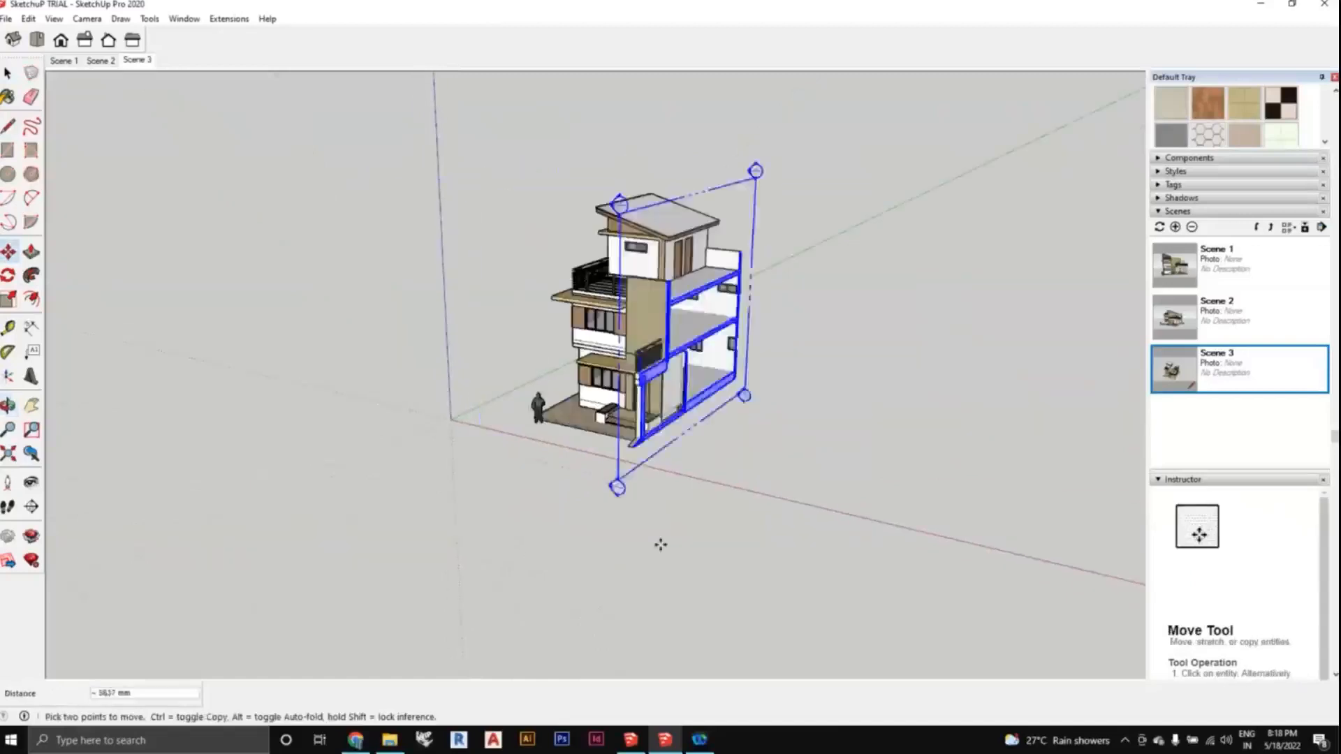
pyautogui.moveTo(661, 544); pyautogui.dragTo(485, 510, button='middle')
pyautogui.moveTo(598, 536); pyautogui.dragTo(635, 510)
pyautogui.moveTo(635, 509); pyautogui.dragTo(576, 516, button='middle')
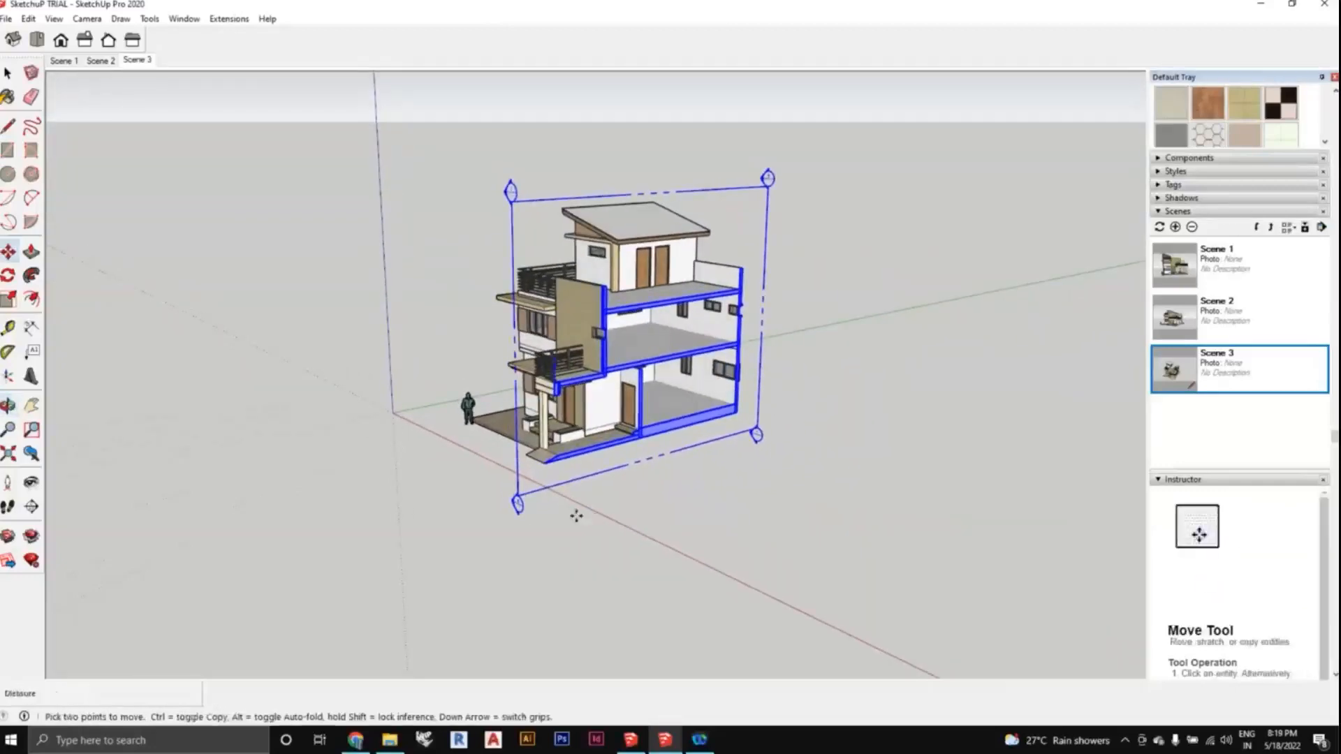
# Try rotating the section plane horizontally by about 23 degrees around its lower front corner.
pyautogui.click(7, 276)
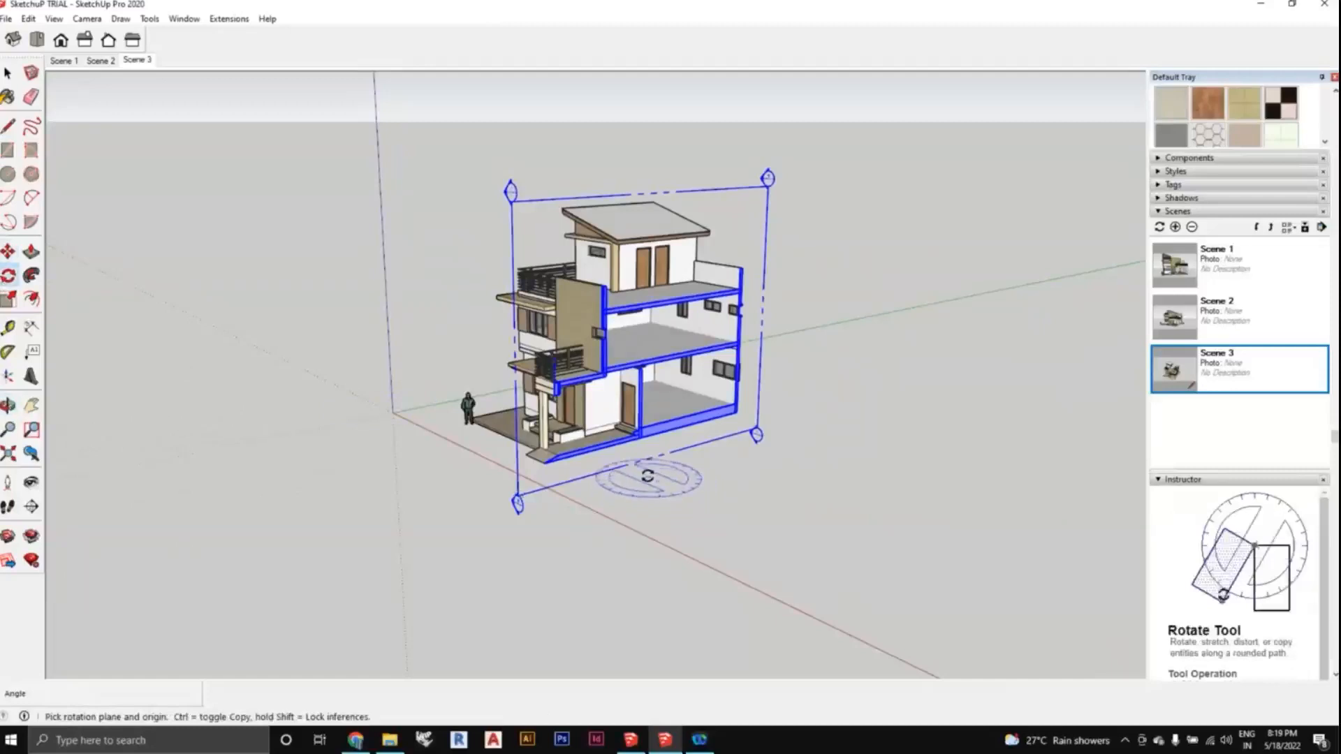
pyautogui.click(519, 498)
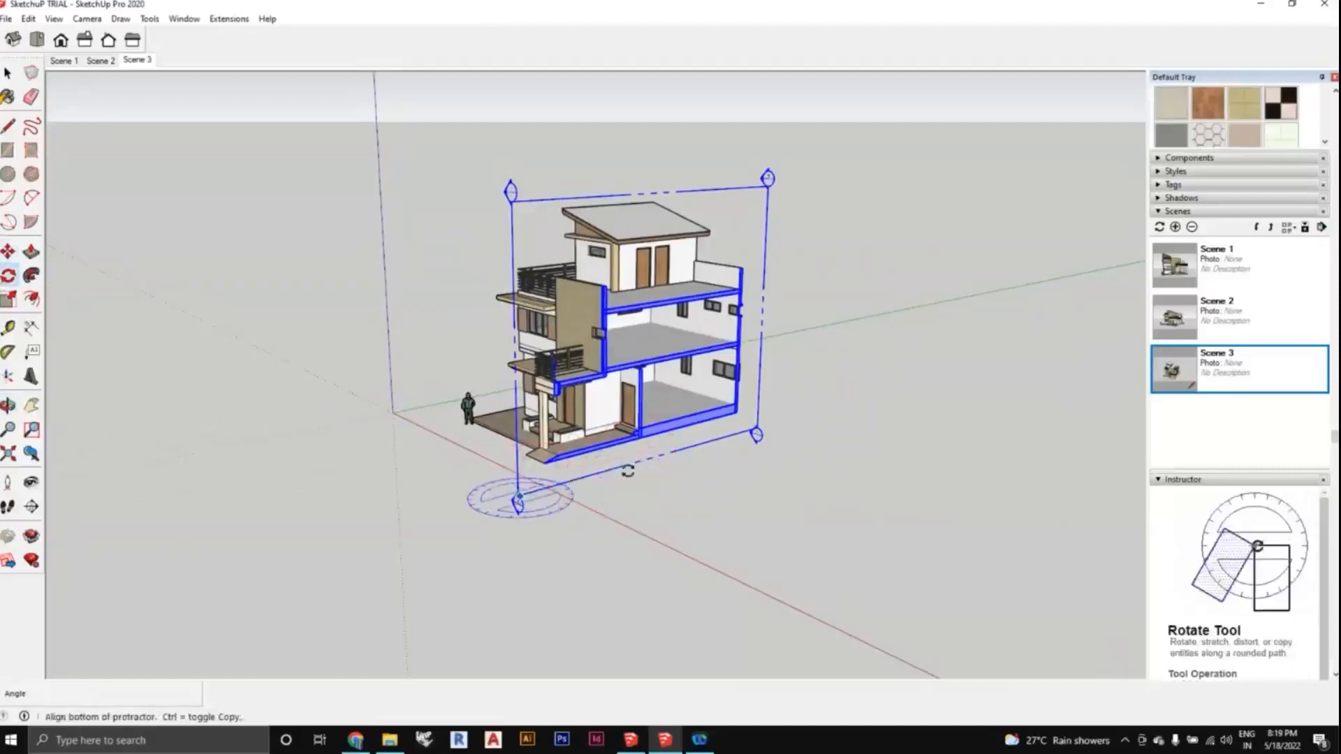
pyautogui.click(628, 471)
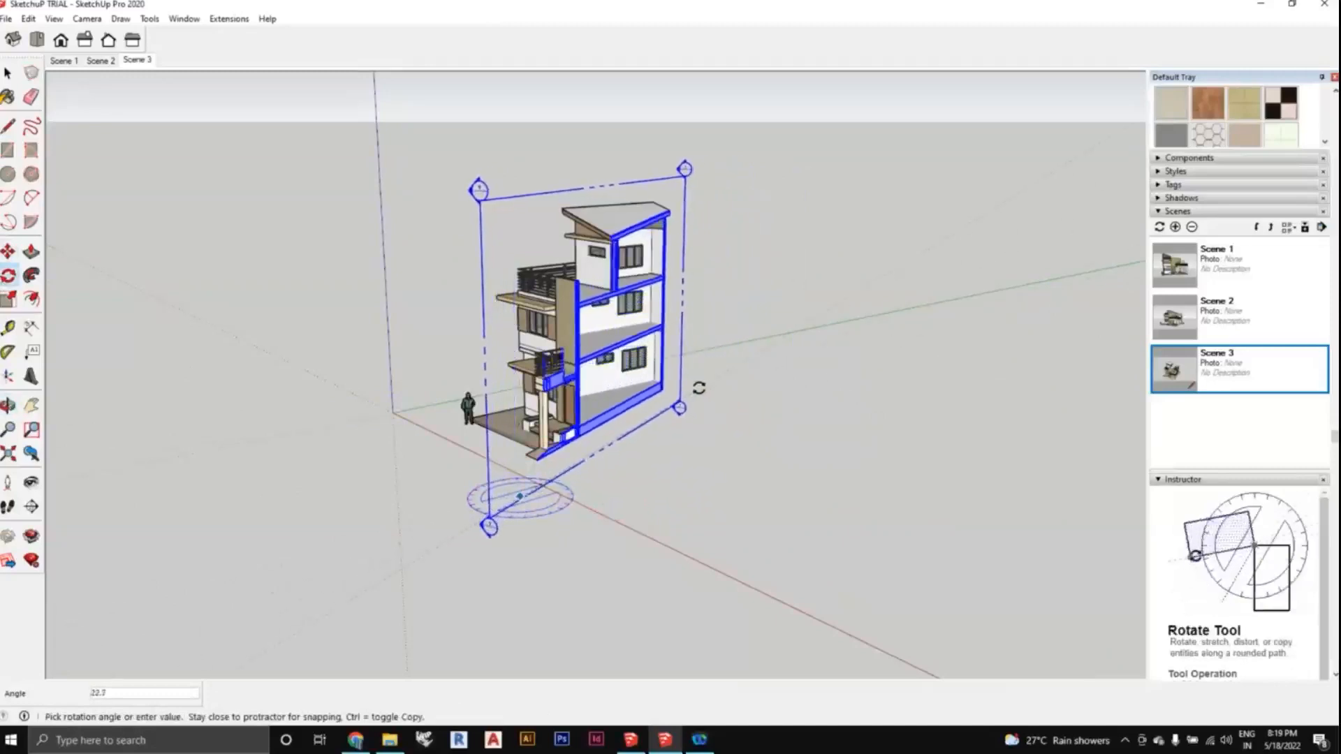
pyautogui.moveTo(697, 398); pyautogui.dragTo(727, 488, button='middle')
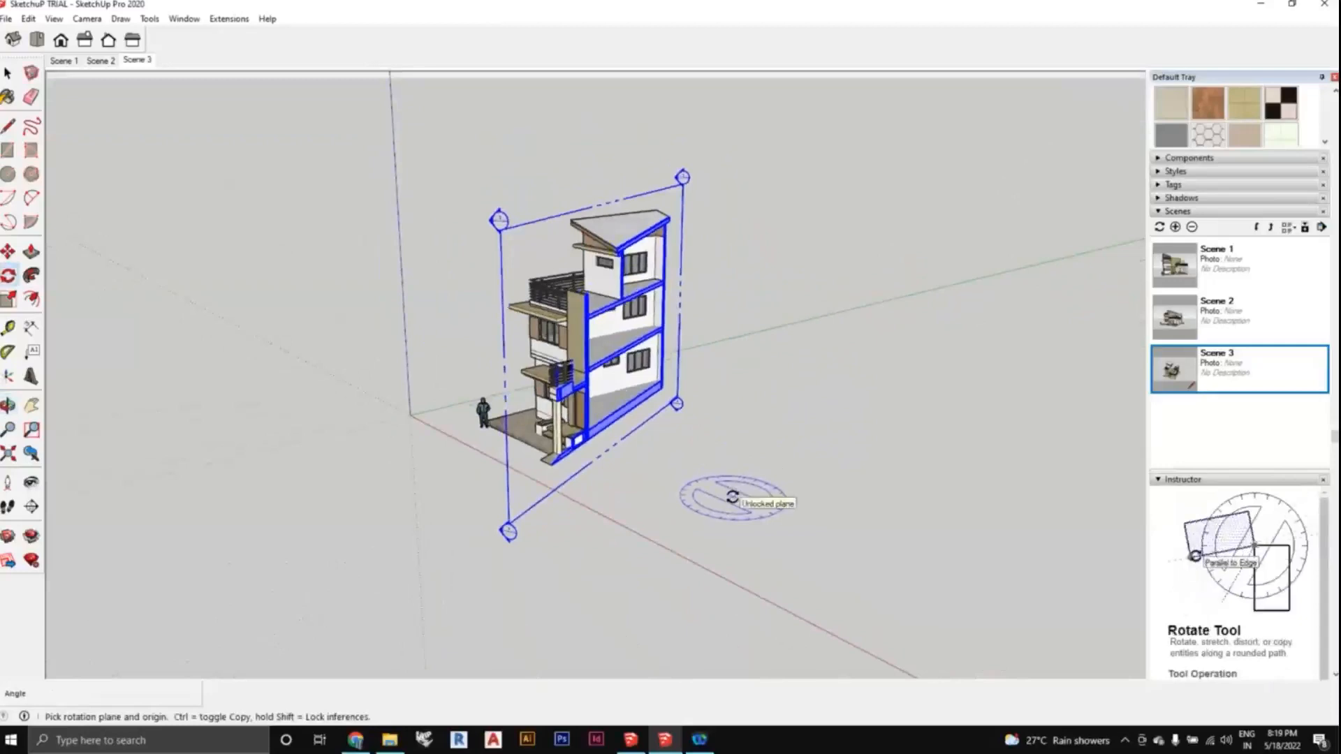
pyautogui.moveTo(732, 497); pyautogui.dragTo(667, 475, button='middle')
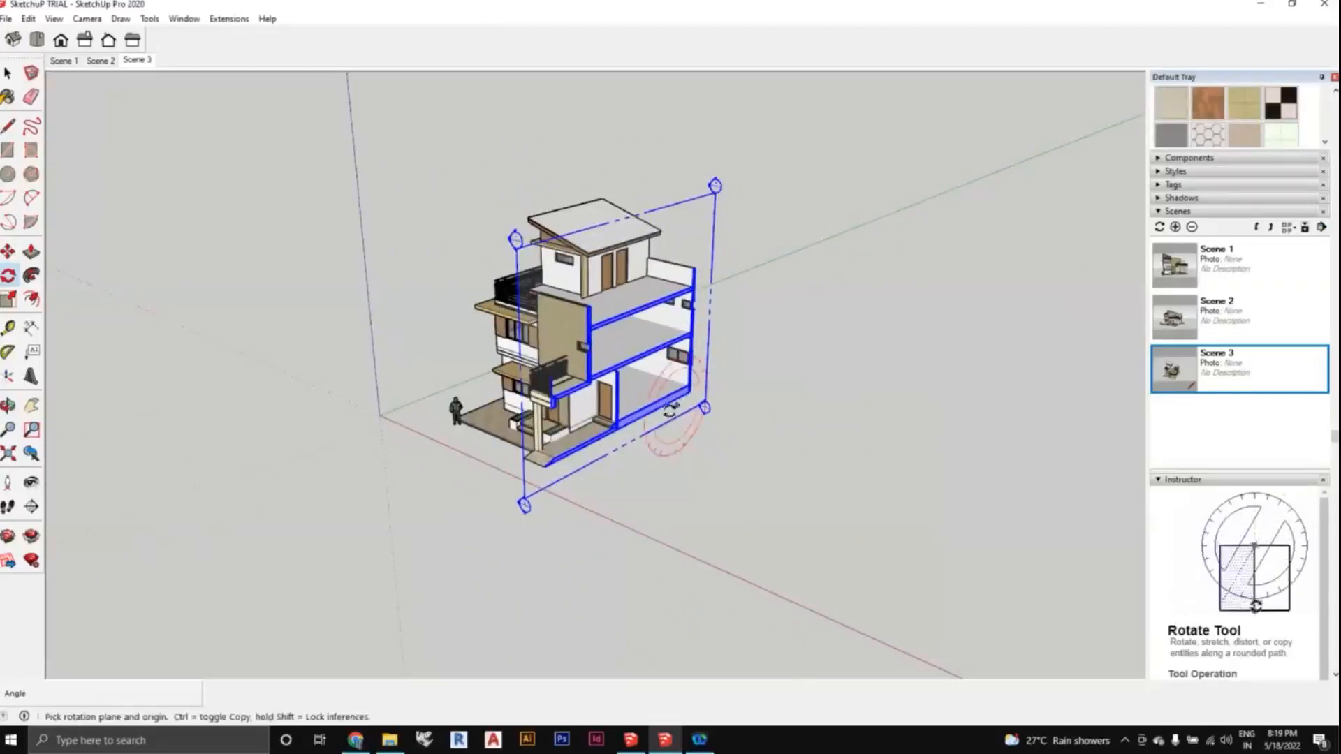
# Draw a zigzag line on the ground beside the house, on the cut-away side of the vertical section plane.
pyautogui.moveTo(664, 405); pyautogui.dragTo(632, 482, button='middle')
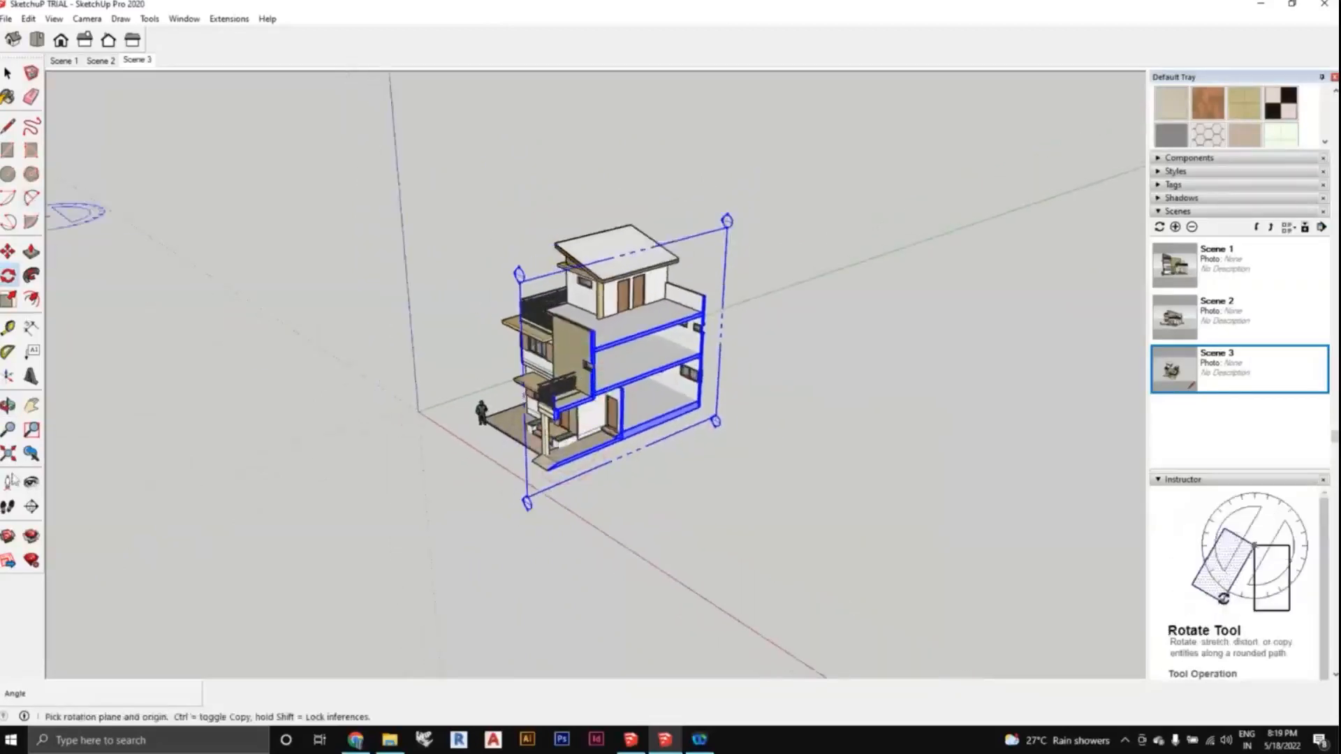
pyautogui.scroll(-1, 721, 443)
pyautogui.moveTo(721, 444); pyautogui.dragTo(407, 488, button='middle')
pyautogui.scroll(-1, 251, 426)
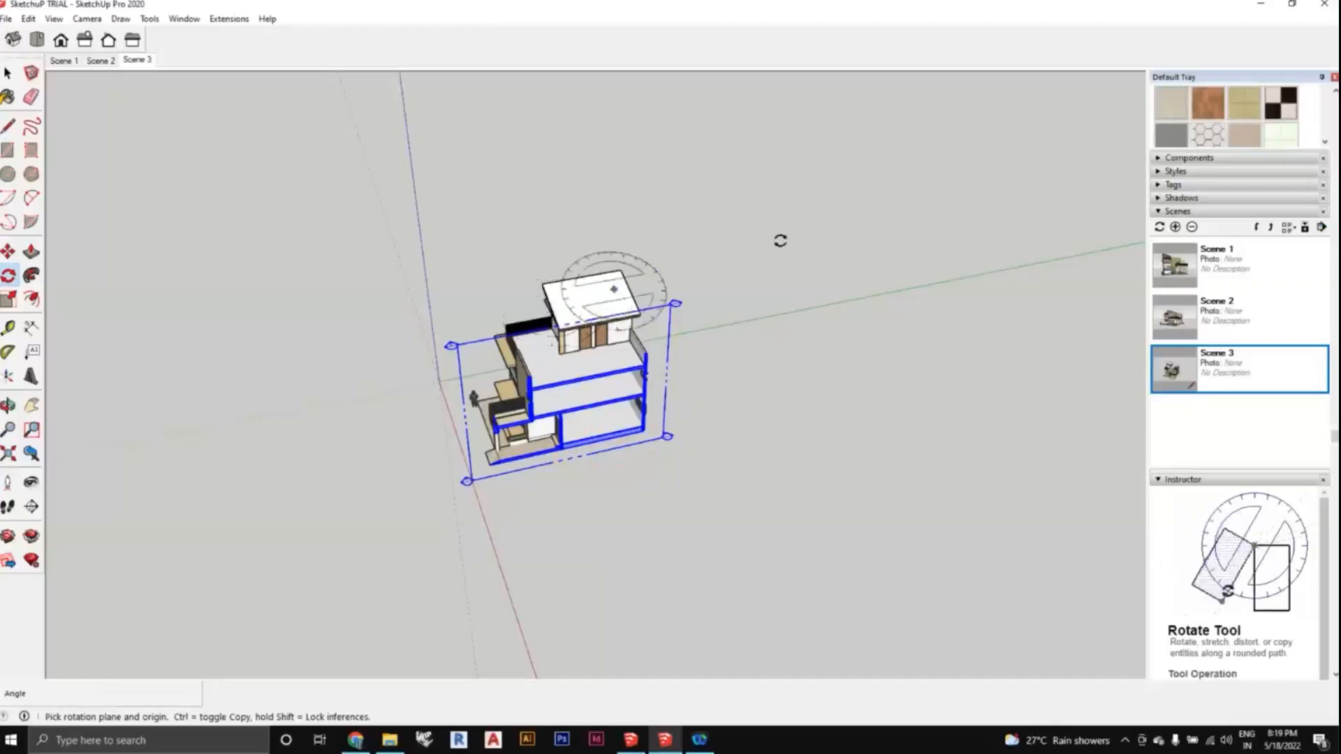
pyautogui.click(8, 127)
pyautogui.scroll(-1, 530, 493)
pyautogui.moveTo(531, 493); pyautogui.dragTo(541, 501, button='middle')
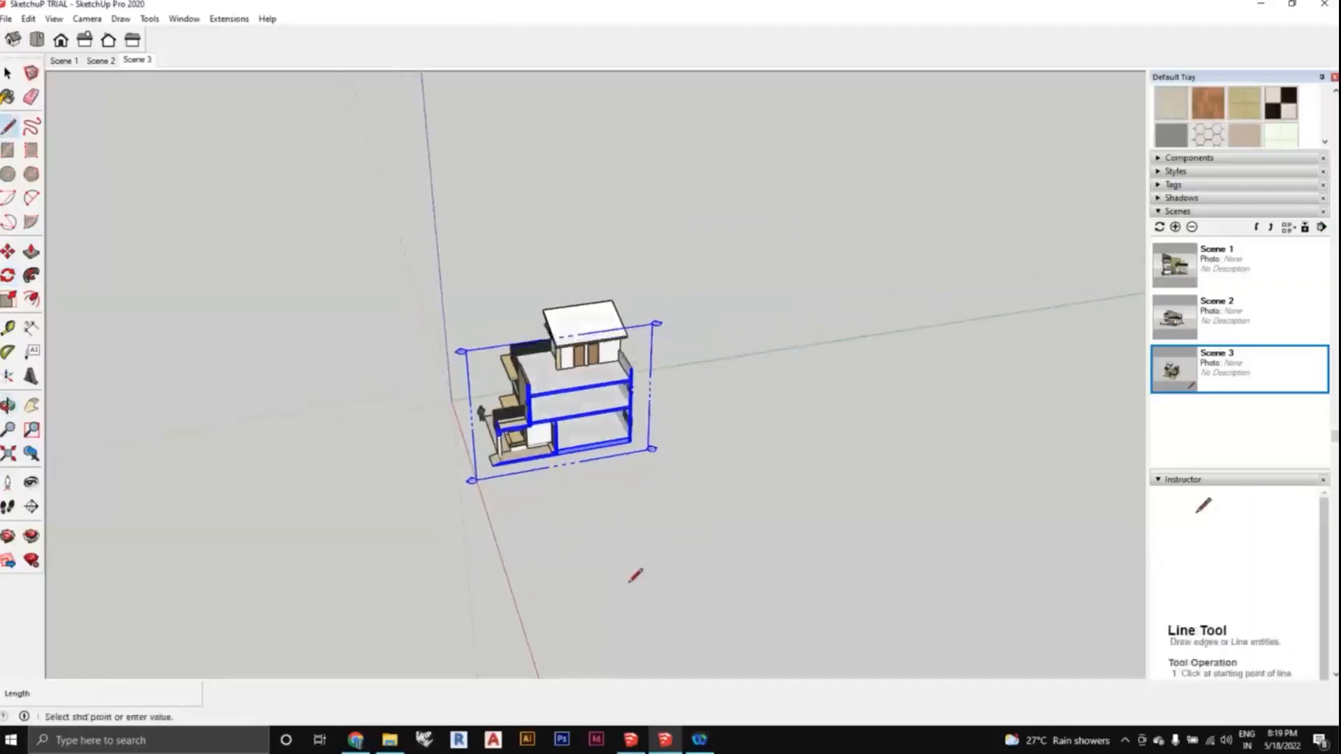
pyautogui.click(641, 584)
pyautogui.moveTo(766, 491)
pyautogui.mouseDown(button='middle')
pyautogui.moveTo(755, 527)
pyautogui.moveTo(821, 522)
pyautogui.moveTo(777, 519)
pyautogui.mouseUp(button='middle')
pyautogui.scroll(-1, 553, 423)
pyautogui.moveTo(553, 423); pyautogui.dragTo(710, 494, button='middle')
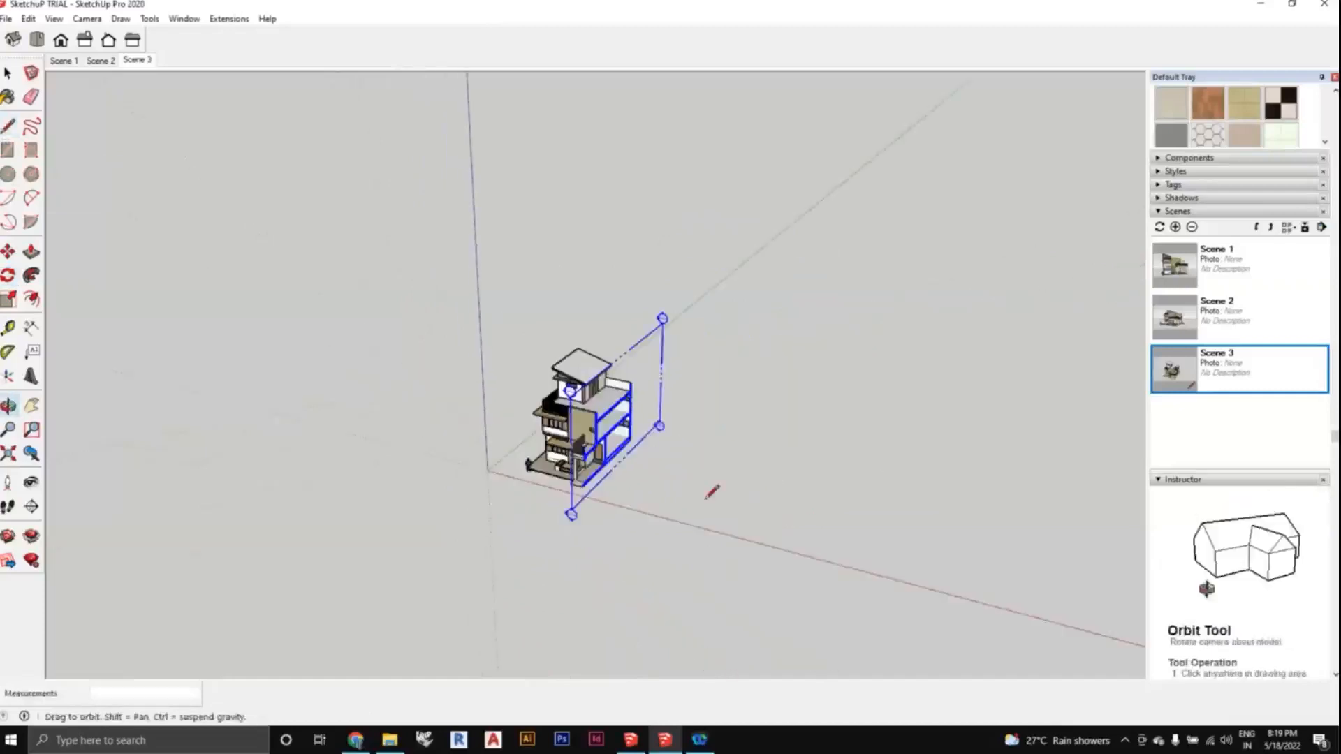
# Draw a test line on the ground on the uncut side of the section plane and undo it.
pyautogui.keyDown('shift'); pyautogui.moveTo(461, 489); pyautogui.dragTo(675, 547, button='middle'); pyautogui.keyUp('shift')
pyautogui.scroll(-1, 391, 280)
pyautogui.moveTo(683, 341); pyautogui.dragTo(520, 410, button='middle')
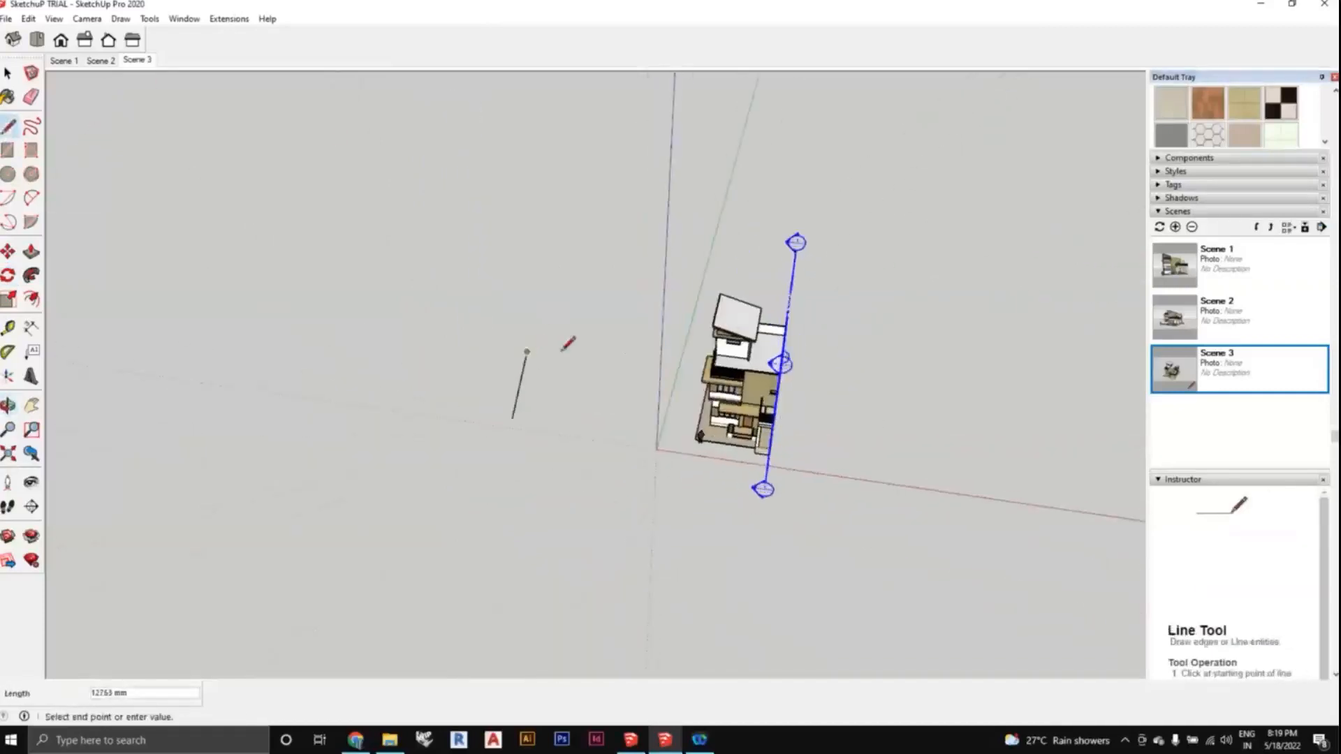
pyautogui.click(602, 285)
pyautogui.moveTo(609, 380); pyautogui.dragTo(400, 417, button='middle')
pyautogui.scroll(-1, 597, 392)
pyautogui.moveTo(633, 395)
pyautogui.mouseDown(button='middle')
pyautogui.moveTo(612, 381)
pyautogui.moveTo(589, 404)
pyautogui.moveTo(587, 359)
pyautogui.mouseUp(button='middle')
pyautogui.hotkey('ctrl', 'z')
pyautogui.hotkey('ctrl', 'z')
pyautogui.hotkey('ctrl', 'z')
pyautogui.scroll(-1, 576, 415)
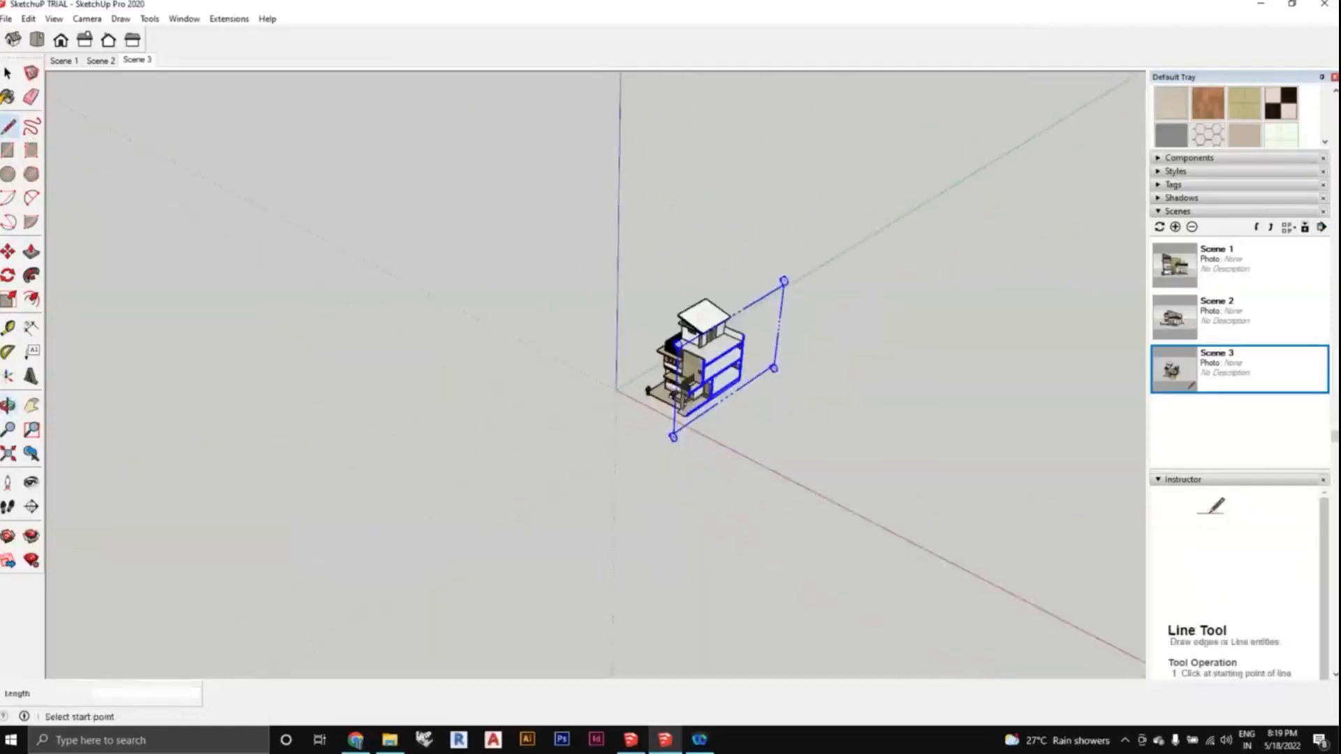
# Add a second, horizontal section plane at the roof-deck level of the house, keeping the default name and symbol 2.
pyautogui.scroll(3, 756, 427)
pyautogui.moveTo(771, 435); pyautogui.dragTo(742, 498, button='middle')
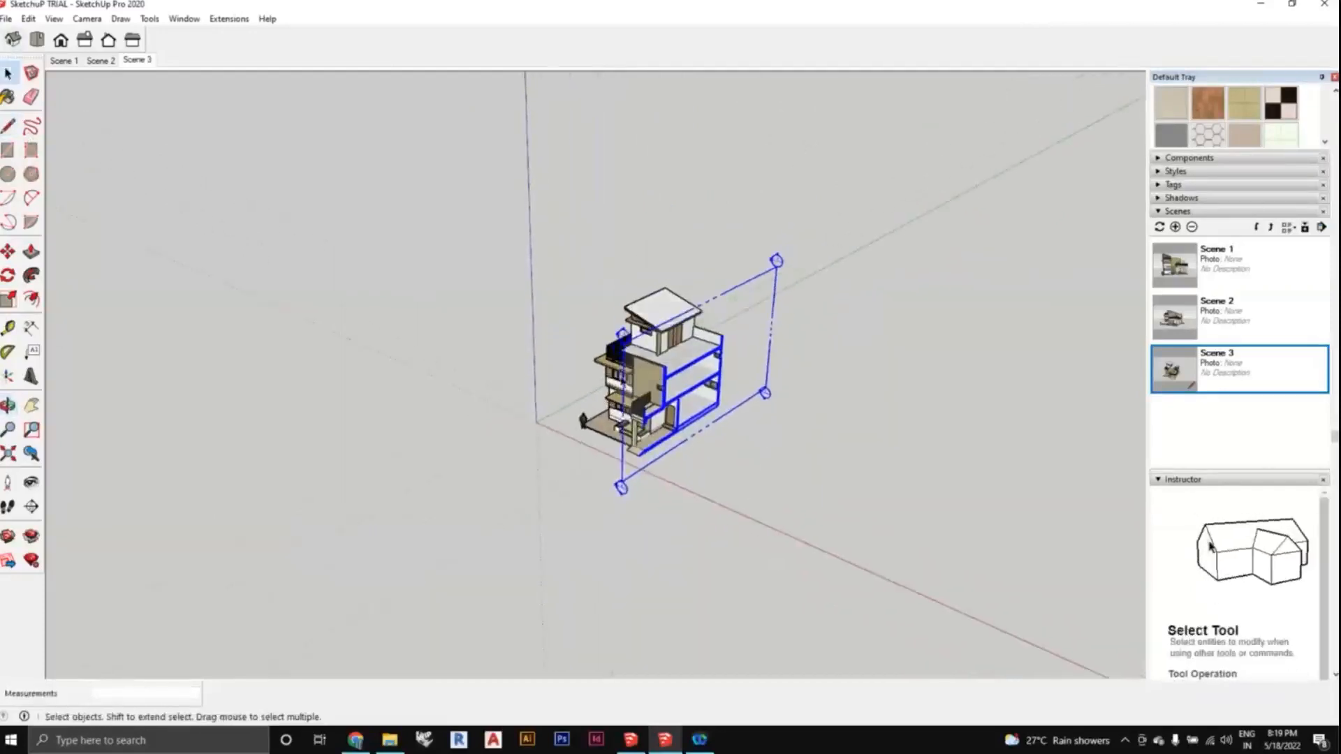
pyautogui.scroll(1, 605, 347)
pyautogui.moveTo(650, 349); pyautogui.dragTo(666, 373, button='middle')
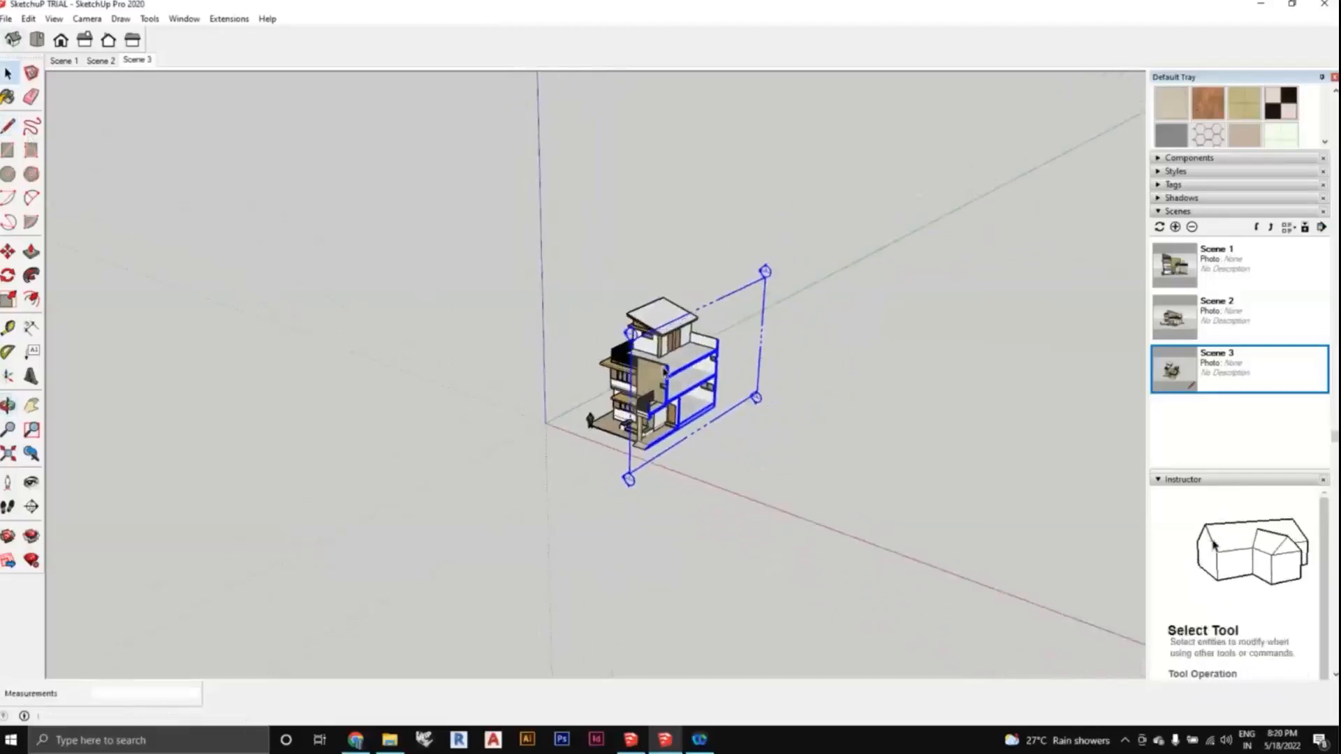
pyautogui.scroll(1, 667, 429)
pyautogui.scroll(-1, 667, 429)
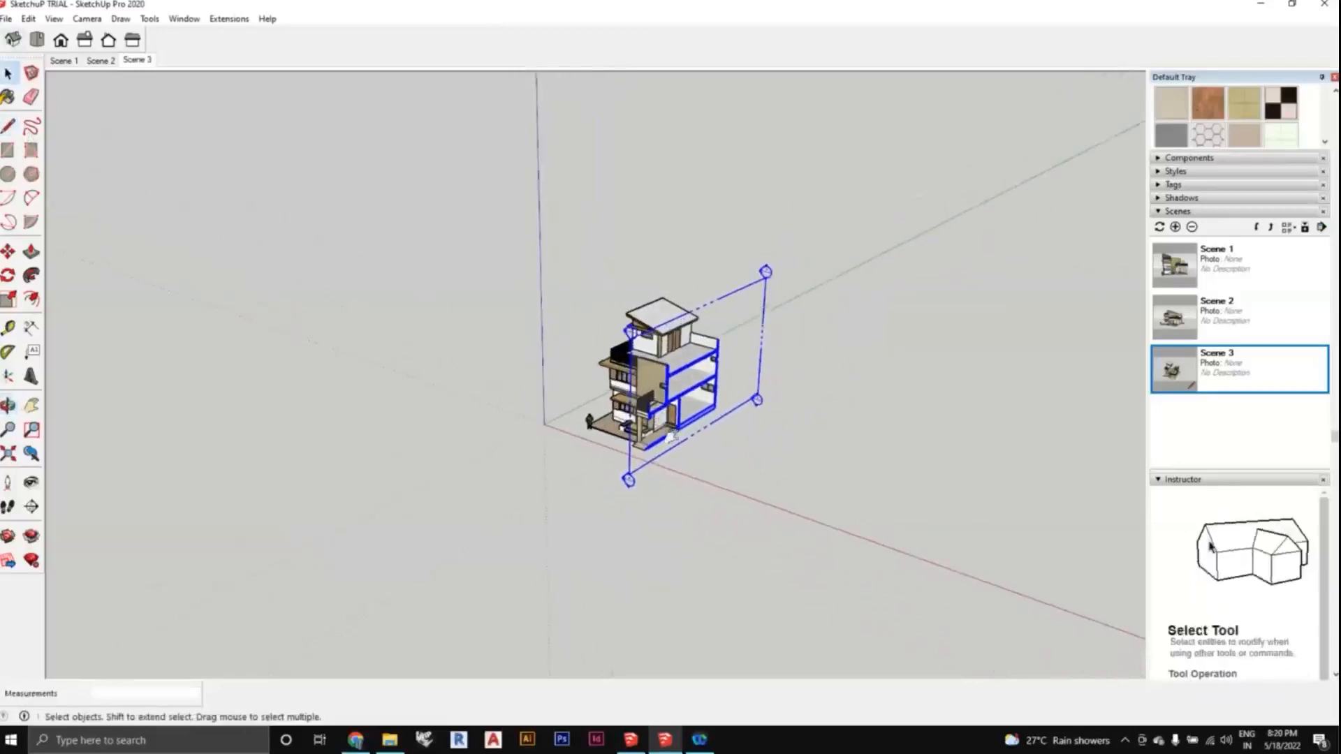
pyautogui.moveTo(664, 423); pyautogui.dragTo(663, 405, button='middle')
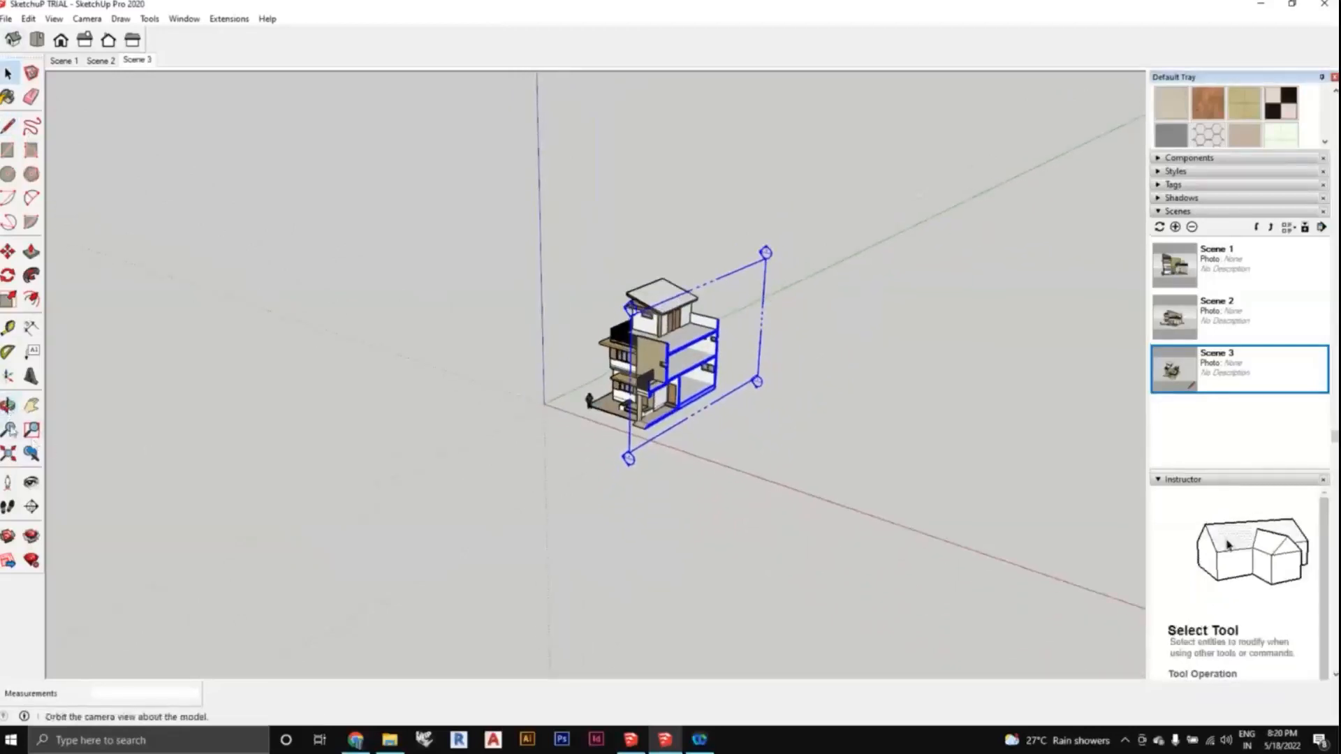
pyautogui.click(33, 509)
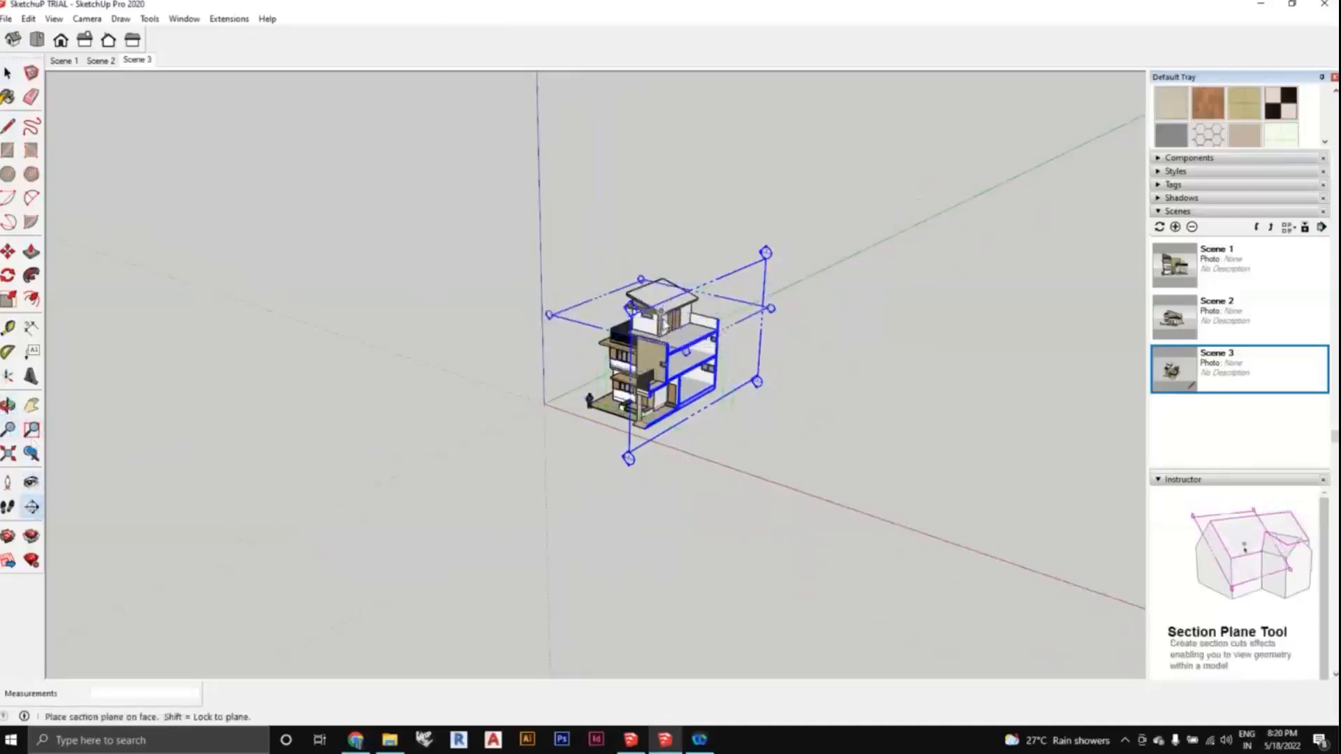
pyautogui.click(663, 348)
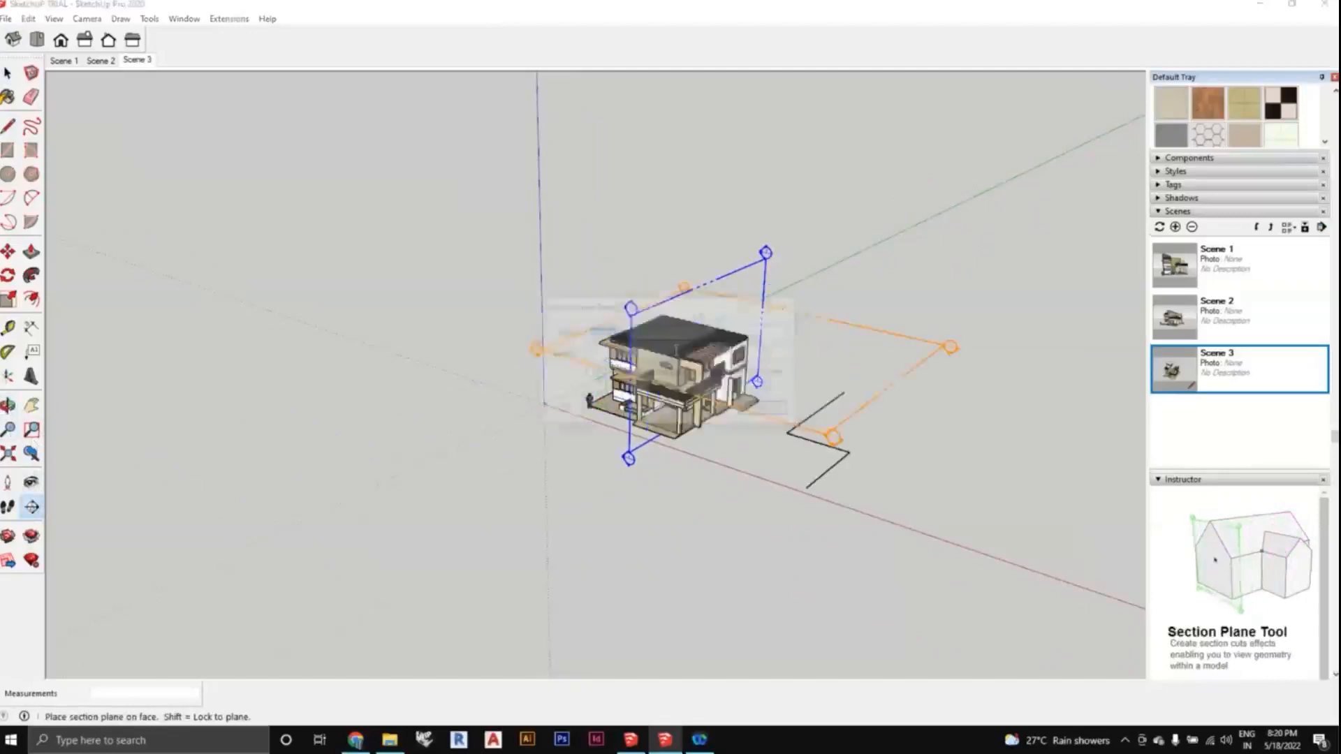
pyautogui.click(766, 411)
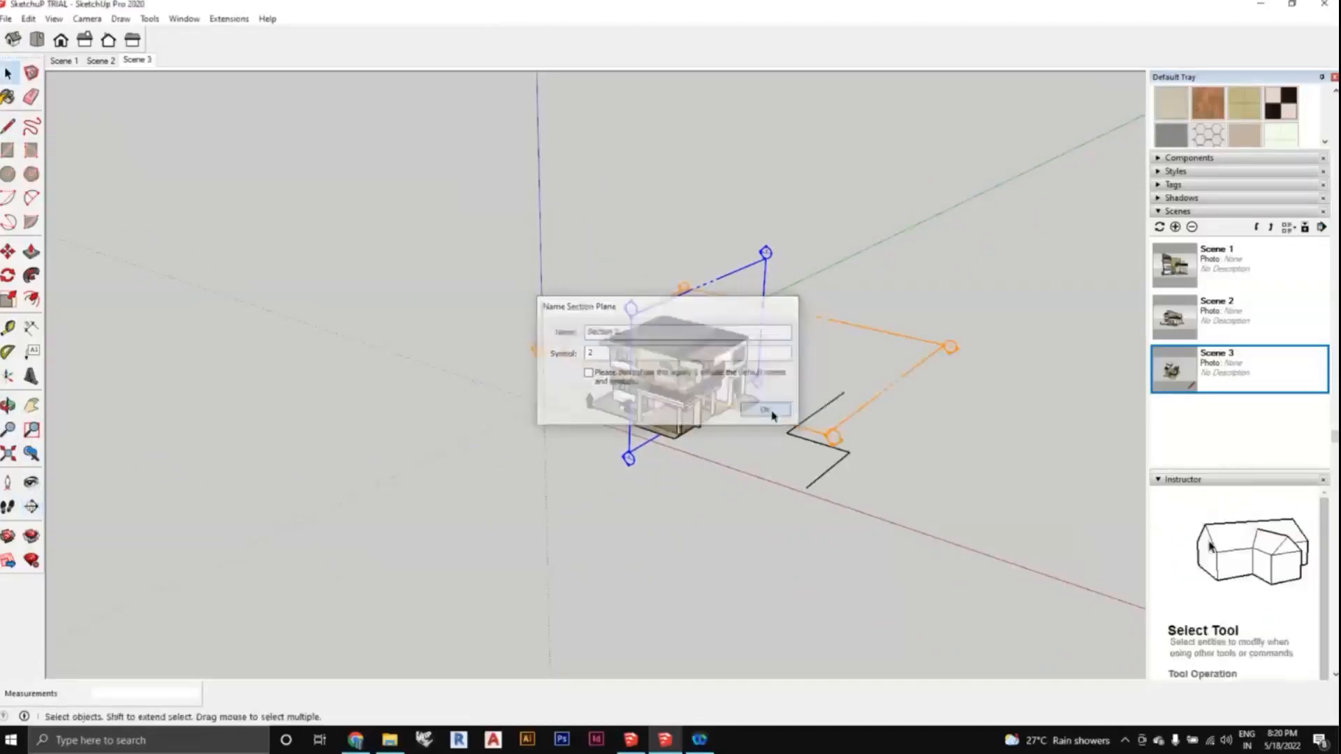
# Move the horizontal section plane down along the vertical axis so that it cuts through the upper-floor walls.
pyautogui.moveTo(774, 413); pyautogui.dragTo(803, 427, button='middle')
pyautogui.scroll(3, 807, 409)
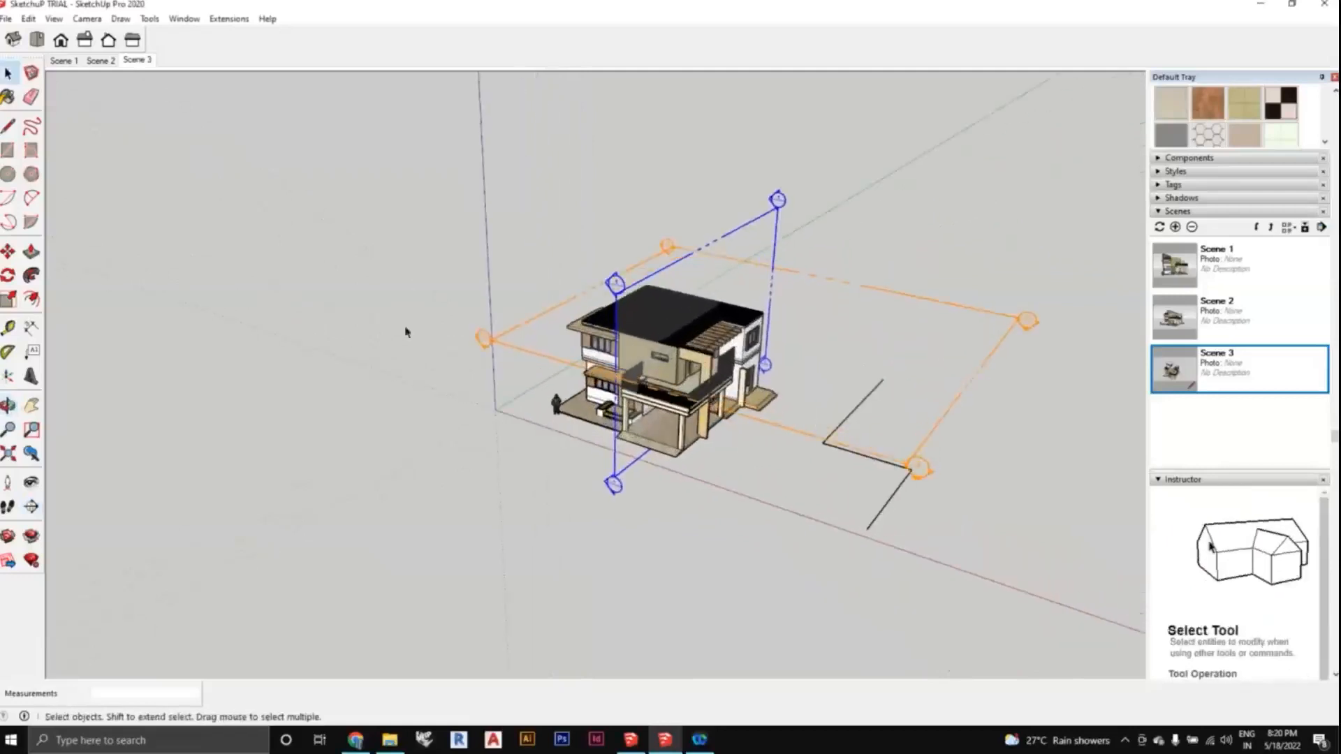
pyautogui.click(8, 253)
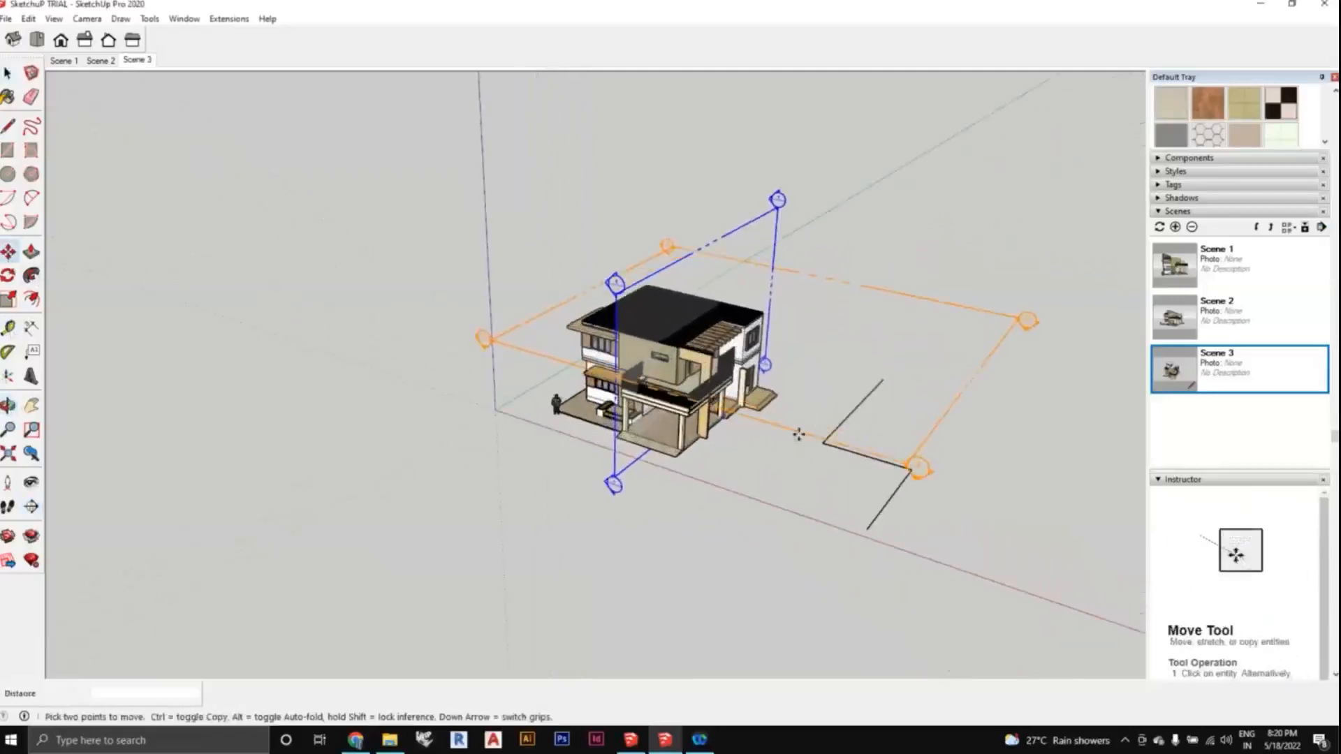
pyautogui.click(9, 73)
pyautogui.click(808, 368)
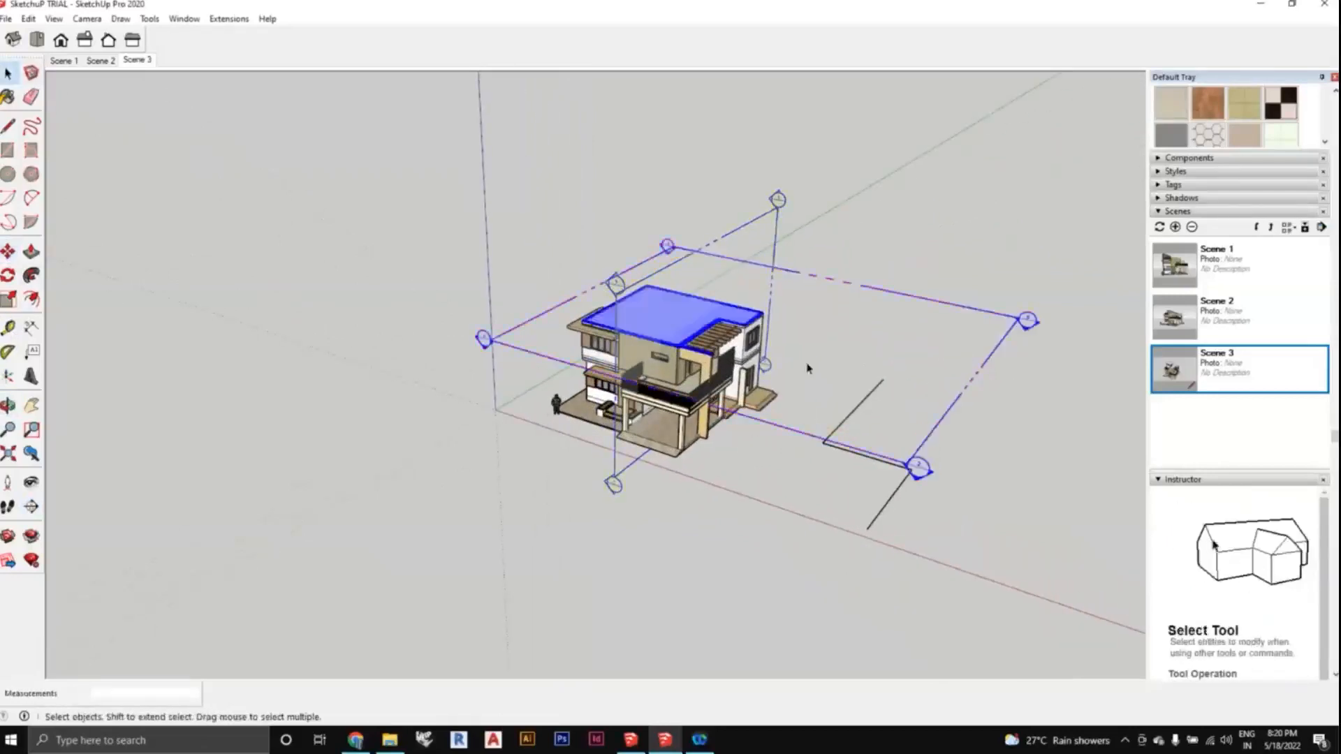
pyautogui.press('m')
pyautogui.click(824, 442)
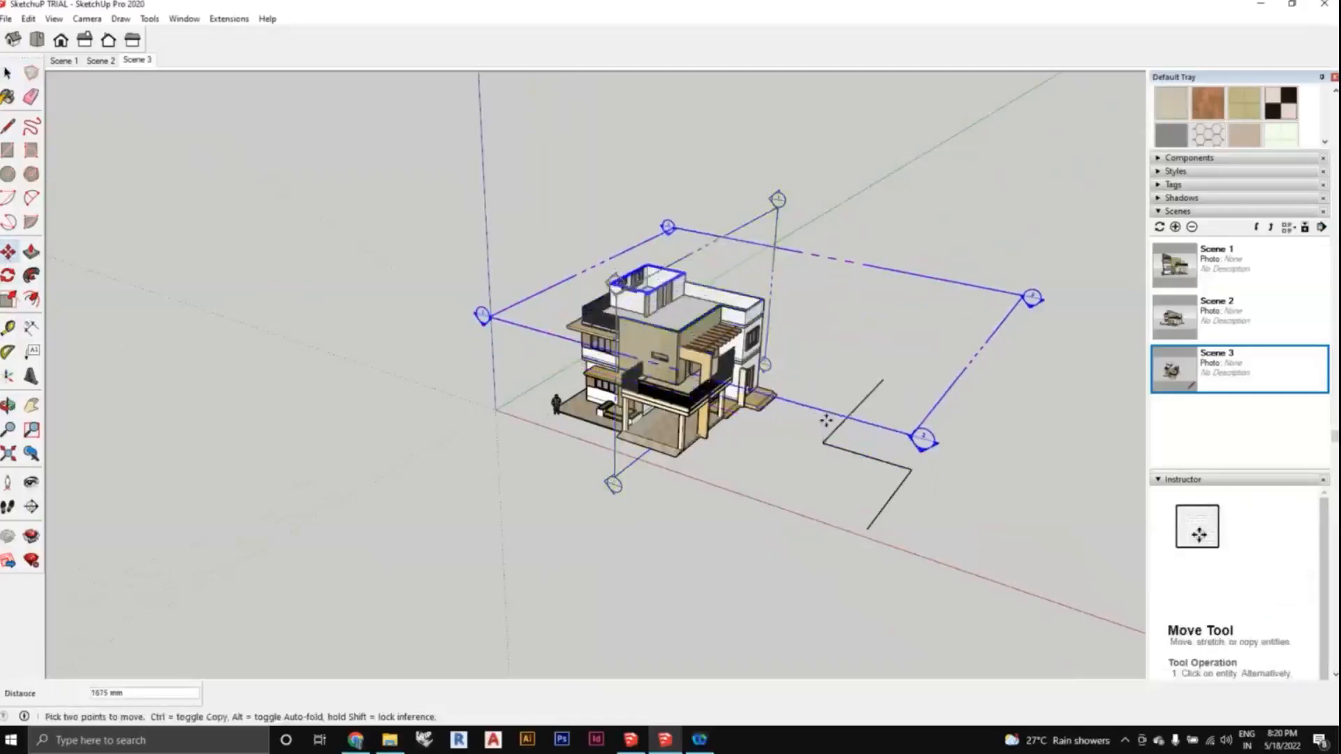
pyautogui.click(826, 460)
# Examine the horizontally cut house from above and from several angles.
pyautogui.scroll(-1, 891, 447)
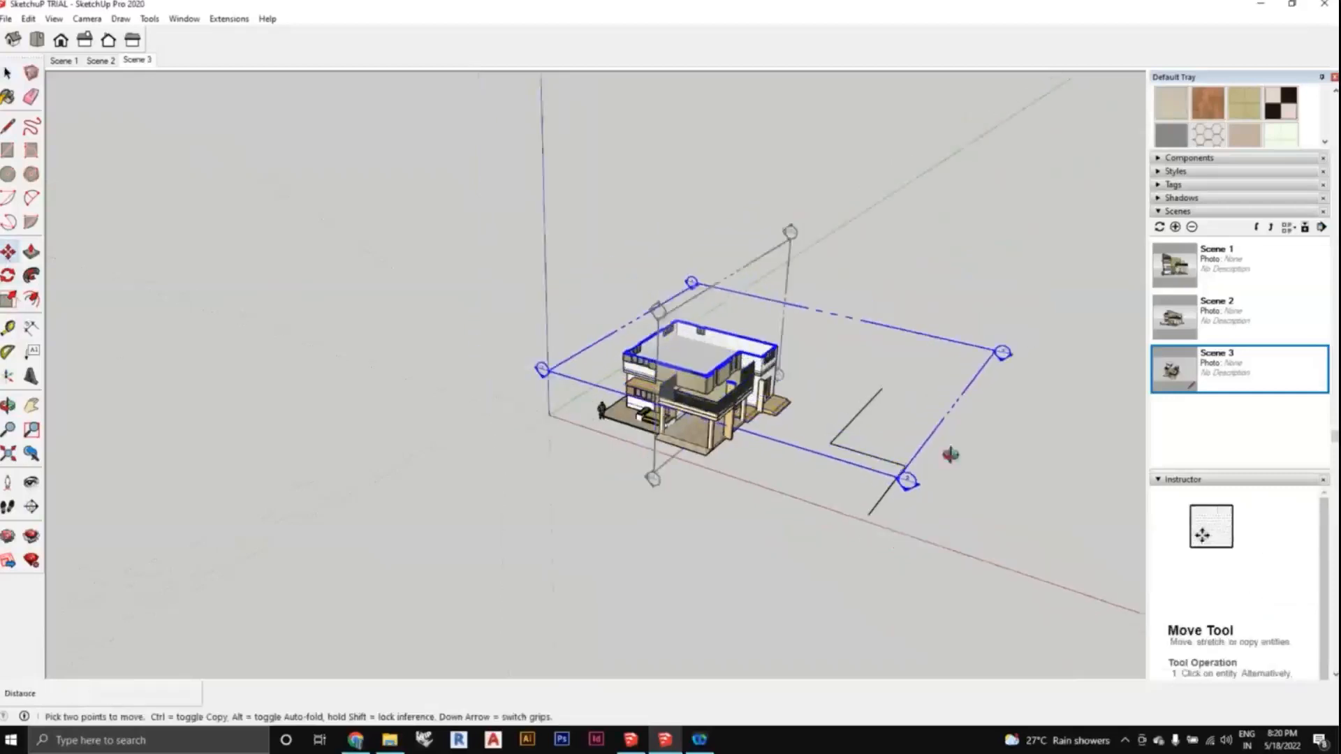
pyautogui.moveTo(953, 455); pyautogui.dragTo(829, 572, button='middle')
pyautogui.scroll(-1, 849, 559)
pyautogui.moveTo(878, 530); pyautogui.dragTo(801, 454, button='middle')
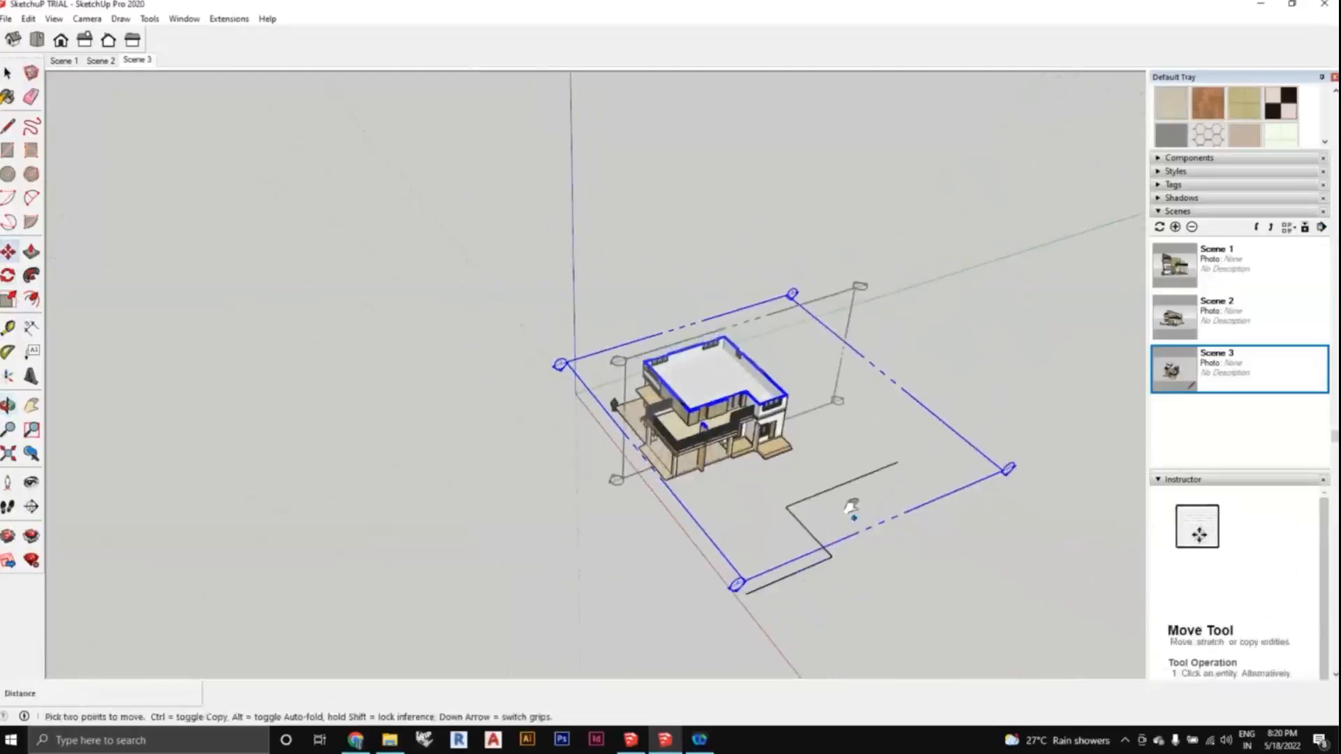
pyautogui.moveTo(853, 511); pyautogui.dragTo(838, 569, button='middle')
pyautogui.scroll(2, 779, 391)
pyautogui.scroll(-1, 785, 384)
pyautogui.moveTo(804, 399); pyautogui.dragTo(786, 332, button='middle')
pyautogui.click(7, 74)
pyautogui.moveTo(646, 517); pyautogui.dragTo(644, 412, button='middle')
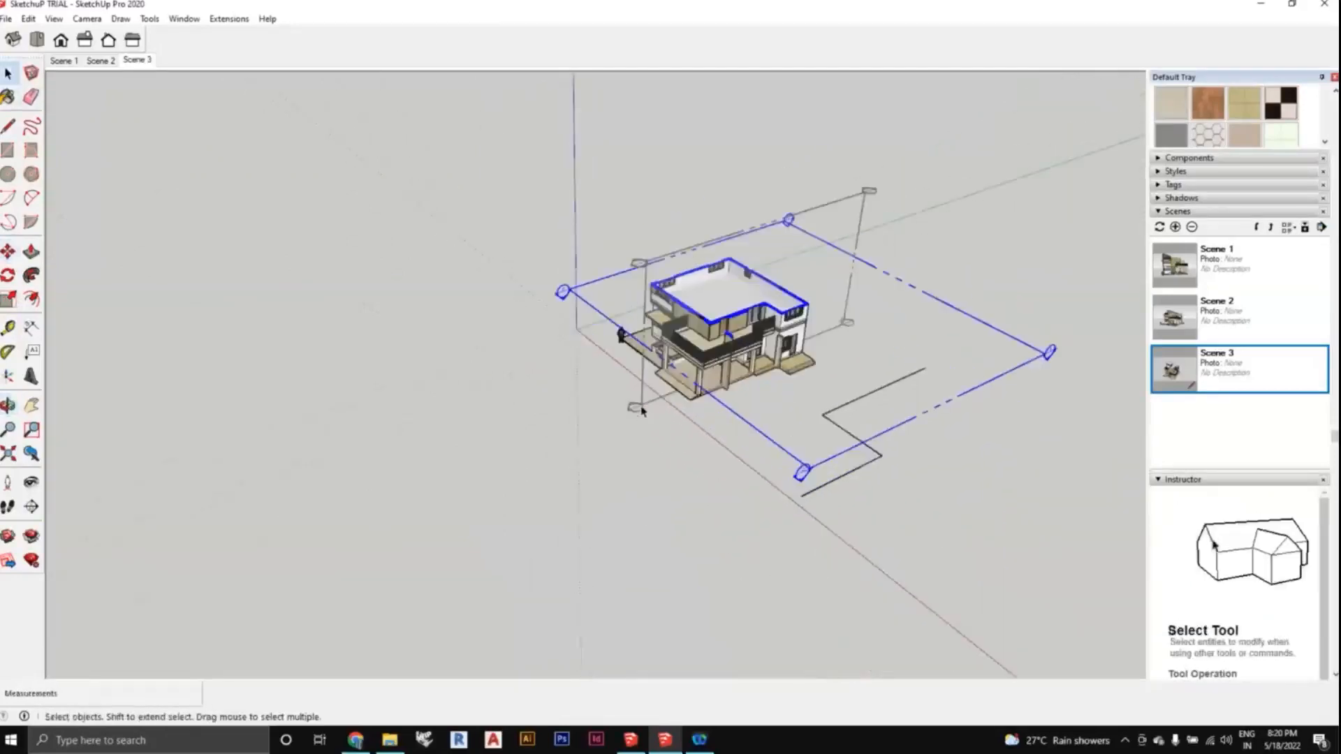
# Turn off the horizontal section plane's active cut and make the vertical section plane the active cut instead.
pyautogui.click(647, 407)
pyautogui.moveTo(796, 448); pyautogui.dragTo(661, 414, button='middle')
pyautogui.rightClick(802, 431)
pyautogui.click(843, 520)
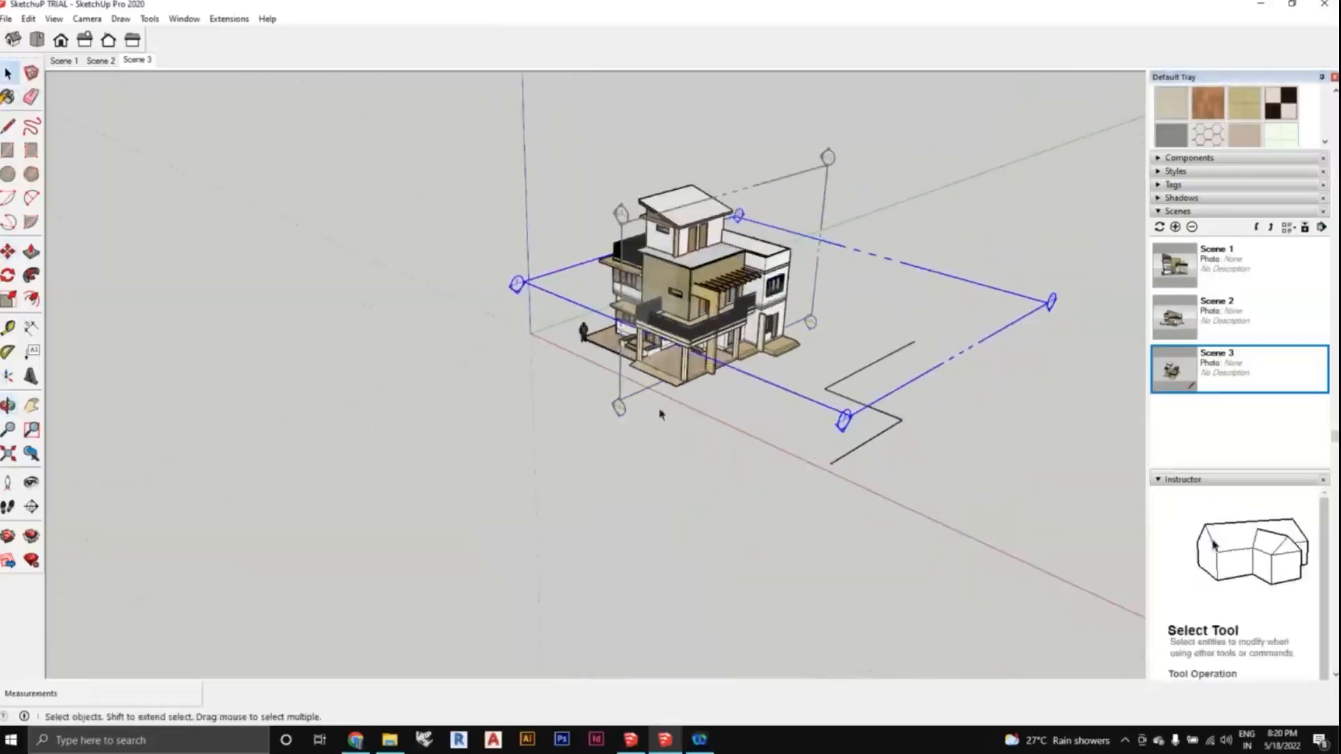
pyautogui.rightClick(621, 395)
pyautogui.click(690, 487)
pyautogui.moveTo(690, 487); pyautogui.dragTo(618, 466, button='middle')
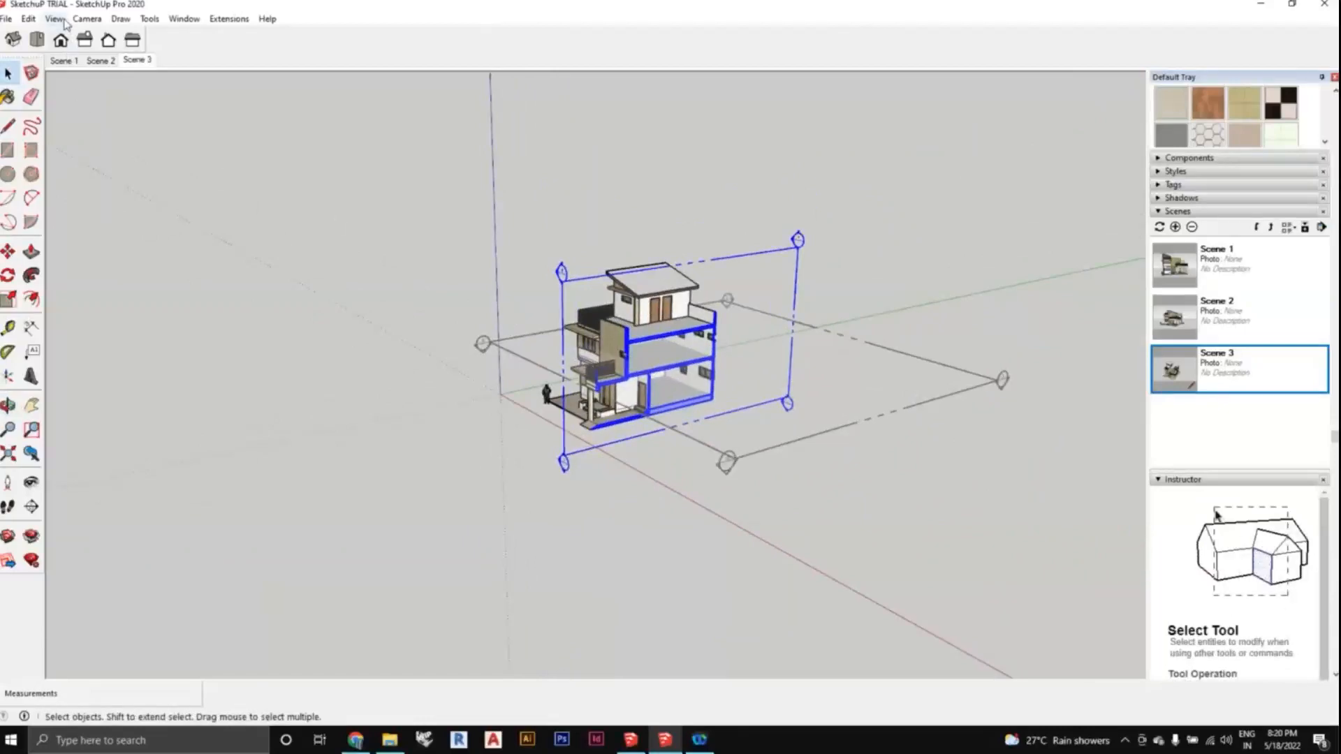
# Switch the camera to parallel projection and frame the sectioned house in the standard right view.
pyautogui.click(89, 20)
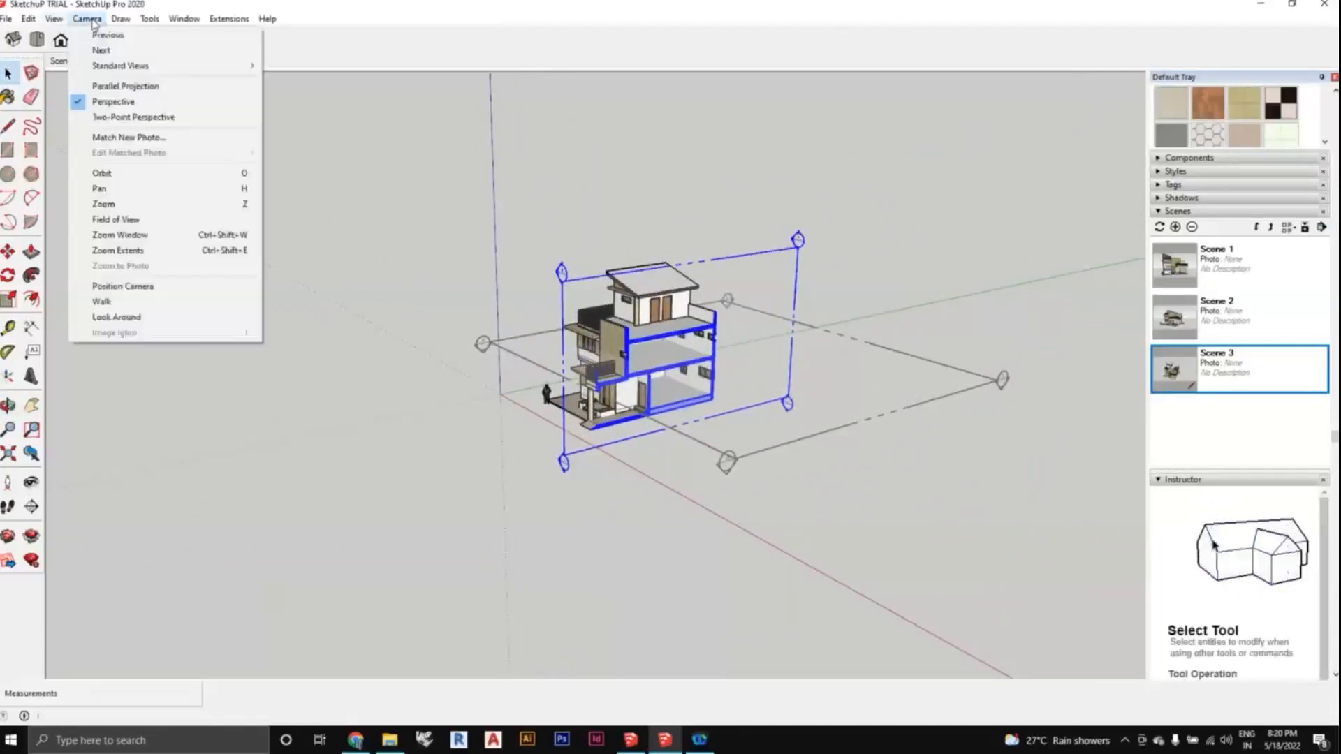
pyautogui.click(107, 87)
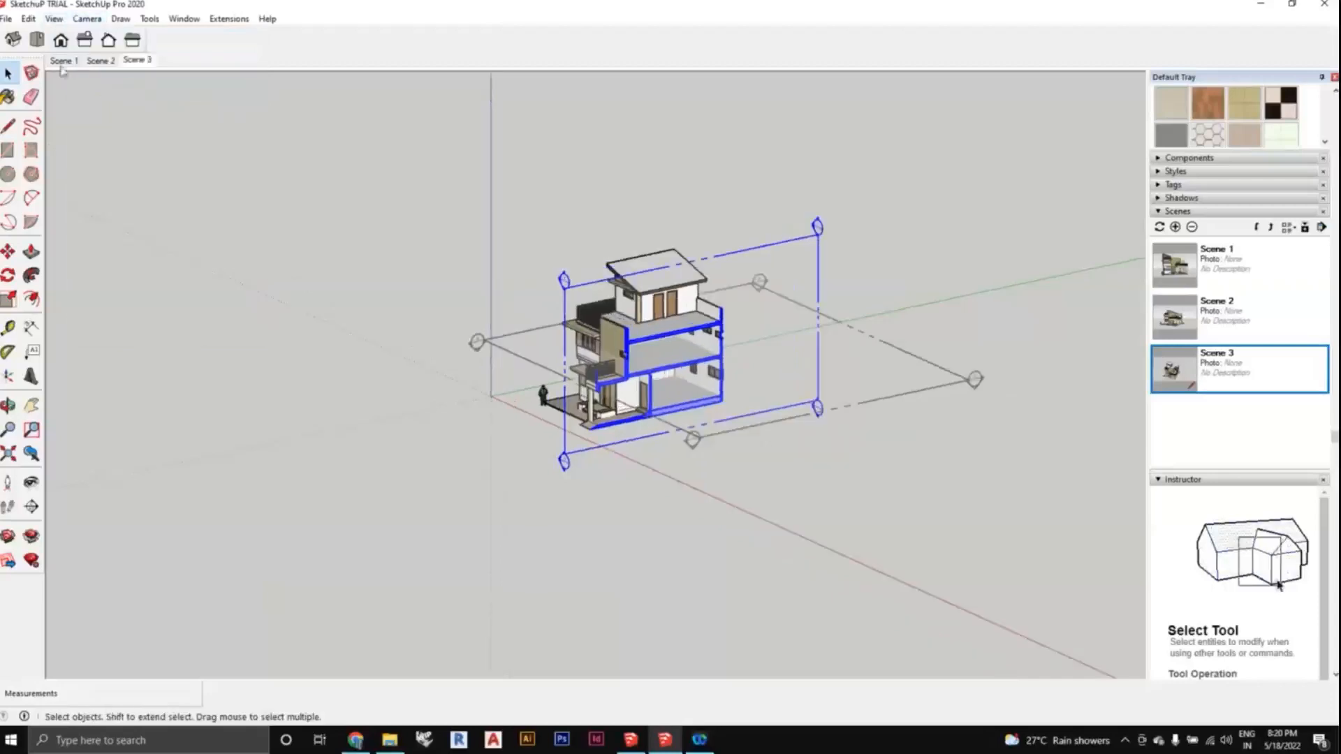
pyautogui.click(63, 42)
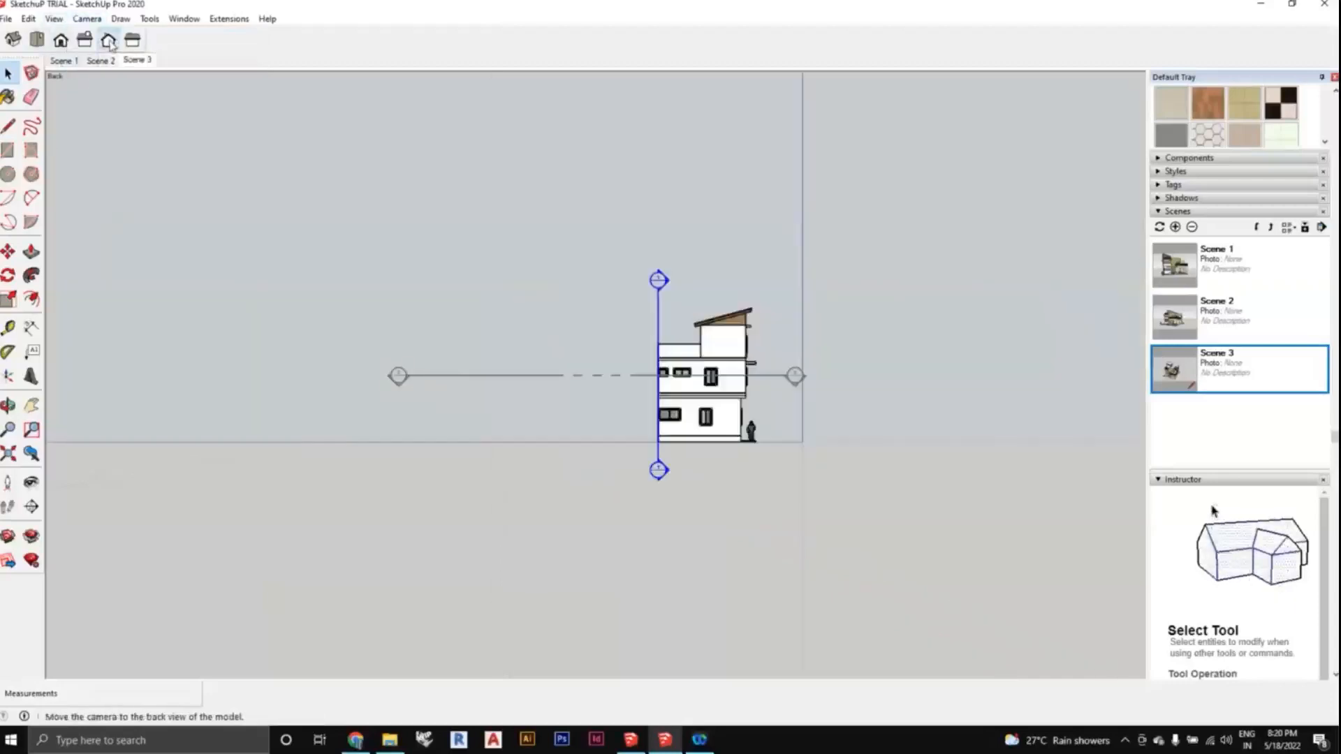
pyautogui.click(84, 41)
pyautogui.scroll(3, 449, 403)
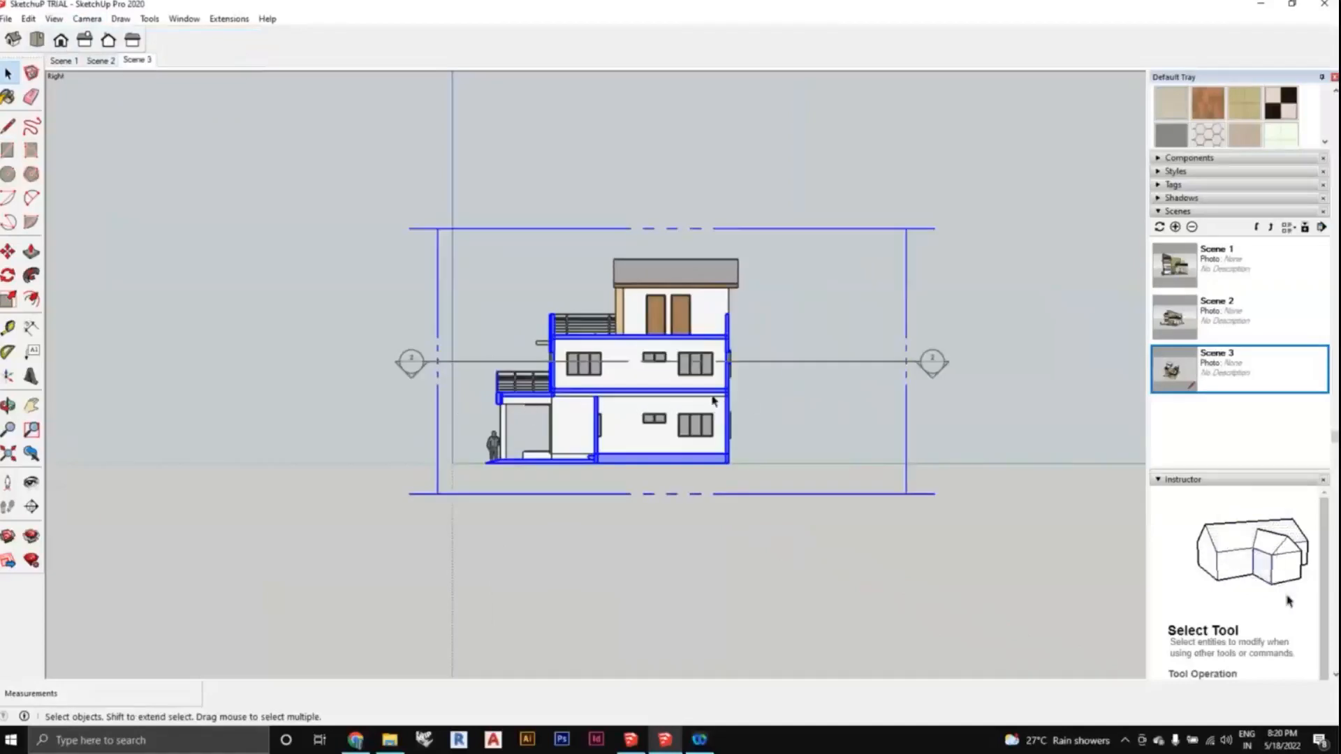
pyautogui.scroll(3, 715, 396)
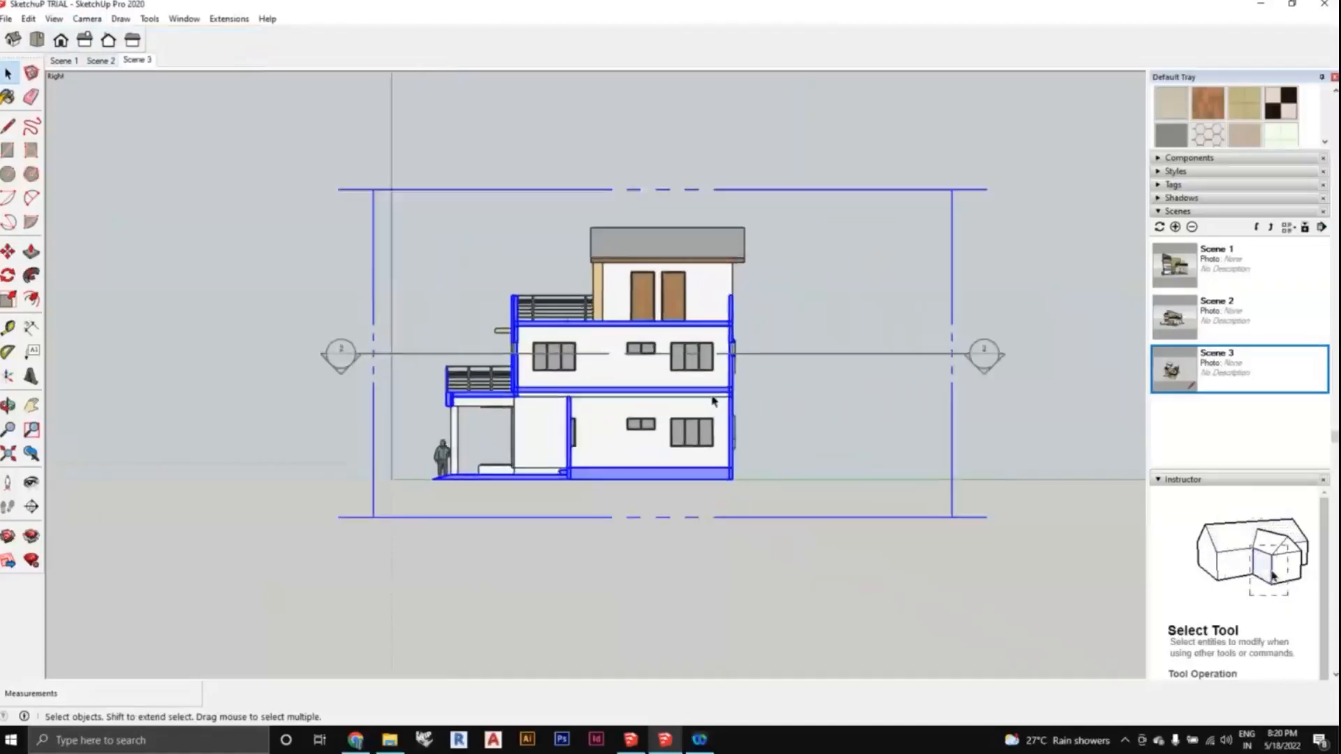
# Clear the selection and hide the section planes while keeping the section cut displayed.
pyautogui.click(571, 563)
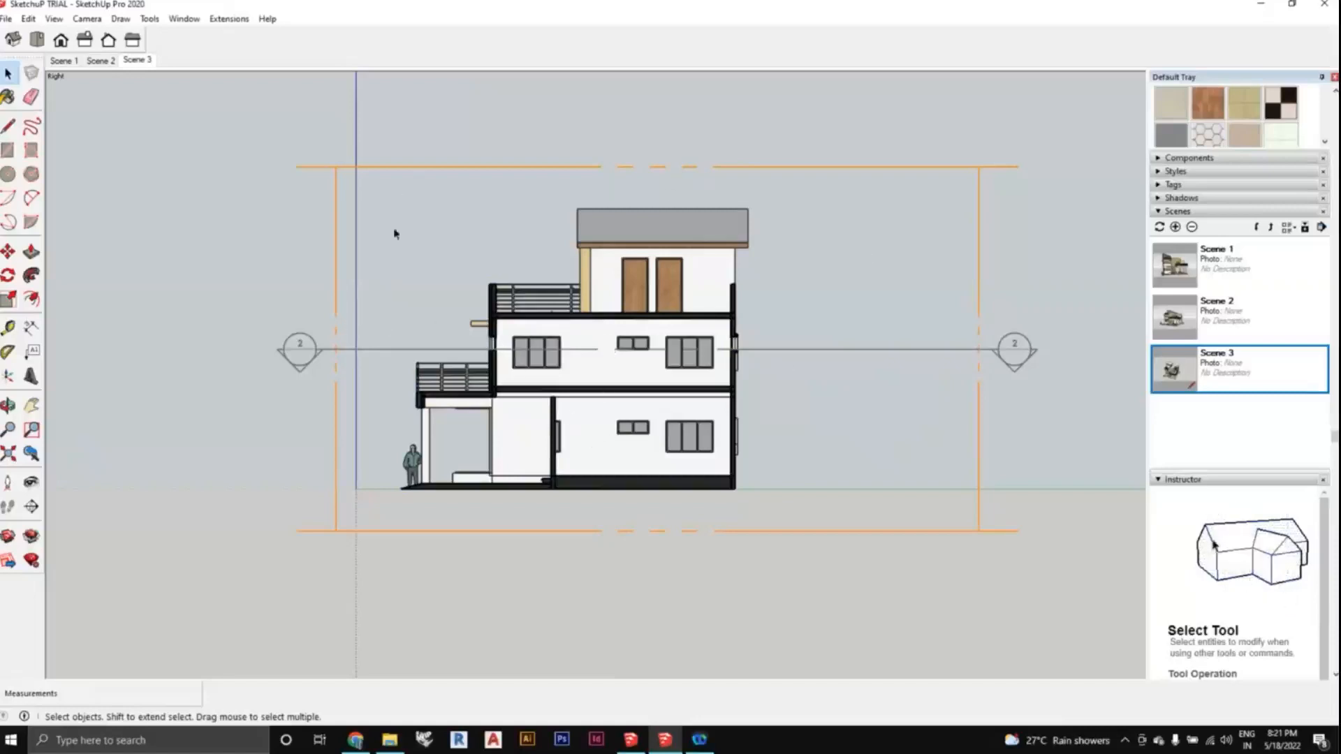
pyautogui.click(54, 19)
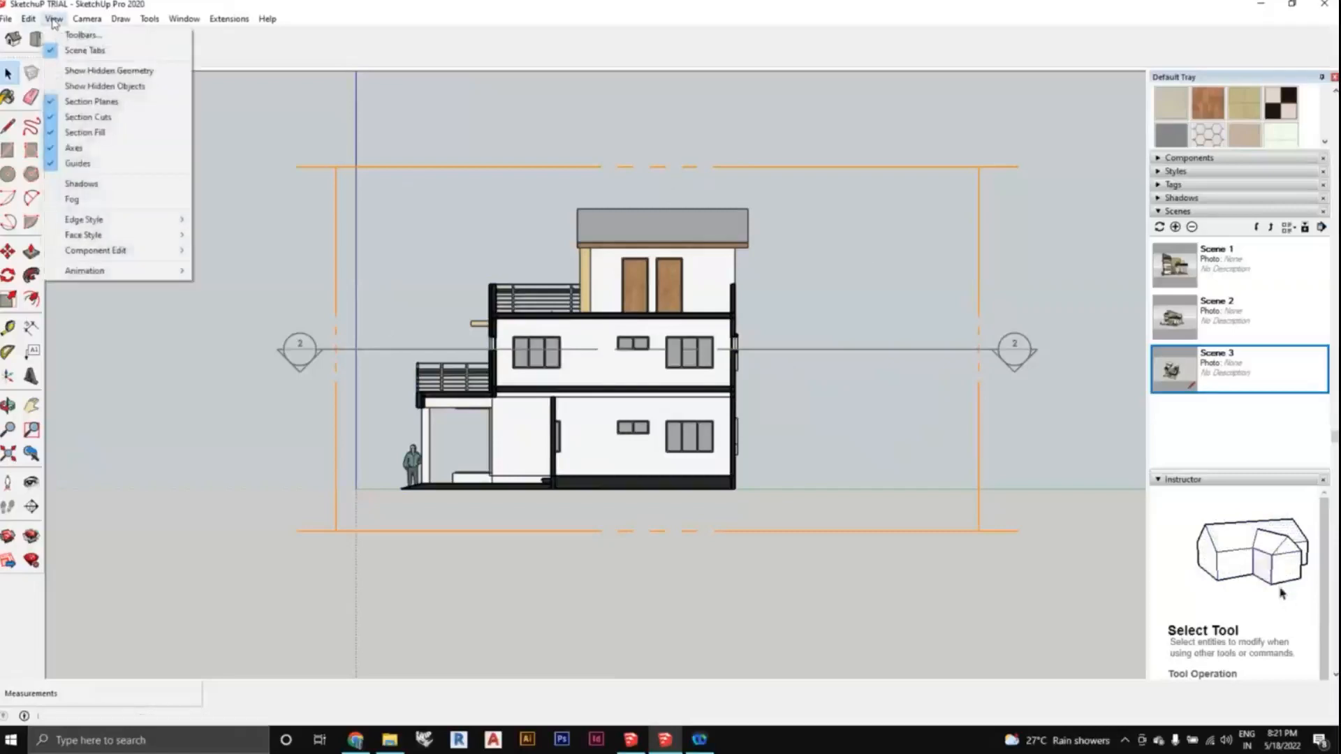
pyautogui.click(54, 102)
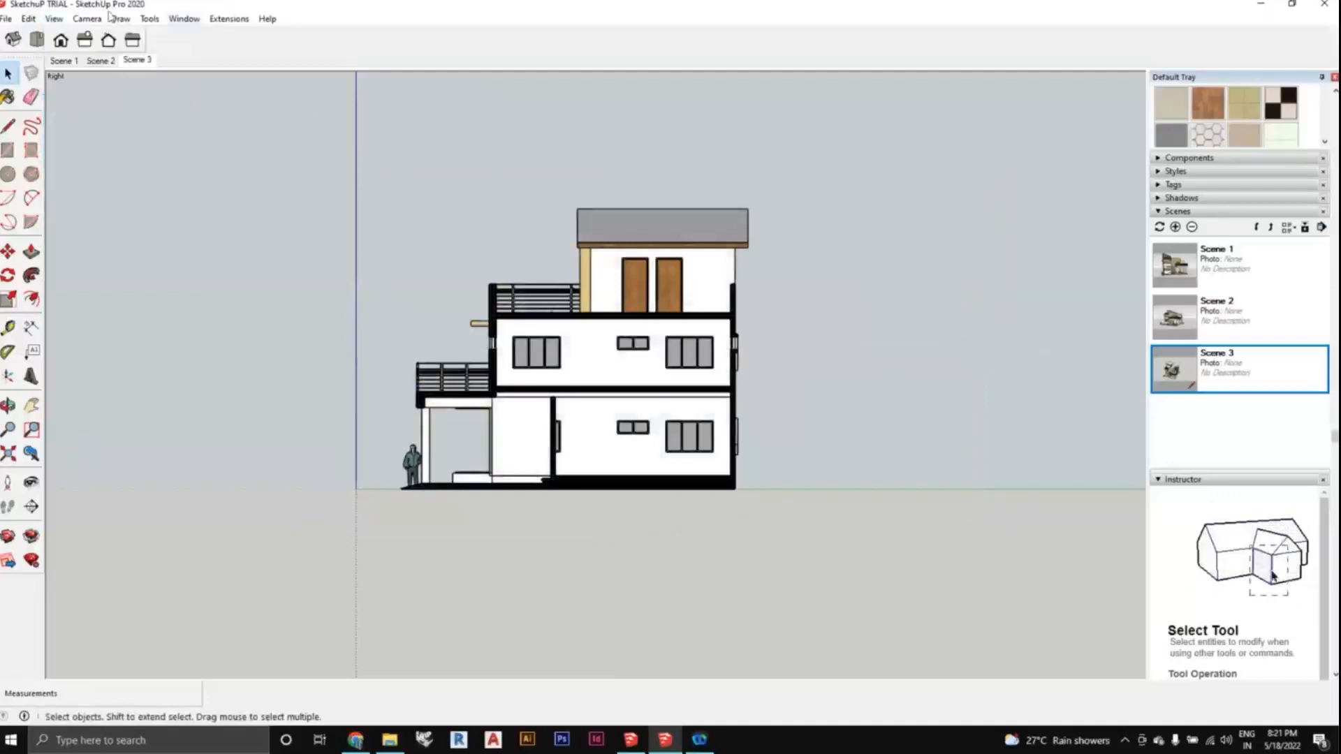
# Turn the section fill off and back on, and look at the filled cut from an angled view.
pyautogui.click(58, 21)
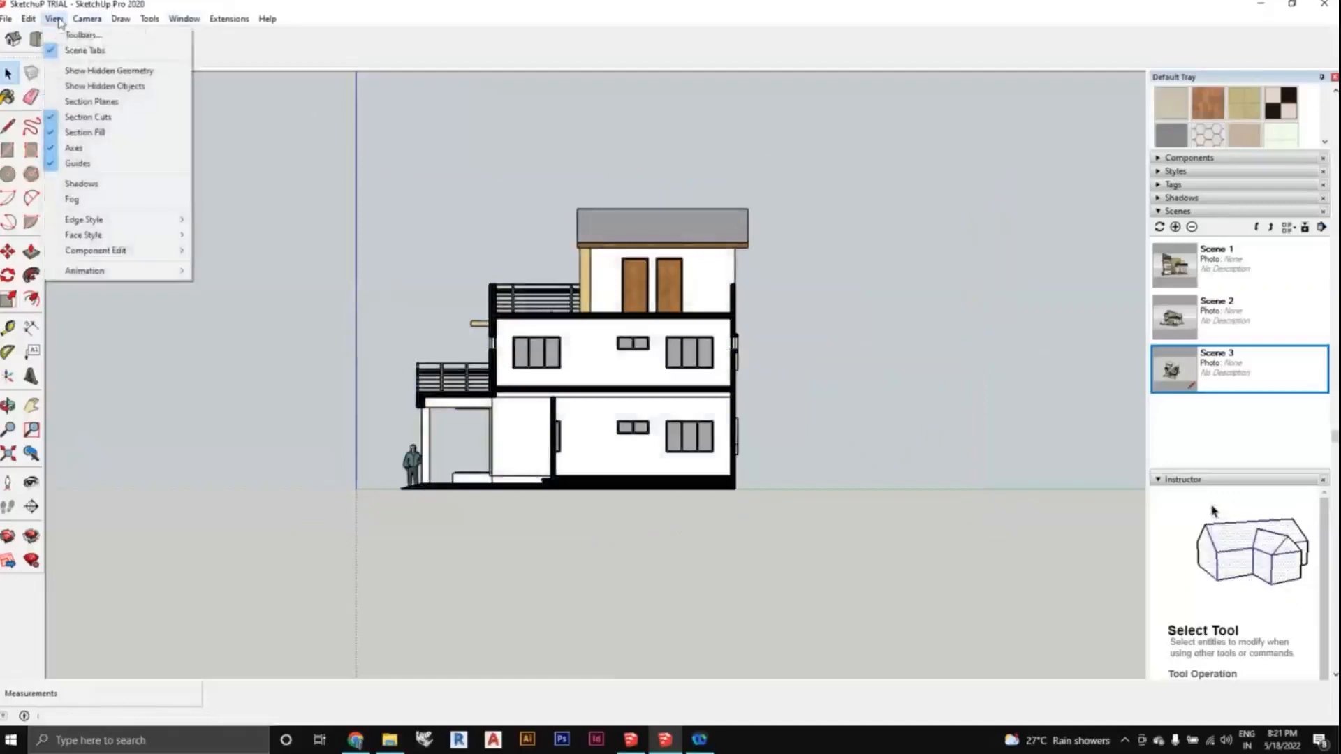
pyautogui.click(80, 132)
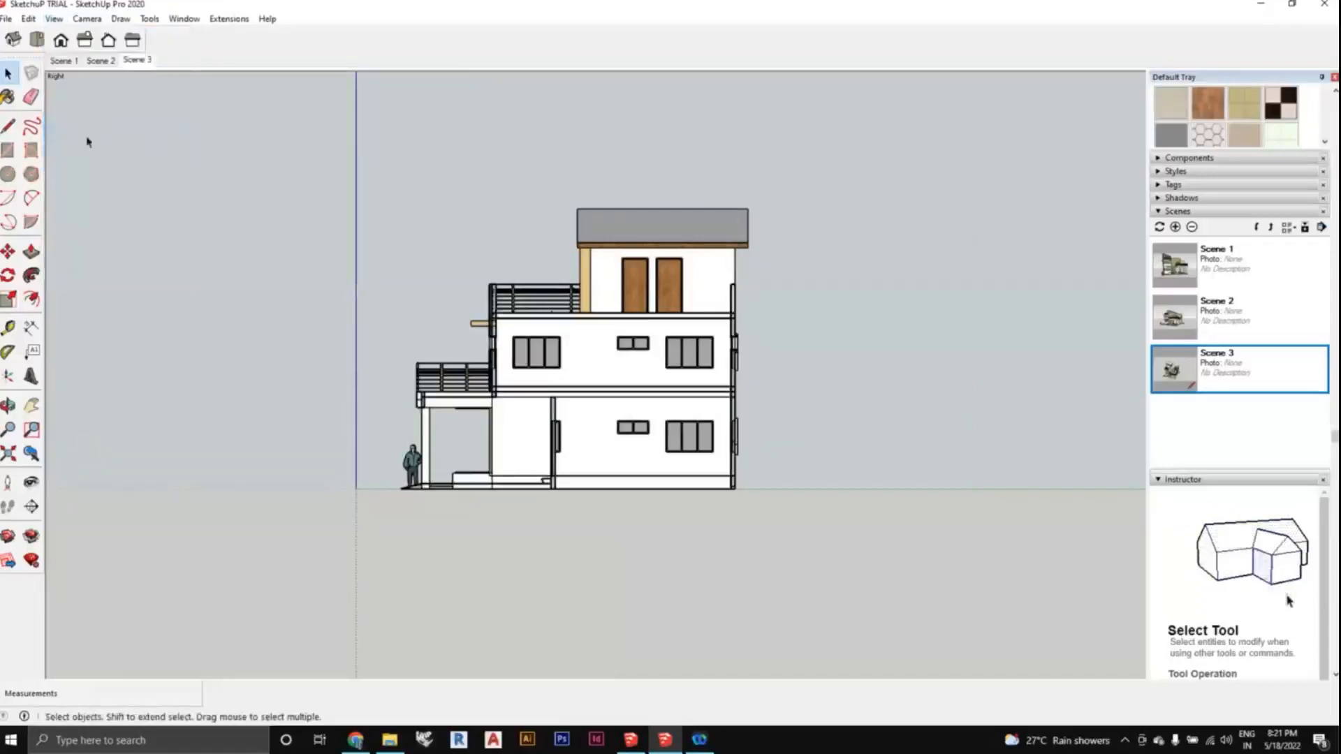
pyautogui.click(54, 18)
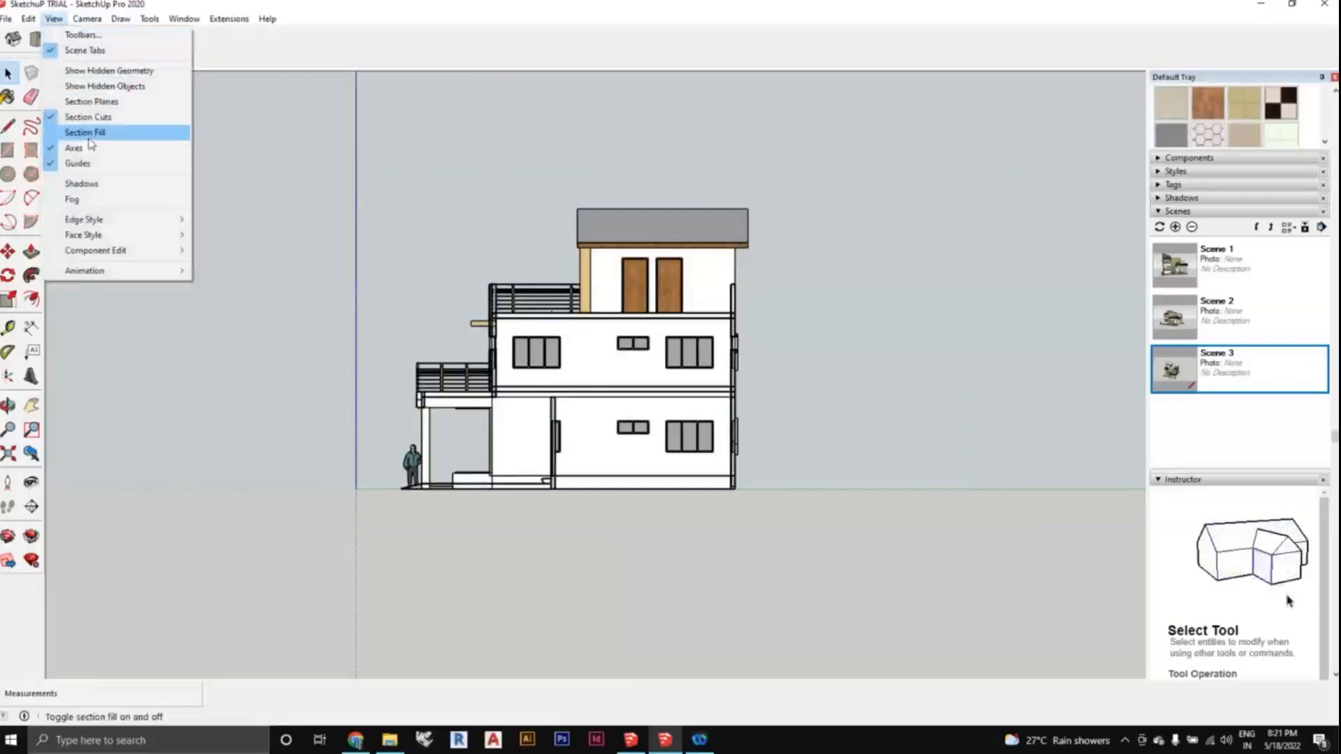
pyautogui.click(89, 139)
pyautogui.scroll(-1, 518, 289)
pyautogui.scroll(1, 632, 381)
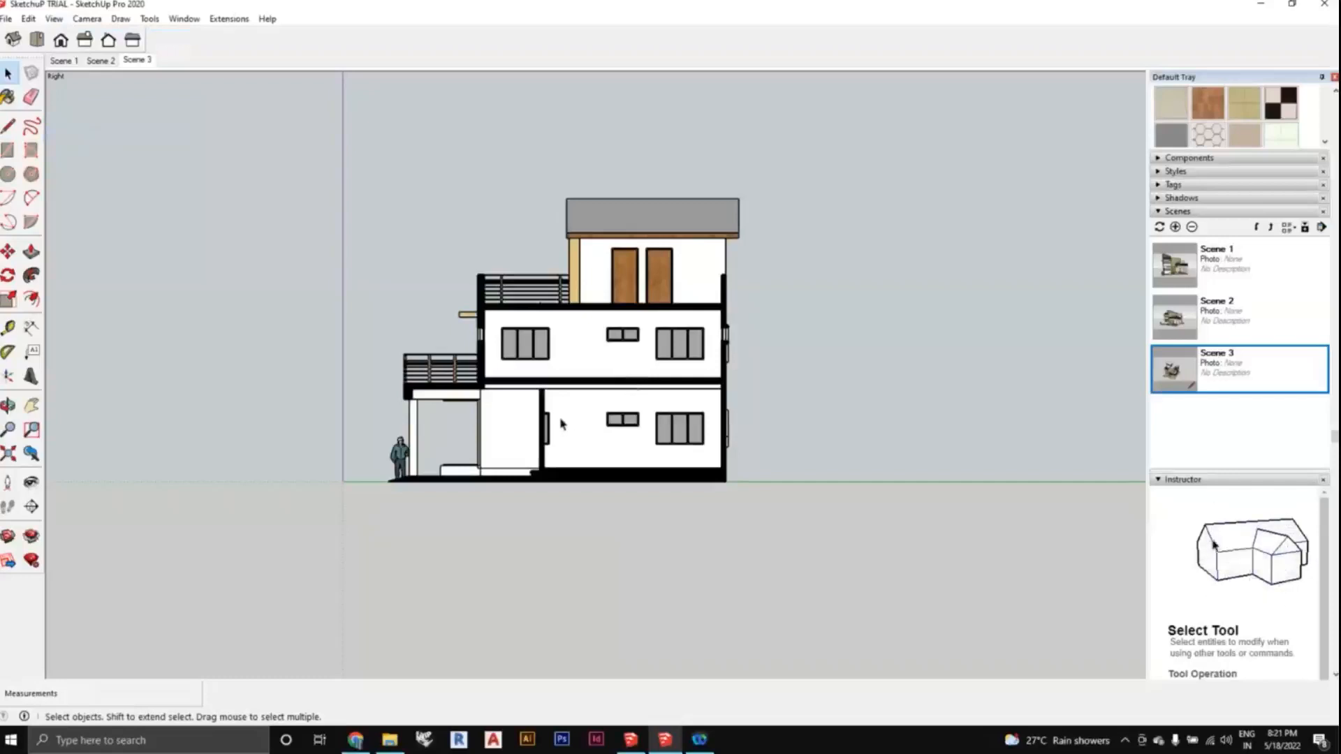
pyautogui.moveTo(555, 415); pyautogui.dragTo(625, 447, button='middle')
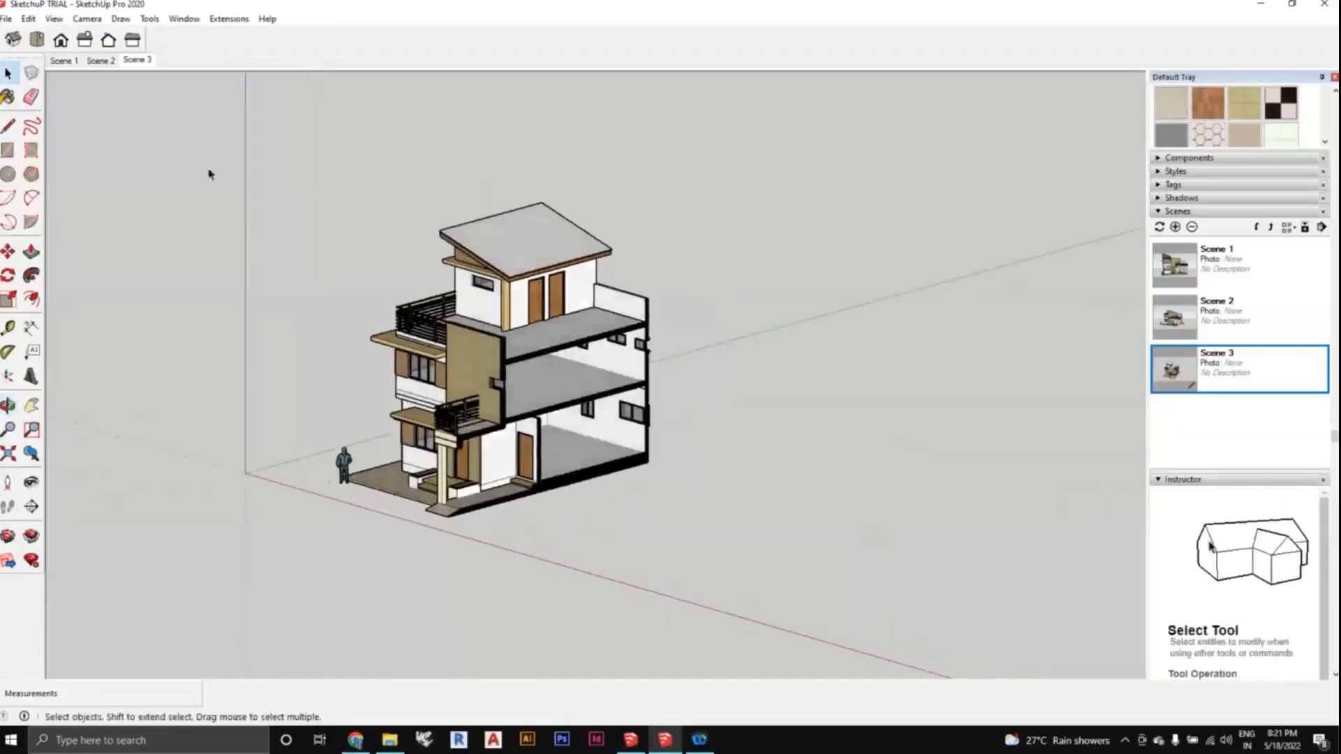
# Switch the camera from parallel projection to perspective for the sectioned house.
pyautogui.click(55, 19)
pyautogui.moveTo(86, 19)
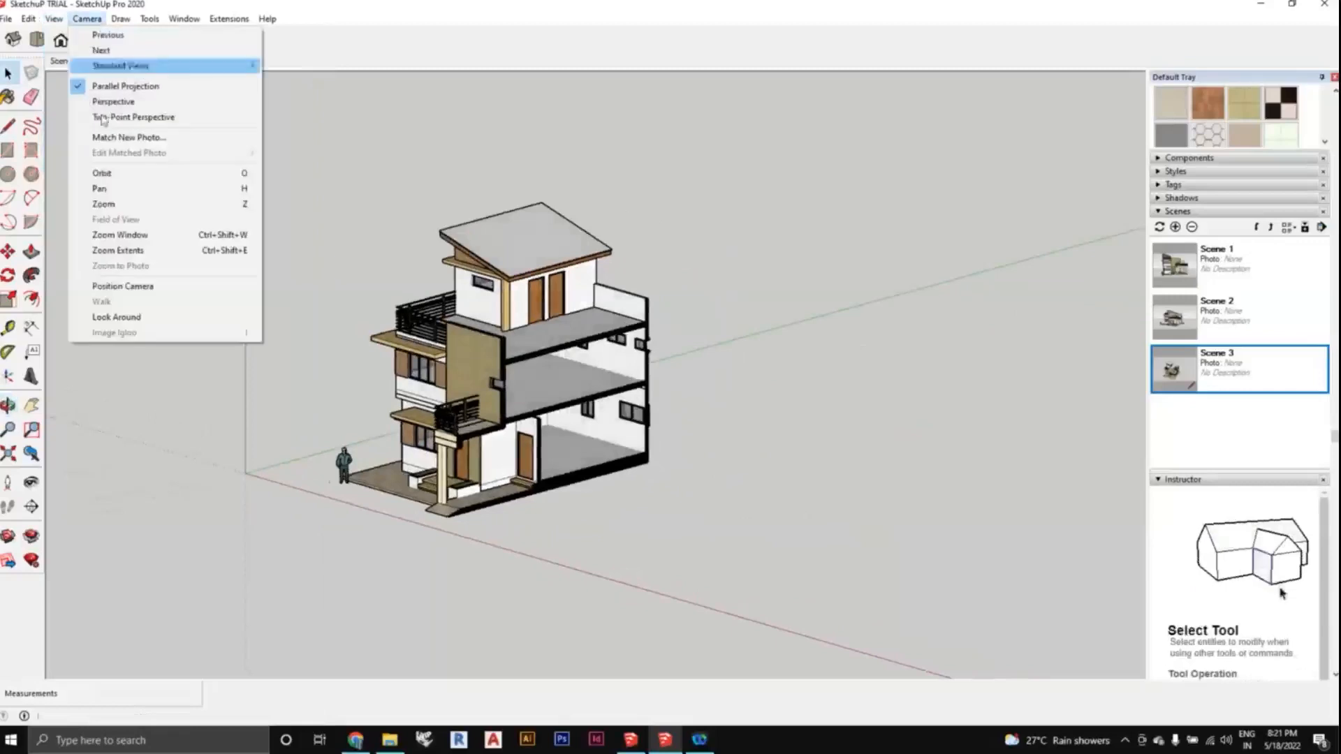
pyautogui.click(113, 101)
pyautogui.scroll(5, 577, 400)
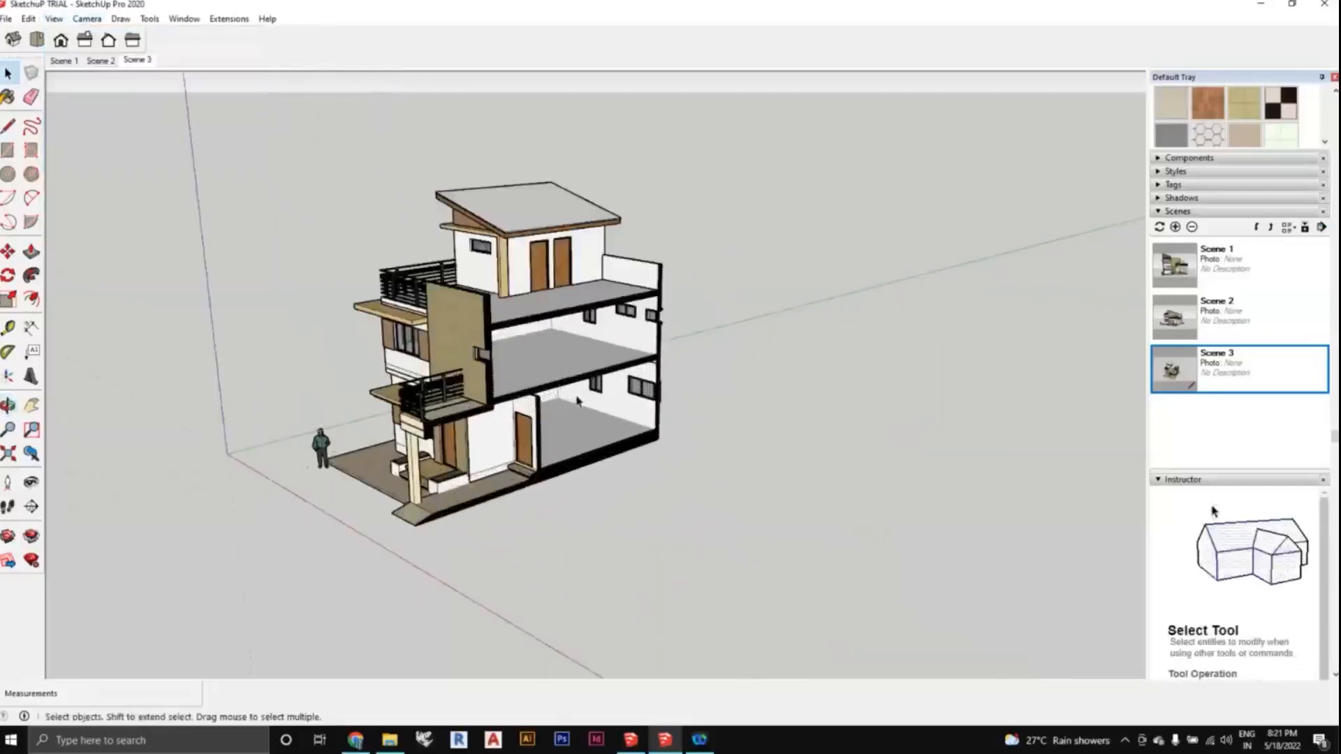
# Frame the sectioned house from an angle facing the cut interior and save the view as a new scene.
pyautogui.moveTo(579, 402); pyautogui.dragTo(724, 461, button='middle')
pyautogui.scroll(2, 590, 412)
pyautogui.scroll(-1, 590, 413)
pyautogui.keyDown('shift'); pyautogui.moveTo(619, 412); pyautogui.dragTo(713, 433, button='middle'); pyautogui.keyUp('shift')
pyautogui.moveTo(712, 433); pyautogui.dragTo(631, 379, button='middle')
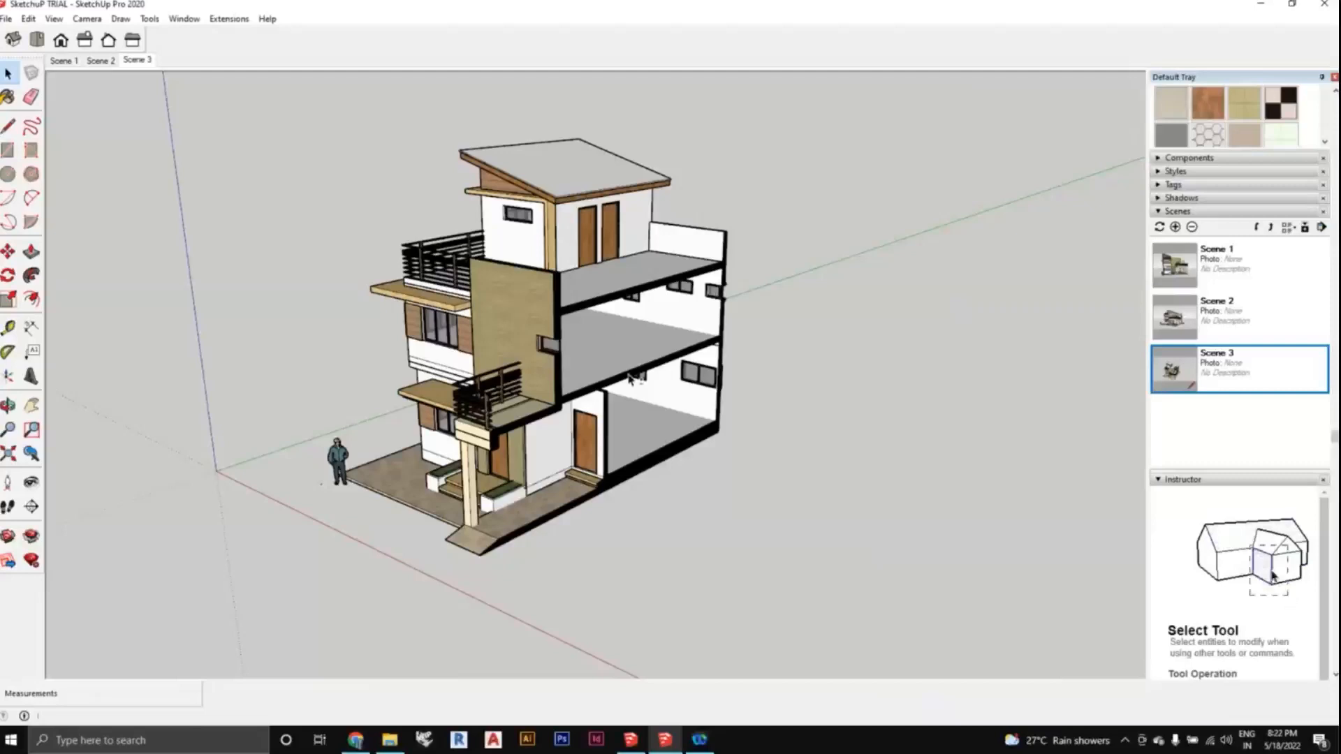
pyautogui.moveTo(633, 380); pyautogui.dragTo(487, 197, button='middle')
pyautogui.moveTo(765, 384); pyautogui.dragTo(682, 350, button='middle')
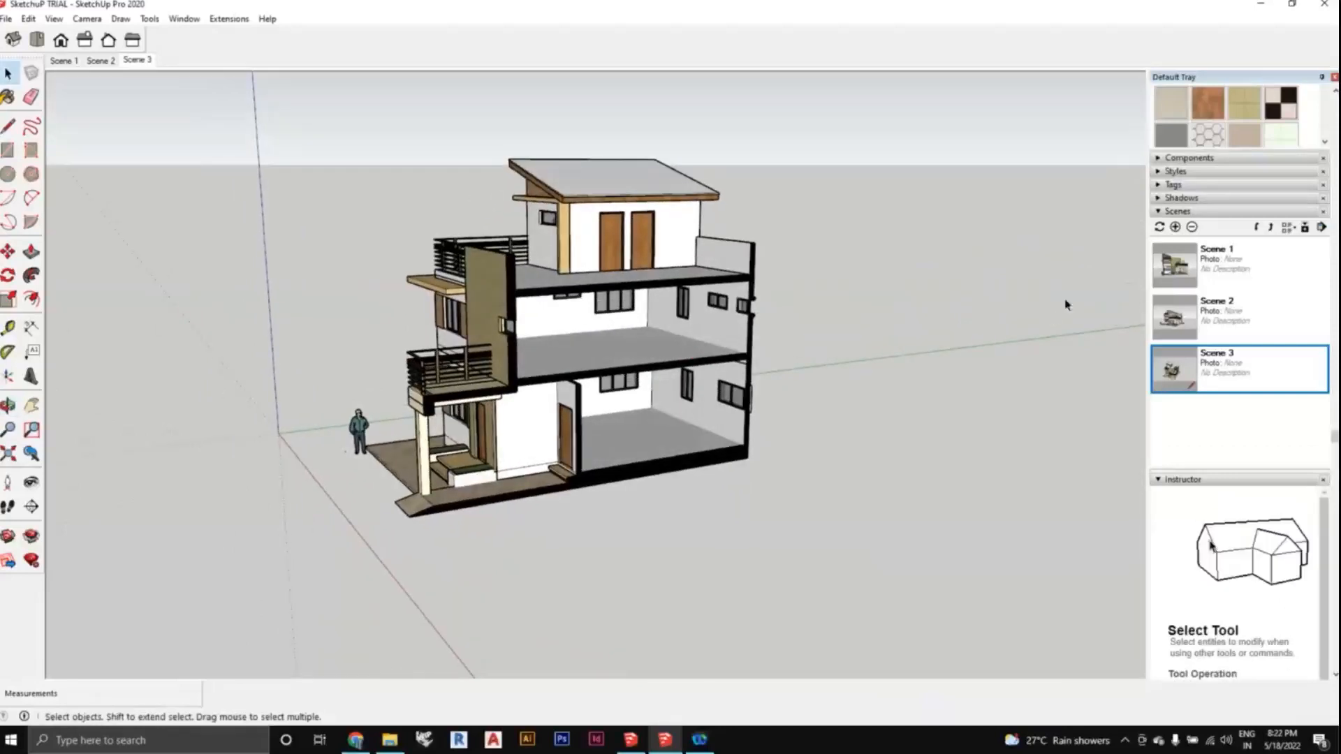
pyautogui.click(1176, 227)
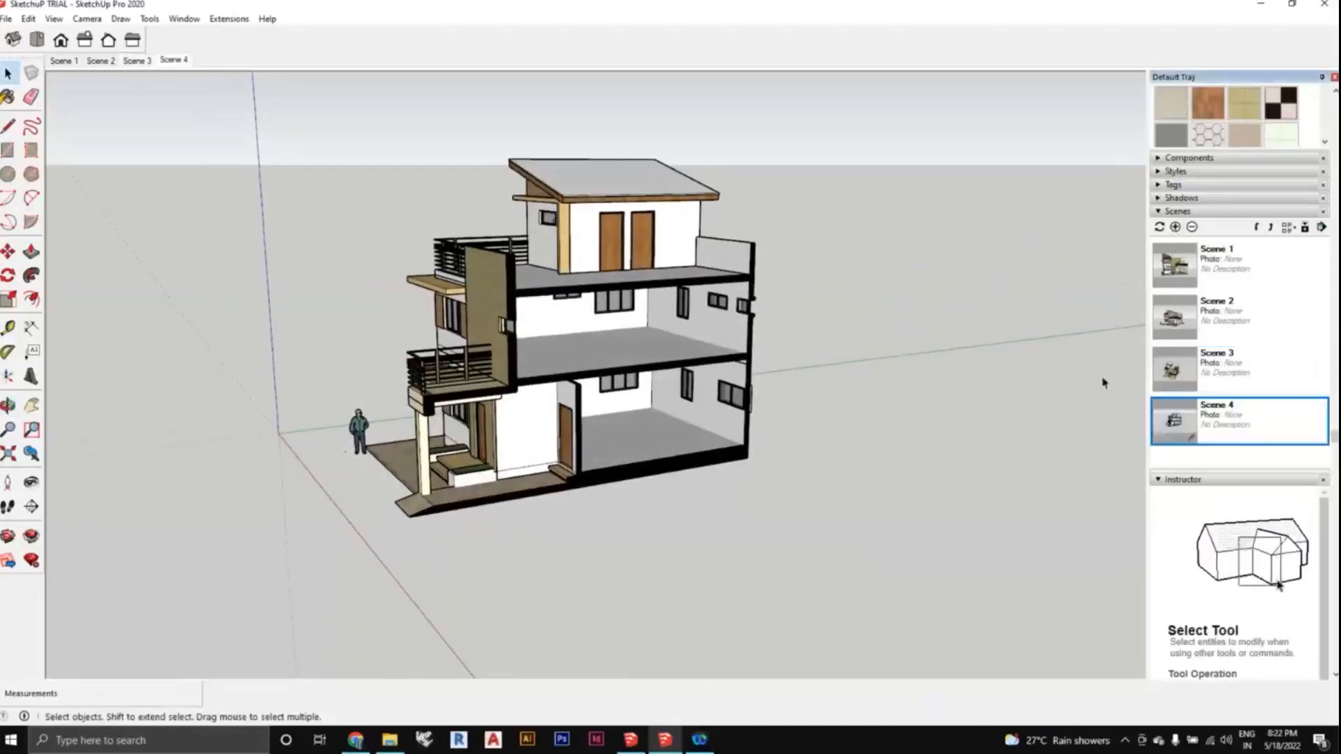
# Play the scene animation starting from Scene 1, then close it and view the whole house from above.
pyautogui.click(1188, 269)
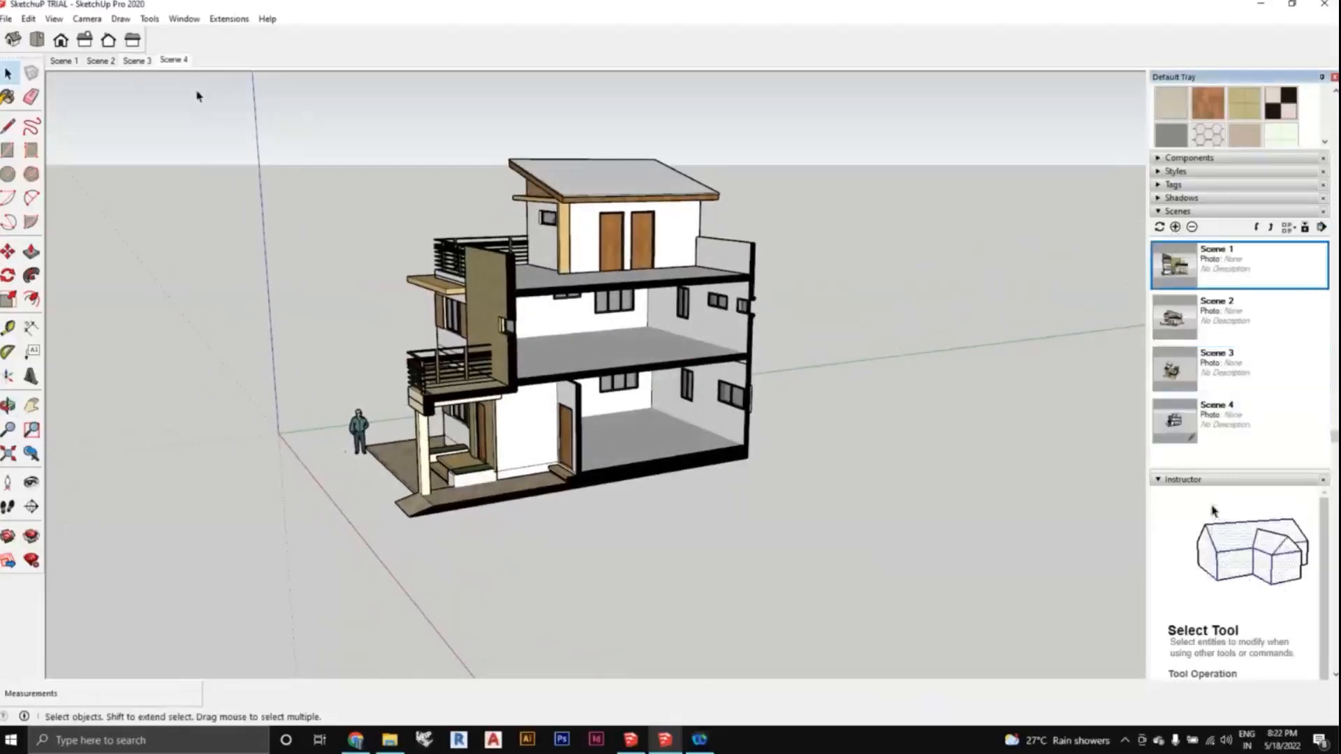
pyautogui.rightClick(62, 62)
pyautogui.click(113, 172)
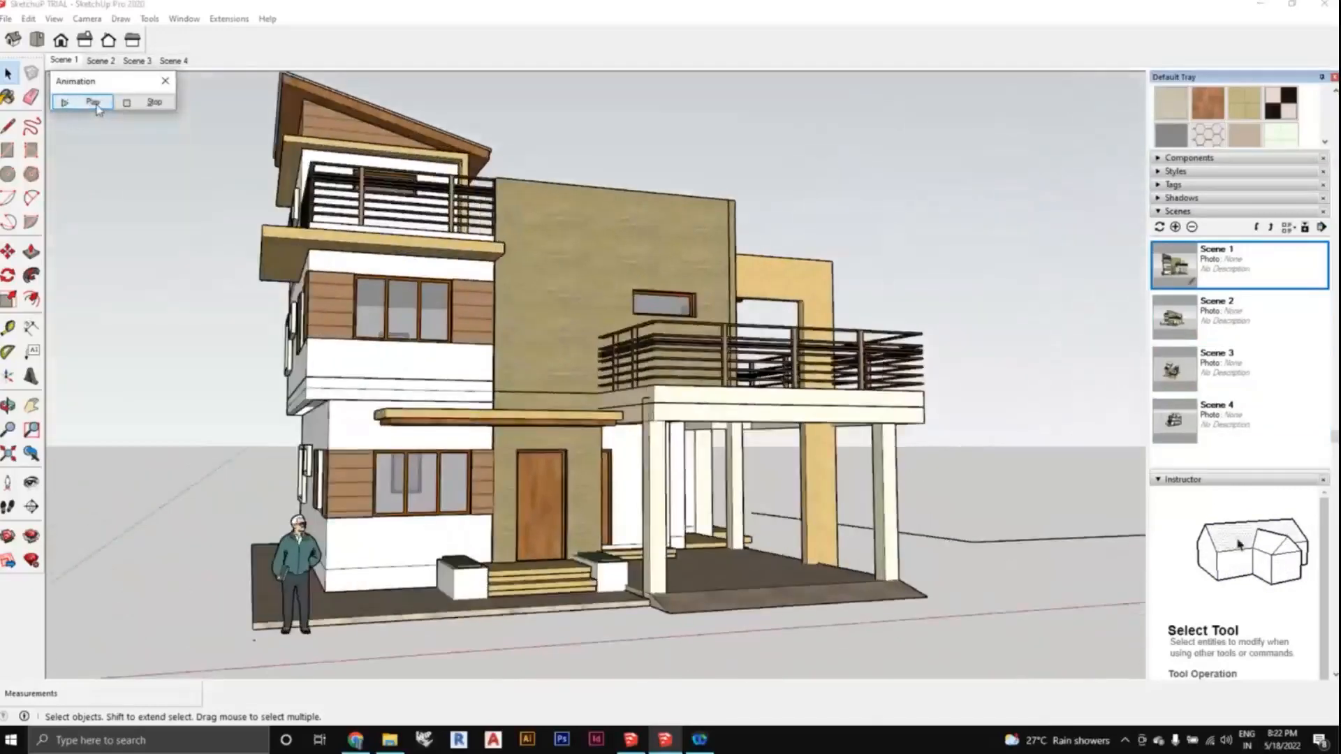
pyautogui.click(84, 102)
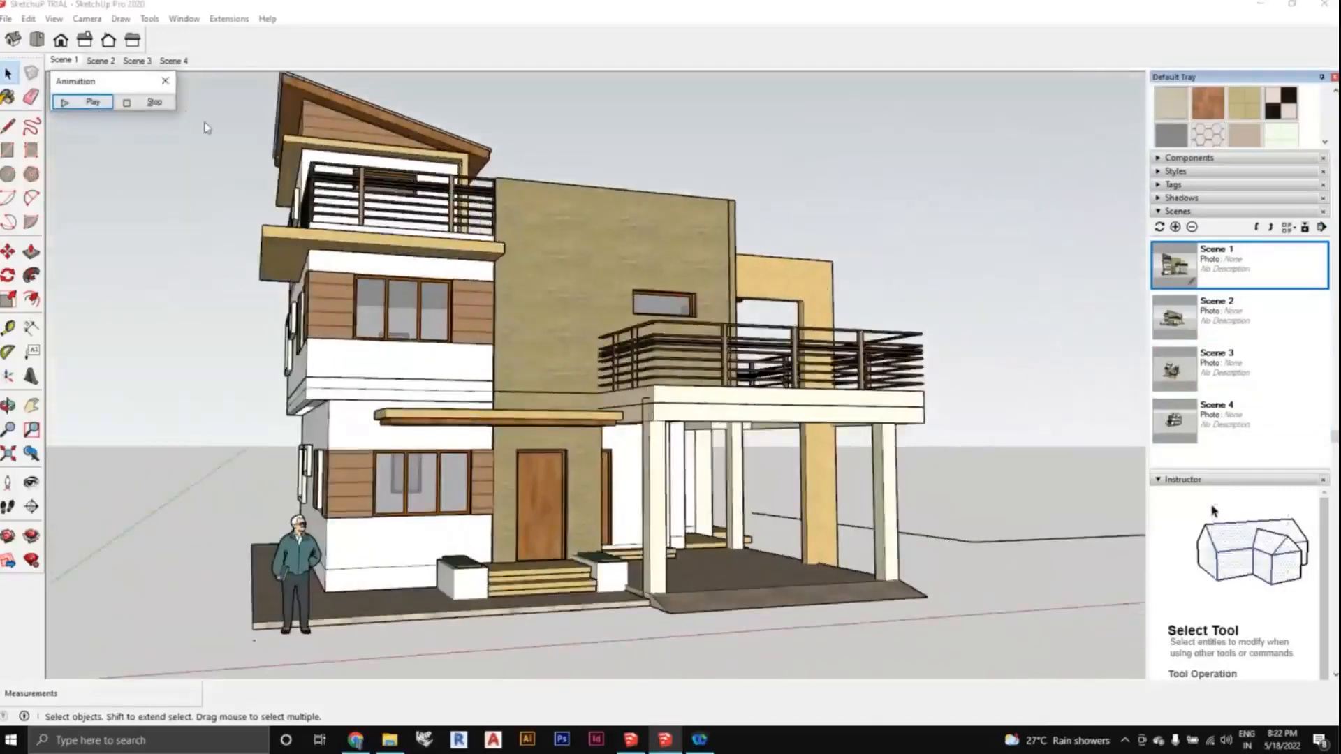
pyautogui.scroll(-2, 725, 293)
pyautogui.moveTo(724, 294); pyautogui.dragTo(741, 360, button='middle')
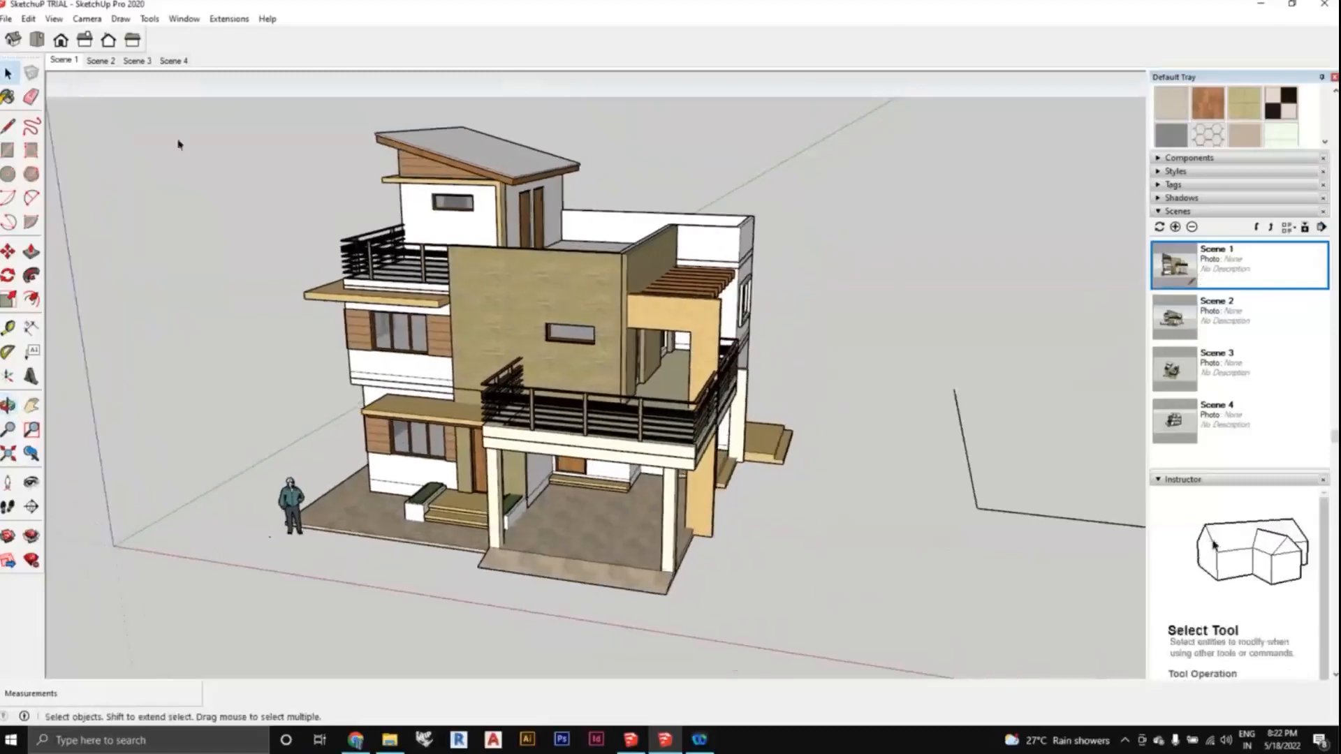
# Open the animation export with the MP4 H.264 video type, look through the Documents folder, and close it without exporting.
pyautogui.click(5, 20)
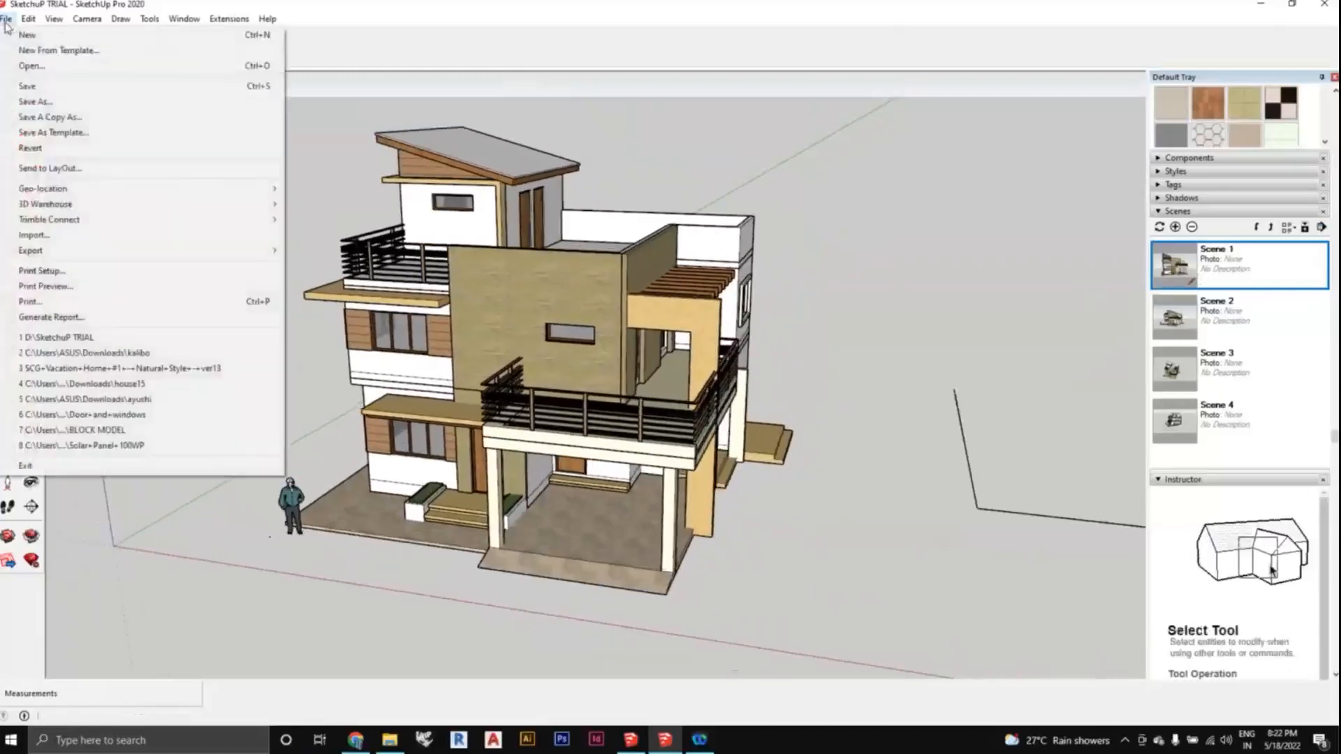
pyautogui.moveTo(230, 252)
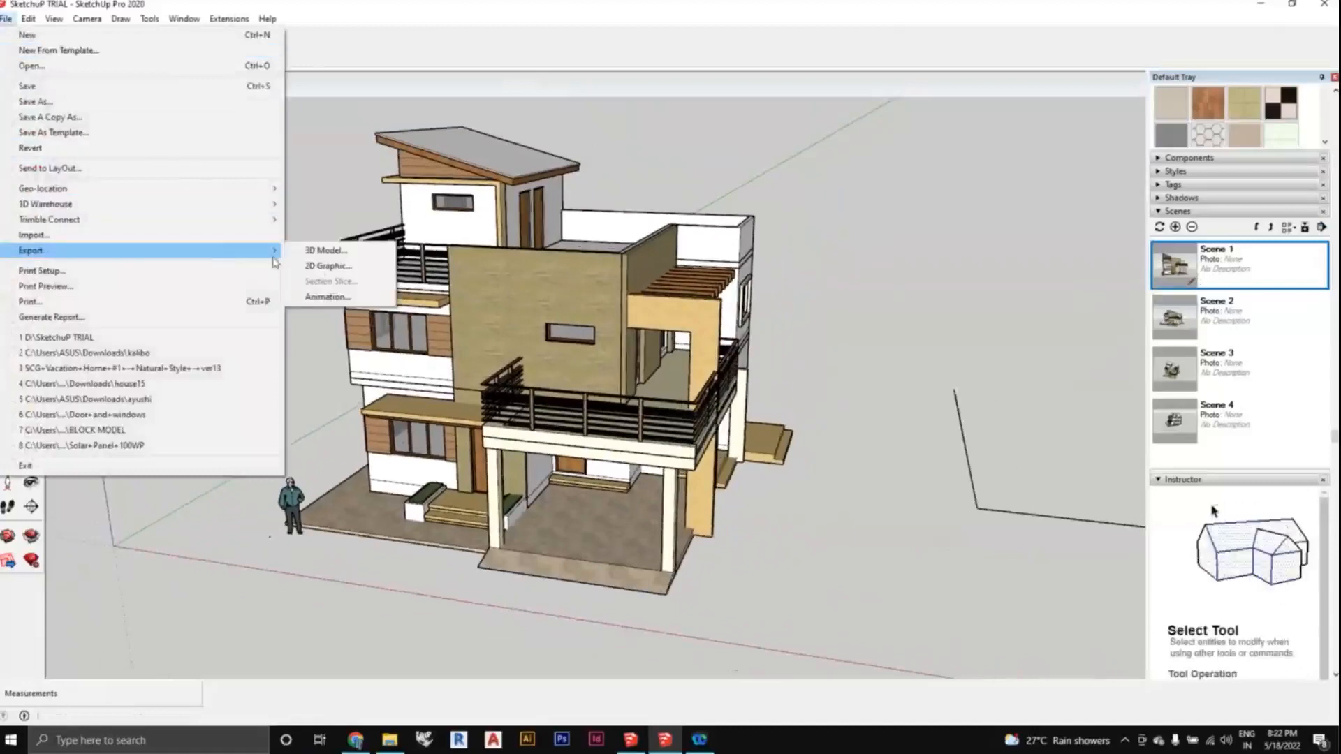
pyautogui.click(326, 296)
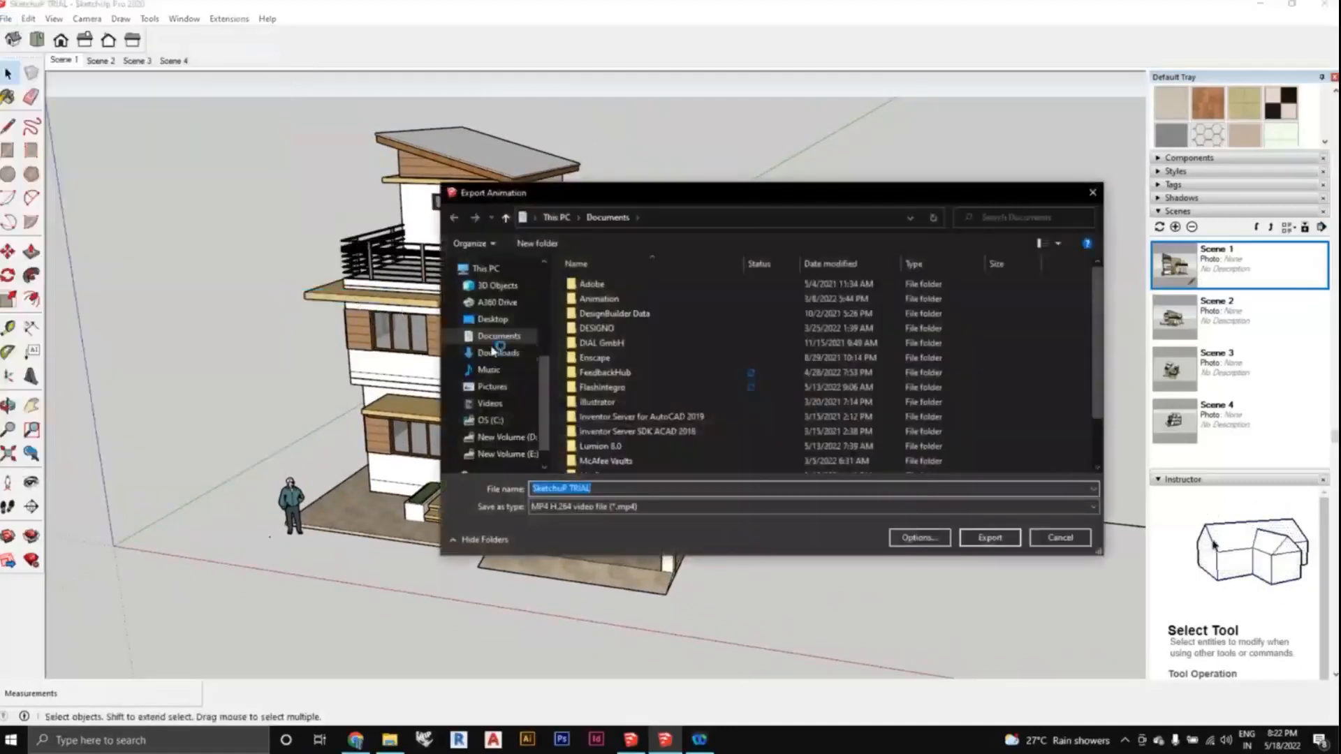
pyautogui.scroll(-1, 601, 373)
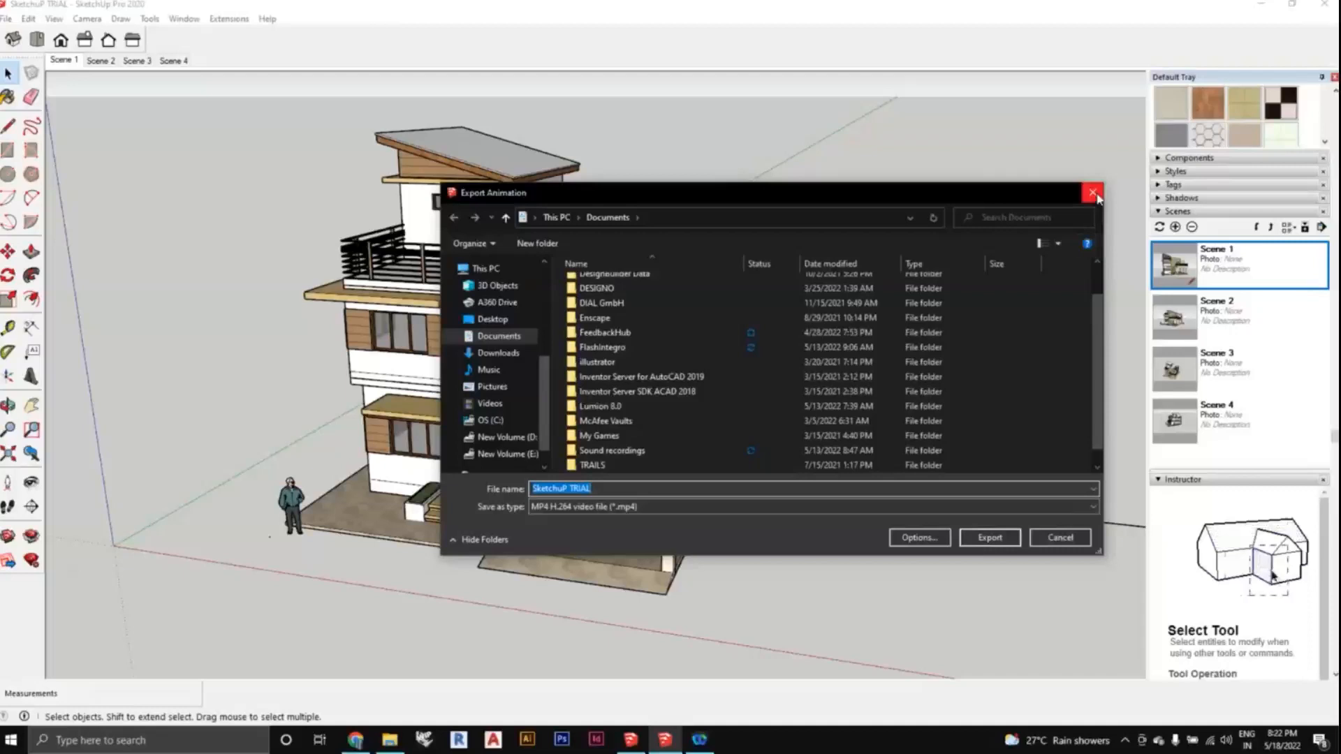
pyautogui.click(1093, 194)
pyautogui.moveTo(940, 260); pyautogui.dragTo(940, 620, button='middle')
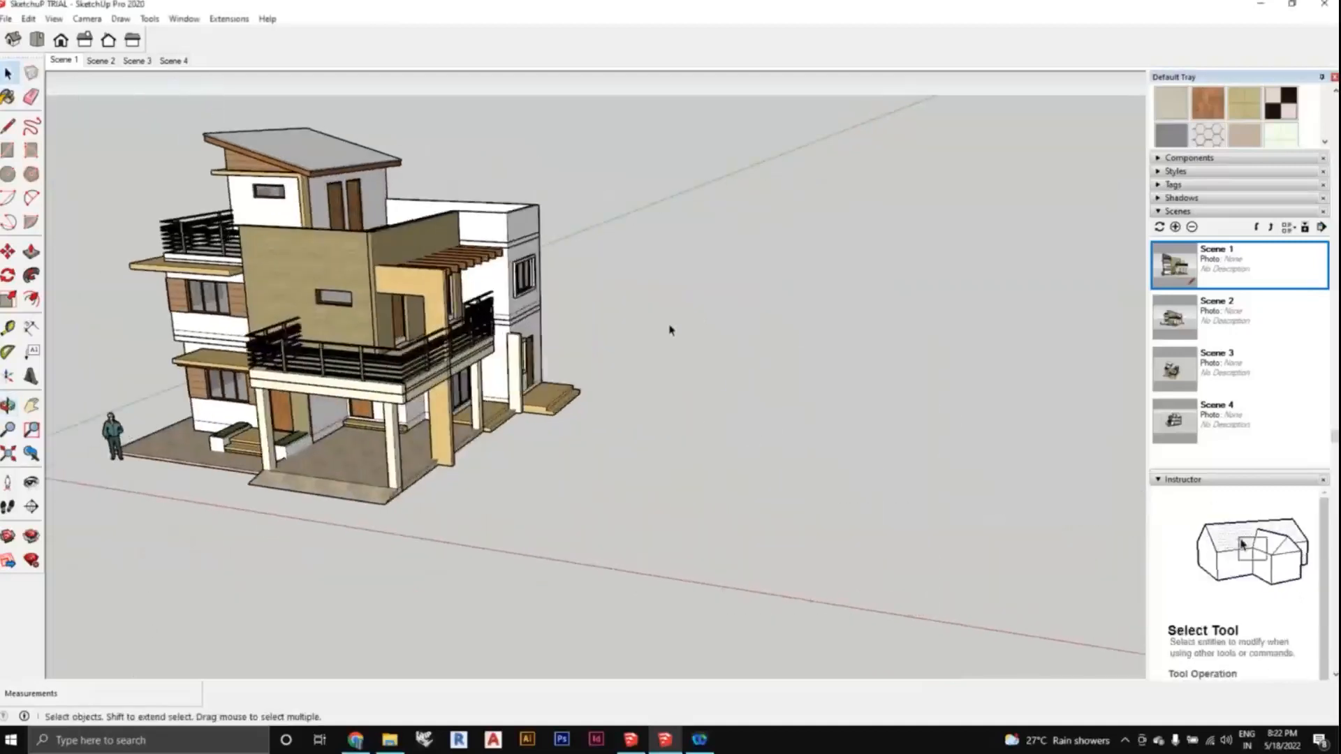
pyautogui.moveTo(670, 329); pyautogui.dragTo(789, 413, button='middle')
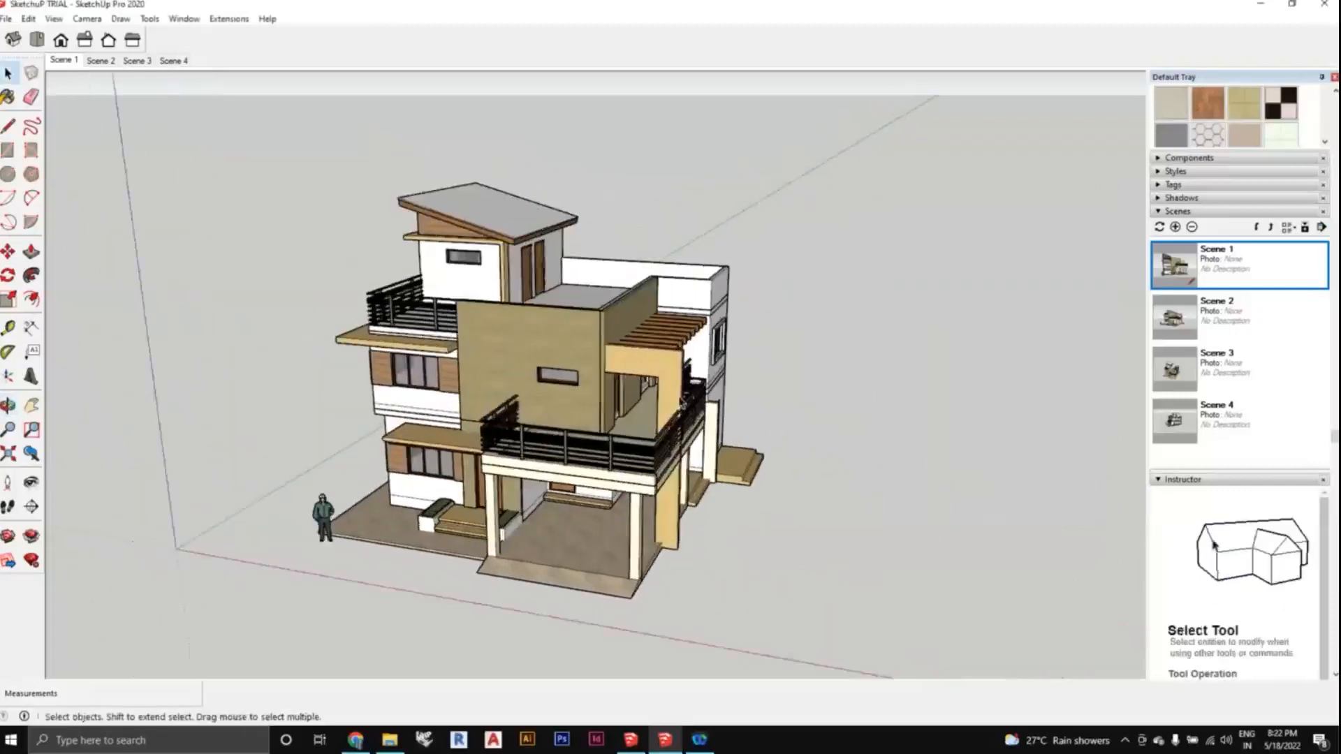
pyautogui.scroll(1, 701, 394)
pyautogui.moveTo(701, 394); pyautogui.dragTo(729, 441, button='middle')
pyautogui.scroll(1, 691, 401)
pyautogui.scroll(-1, 727, 432)
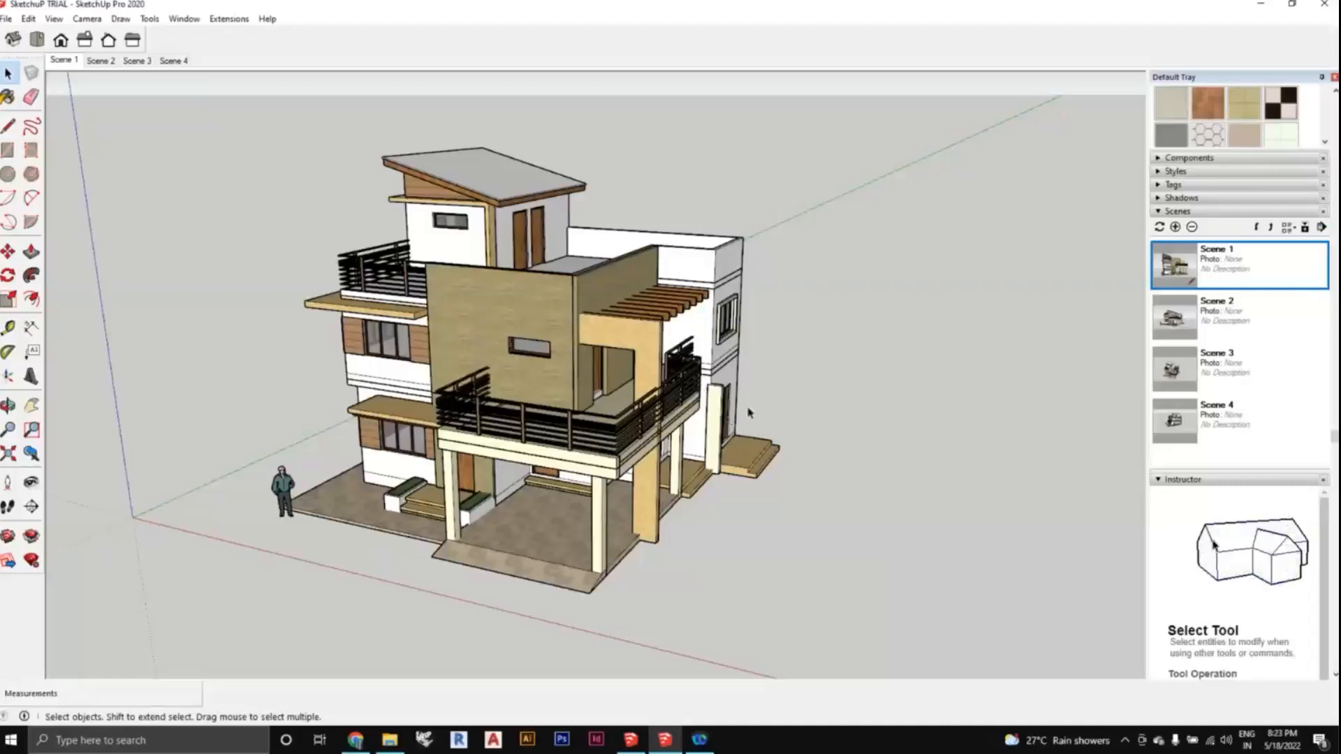
pyautogui.moveTo(756, 417); pyautogui.dragTo(761, 412, button='middle')
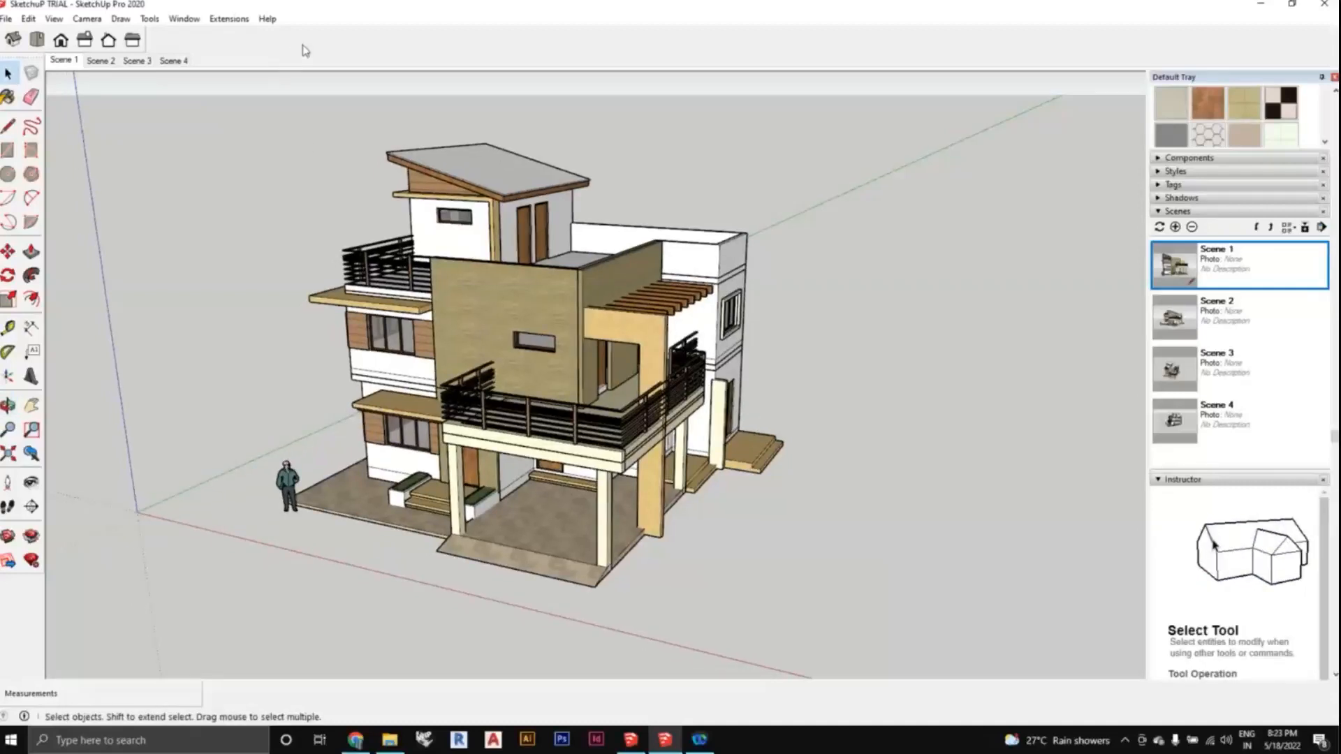
# Display the Shadows toolbar and place it at the upper edge of the drawing area, clear of the house.
pyautogui.click(54, 18)
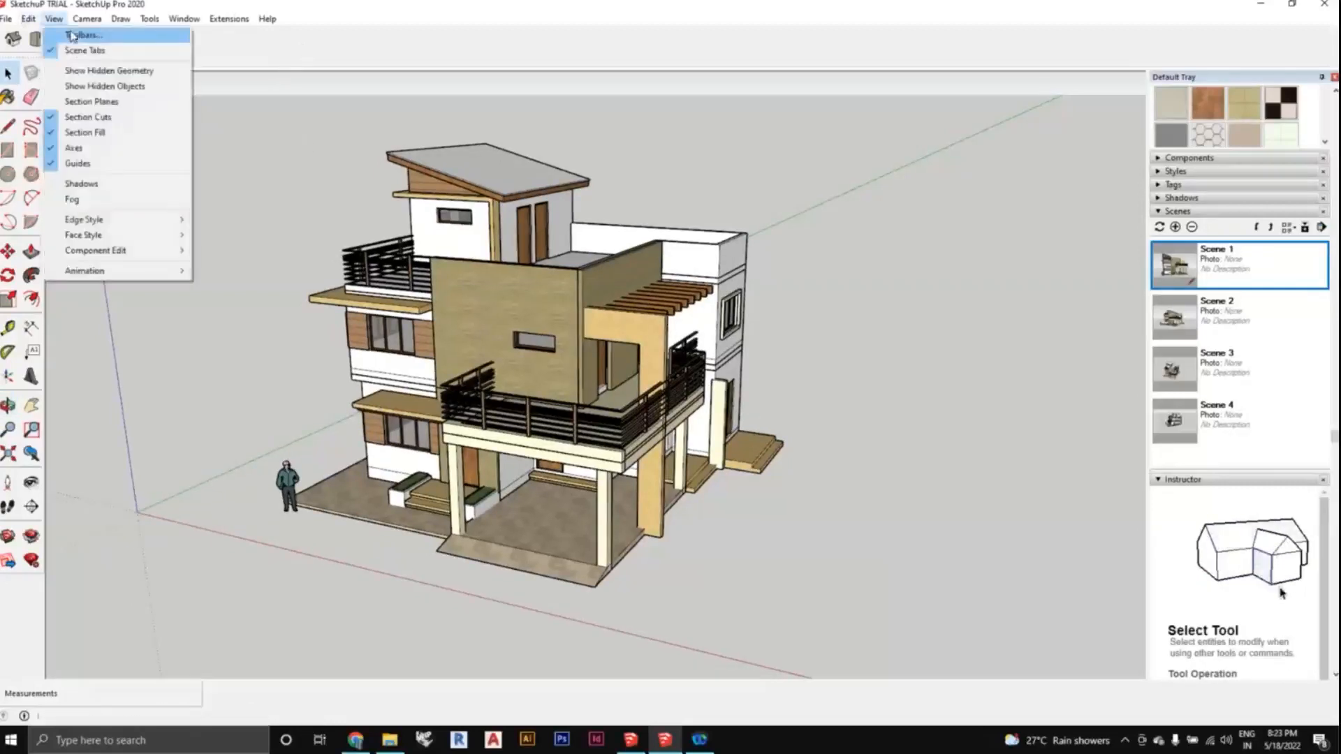
pyautogui.click(72, 36)
pyautogui.scroll(-5, 571, 409)
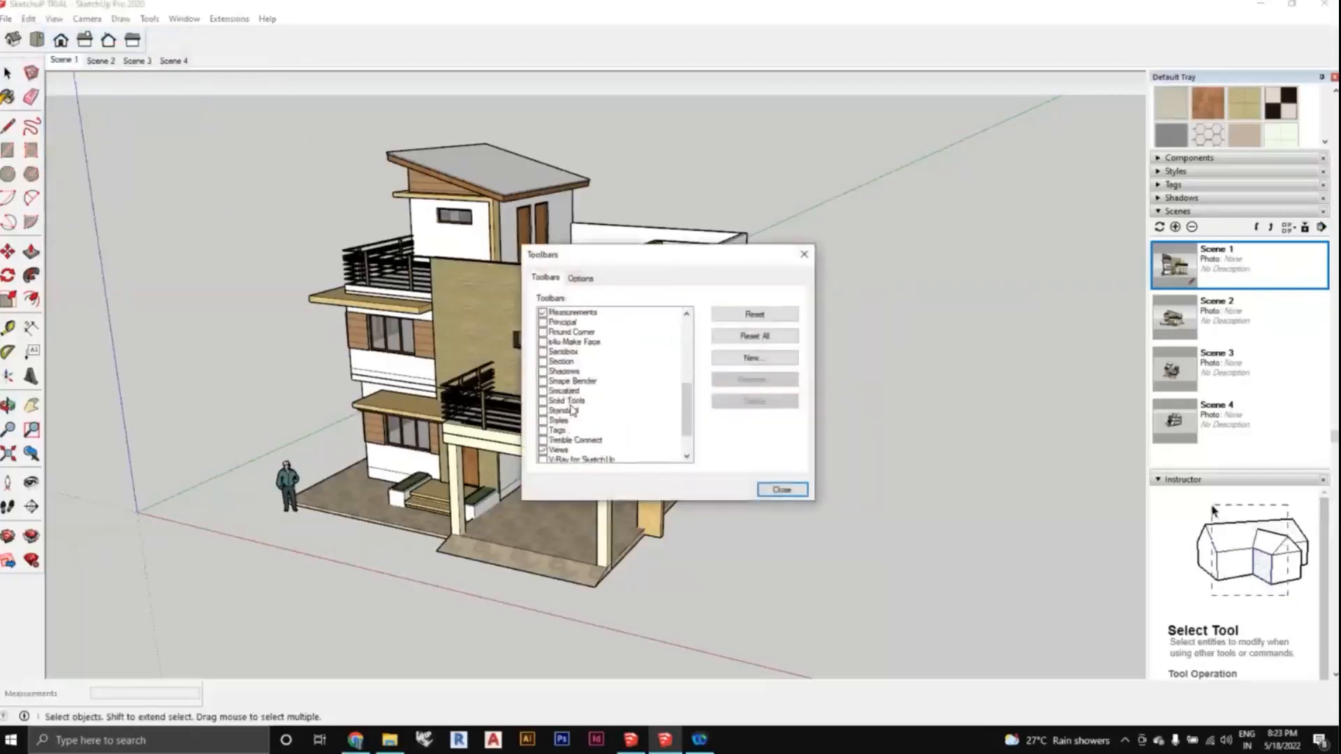
pyautogui.scroll(-1, 559, 405)
pyautogui.click(543, 363)
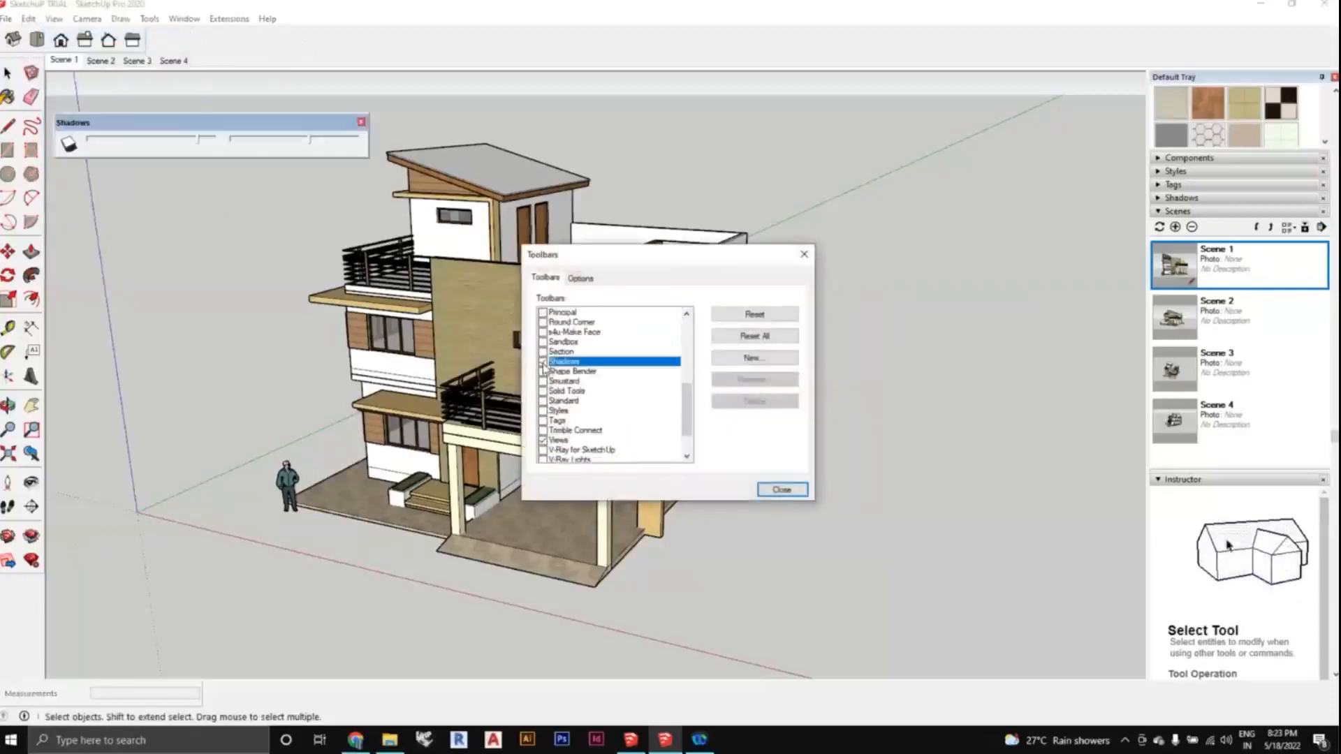
pyautogui.click(776, 492)
pyautogui.scroll(-1, 297, 245)
pyautogui.moveTo(296, 246); pyautogui.dragTo(296, 260, button='middle')
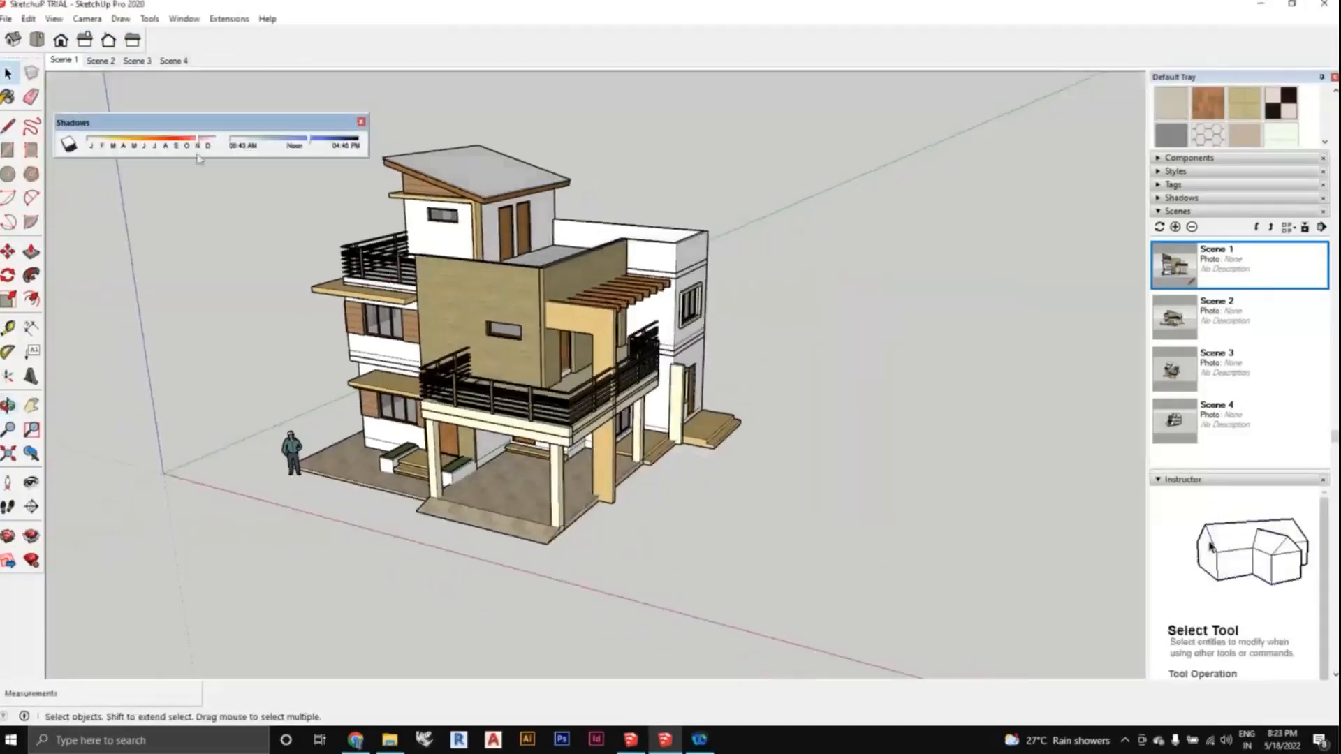
pyautogui.moveTo(260, 122); pyautogui.dragTo(265, 96)
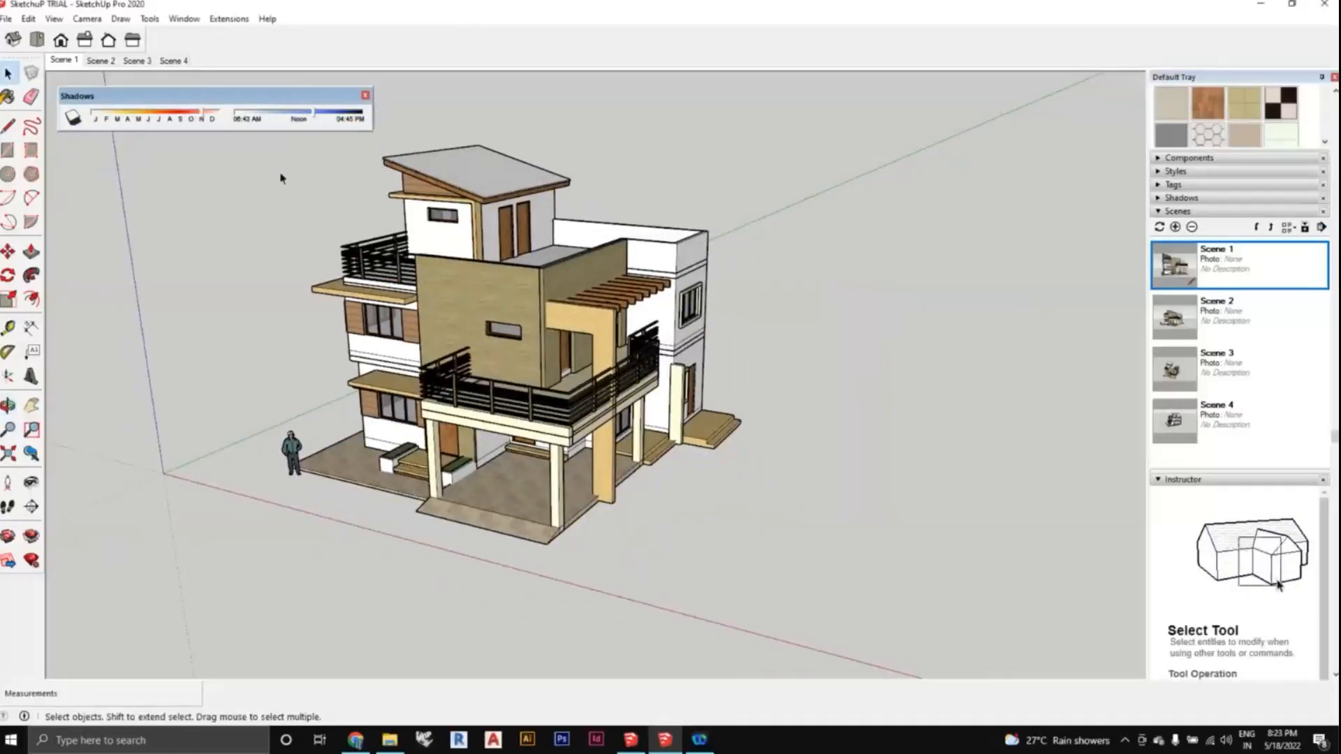
# Turn on the model's shadows and look at the house and its cast shadow from a higher angle.
pyautogui.moveTo(447, 293)
pyautogui.mouseDown(button='middle')
pyautogui.moveTo(467, 289)
pyautogui.moveTo(466, 302)
pyautogui.mouseUp(button='middle')
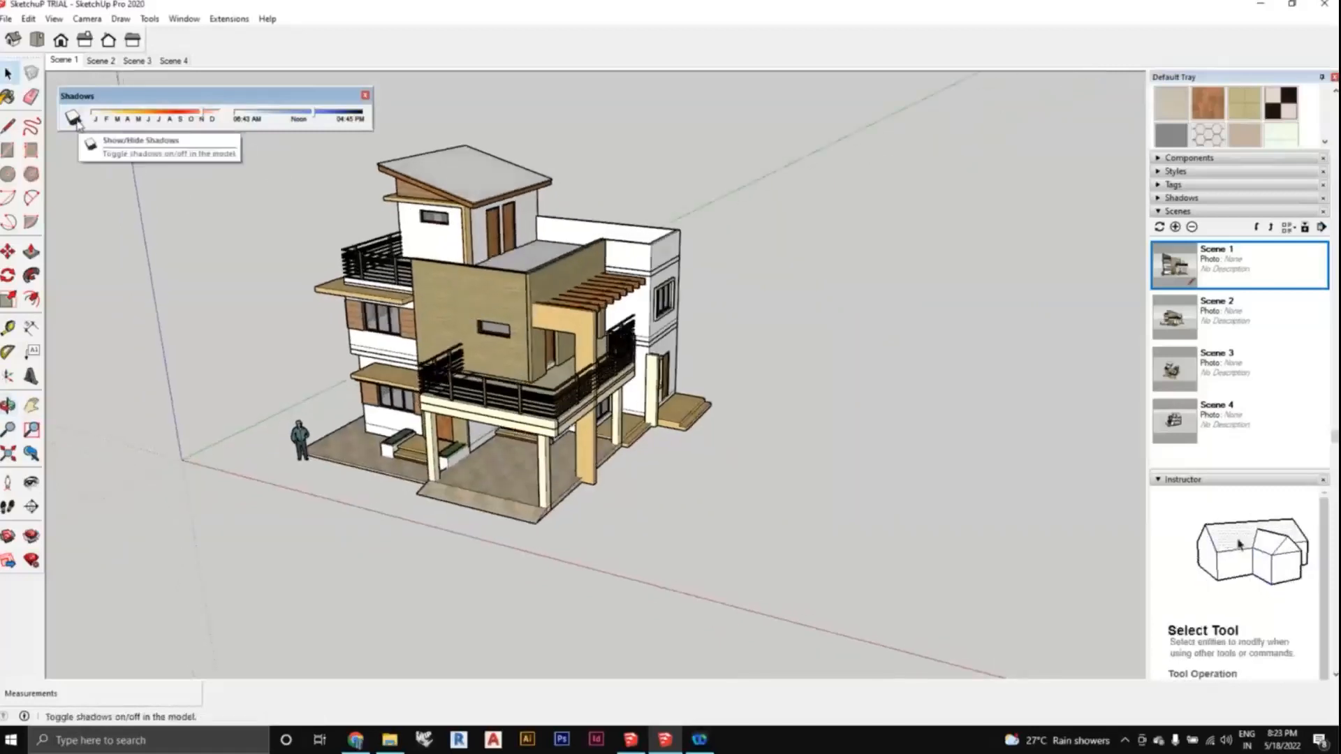
pyautogui.click(73, 120)
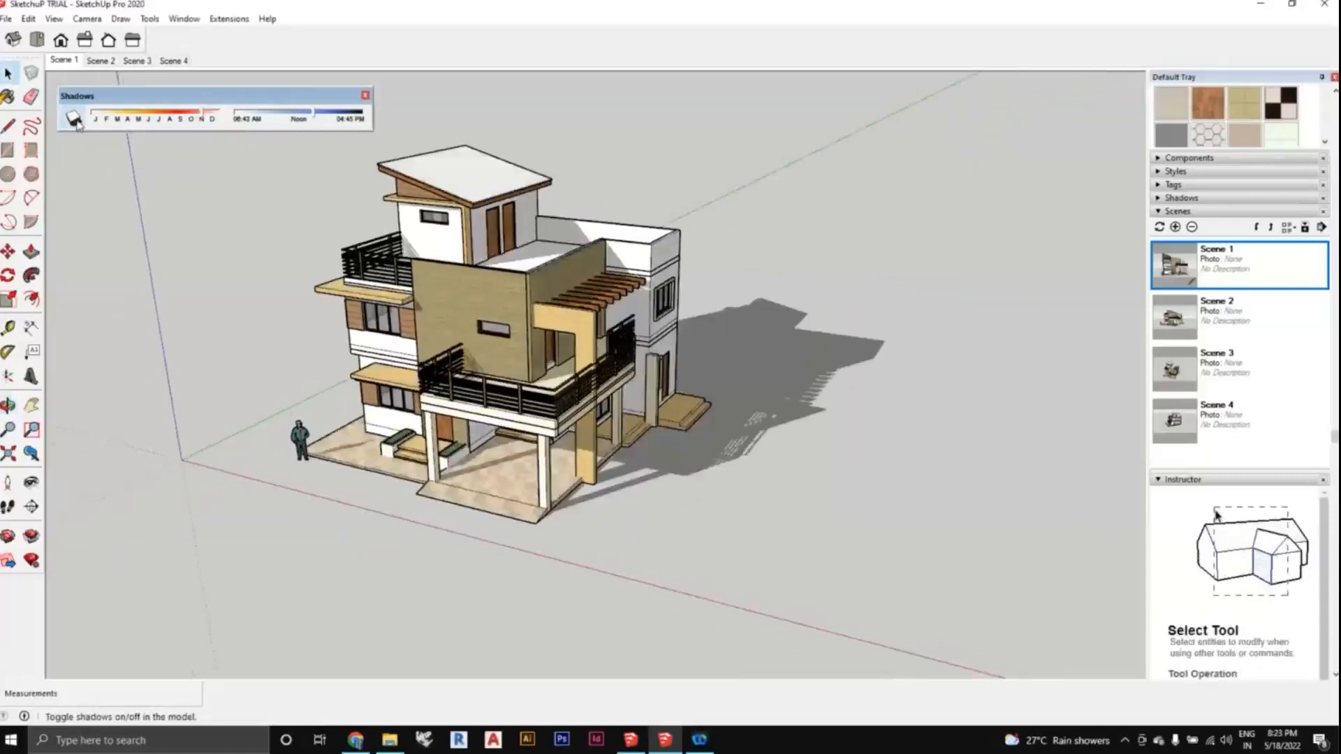
pyautogui.moveTo(322, 275); pyautogui.dragTo(538, 358, button='middle')
pyautogui.scroll(3, 545, 362)
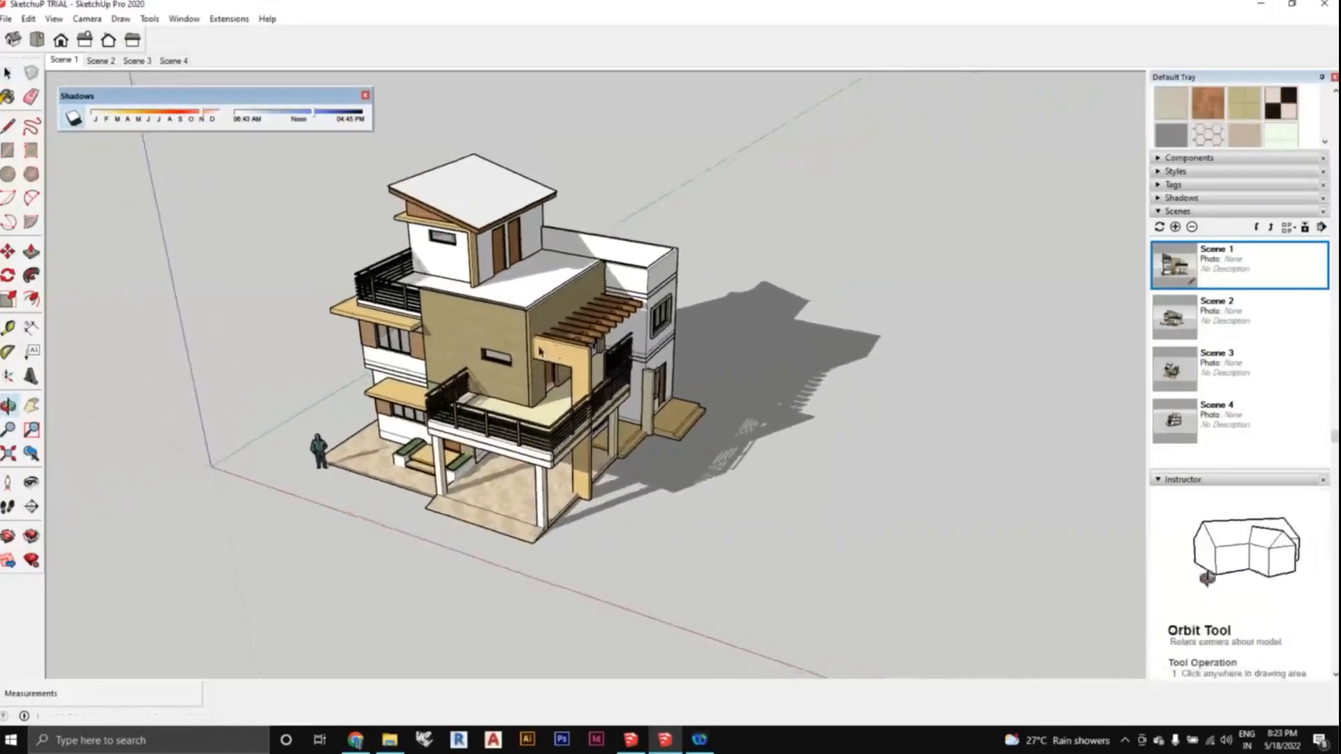
# Shift the shadow date back to about September and the shadow time to early afternoon.
pyautogui.moveTo(203, 119)
pyautogui.mouseDown()
pyautogui.moveTo(134, 124)
pyautogui.moveTo(228, 110)
pyautogui.moveTo(178, 117)
pyautogui.mouseUp()
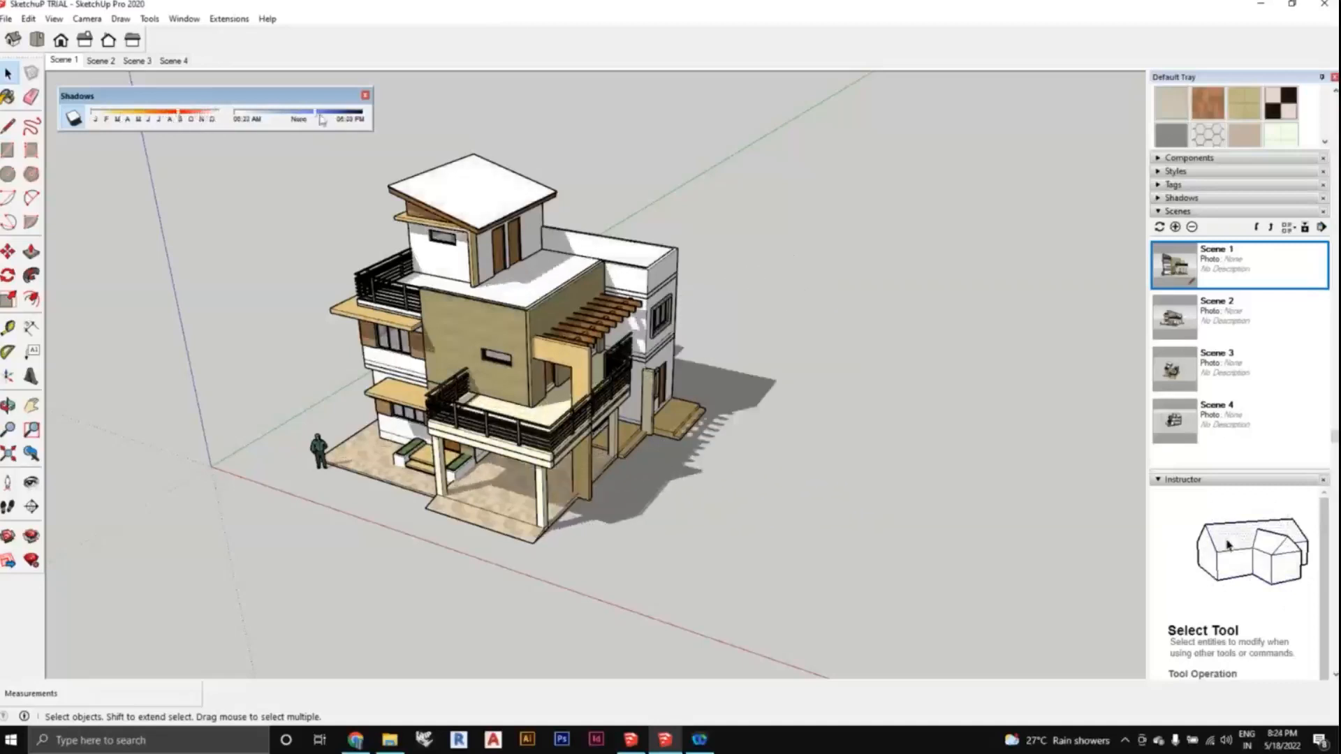
pyautogui.click(319, 118)
pyautogui.moveTo(294, 121)
pyautogui.mouseDown()
pyautogui.moveTo(242, 122)
pyautogui.moveTo(359, 120)
pyautogui.moveTo(306, 121)
pyautogui.moveTo(319, 120)
pyautogui.mouseUp()
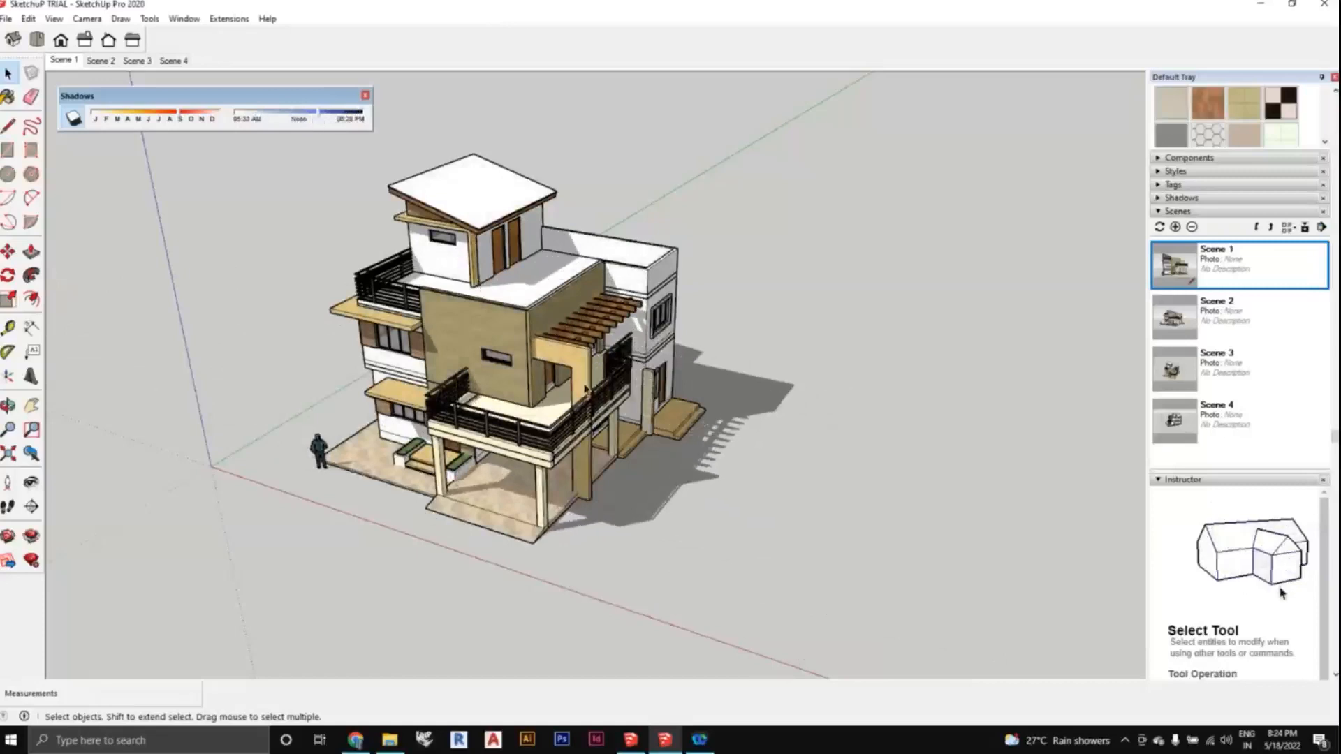
# Turn the model's shadows off, on again, and finally off.
pyautogui.click(76, 122)
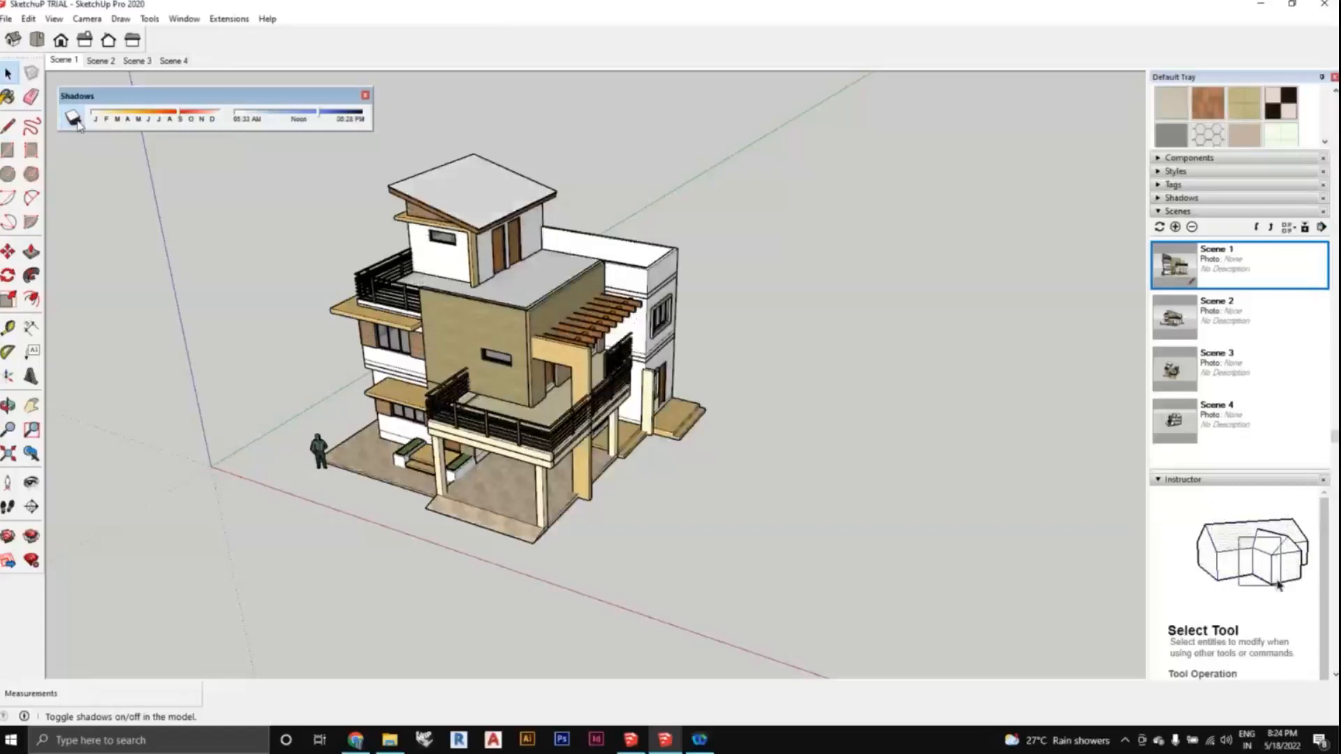
pyautogui.click(73, 119)
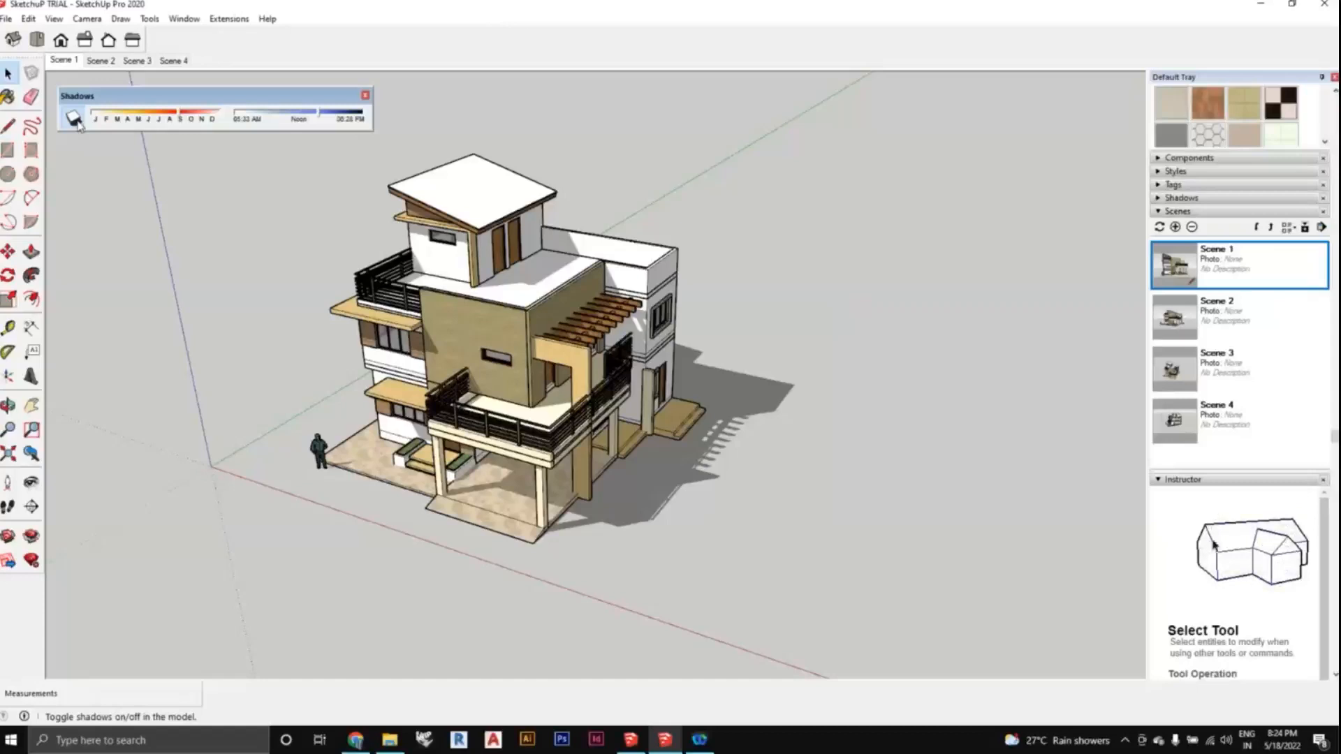
pyautogui.click(73, 119)
pyautogui.moveTo(391, 390); pyautogui.dragTo(364, 411, button='middle')
pyautogui.scroll(-1, 346, 407)
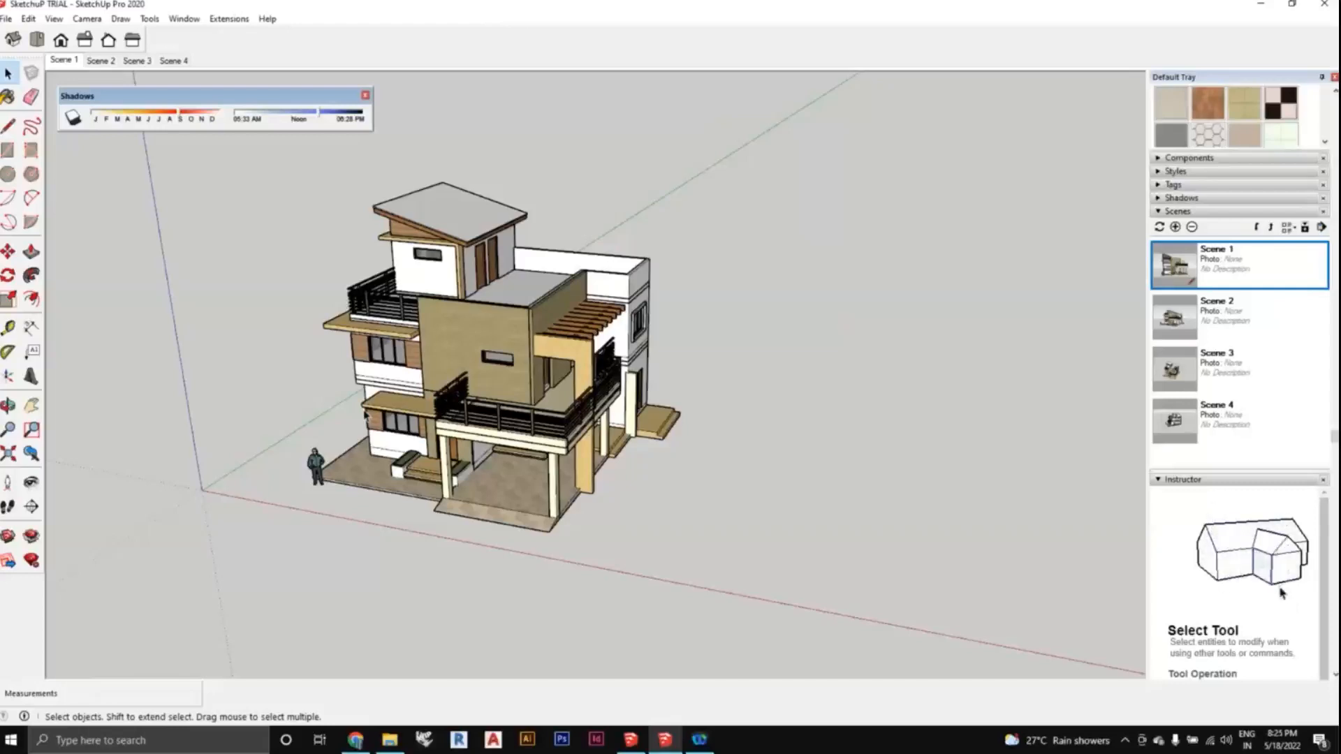
pyautogui.scroll(-3, 374, 415)
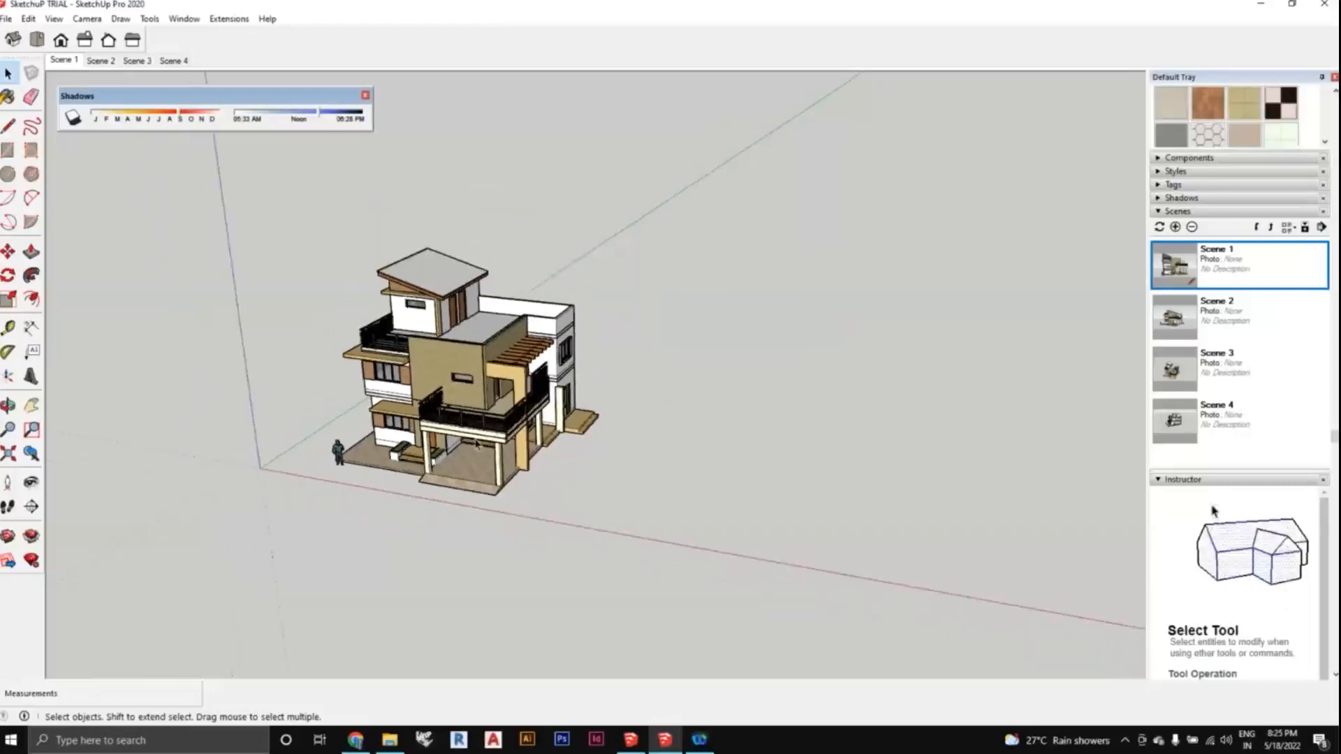
pyautogui.keyDown('shift'); pyautogui.moveTo(457, 447); pyautogui.dragTo(566, 458, button='middle'); pyautogui.keyUp('shift')
pyautogui.scroll(2, 518, 451)
pyautogui.scroll(1, 518, 445)
pyautogui.scroll(1, 546, 431)
pyautogui.scroll(-1, 549, 438)
pyautogui.scroll(1, 529, 450)
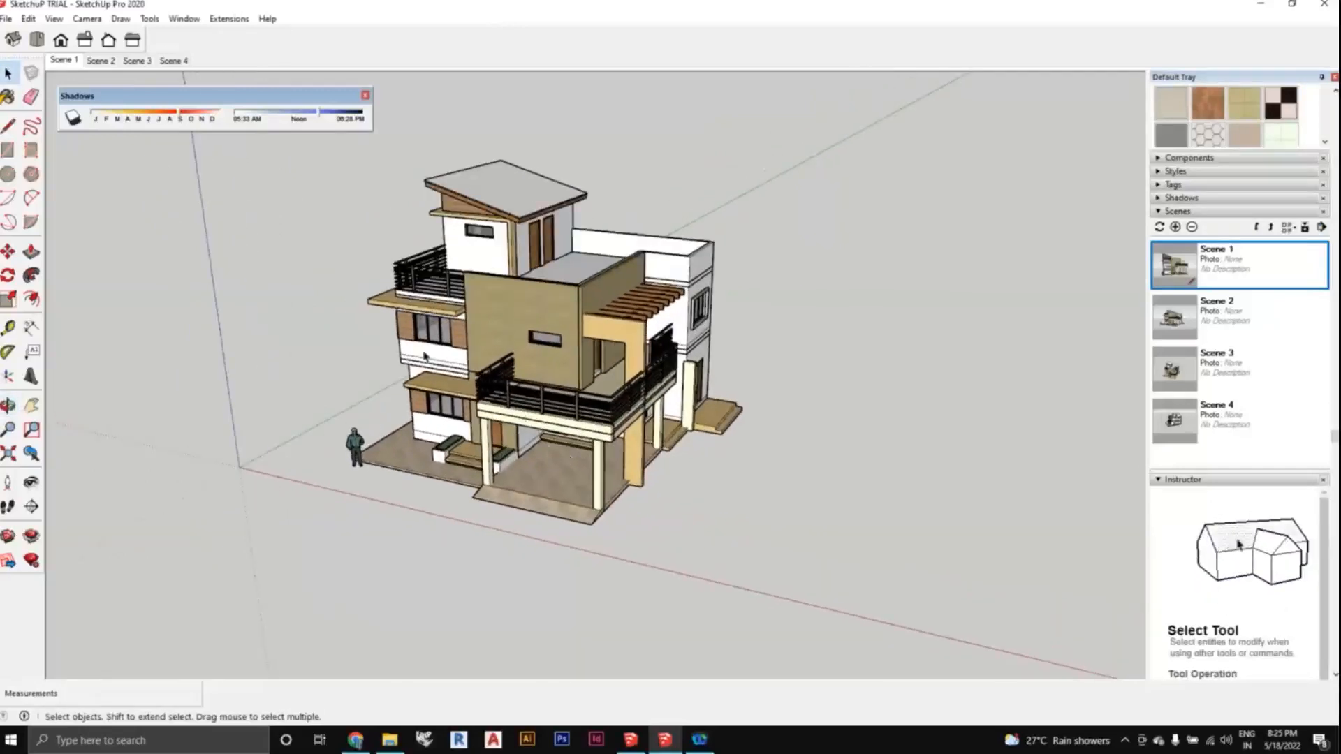
# Expand the Styles settings and browse the Default Styles collection.
pyautogui.scroll(-1, 641, 419)
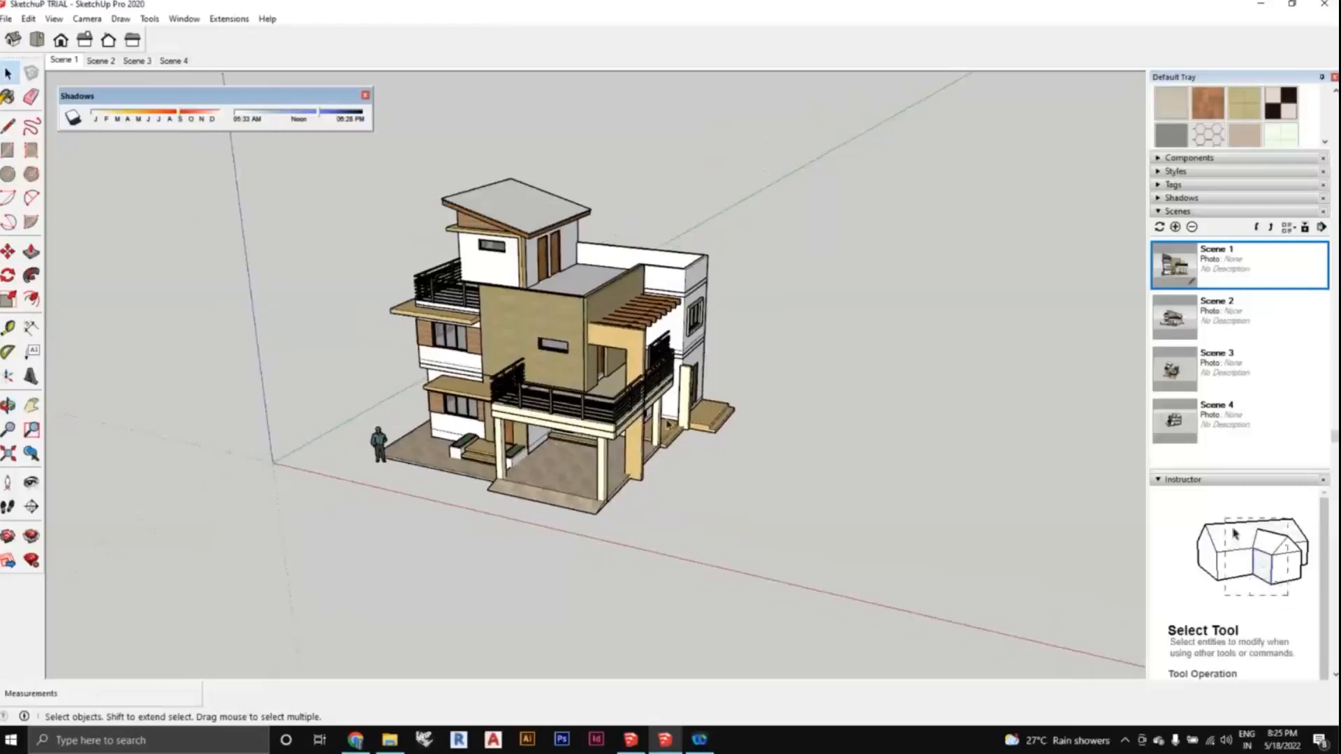
pyautogui.scroll(-1, 651, 376)
pyautogui.keyDown('shift'); pyautogui.moveTo(651, 375); pyautogui.dragTo(622, 386, button='middle'); pyautogui.keyUp('shift')
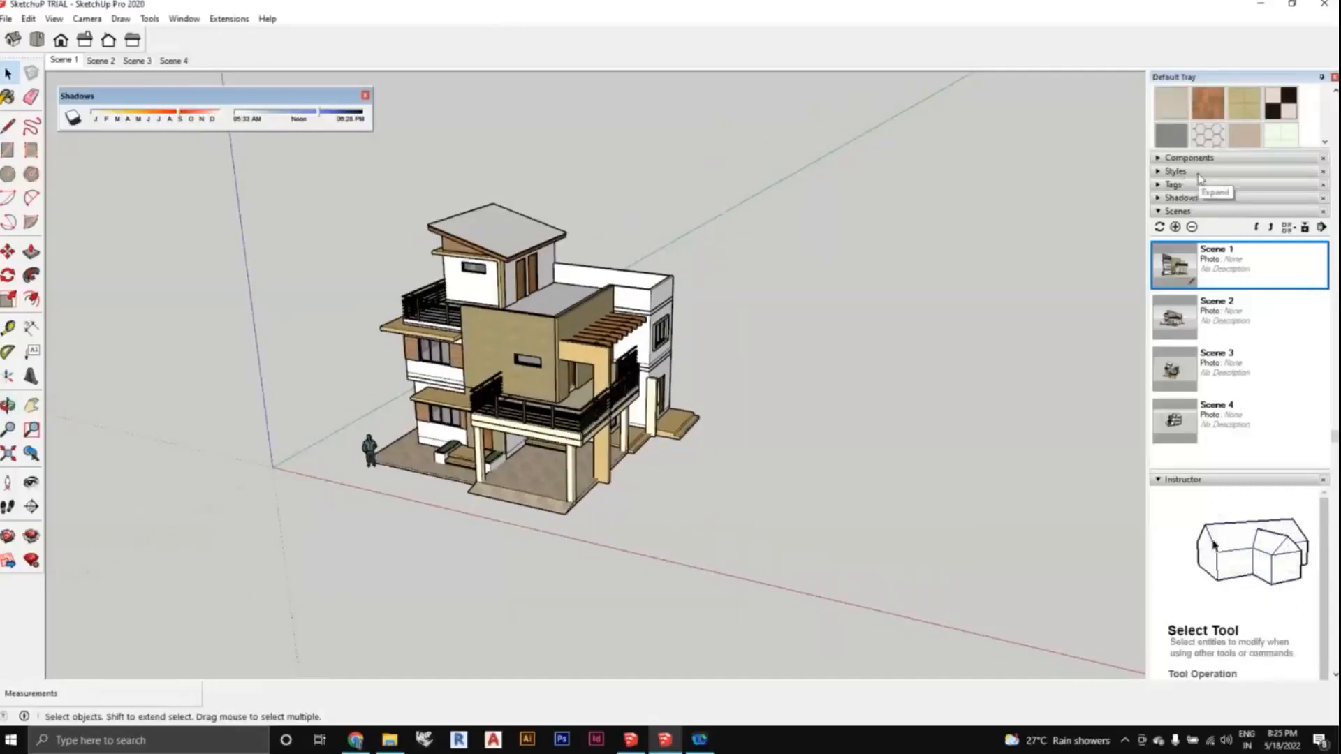
pyautogui.click(1198, 173)
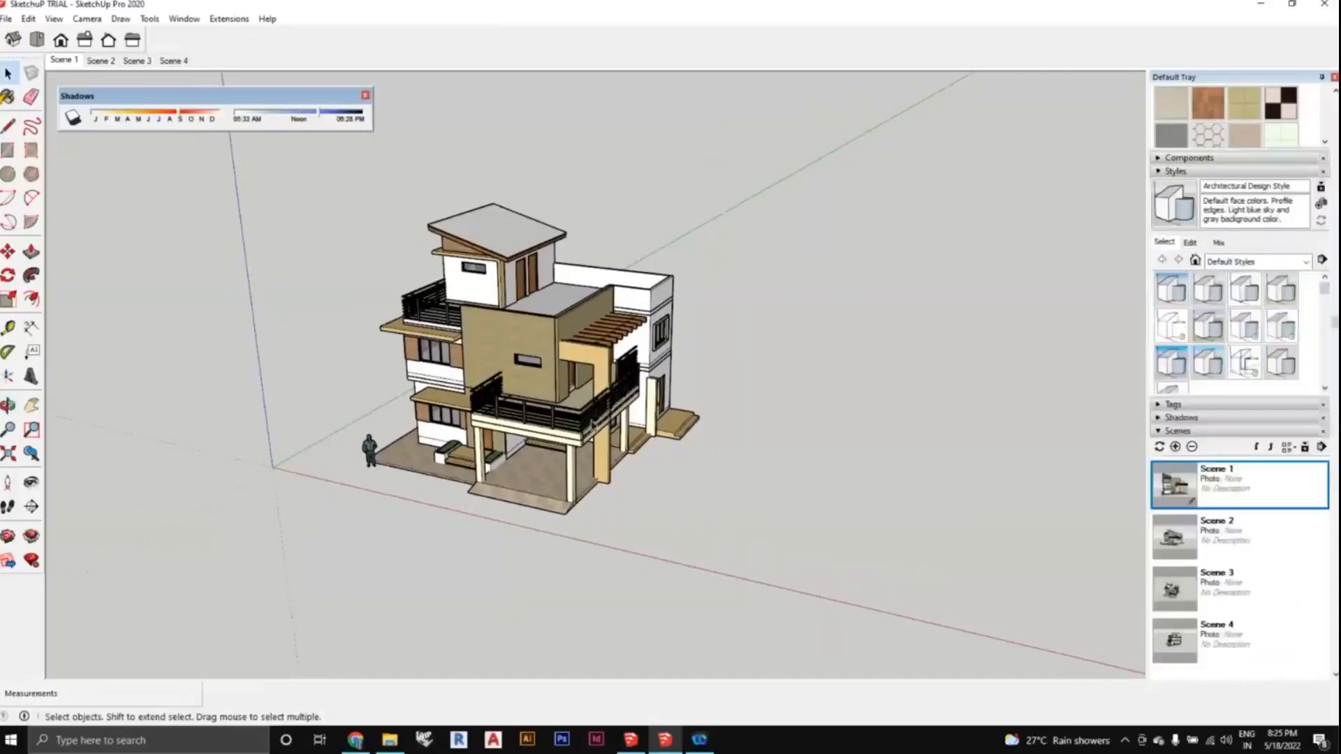
pyautogui.moveTo(592, 423); pyautogui.dragTo(755, 410, button='middle')
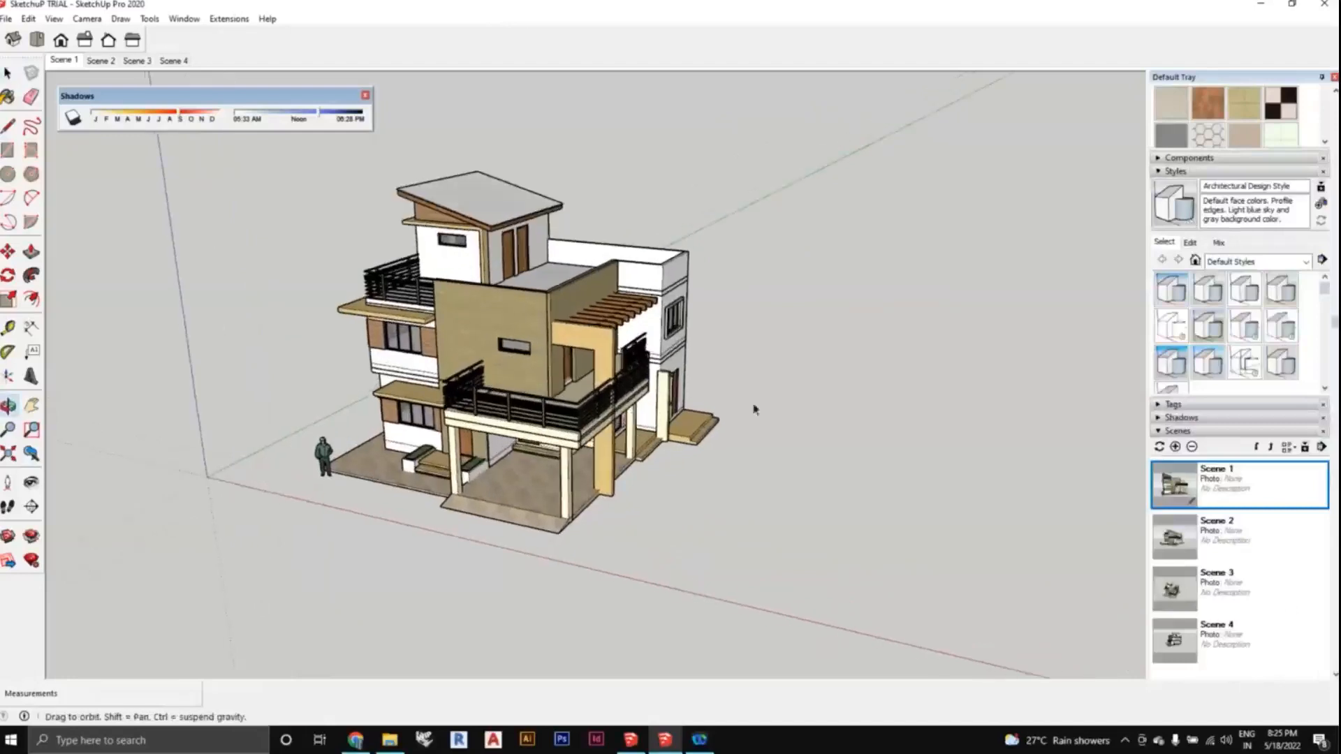
pyautogui.click(1165, 244)
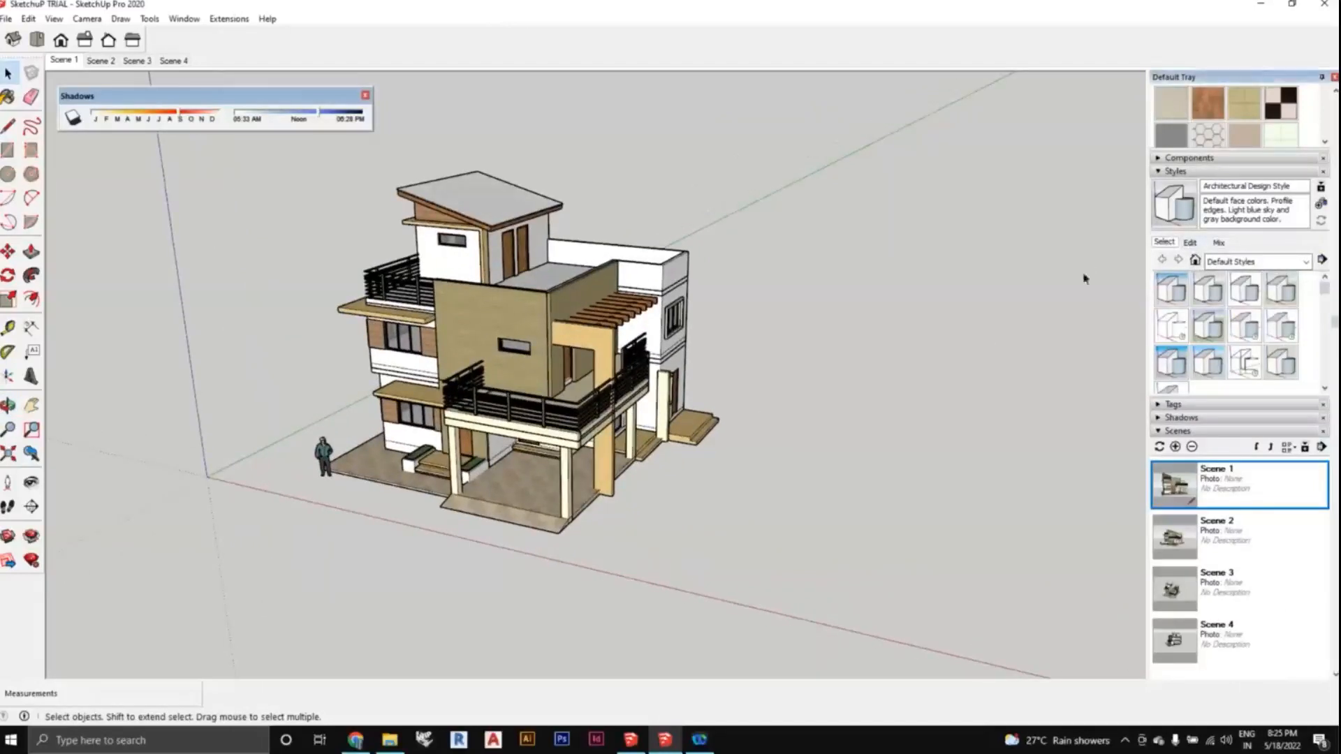
pyautogui.moveTo(516, 312); pyautogui.dragTo(543, 313, button='middle')
pyautogui.scroll(-3, 1249, 294)
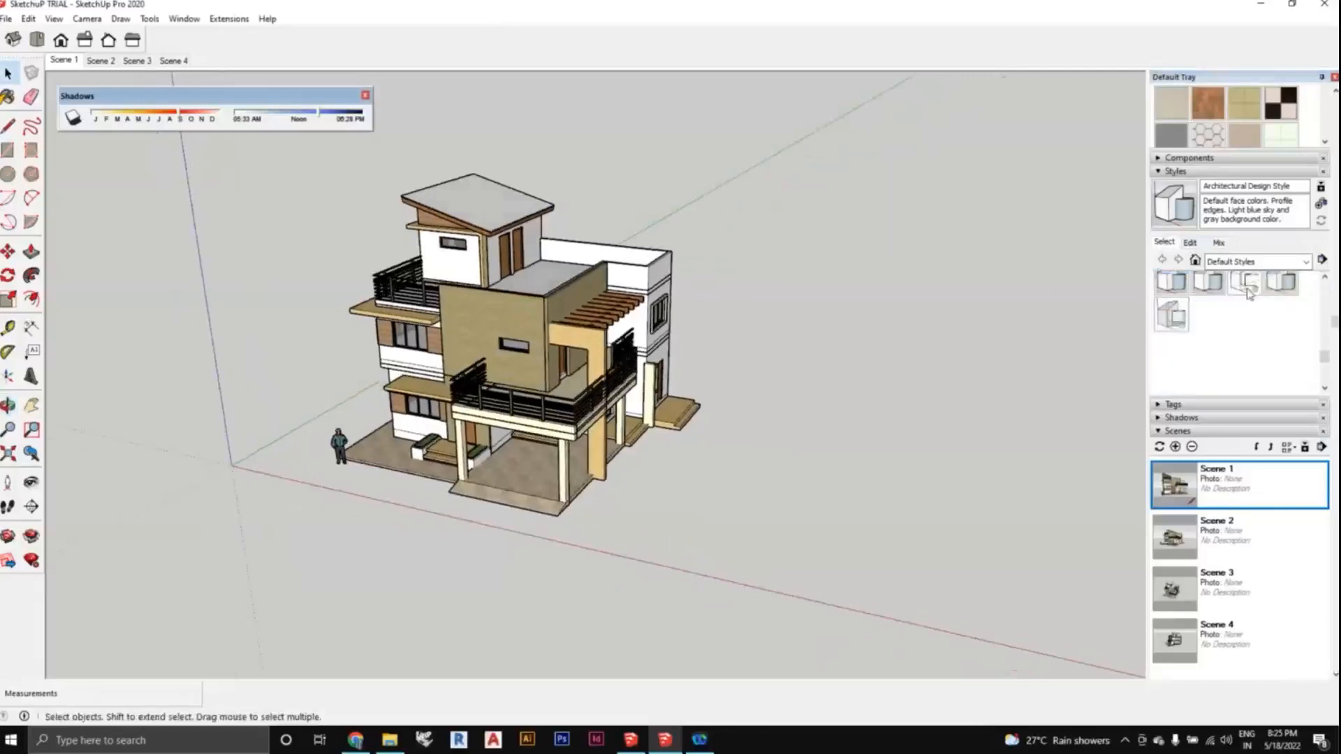
pyautogui.scroll(4, 1250, 297)
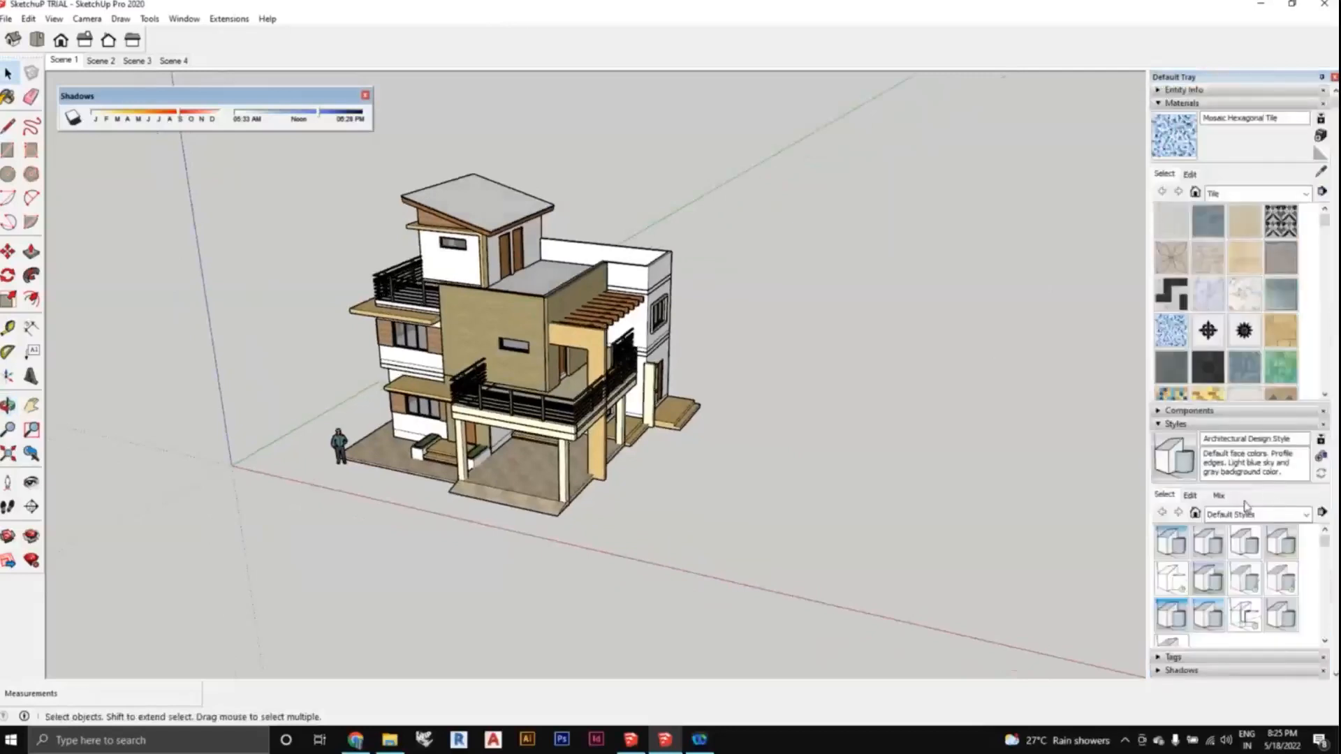
pyautogui.scroll(-3, 1245, 506)
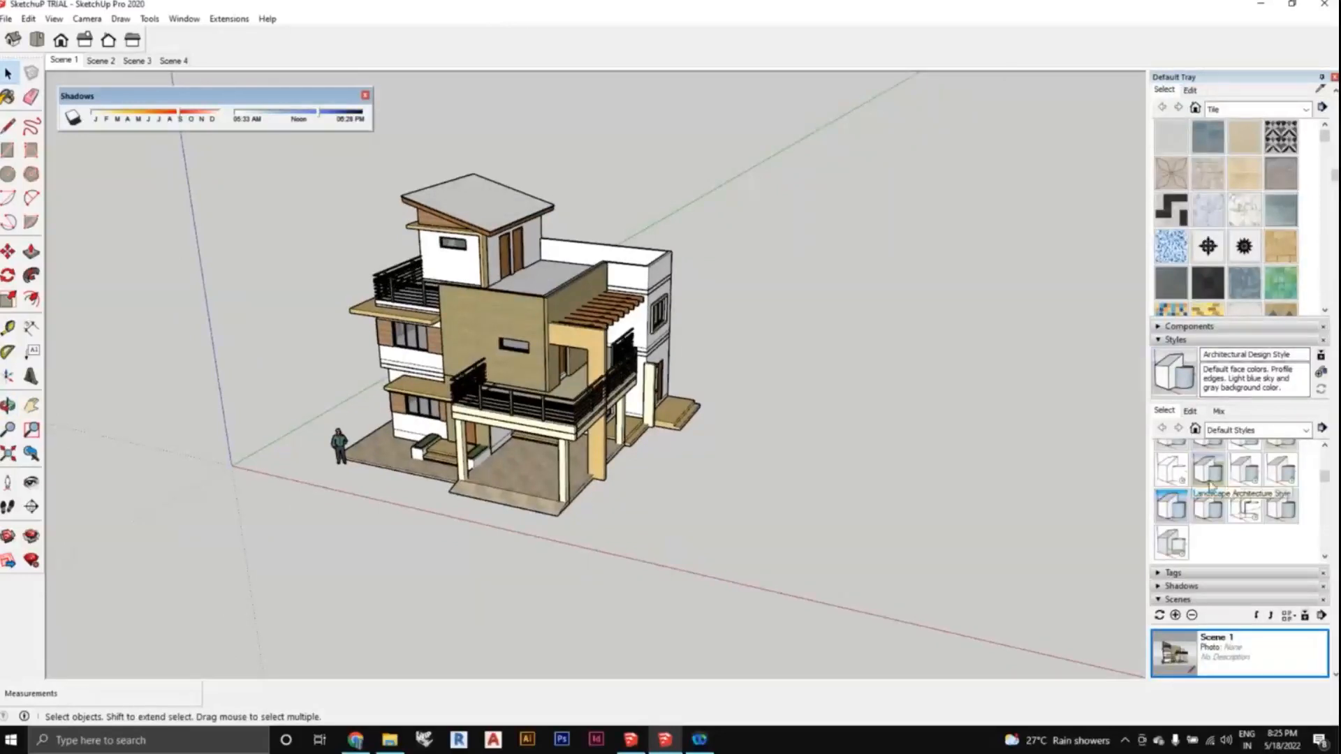
pyautogui.scroll(1, 1181, 475)
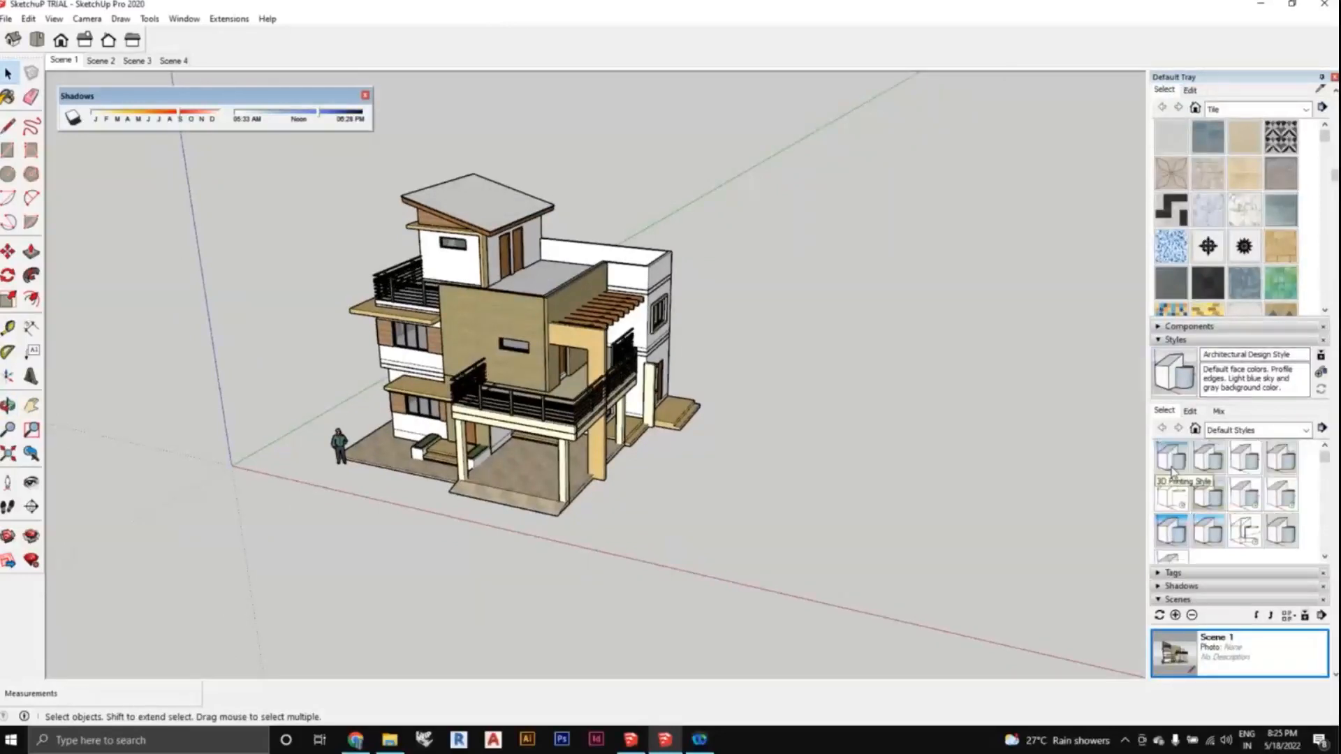
# Try the 3D Printing Style and Architectural Design Style on the house, ending on the Construction Documentation Style.
pyautogui.click(1173, 468)
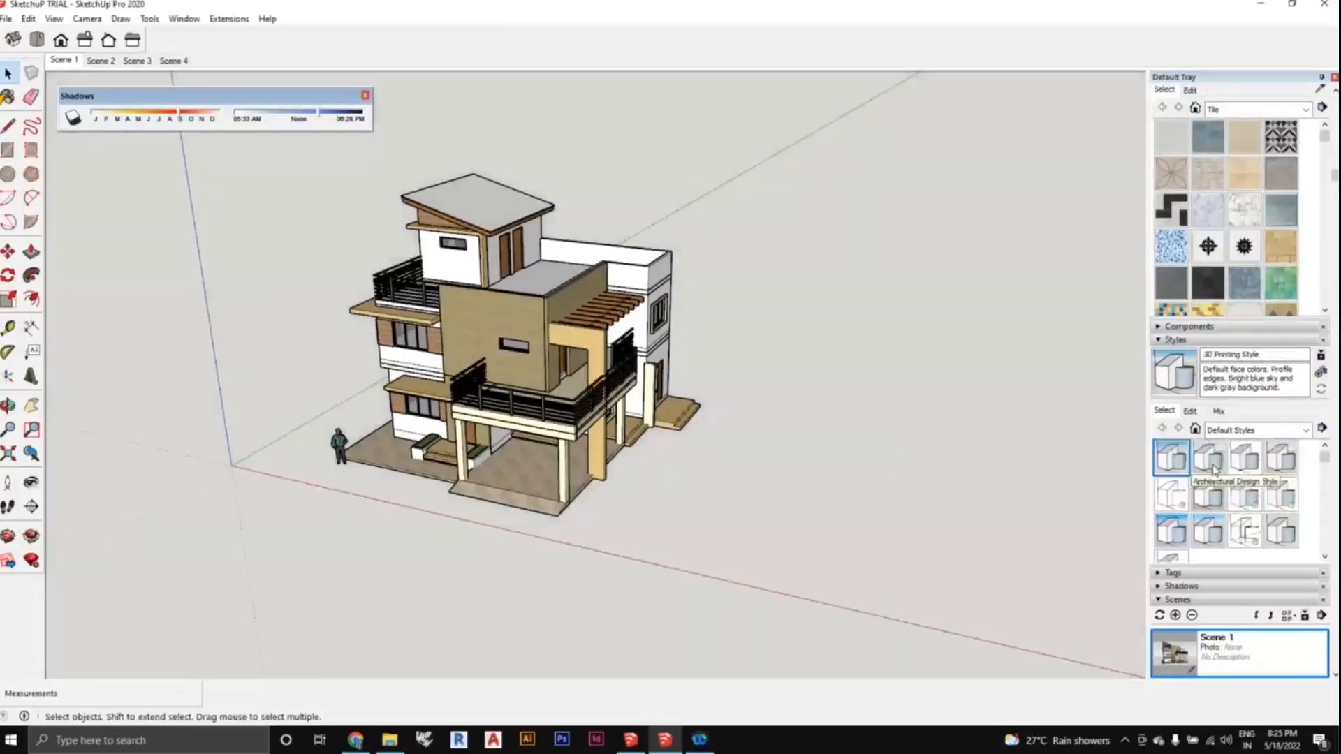
pyautogui.click(1212, 466)
pyautogui.click(1249, 464)
pyautogui.moveTo(920, 433); pyautogui.dragTo(1109, 500, button='middle')
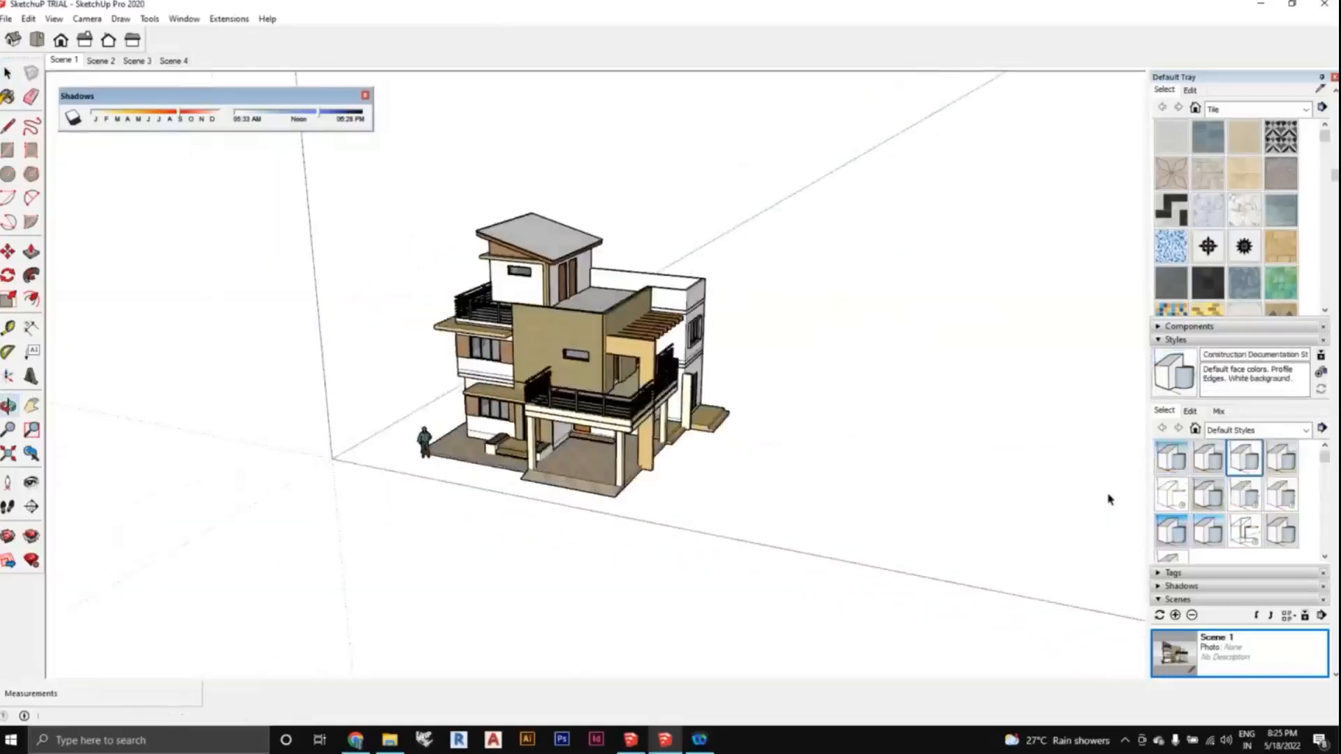
pyautogui.click(1207, 468)
pyautogui.click(1244, 461)
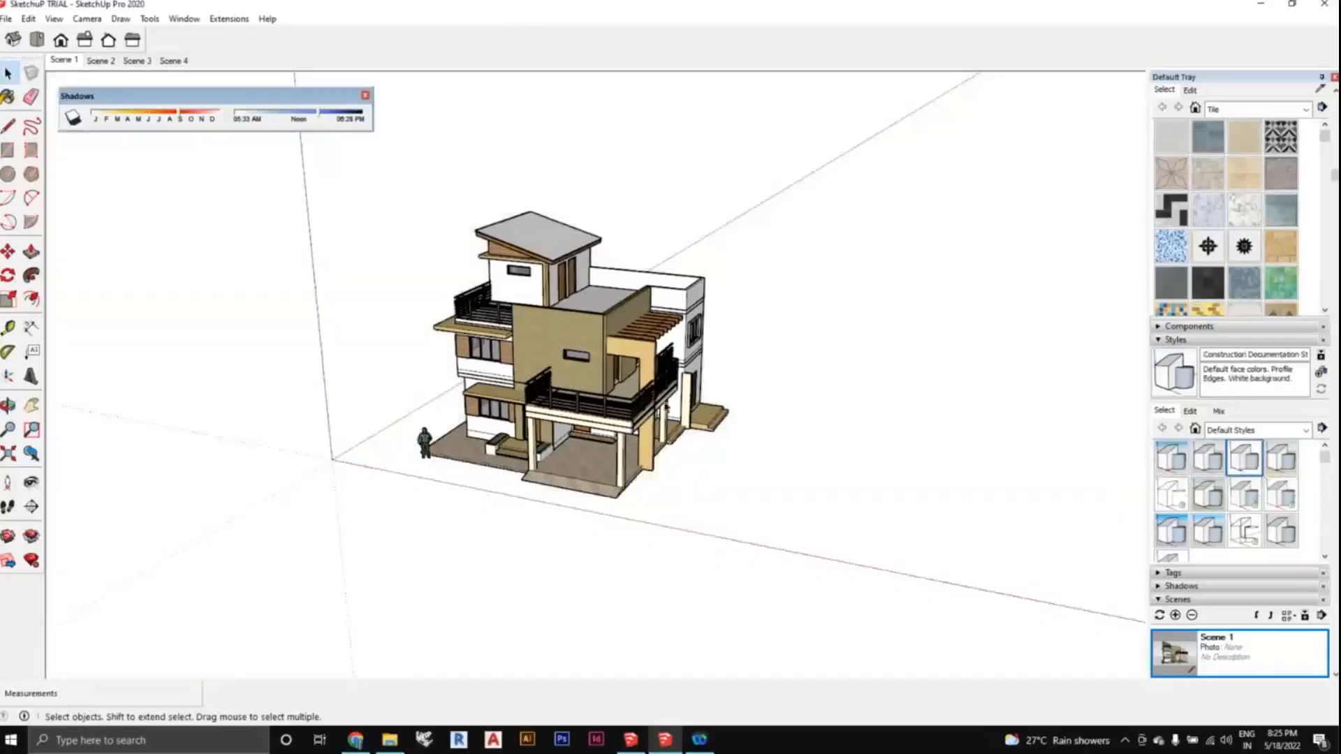
# Examine the house in the Construction Documentation Style from several angles and distances.
pyautogui.scroll(2, 448, 318)
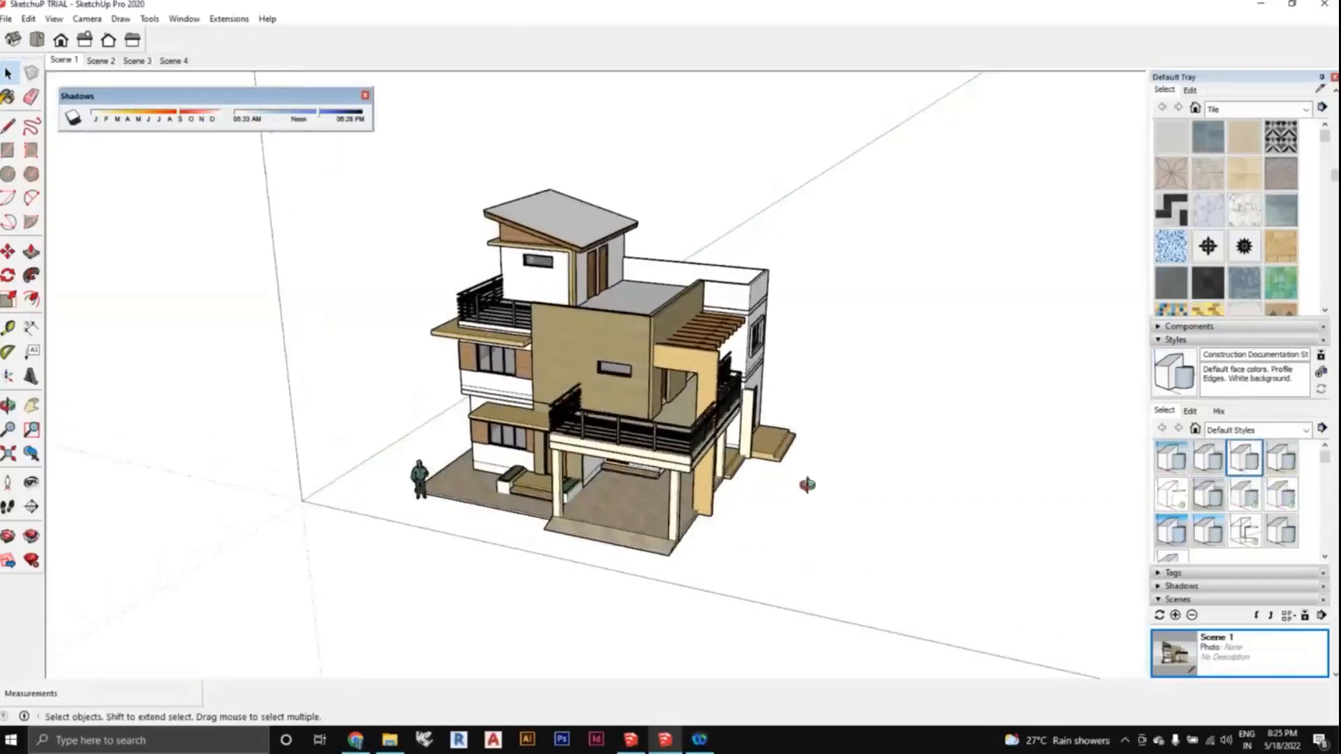
pyautogui.moveTo(802, 479); pyautogui.dragTo(636, 466, button='middle')
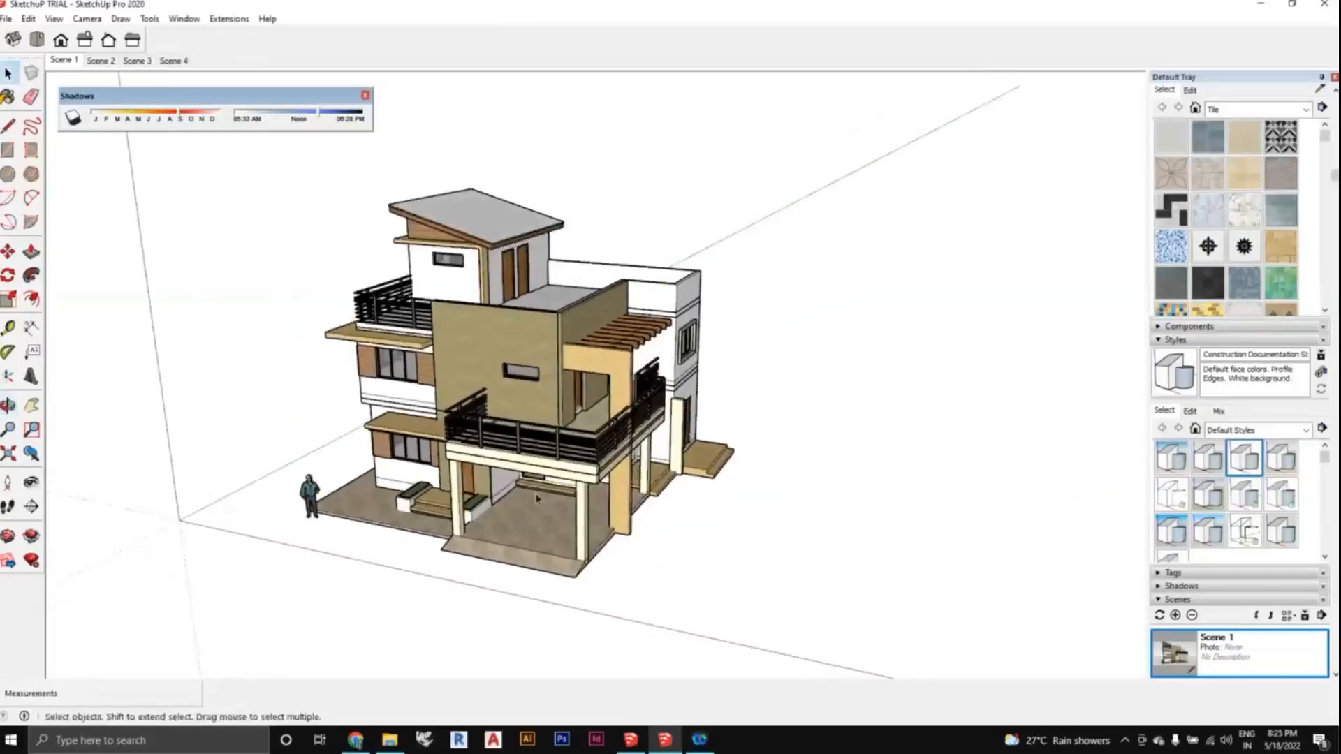
pyautogui.keyDown('shift'); pyautogui.moveTo(536, 495); pyautogui.dragTo(573, 474, button='middle'); pyautogui.keyUp('shift')
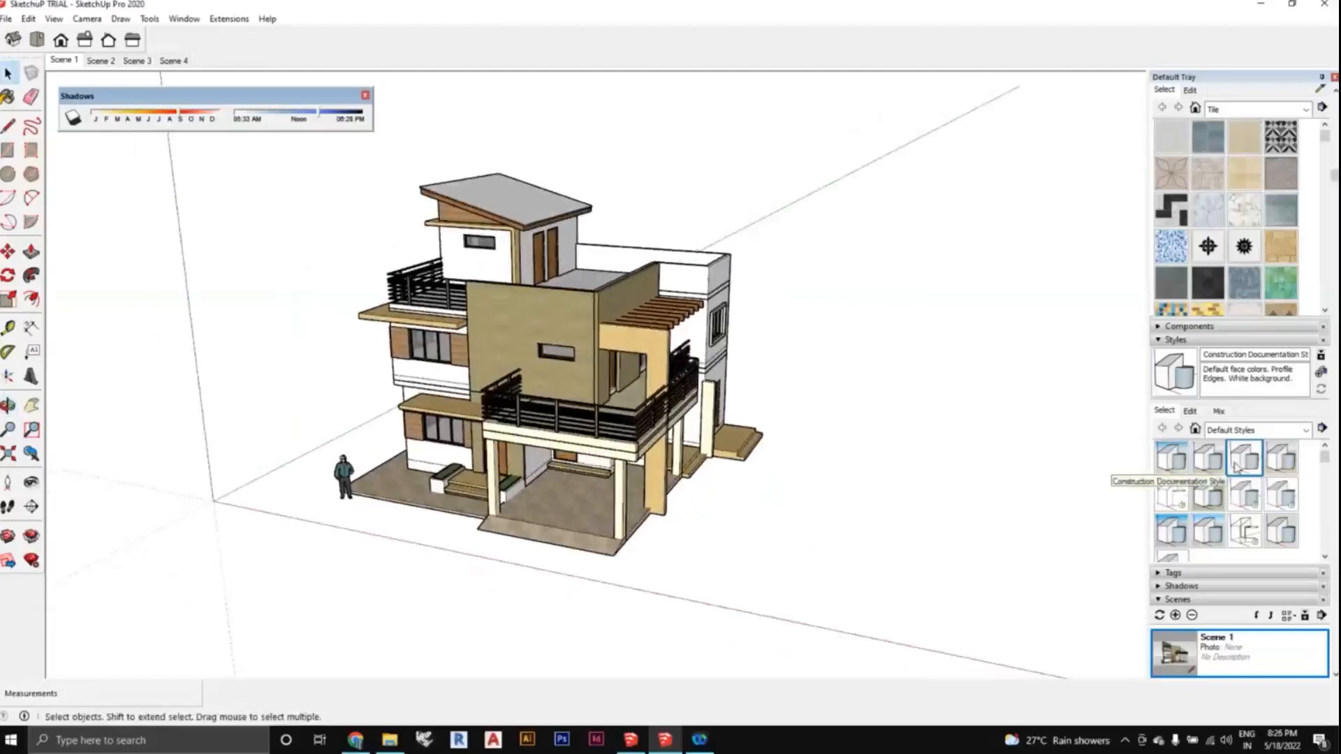
pyautogui.moveTo(823, 464); pyautogui.dragTo(922, 480, button='middle')
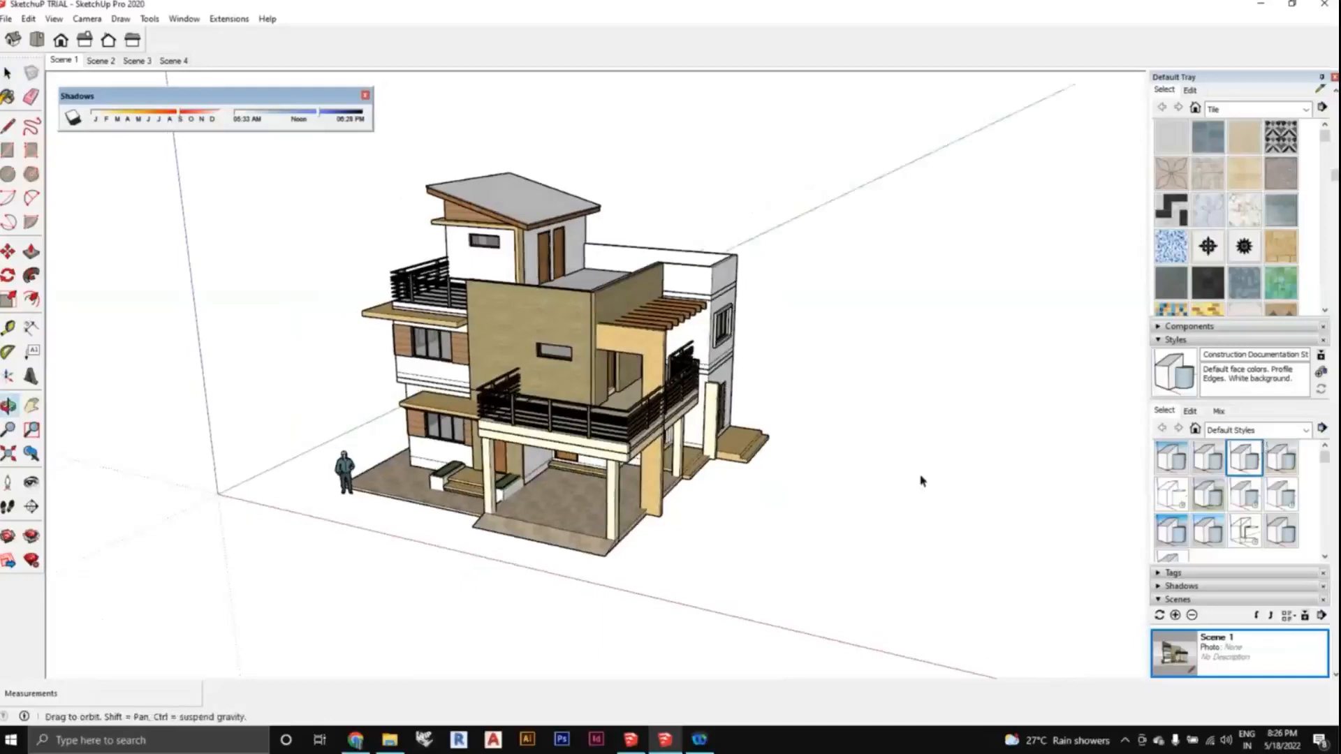
pyautogui.scroll(2, 625, 478)
pyautogui.scroll(-1, 626, 478)
pyautogui.moveTo(626, 478); pyautogui.dragTo(634, 480, button='middle')
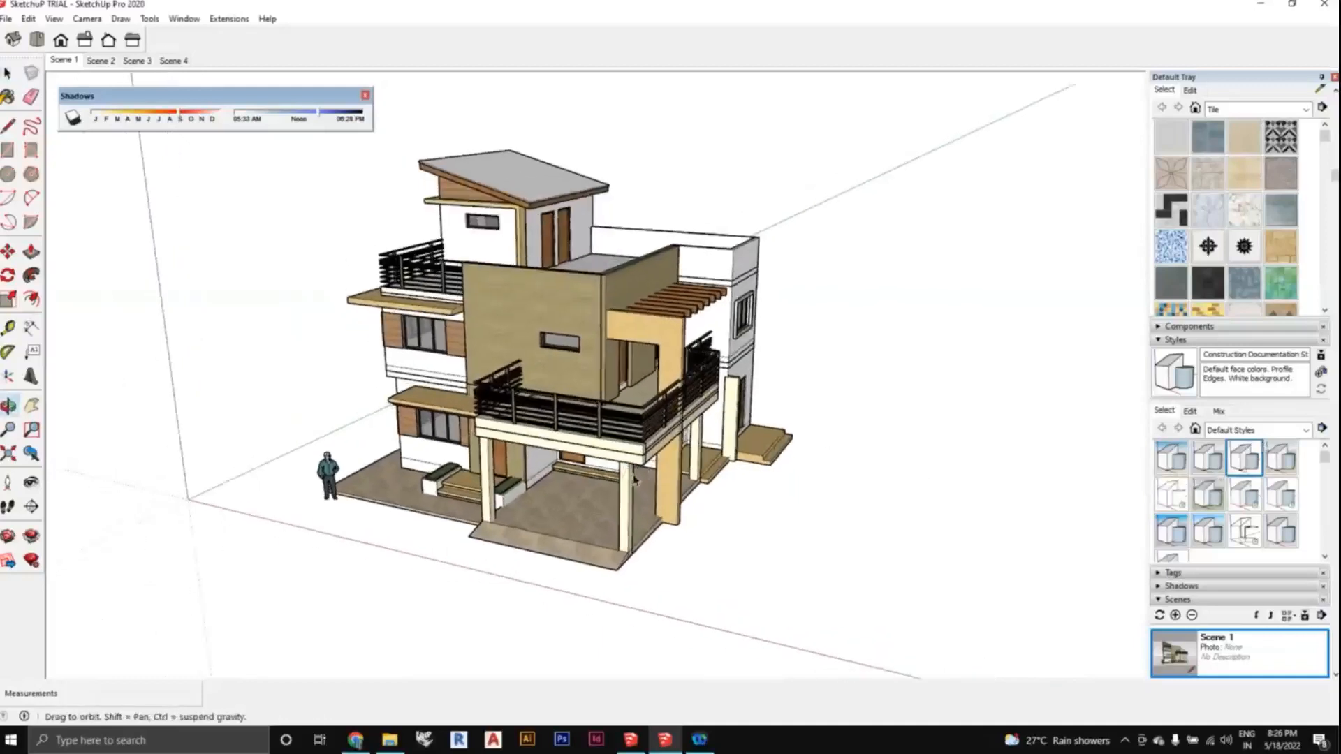
# Apply the HiddenLine style and examine the house as a line drawing from different angles.
pyautogui.click(1181, 500)
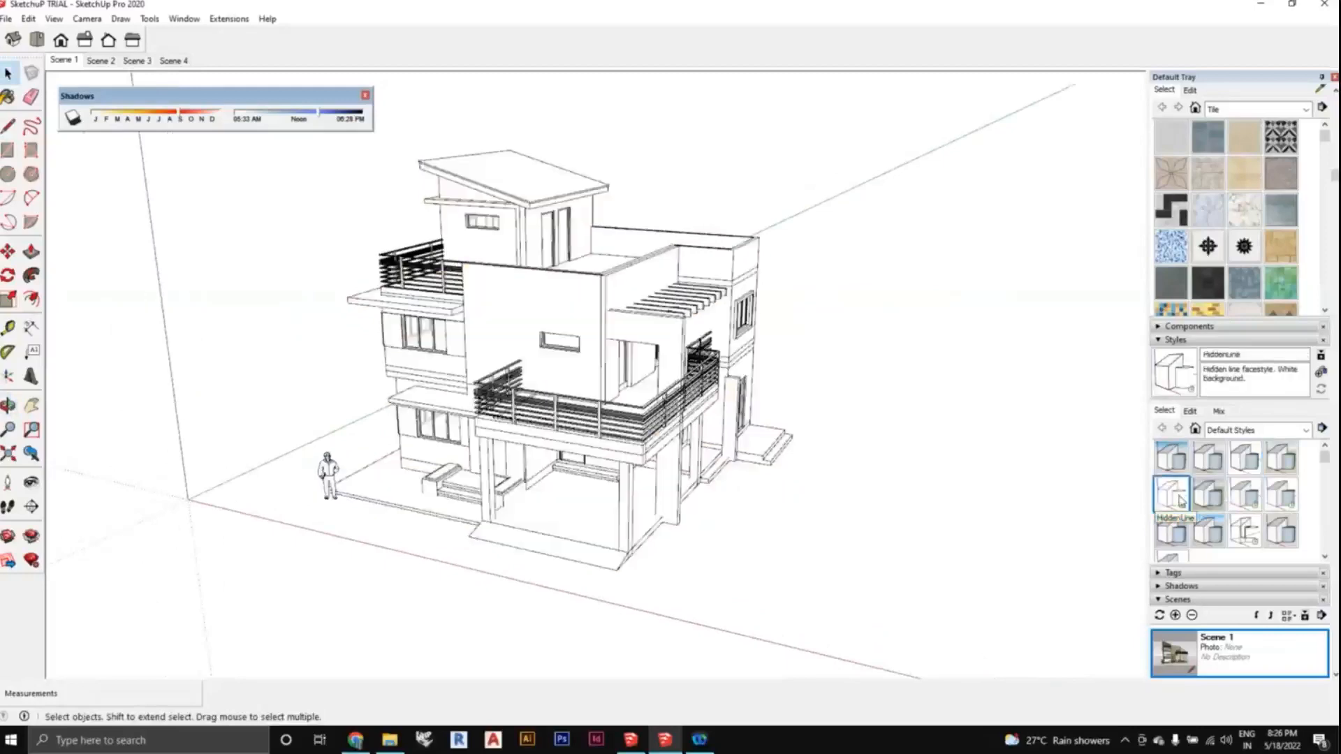
pyautogui.moveTo(824, 515); pyautogui.dragTo(759, 500, button='middle')
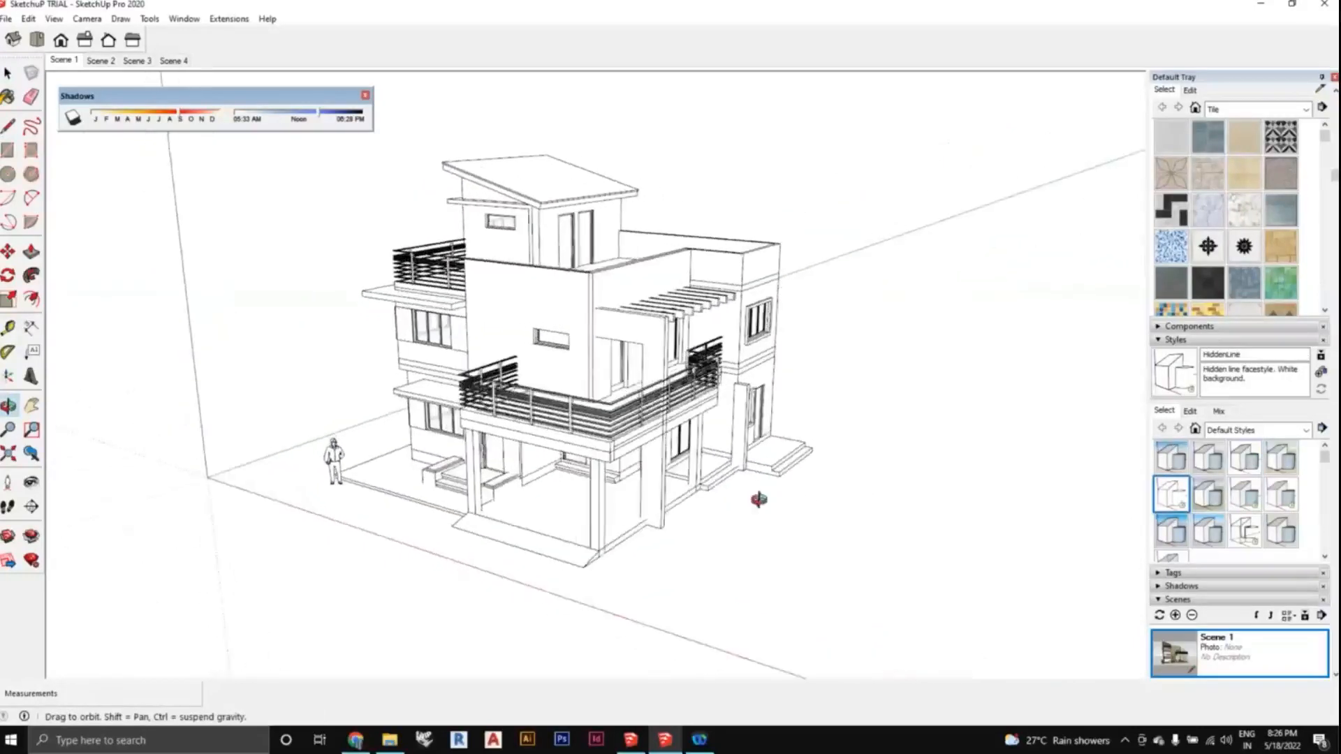
pyautogui.scroll(1, 584, 473)
pyautogui.scroll(-1, 584, 474)
pyautogui.scroll(-1, 521, 454)
pyautogui.scroll(1, 505, 446)
pyautogui.scroll(-1, 503, 451)
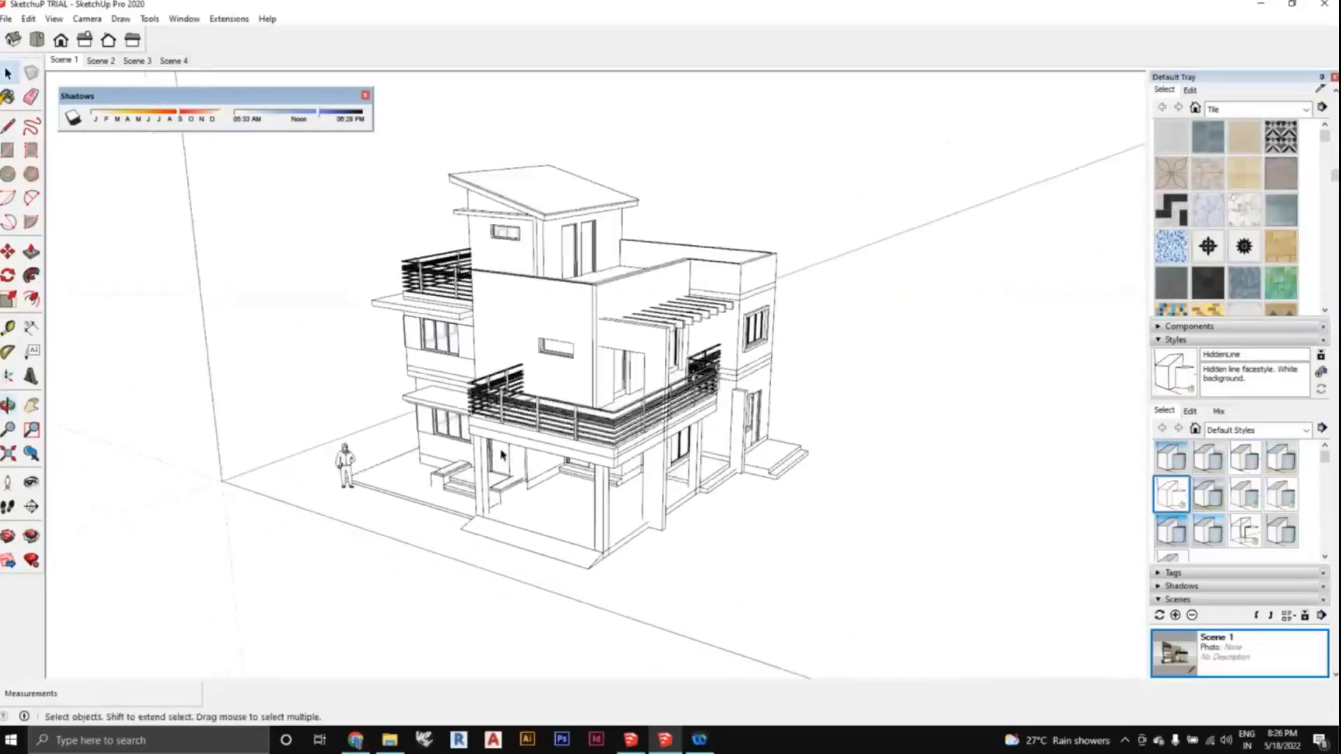
pyautogui.moveTo(527, 460); pyautogui.dragTo(527, 447, button='middle')
pyautogui.scroll(1, 603, 500)
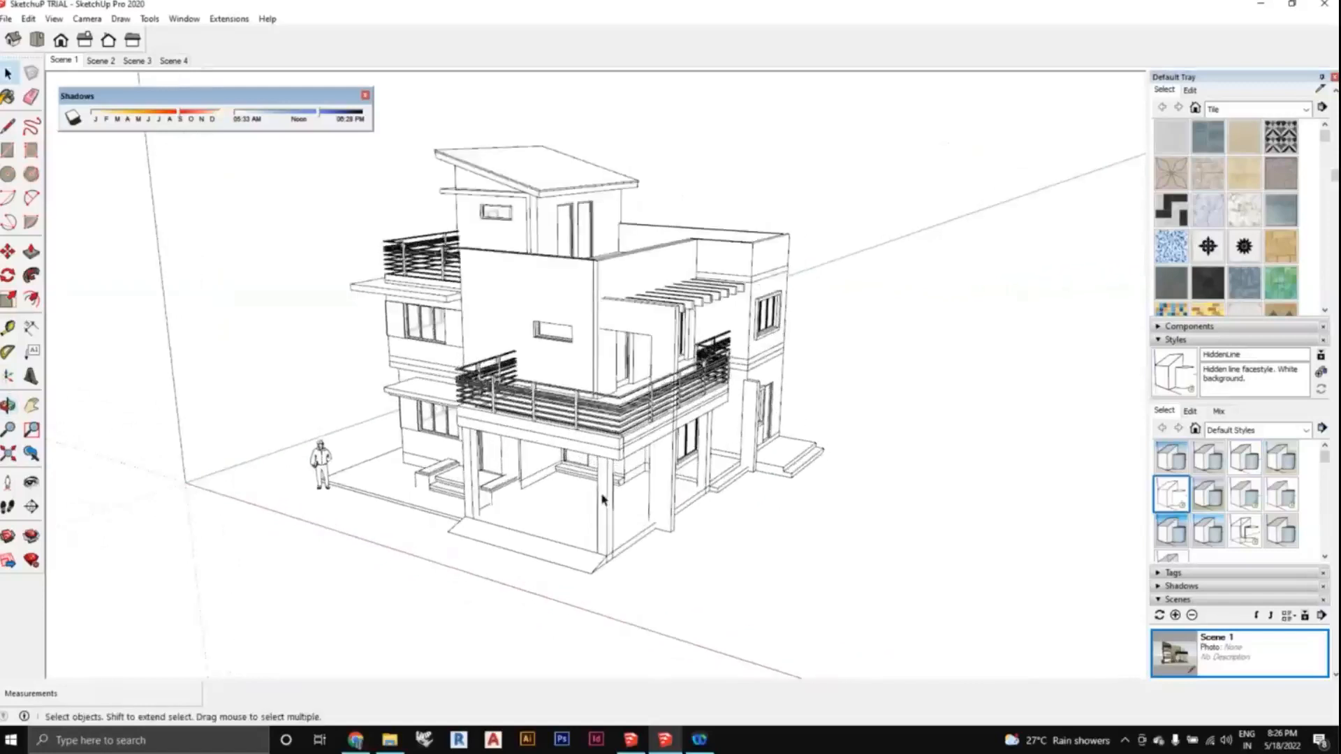
pyautogui.moveTo(602, 500); pyautogui.dragTo(639, 535, button='middle')
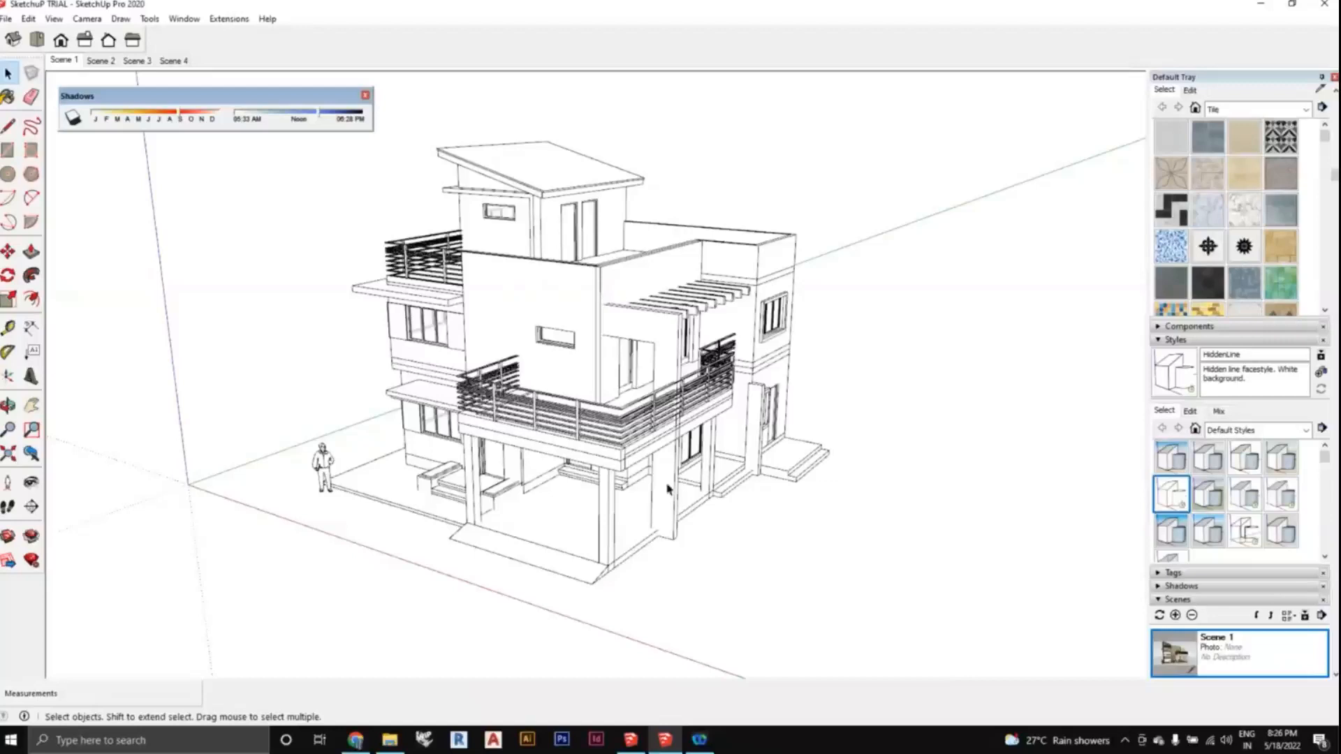
pyautogui.scroll(-1, 668, 488)
pyautogui.moveTo(702, 499); pyautogui.dragTo(699, 470, button='middle')
# Switch the style collection to Assorted Styles and apply the Generic CAD style to the model.
pyautogui.scroll(-2, 1263, 514)
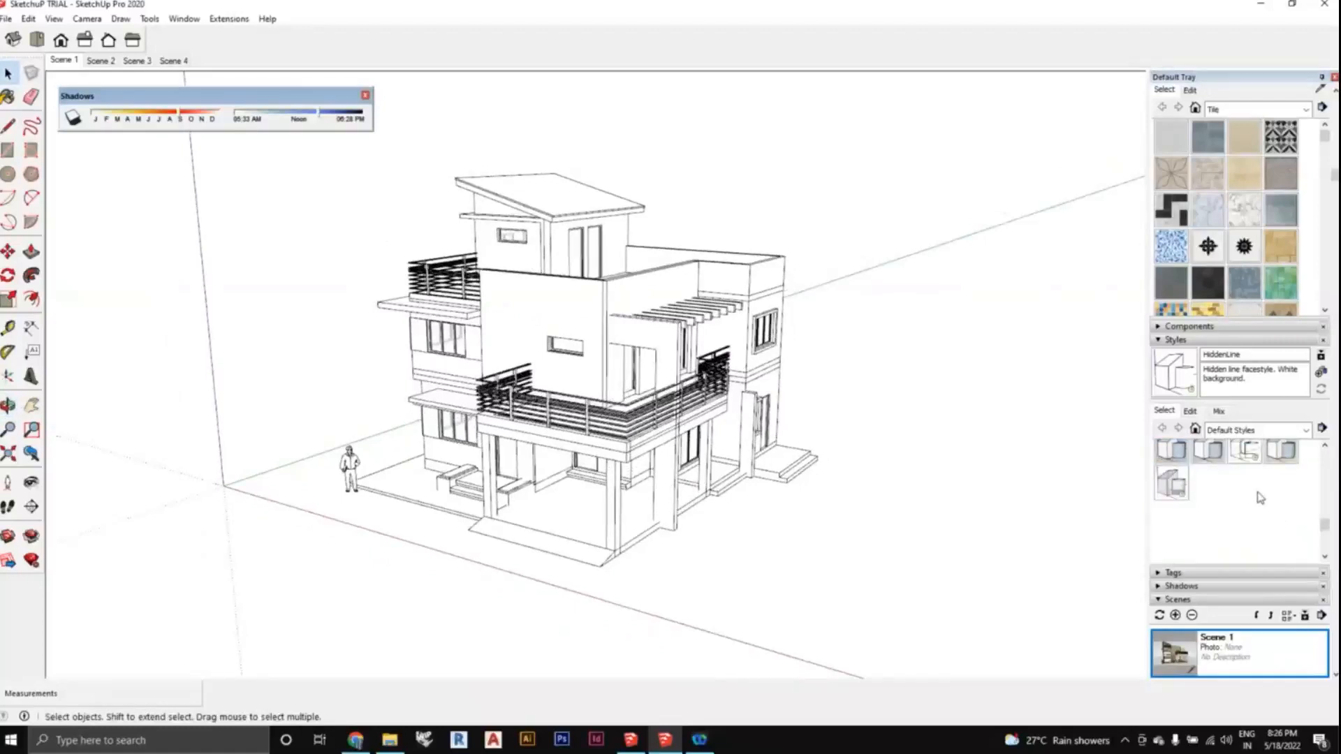
pyautogui.scroll(3, 1262, 500)
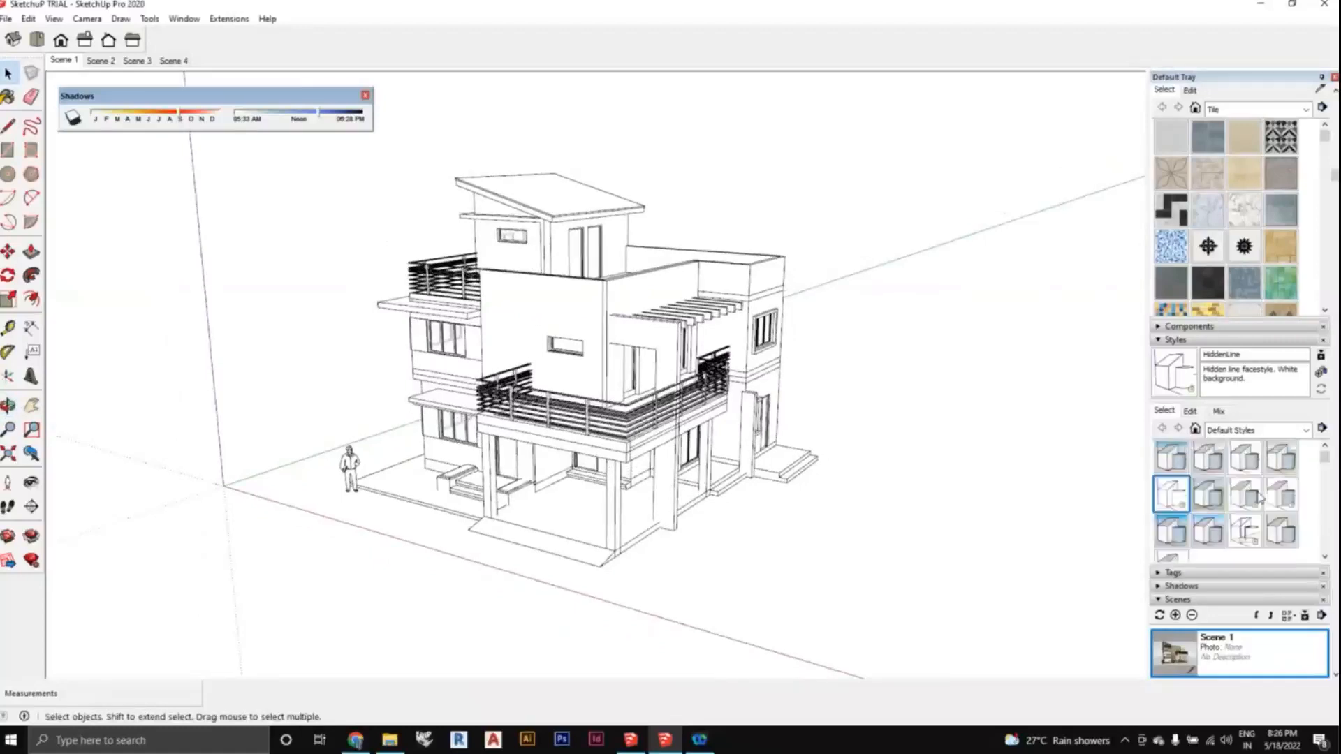
pyautogui.click(1303, 430)
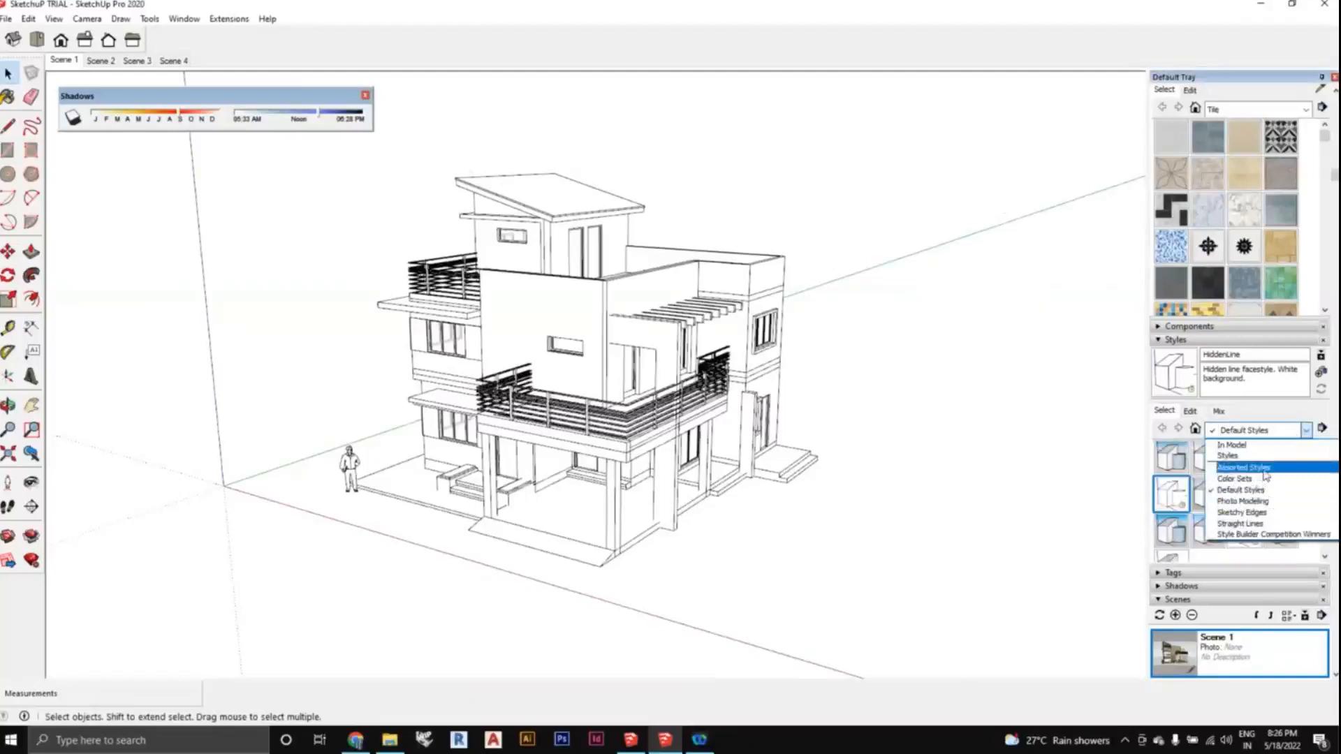
pyautogui.click(1265, 470)
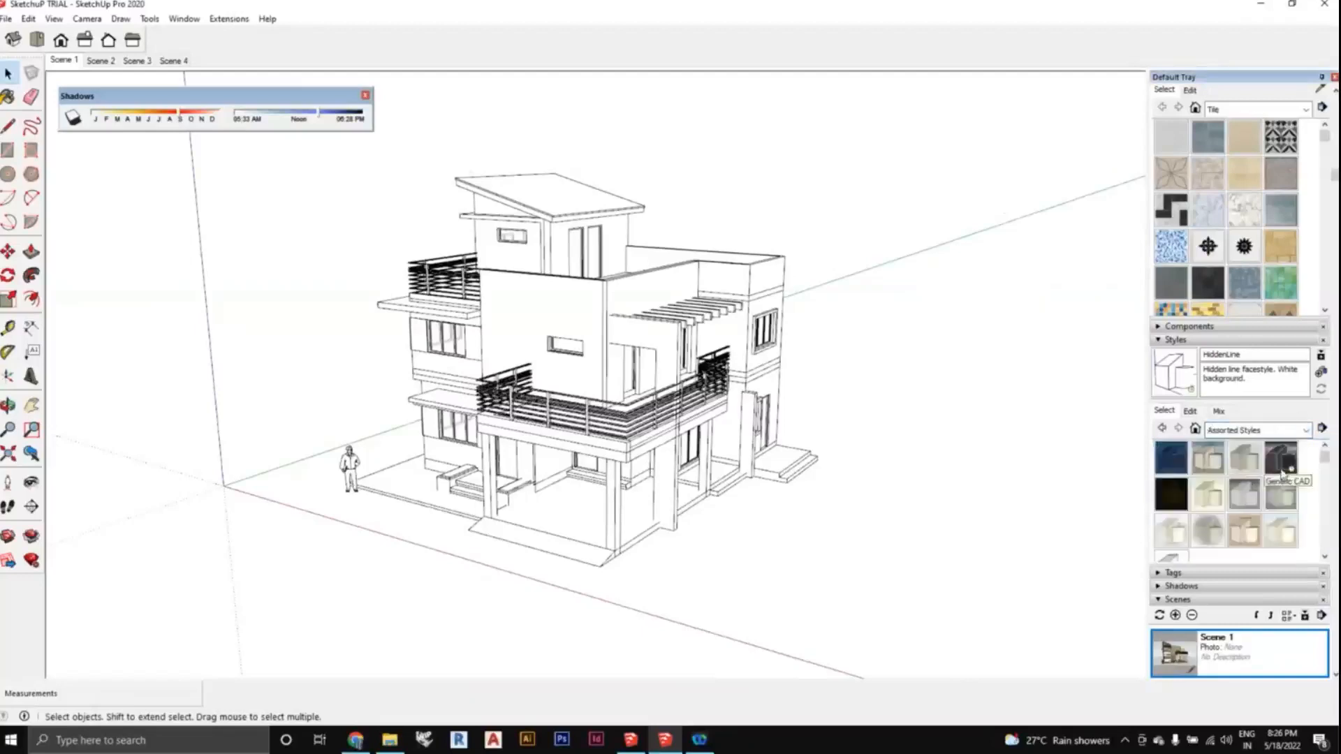
pyautogui.click(1282, 462)
pyautogui.moveTo(889, 479)
pyautogui.mouseDown(button='middle')
pyautogui.moveTo(892, 449)
pyautogui.moveTo(890, 505)
pyautogui.moveTo(874, 467)
pyautogui.mouseUp(button='middle')
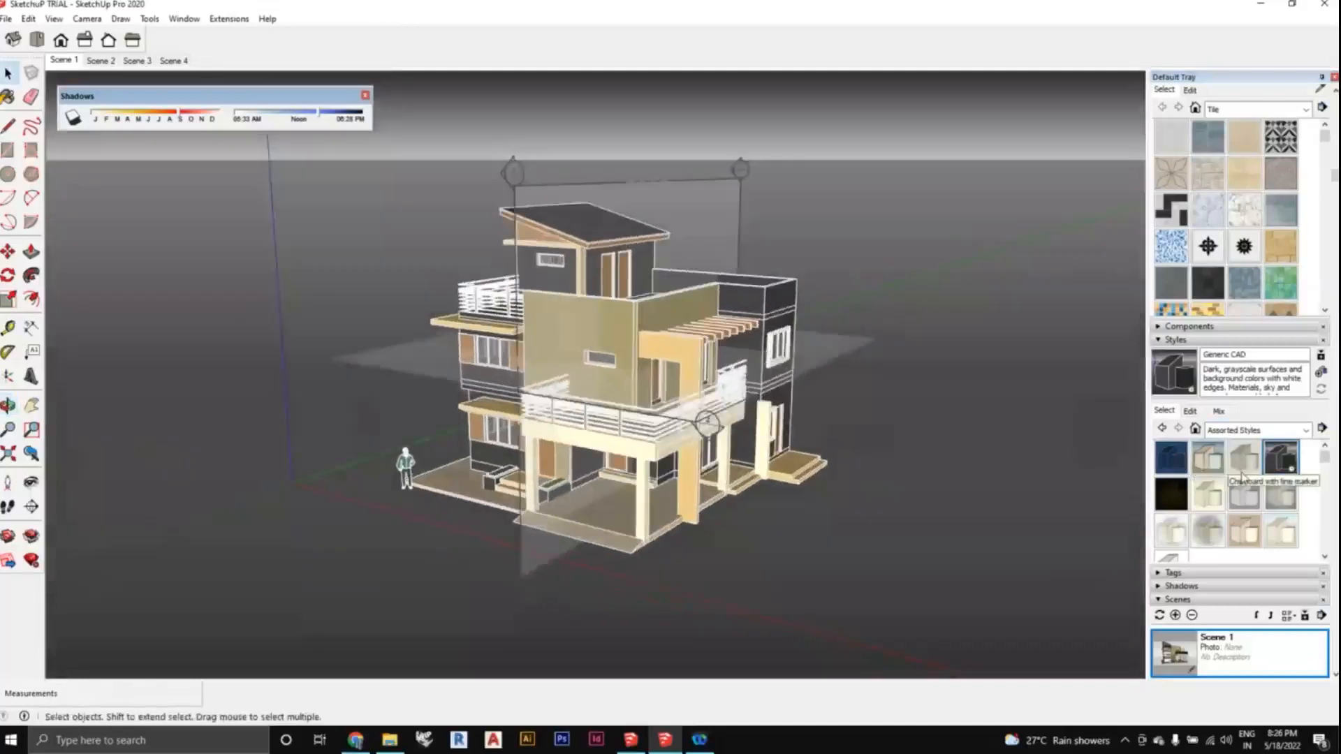
# Try the Whiteboard with Dry Erase Marker style, and settle on the Scribble on Masonite style.
pyautogui.click(1179, 477)
pyautogui.click(1218, 498)
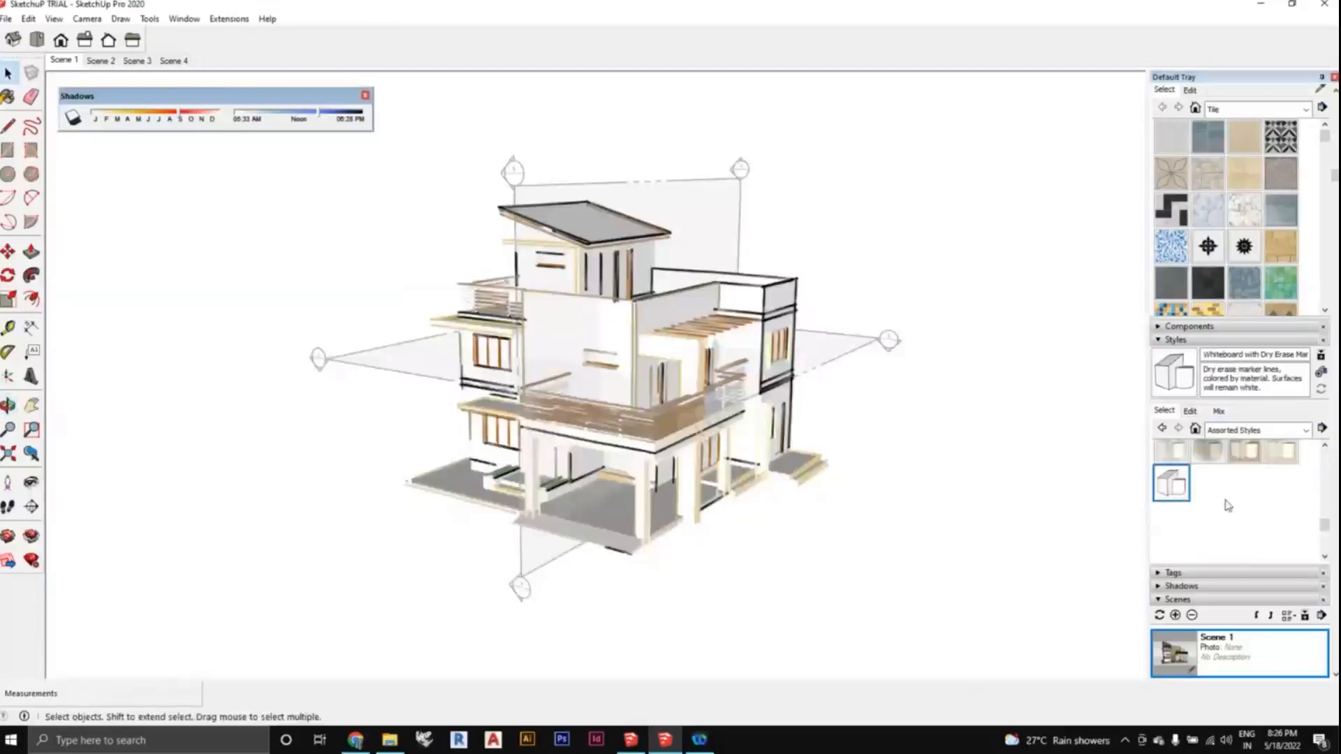
pyautogui.scroll(2, 1228, 505)
pyautogui.click(1247, 538)
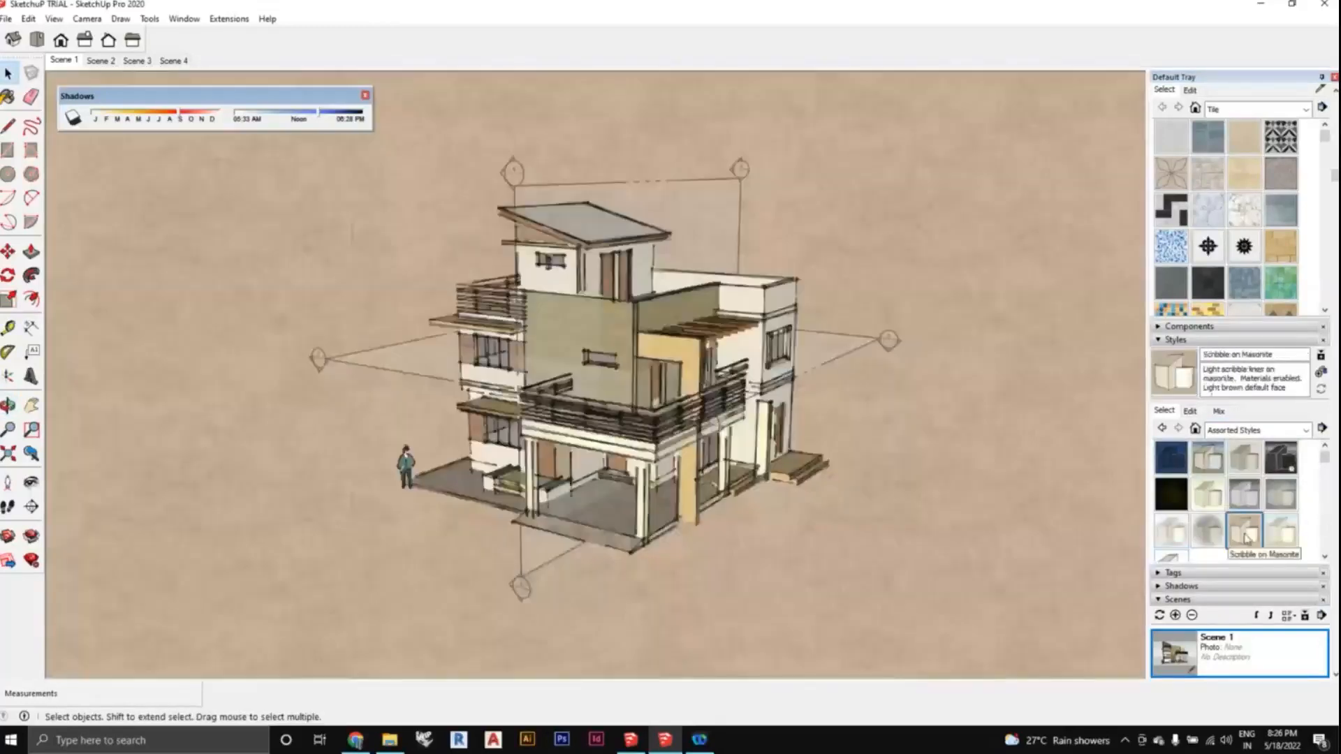
# Examine the house in the Scribble on Masonite style from a lower angle and at closer range.
pyautogui.moveTo(835, 485)
pyautogui.mouseDown(button='middle')
pyautogui.moveTo(798, 473)
pyautogui.moveTo(819, 474)
pyautogui.mouseUp(button='middle')
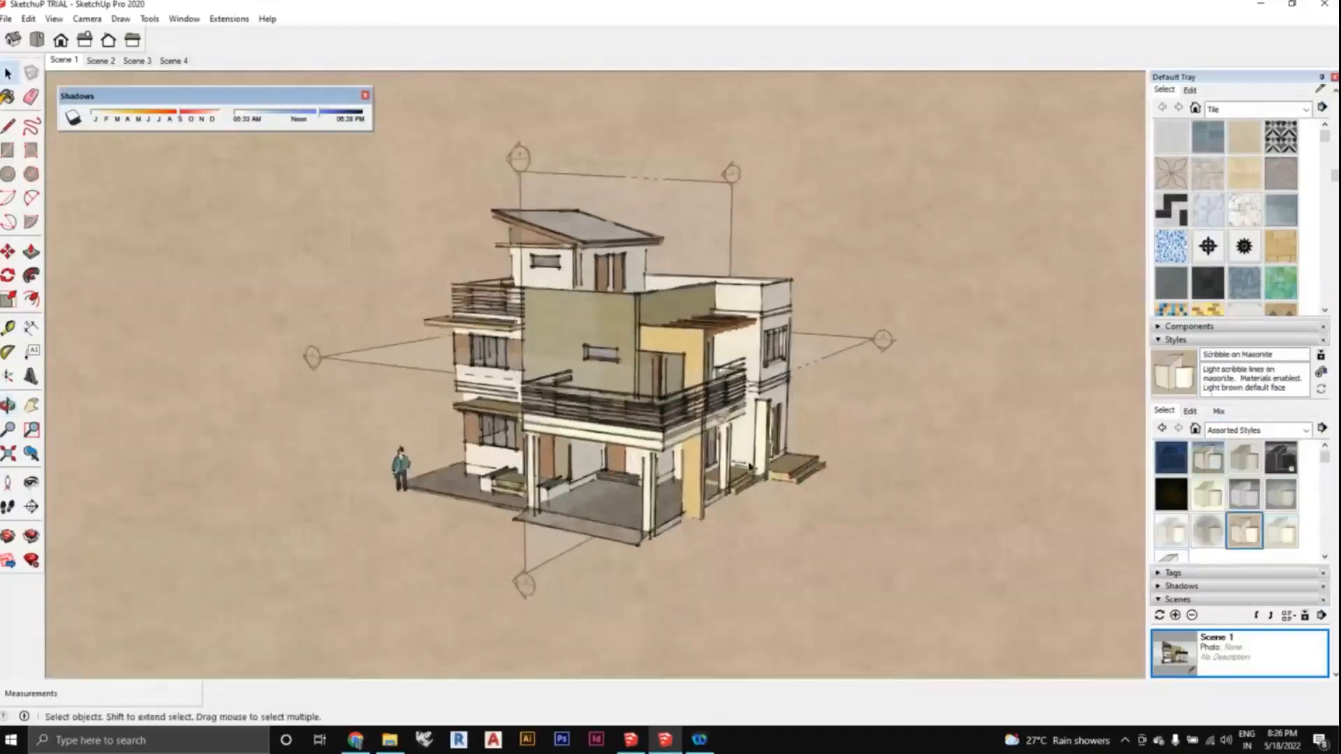
pyautogui.scroll(1, 821, 473)
pyautogui.scroll(-2, 820, 473)
pyautogui.moveTo(926, 427); pyautogui.dragTo(895, 430, button='middle')
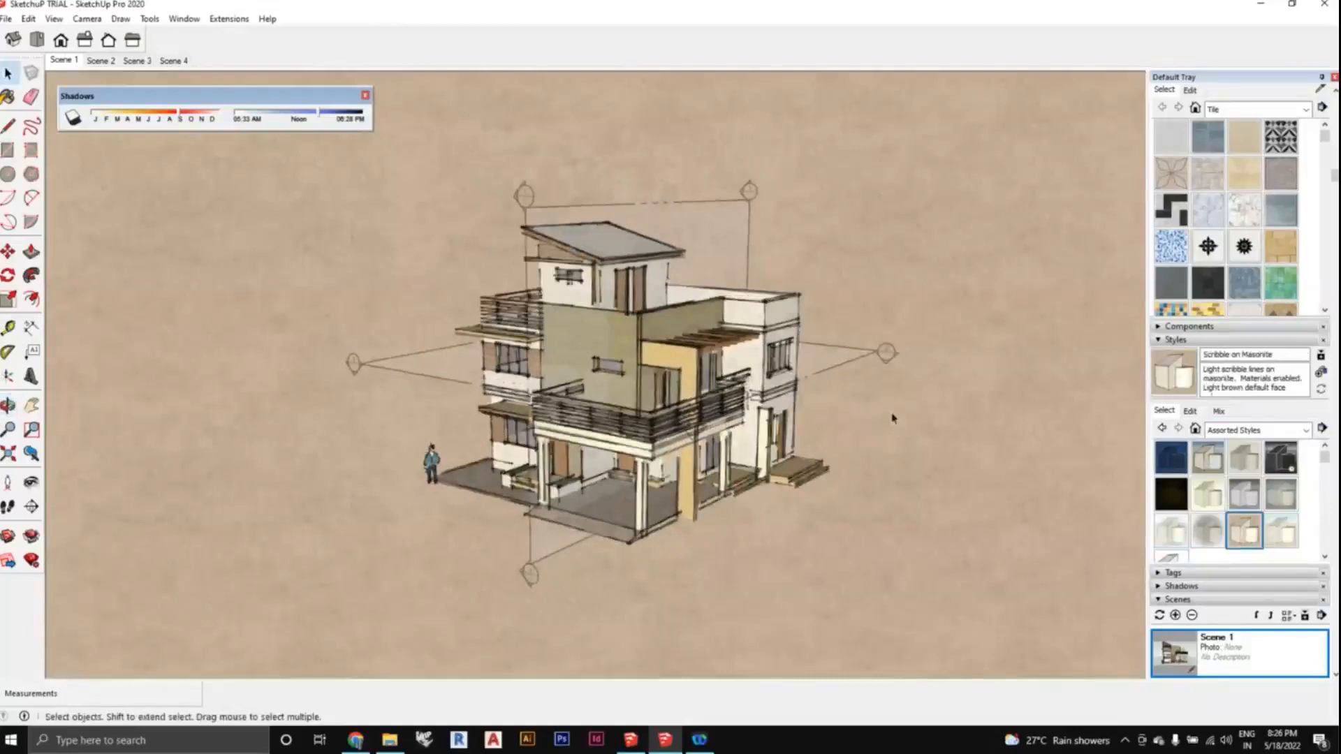
pyautogui.scroll(1, 726, 465)
pyautogui.moveTo(691, 500); pyautogui.dragTo(688, 475, button='middle')
pyautogui.scroll(1, 687, 475)
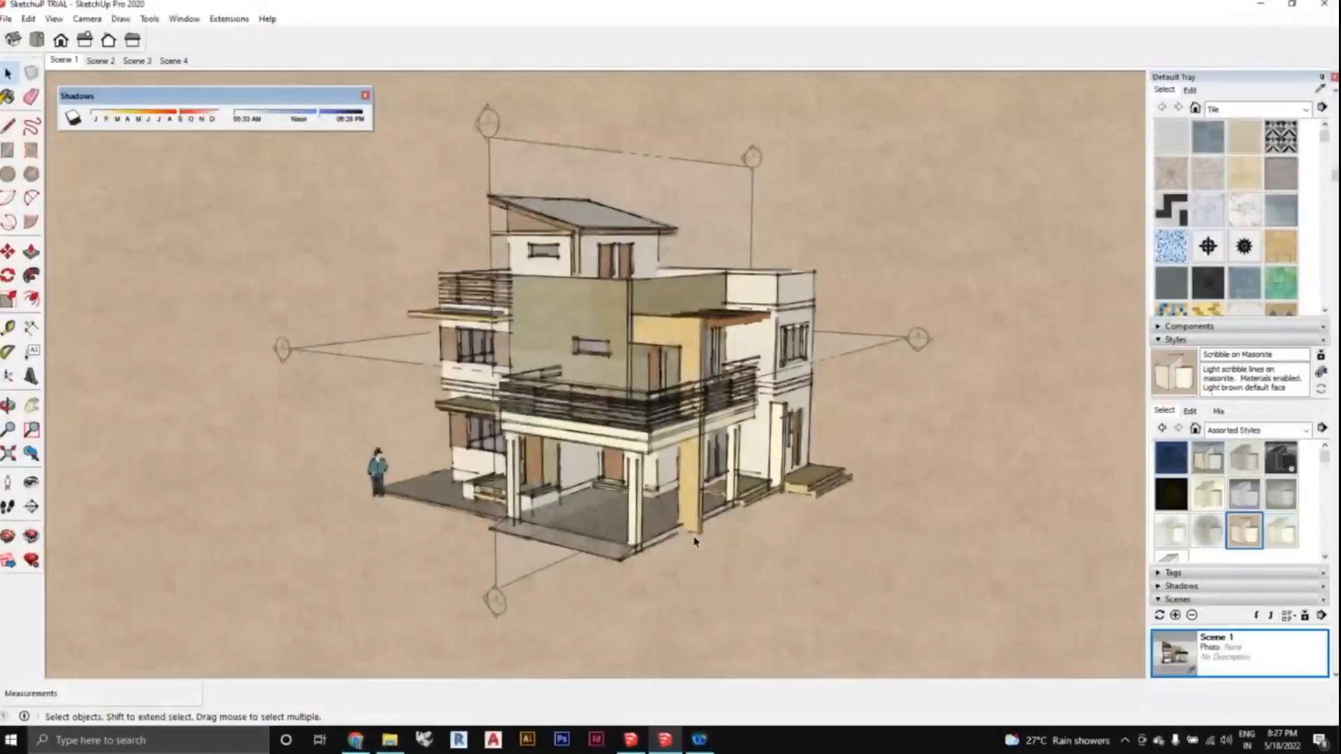
pyautogui.scroll(1, 695, 541)
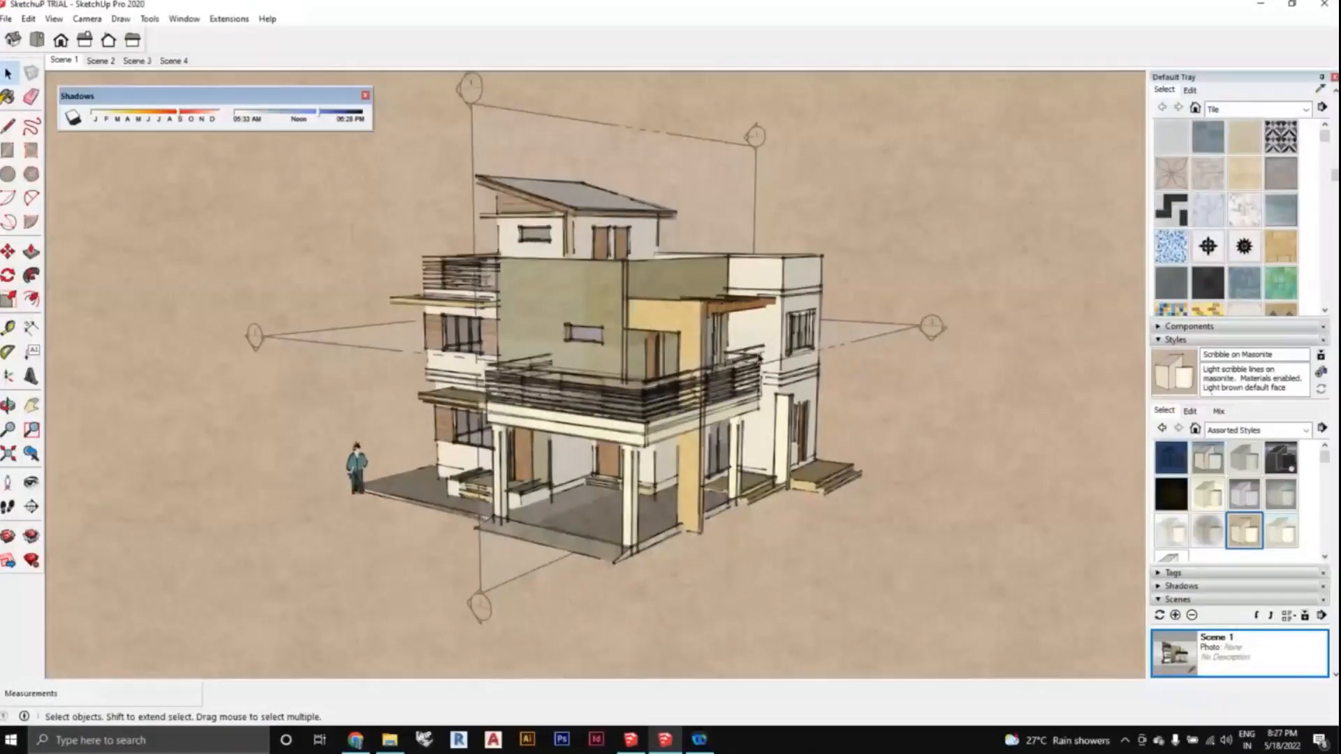
# Hide the section planes around the house.
pyautogui.click(54, 19)
pyautogui.click(57, 108)
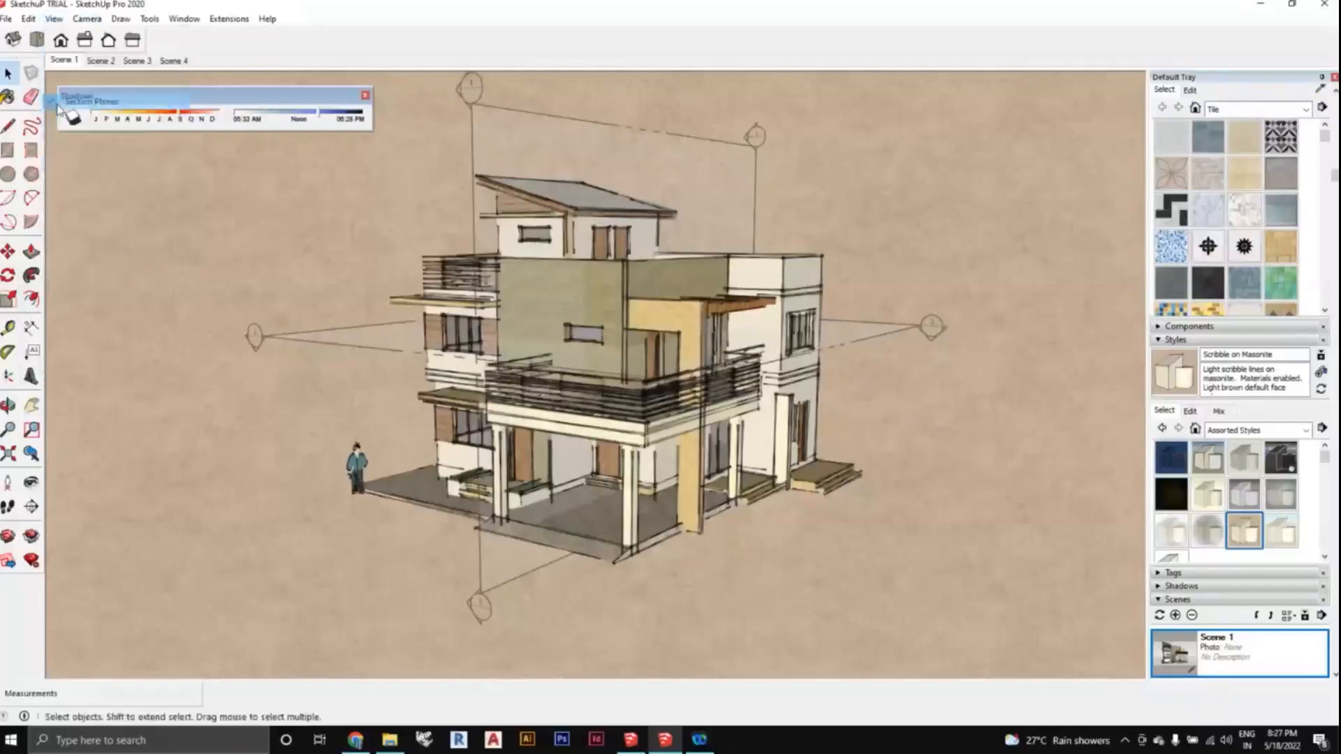
pyautogui.scroll(1, 808, 414)
pyautogui.moveTo(786, 430)
pyautogui.mouseDown(button='middle')
pyautogui.moveTo(774, 433)
pyautogui.moveTo(795, 433)
pyautogui.mouseUp(button='middle')
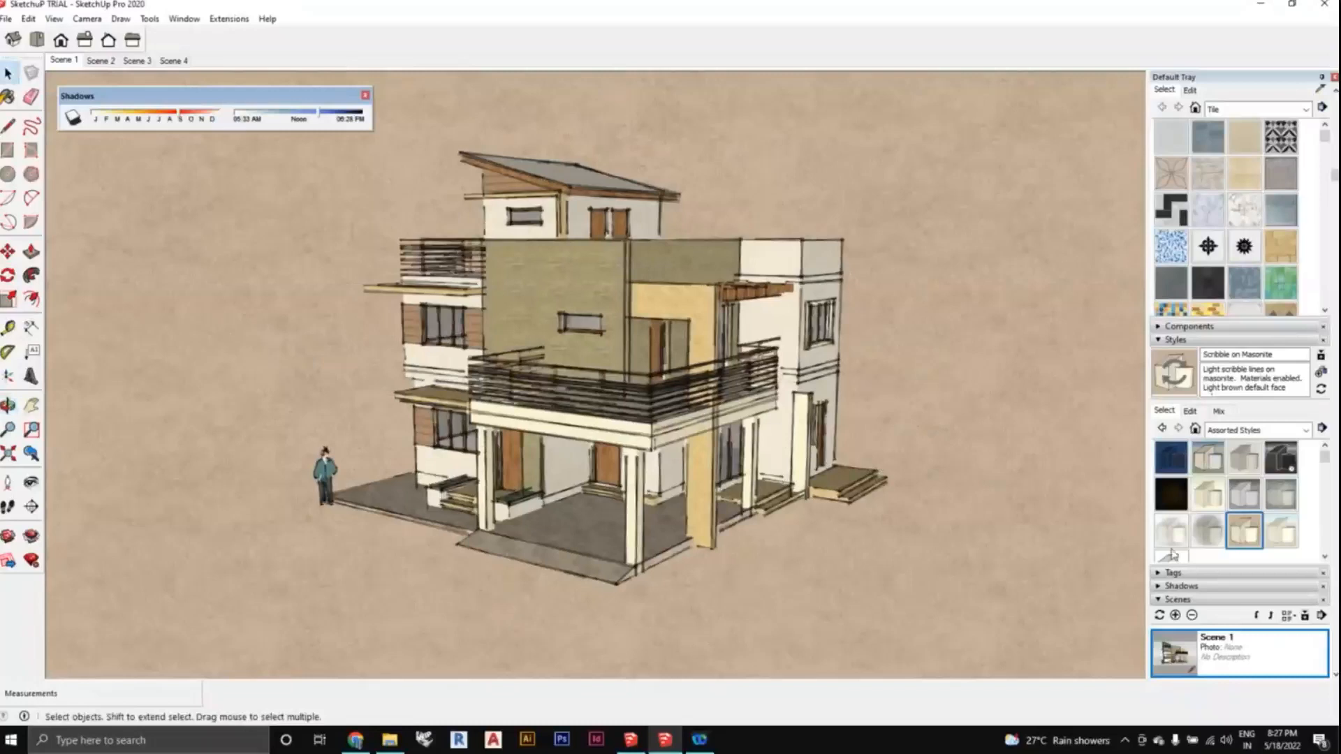
# Apply the Watercolor Paper with Pencil style to the model and view the house in it.
pyautogui.scroll(-2, 1283, 540)
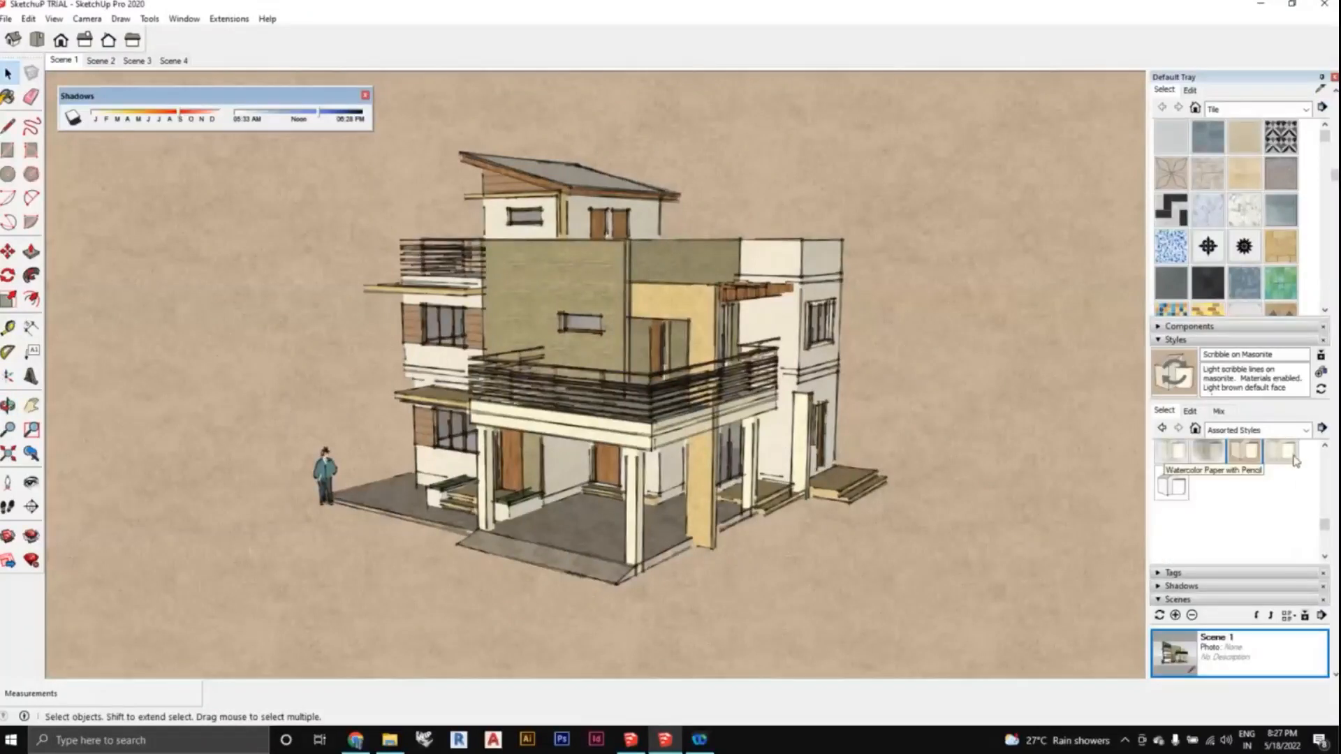
pyautogui.click(1285, 457)
pyautogui.scroll(-2, 952, 443)
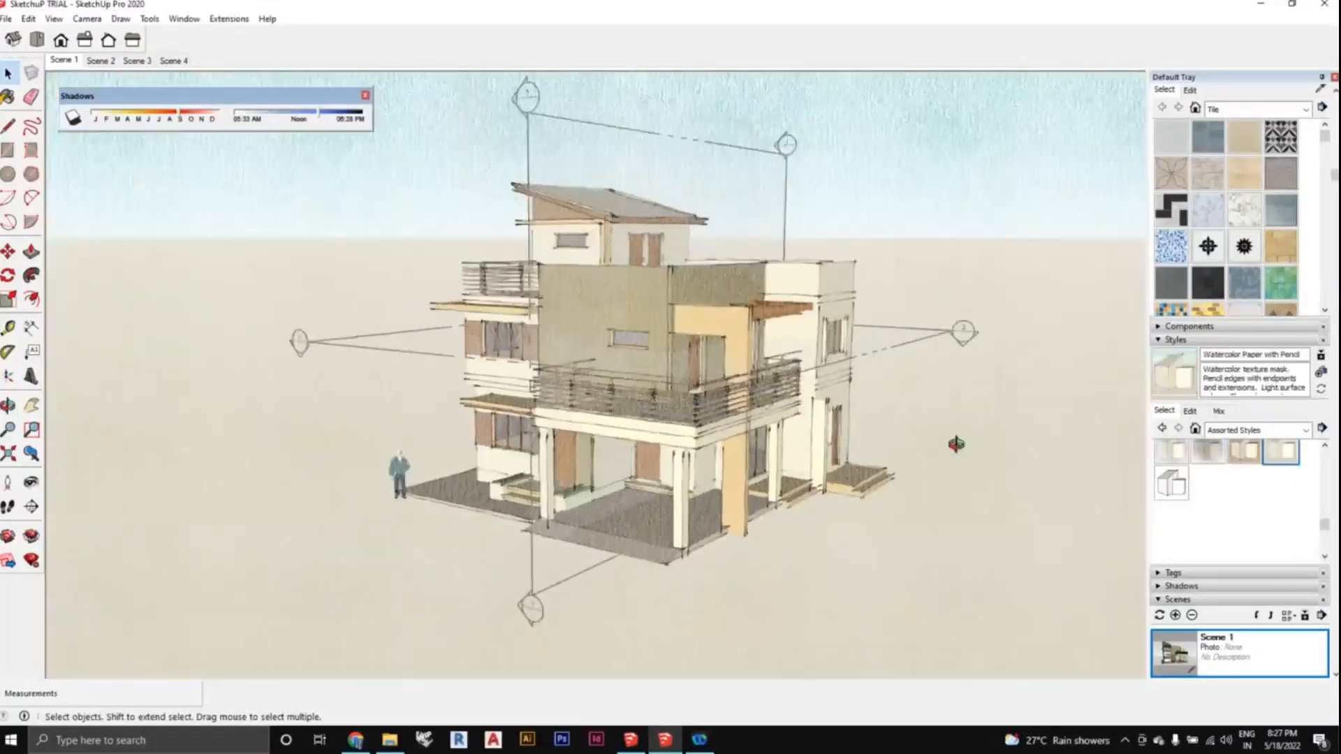
pyautogui.moveTo(952, 443)
pyautogui.mouseDown(button='middle')
pyautogui.moveTo(937, 458)
pyautogui.moveTo(955, 465)
pyautogui.mouseUp(button='middle')
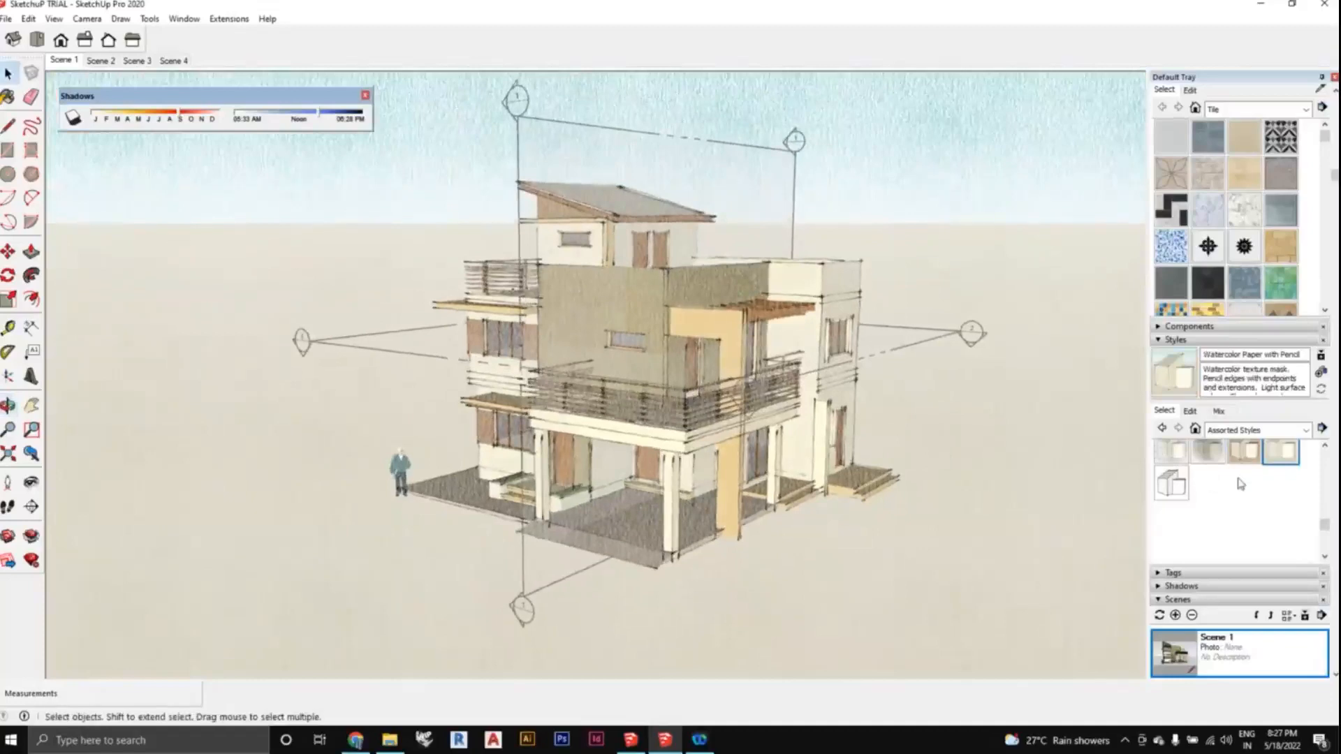
pyautogui.scroll(2, 1241, 483)
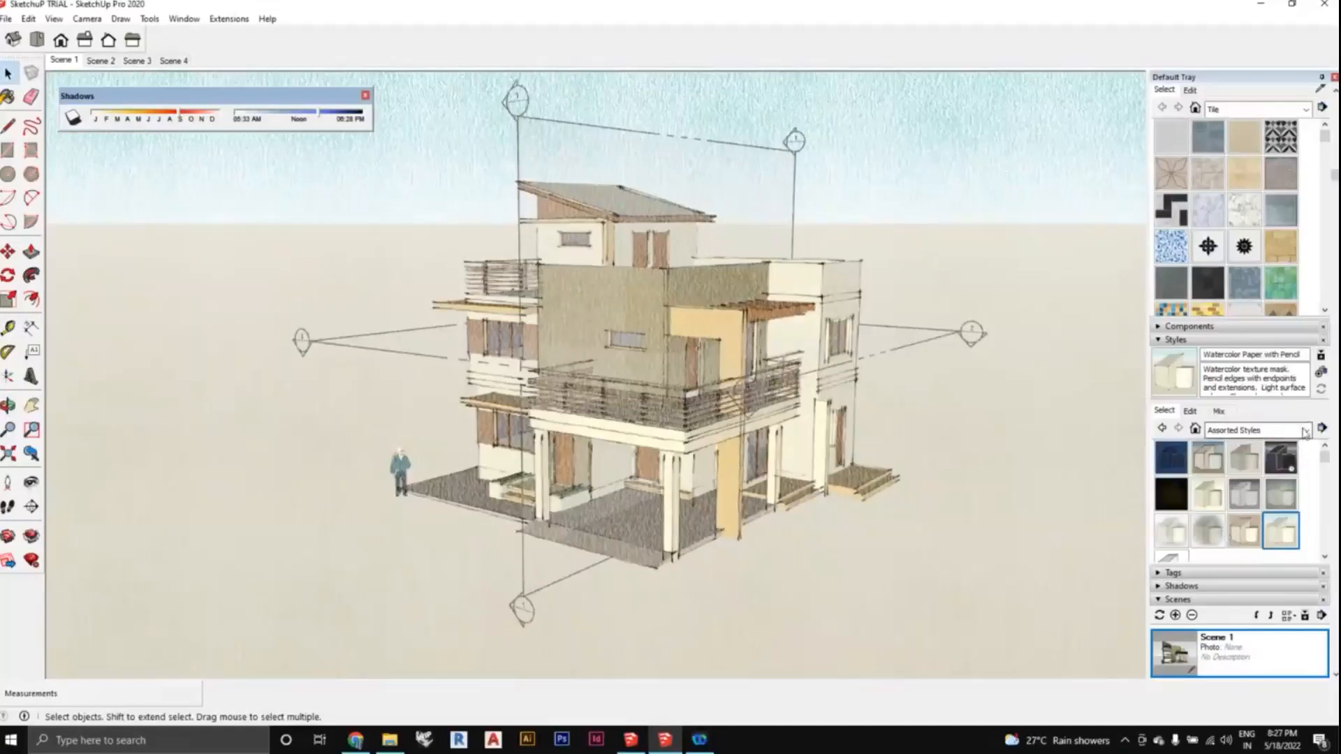
# Switch the style collection to Sketchy Edges and try the Twigs and Wires styles on the house.
pyautogui.click(1305, 431)
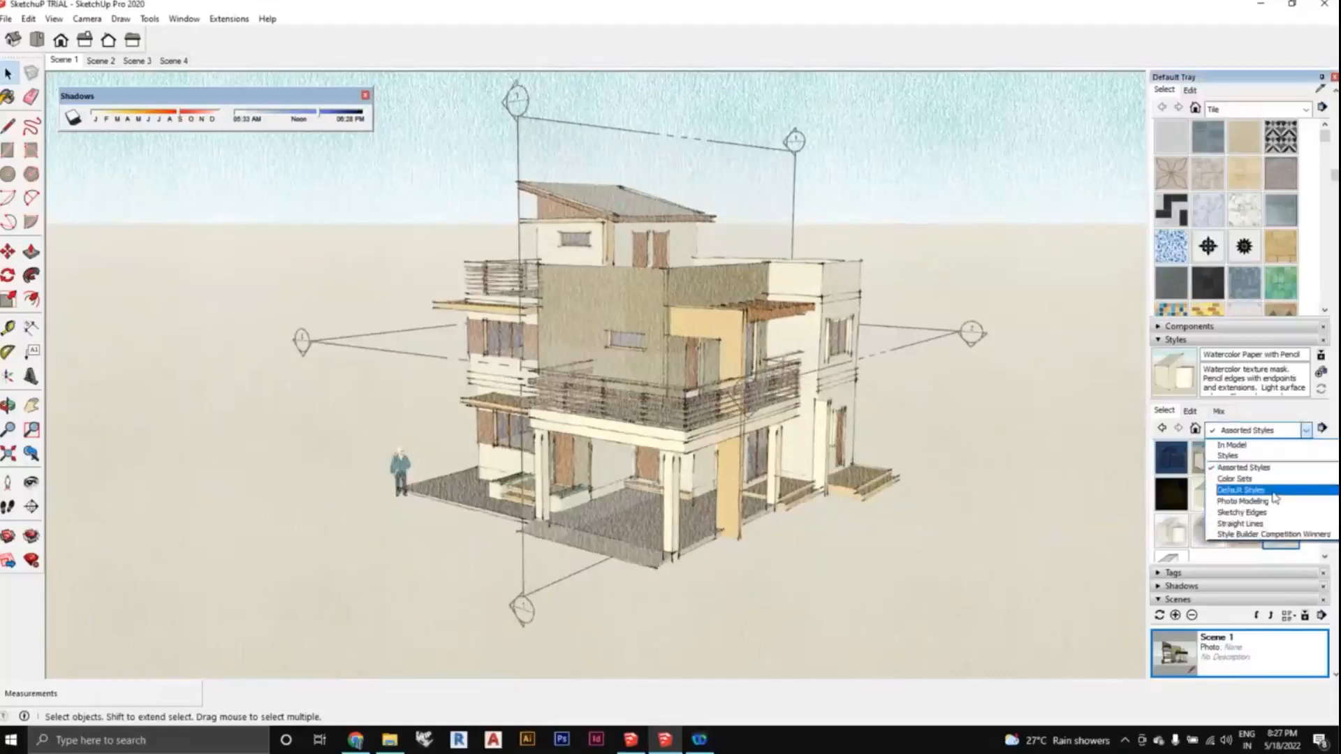
pyautogui.click(1250, 524)
pyautogui.click(1304, 431)
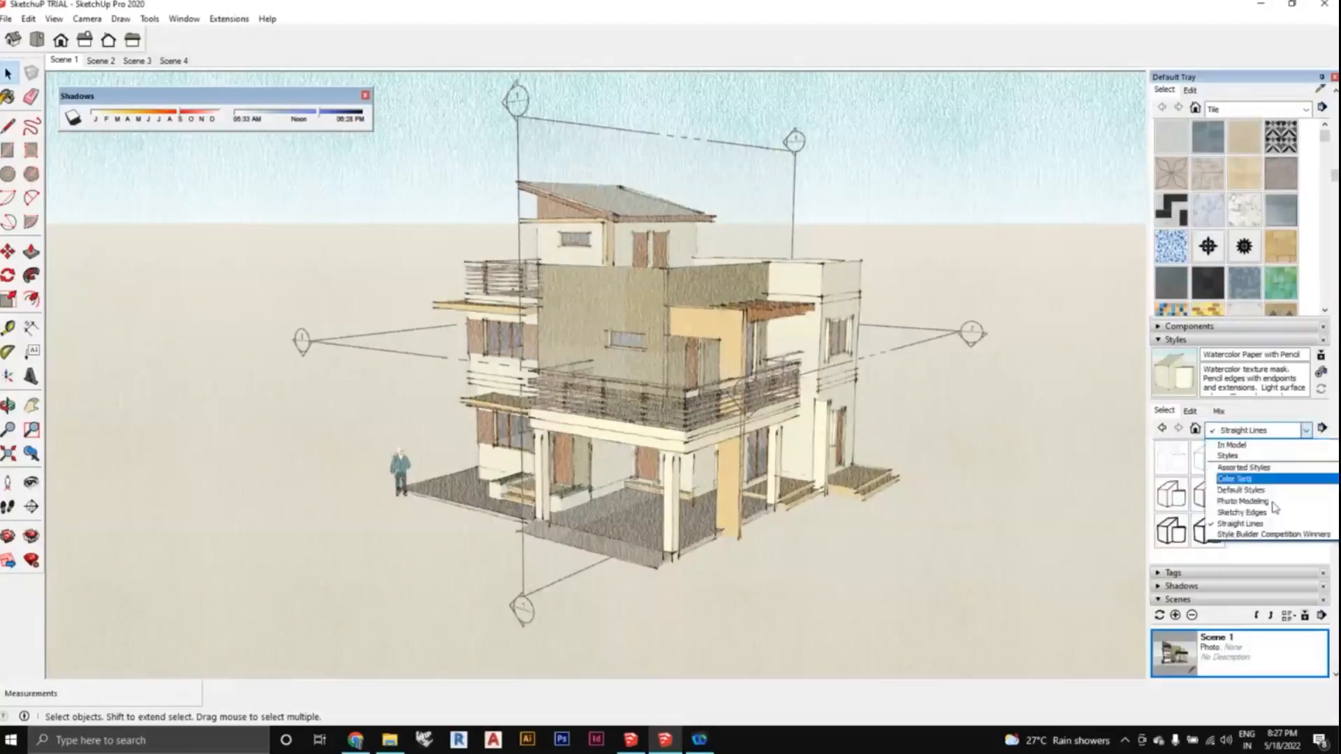
pyautogui.click(1260, 517)
pyautogui.scroll(-3, 1260, 517)
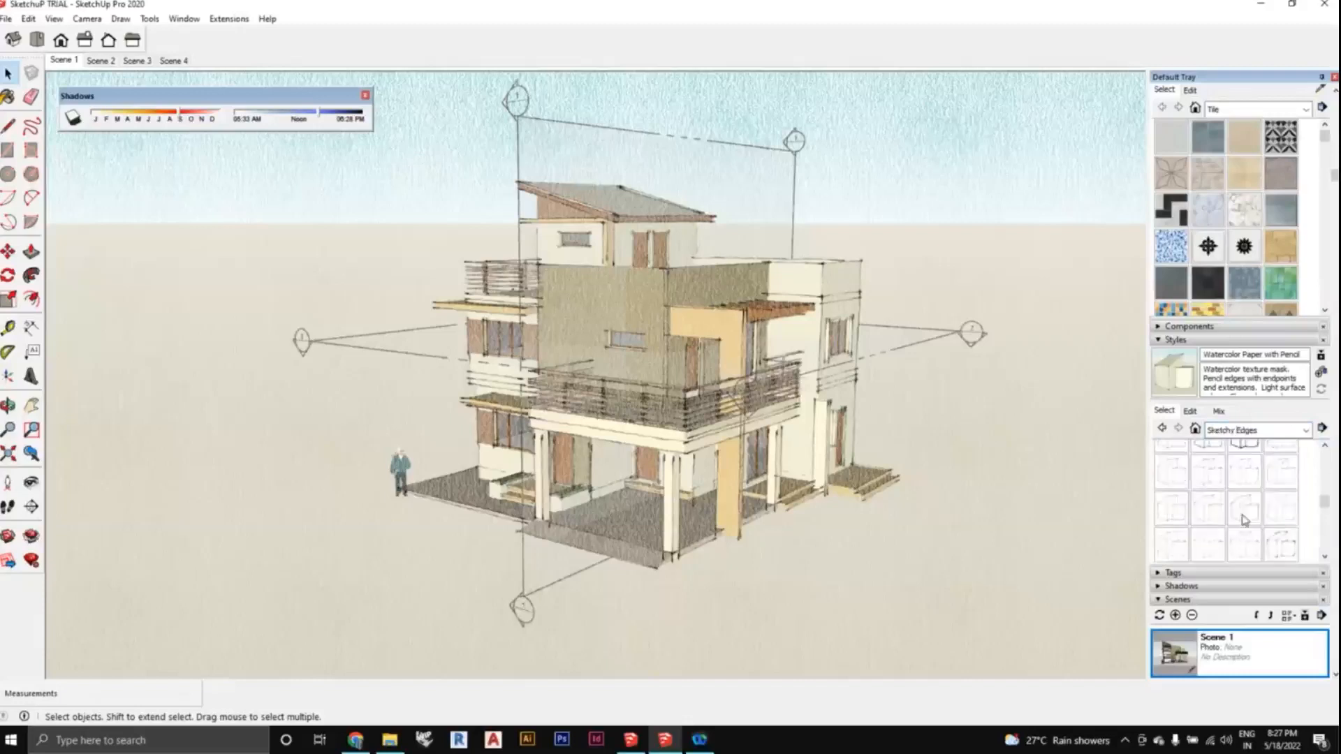
pyautogui.scroll(1, 1264, 515)
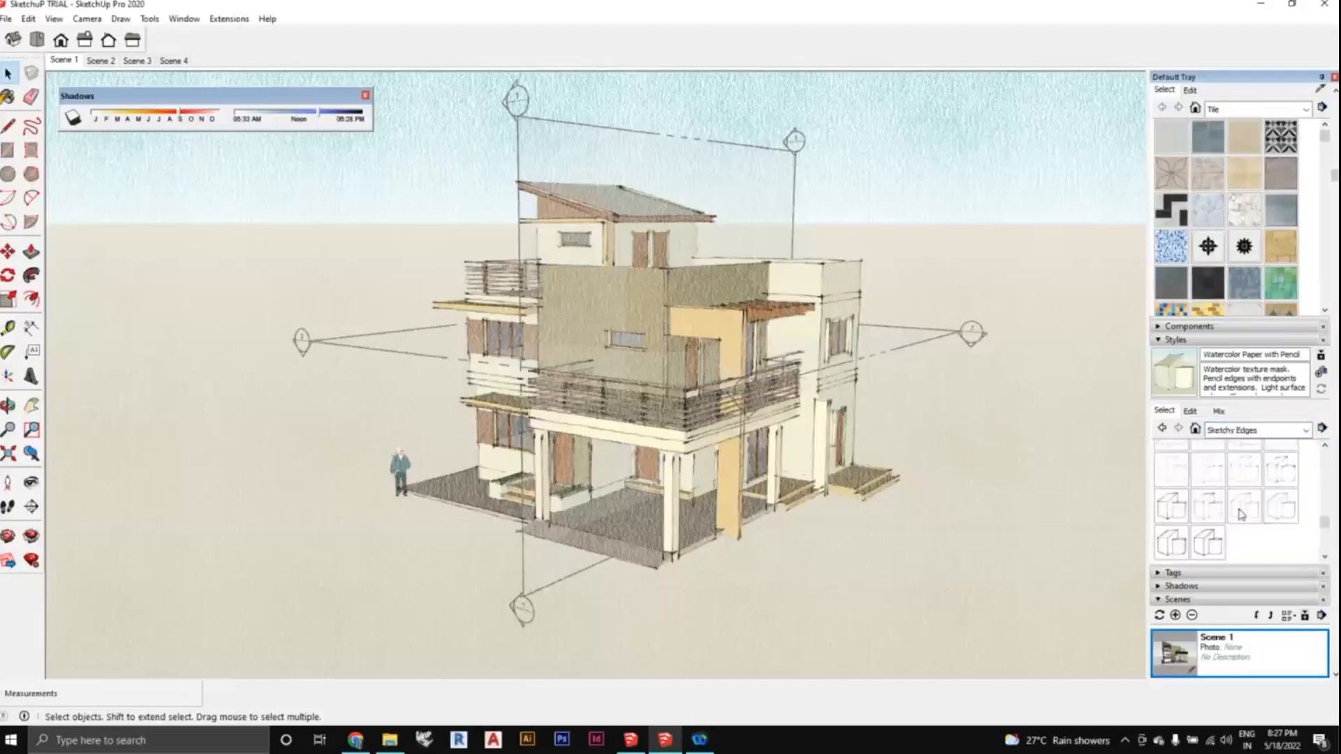
pyautogui.click(1283, 509)
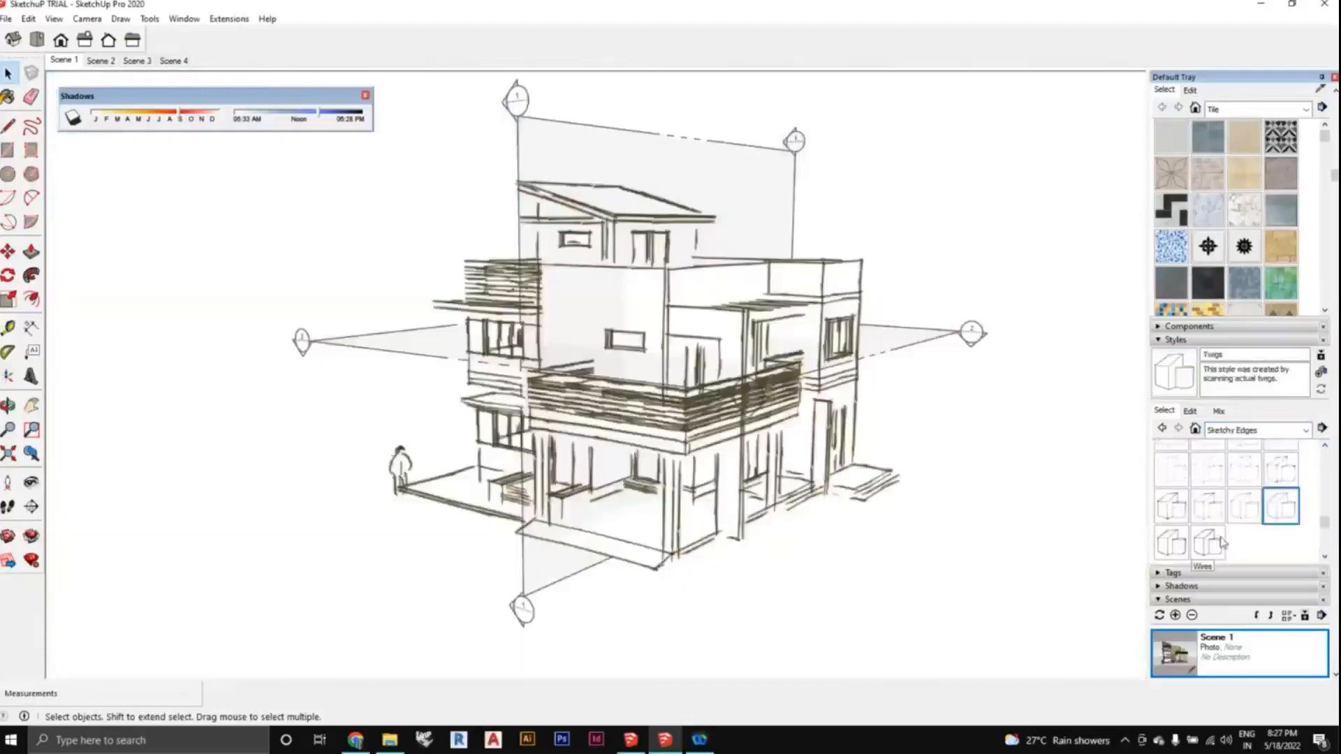
pyautogui.click(1221, 543)
# Try the Marker Wide style, and settle on the Charcoal Loose style for the house.
pyautogui.scroll(2, 1254, 537)
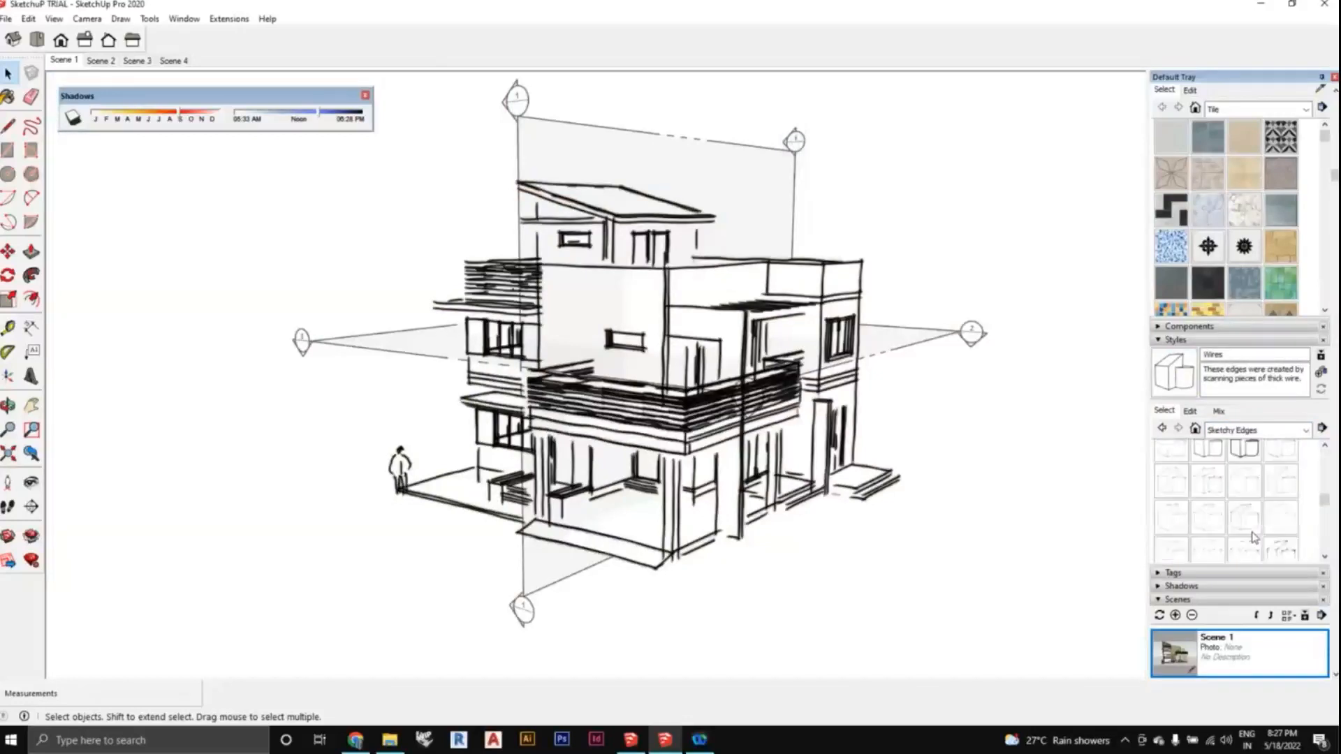
pyautogui.scroll(2, 1254, 536)
pyautogui.click(1246, 530)
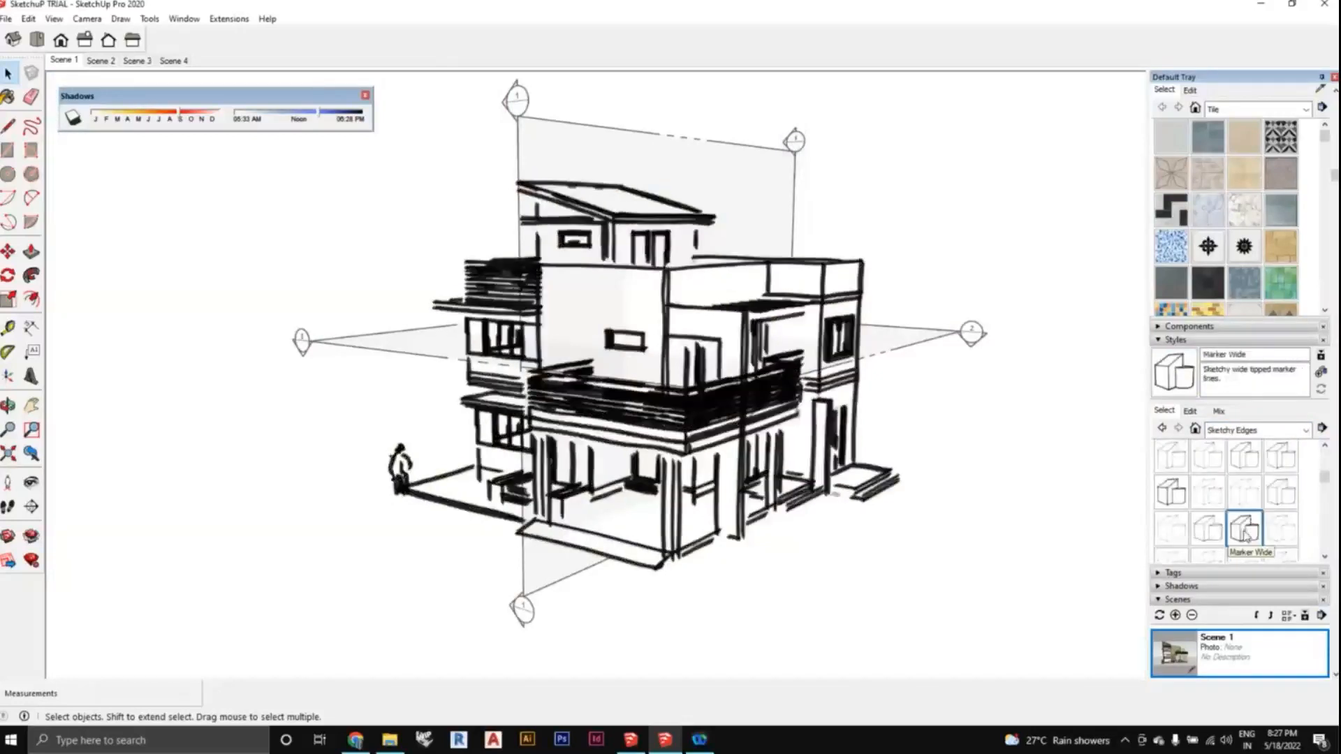
pyautogui.scroll(2, 1249, 535)
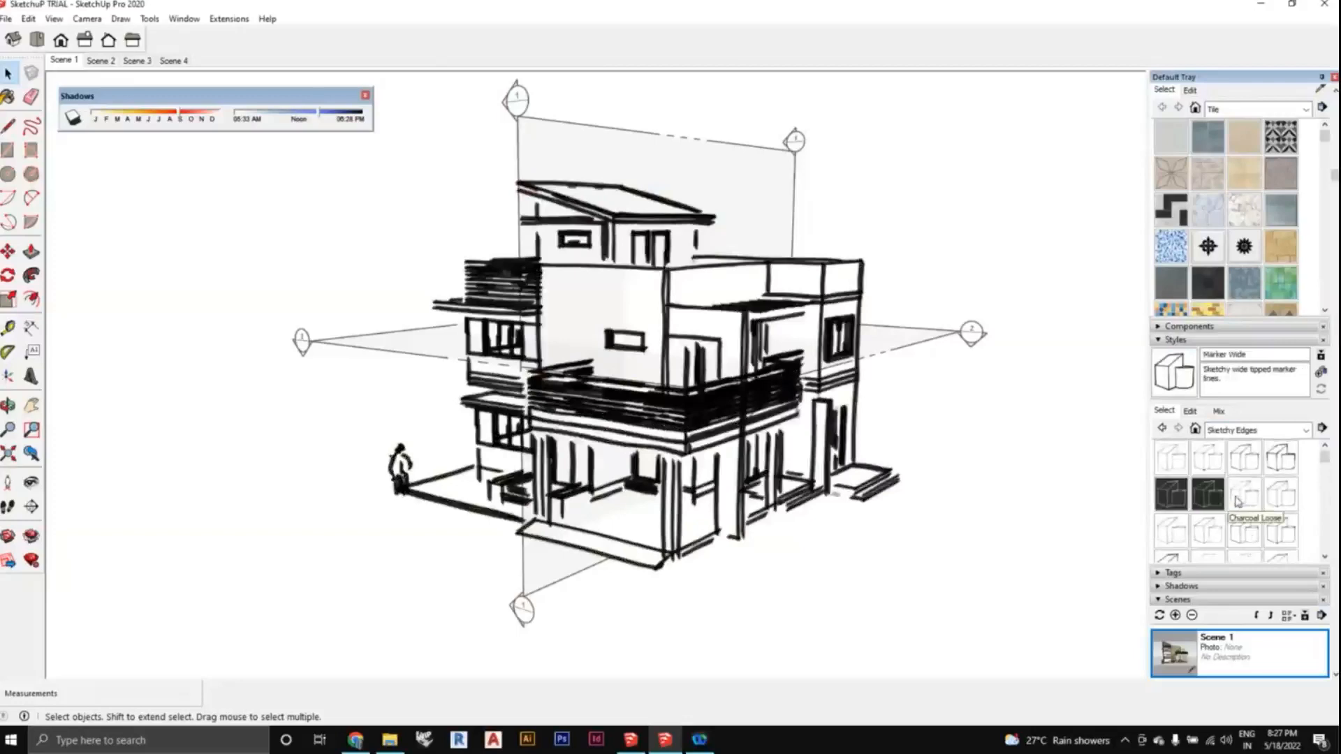
pyautogui.click(1235, 502)
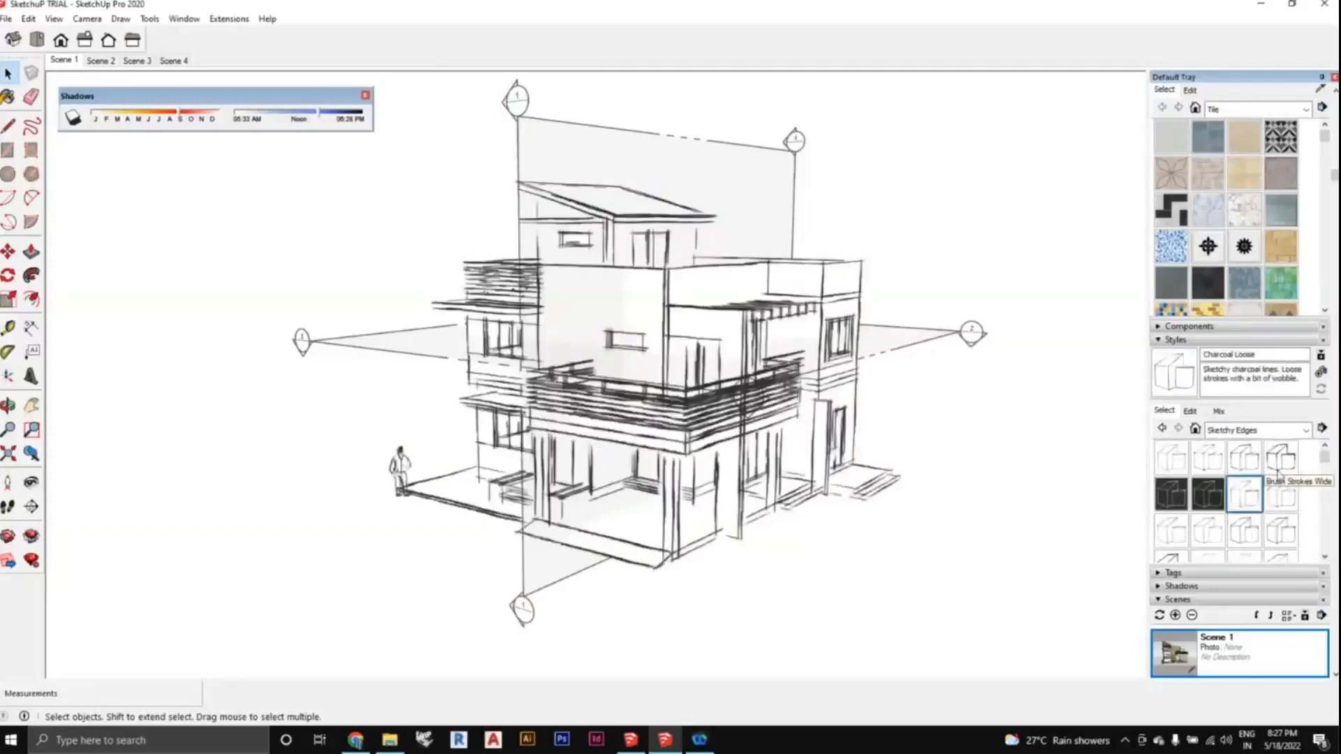
pyautogui.moveTo(1033, 492); pyautogui.dragTo(982, 383, button='middle')
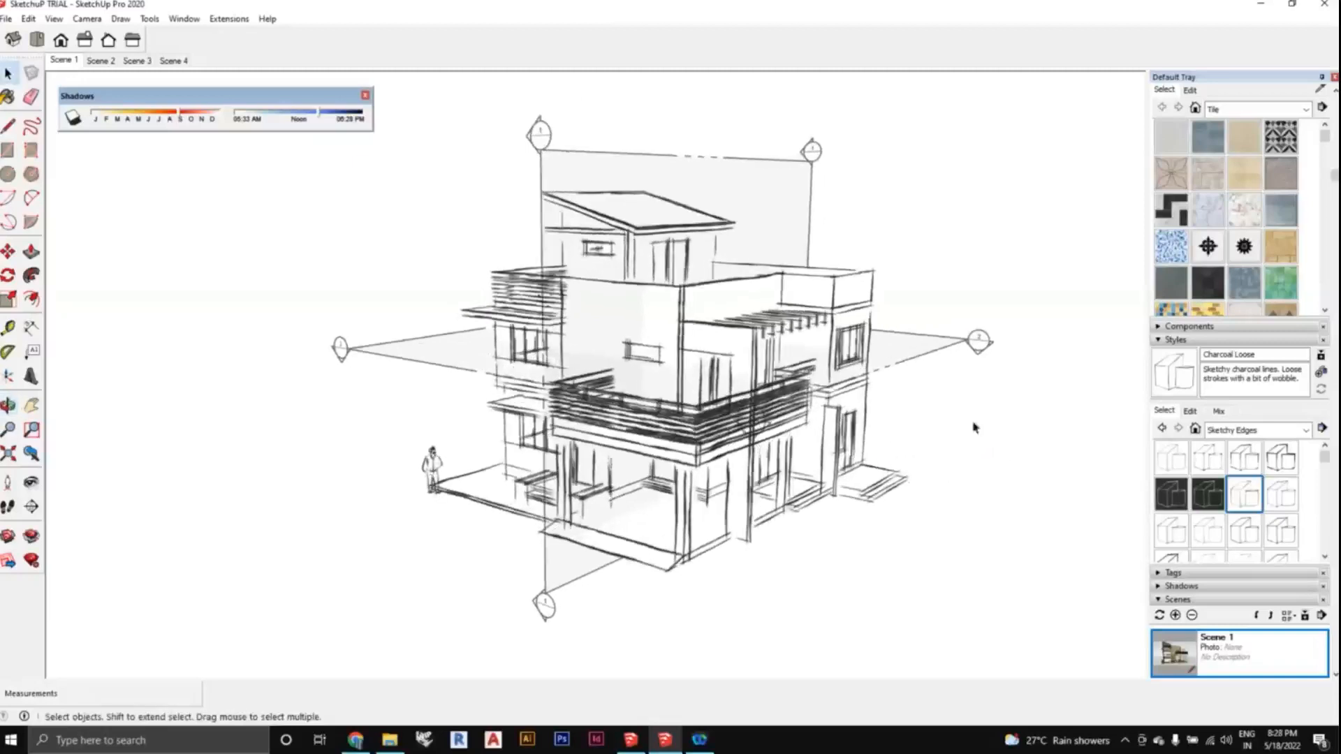
# Hide the section planes in the charcoal view of the house.
pyautogui.click(54, 19)
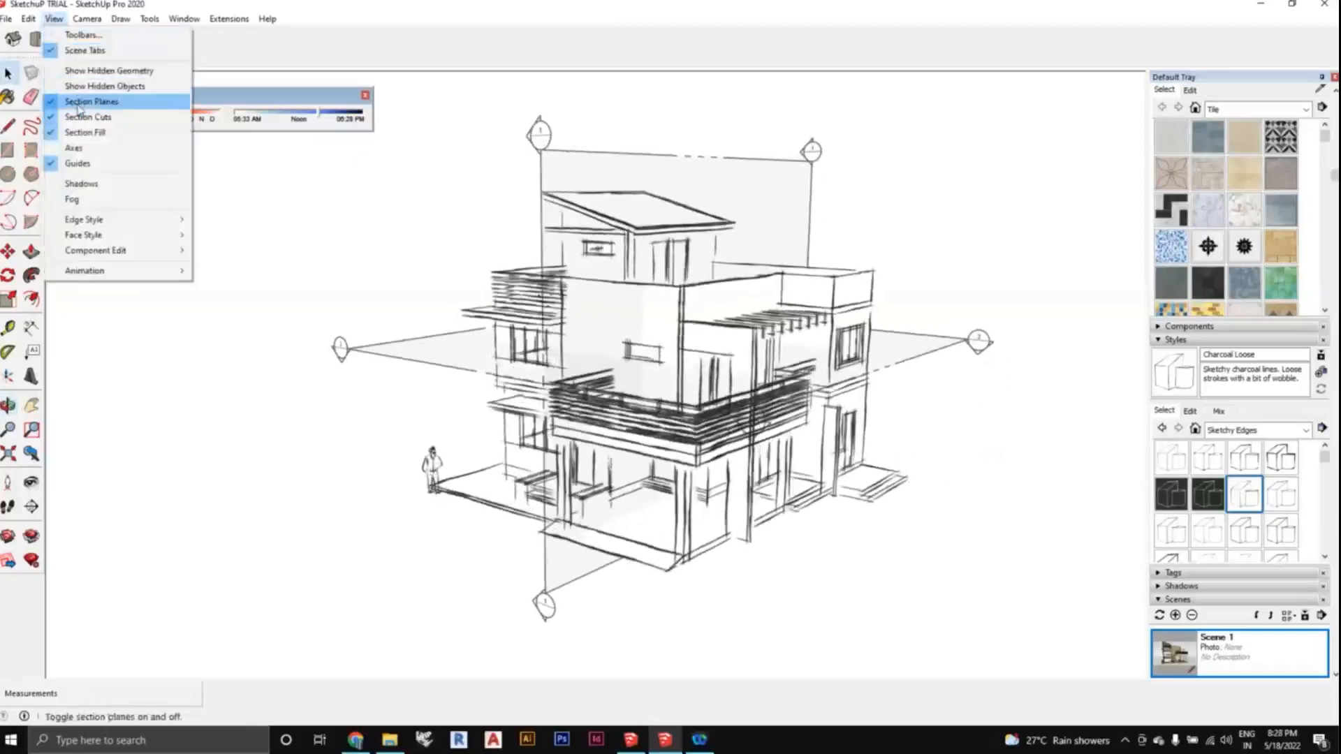
pyautogui.click(77, 105)
pyautogui.moveTo(880, 450); pyautogui.dragTo(899, 505, button='middle')
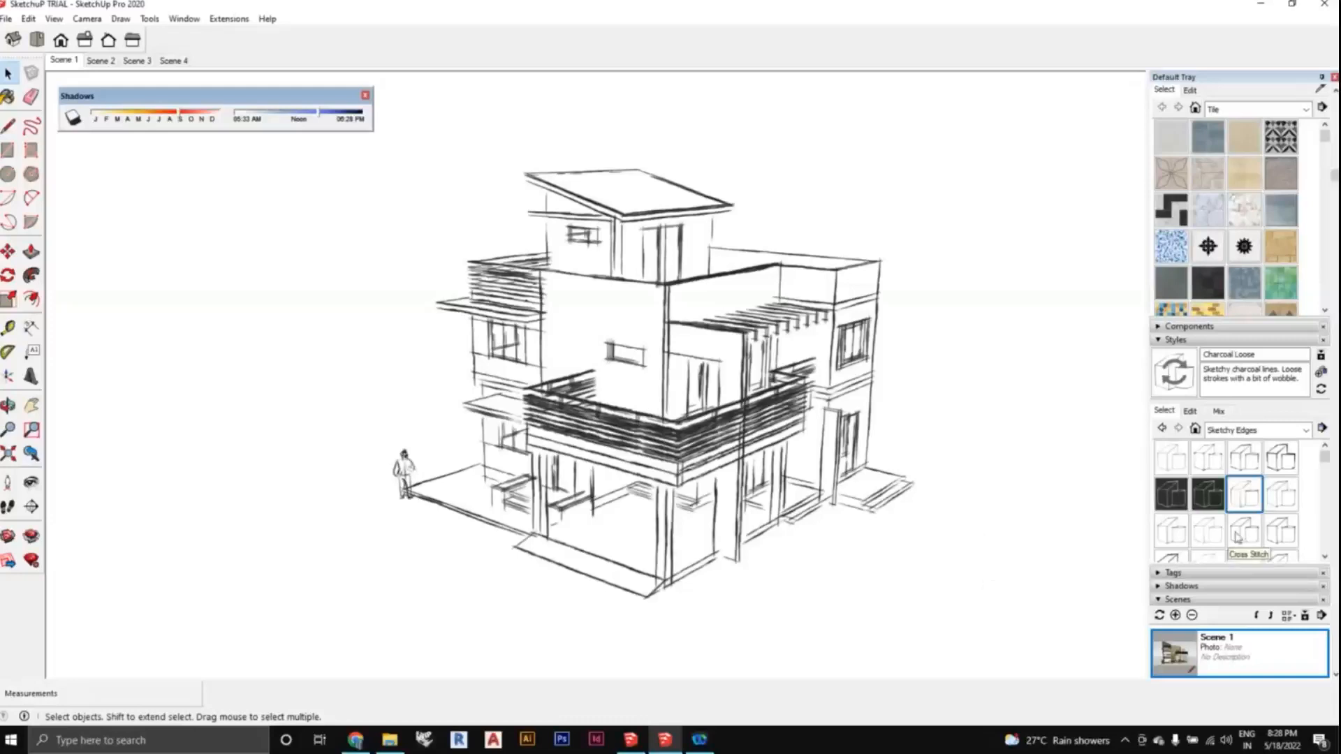
pyautogui.scroll(-3, 1232, 482)
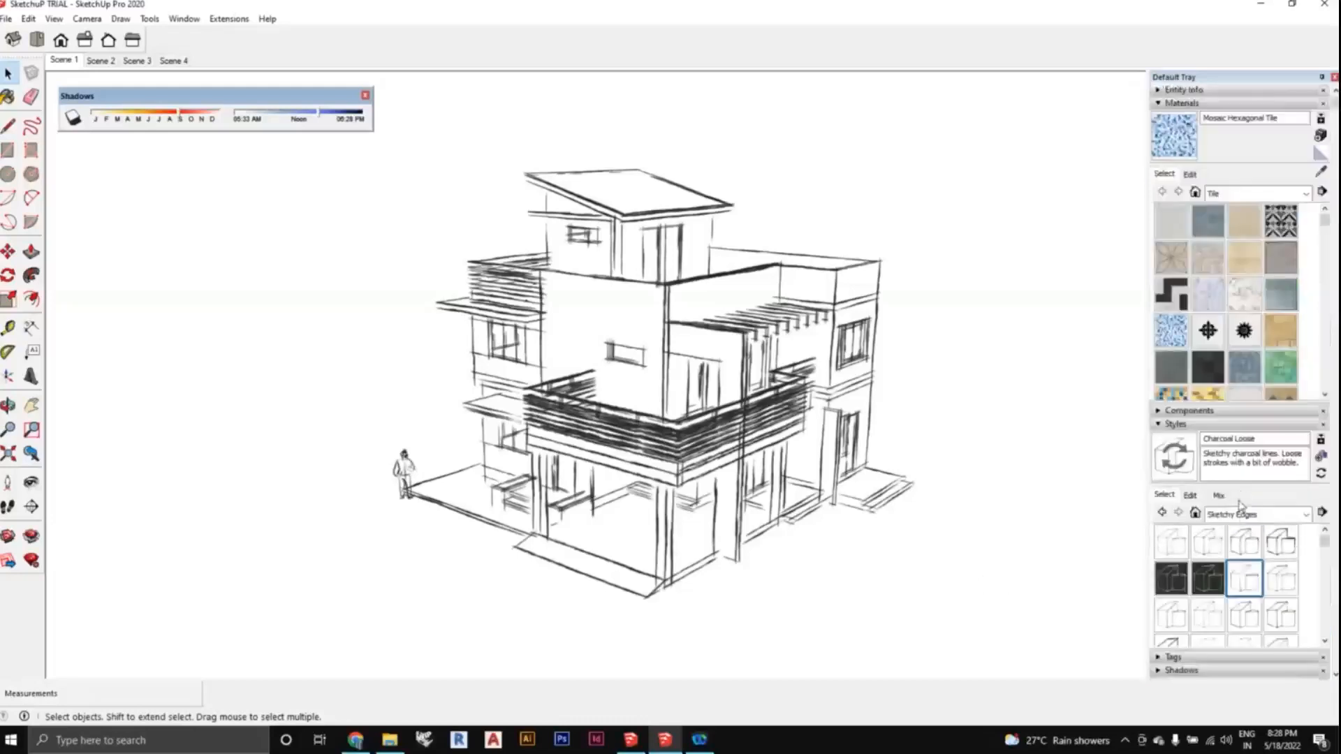
# Switch the style collection to Default Styles and apply the Construction Documentation Style, viewing the house from several angles.
pyautogui.click(1260, 514)
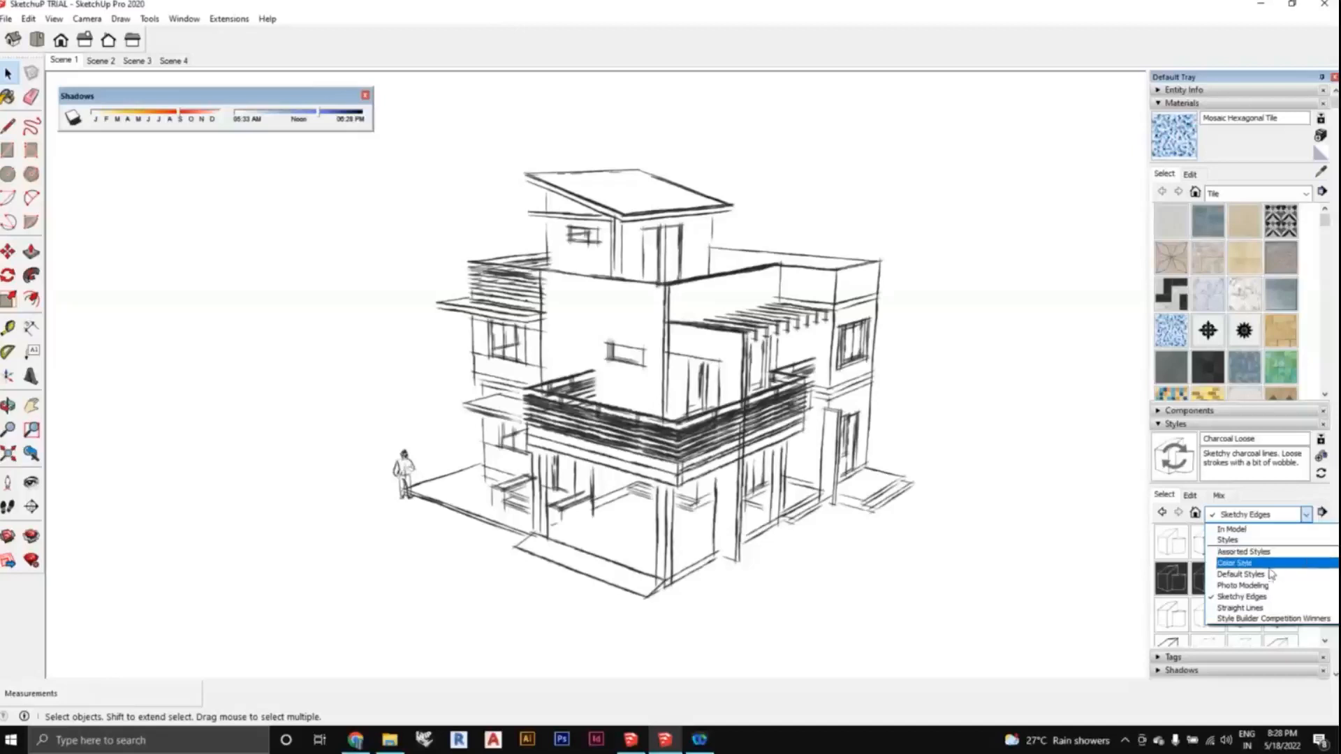
pyautogui.click(1271, 575)
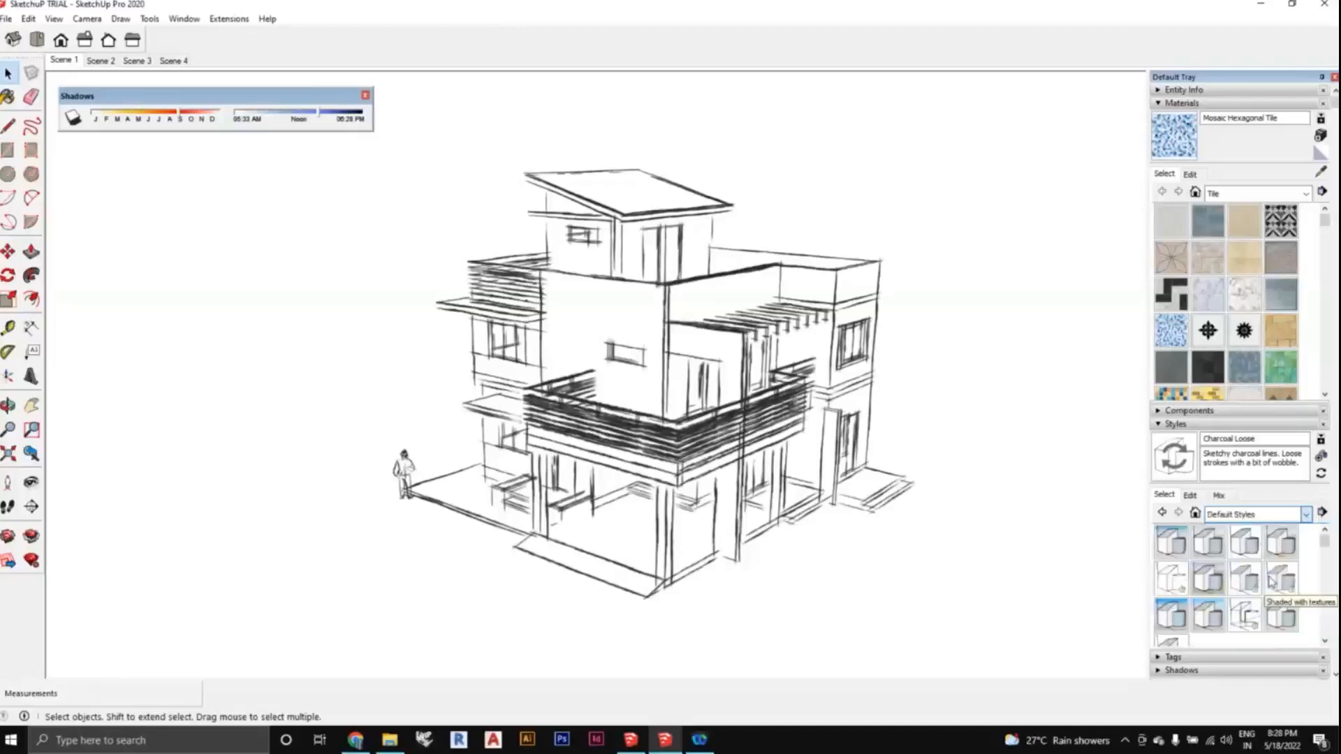
pyautogui.click(1242, 549)
pyautogui.moveTo(891, 496)
pyautogui.mouseDown(button='middle')
pyautogui.moveTo(826, 510)
pyautogui.moveTo(890, 496)
pyautogui.moveTo(869, 509)
pyautogui.moveTo(742, 506)
pyautogui.mouseUp(button='middle')
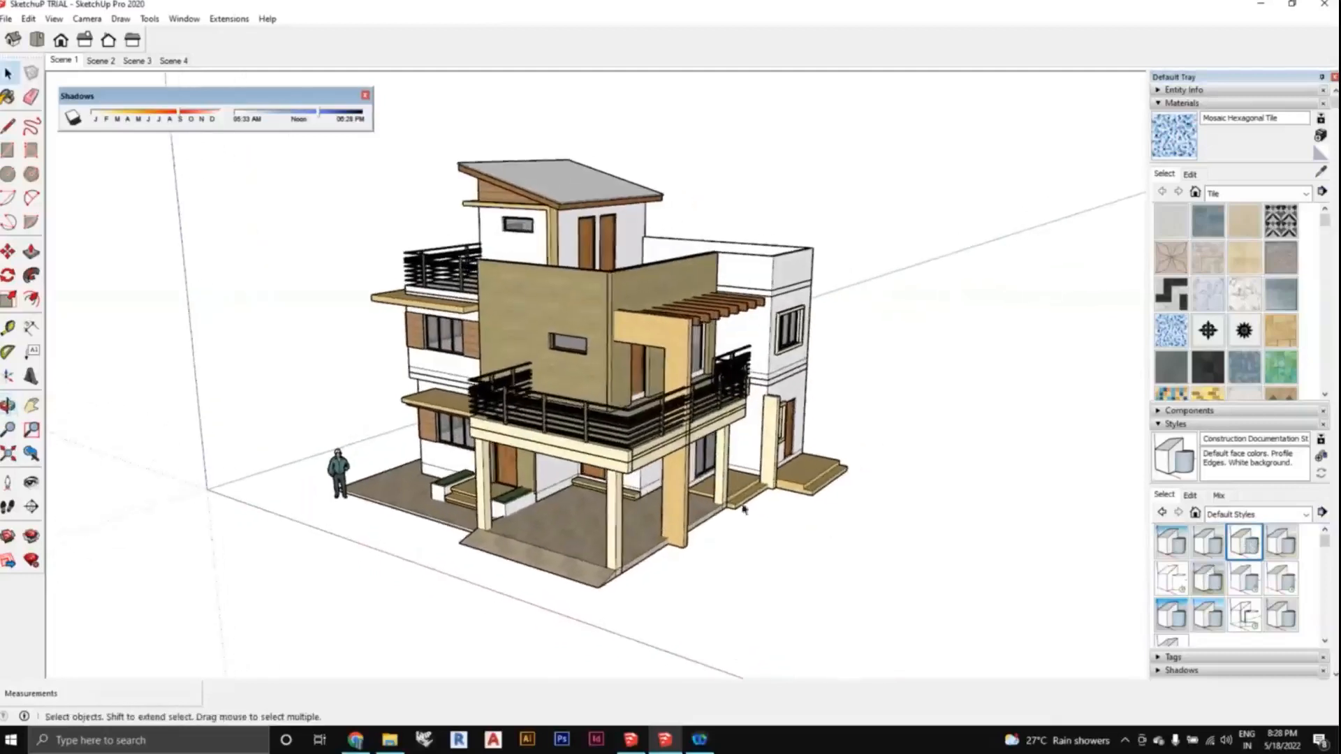
pyautogui.moveTo(881, 590); pyautogui.dragTo(938, 564, button='middle')
pyautogui.scroll(-3, 1187, 552)
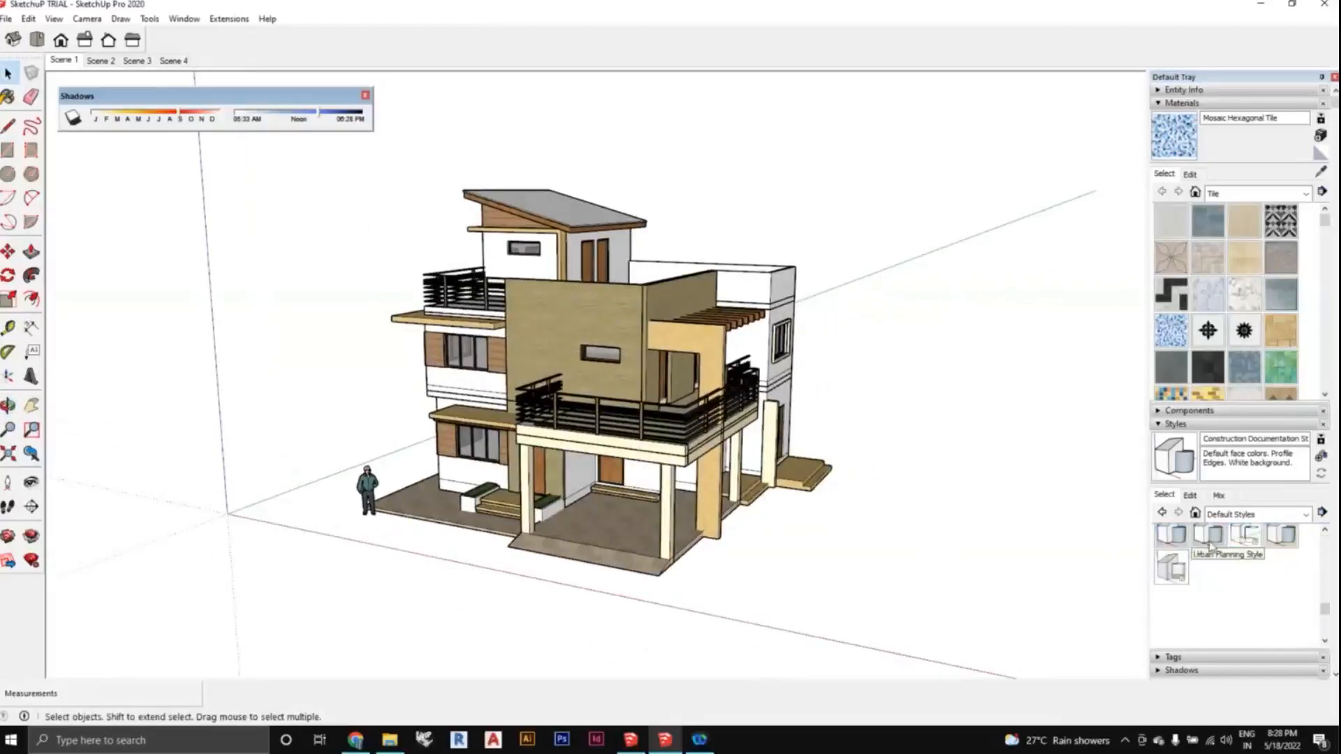
pyautogui.moveTo(851, 512); pyautogui.dragTo(1076, 525, button='middle')
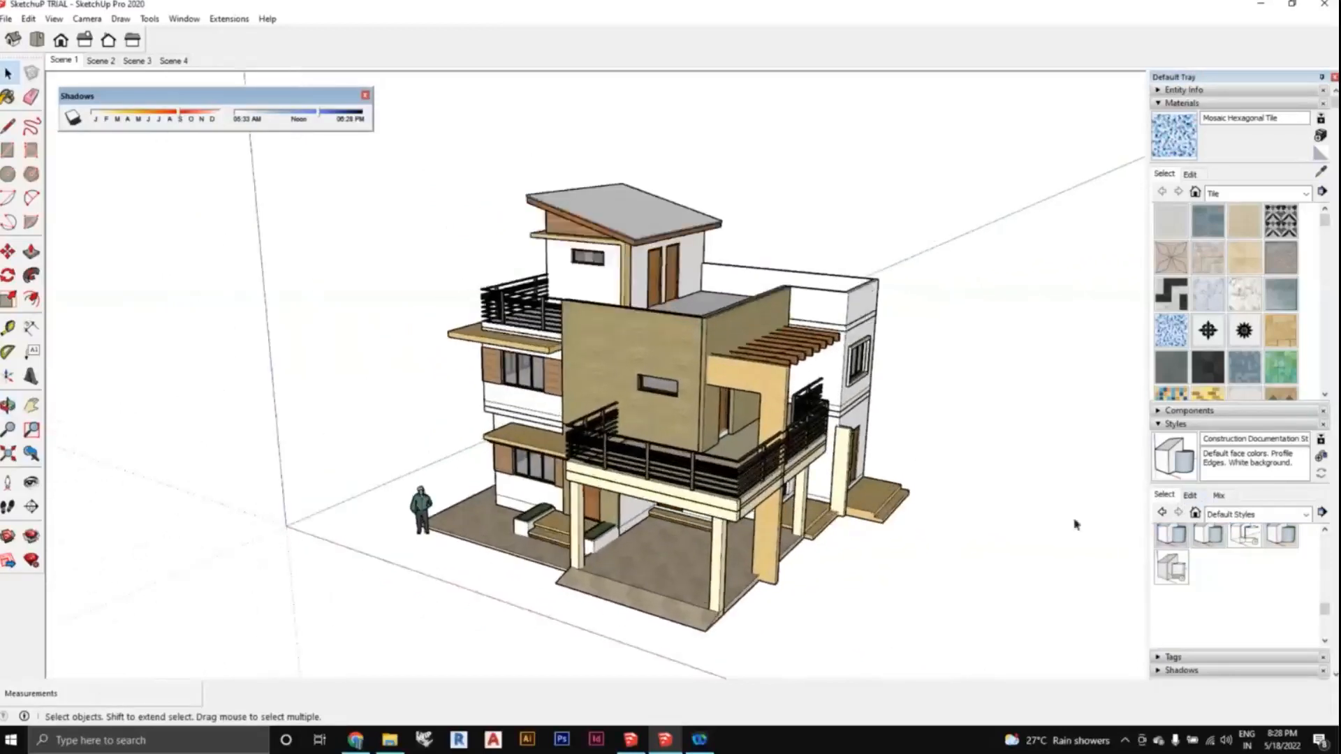
# Add a watermark to the current style using the ARCKSTUDIO image from the Downloads folder.
pyautogui.click(1190, 495)
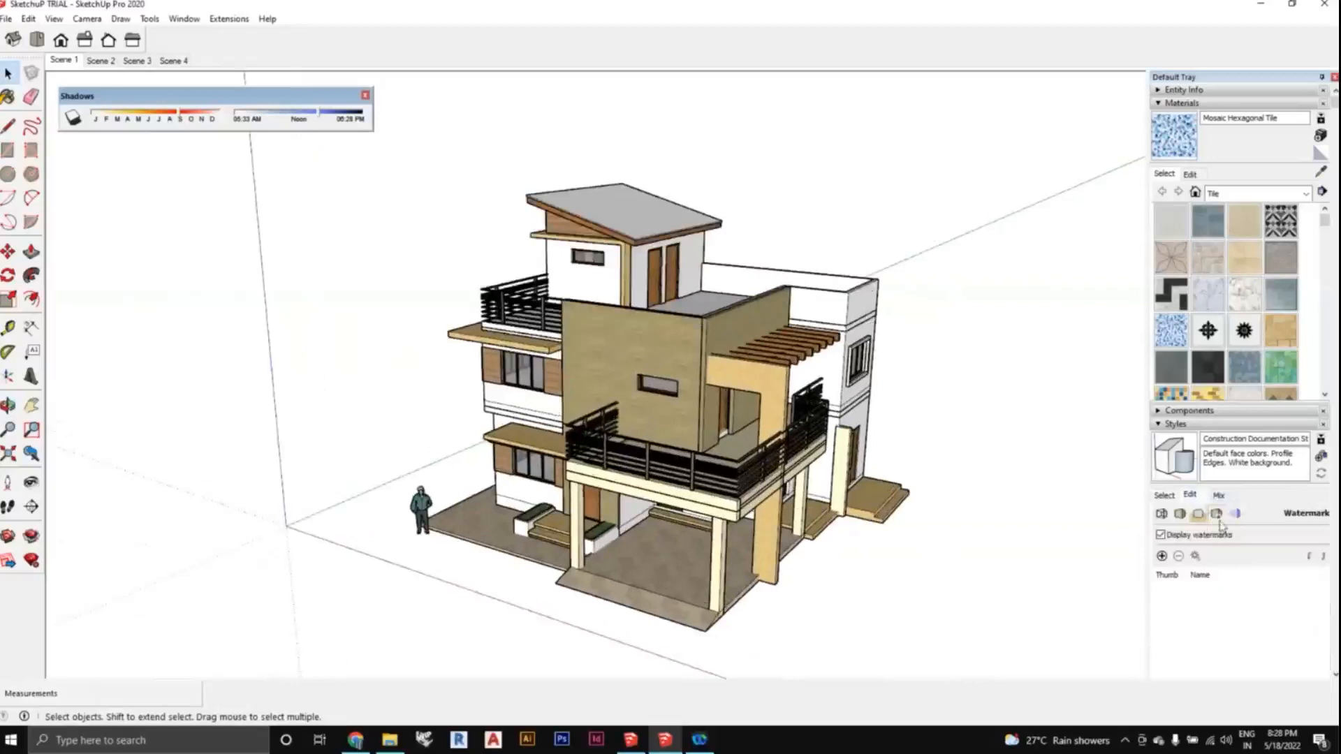
pyautogui.scroll(-2, 1219, 523)
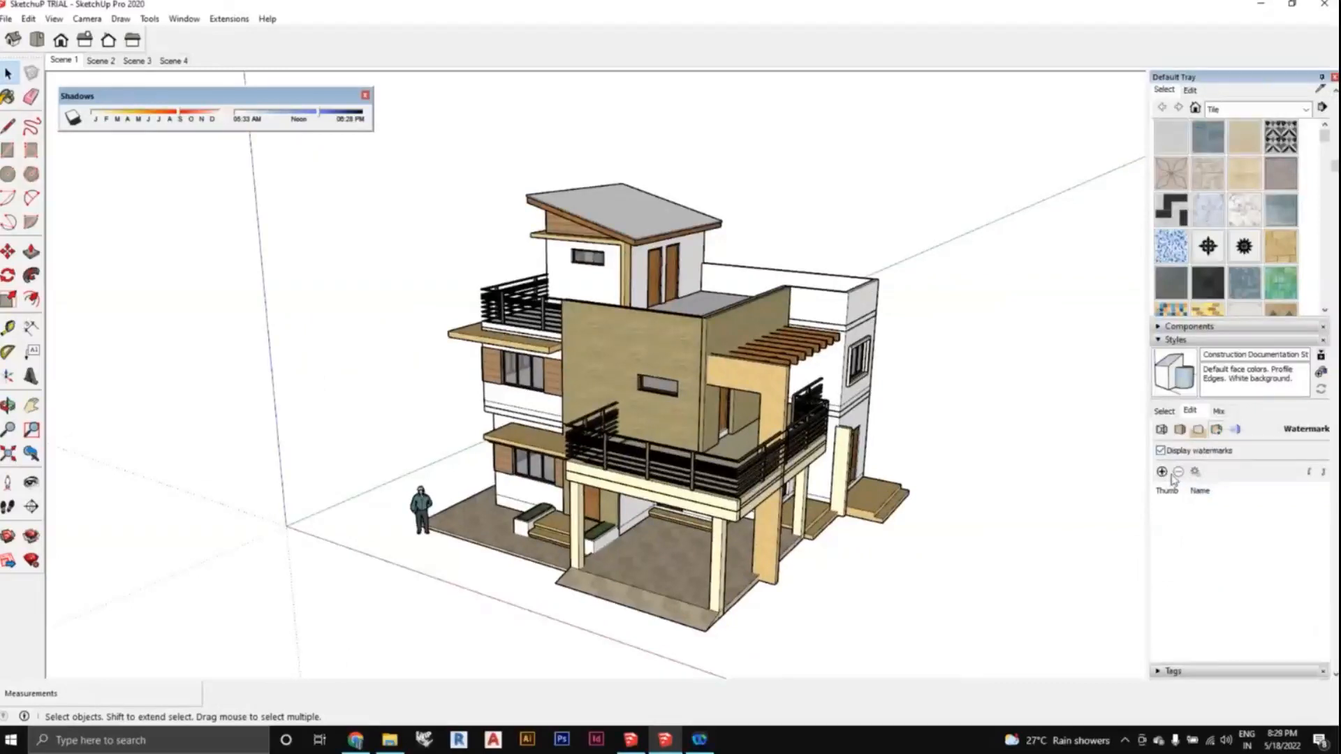
pyautogui.scroll(-2, 1179, 482)
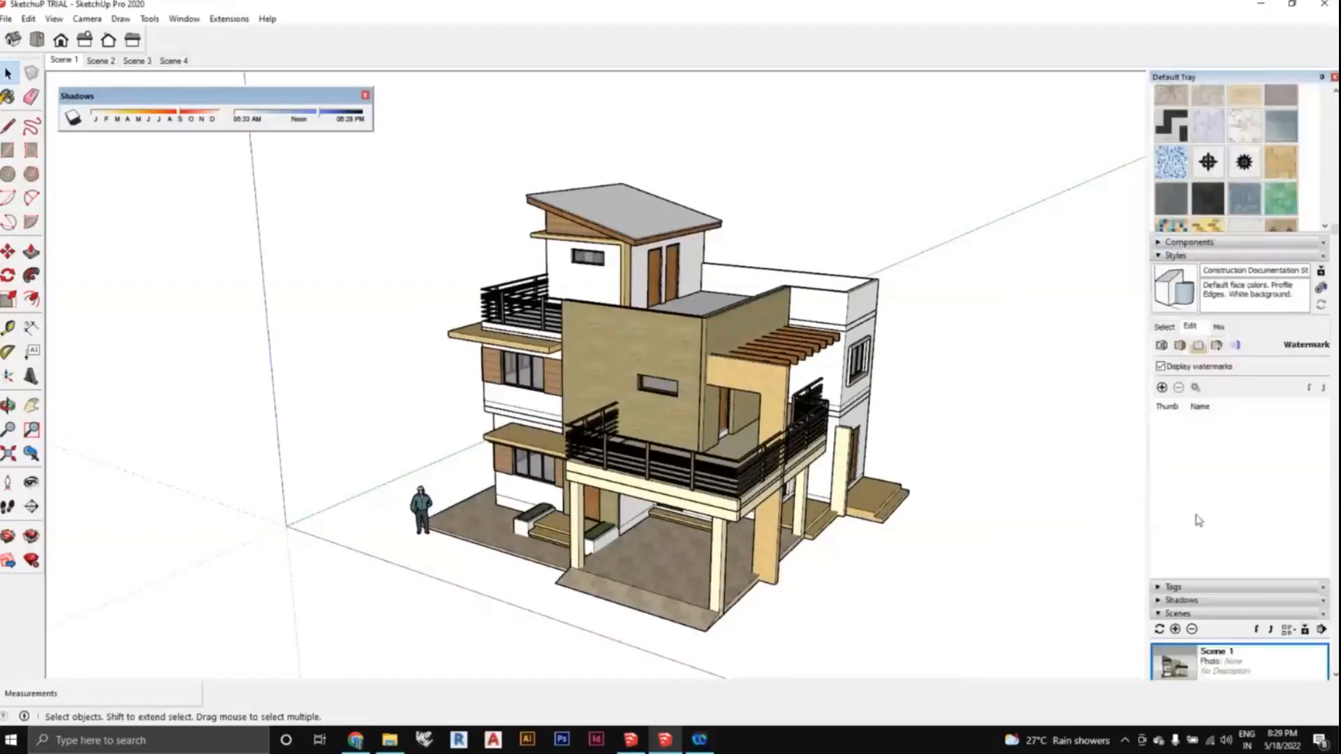
pyautogui.click(1163, 388)
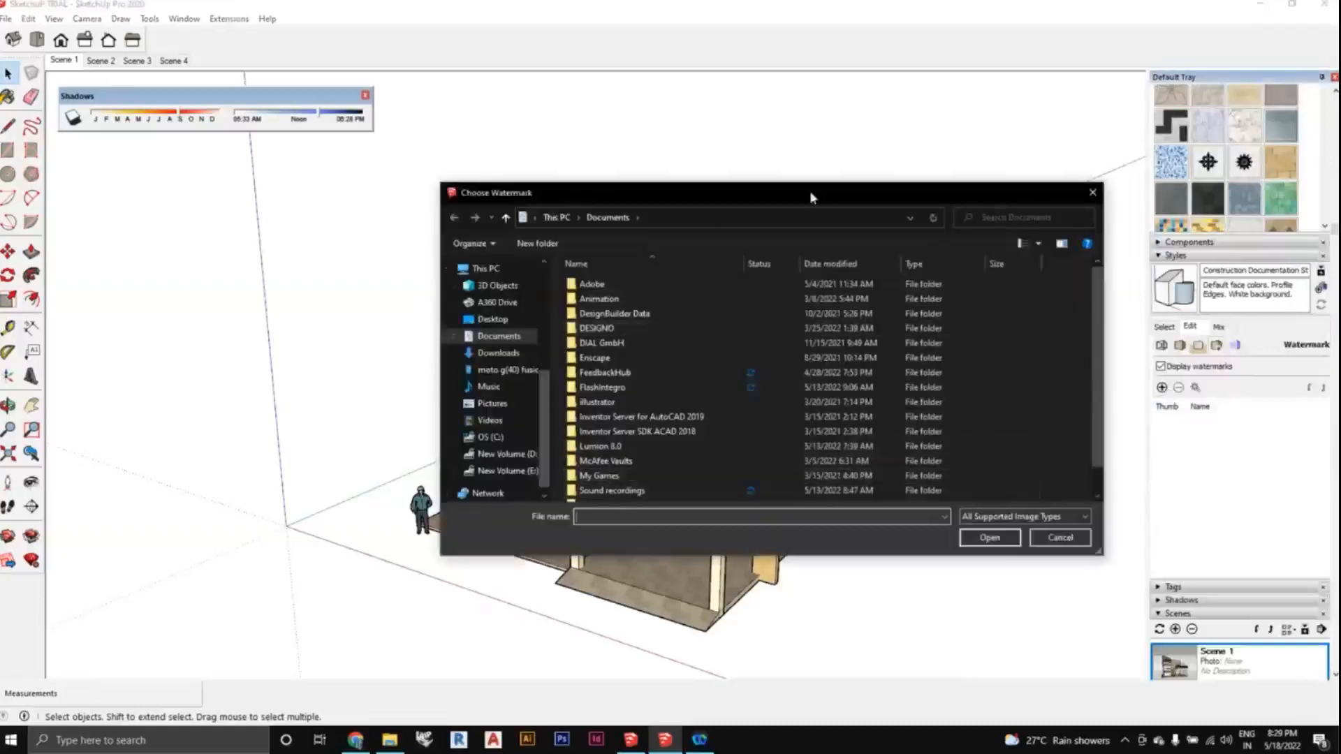
pyautogui.scroll(-1, 505, 387)
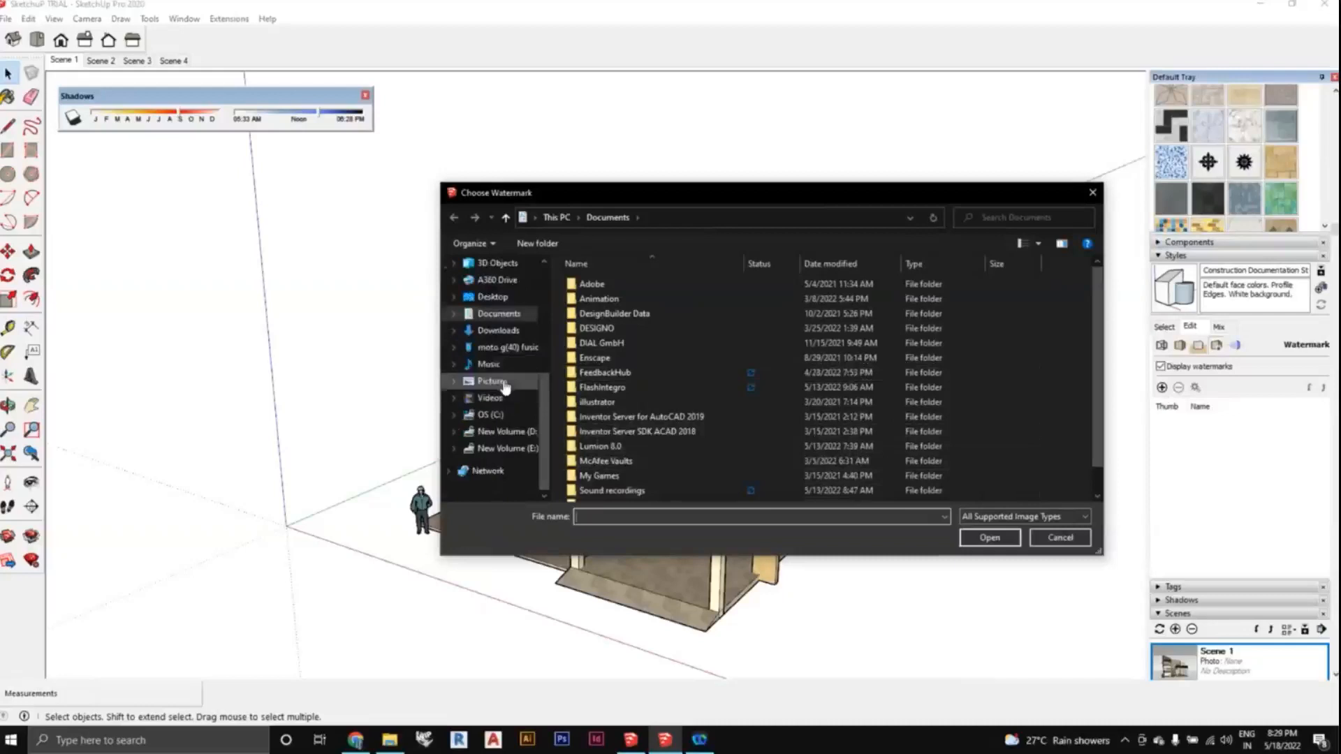
pyautogui.click(507, 389)
pyautogui.scroll(1, 497, 323)
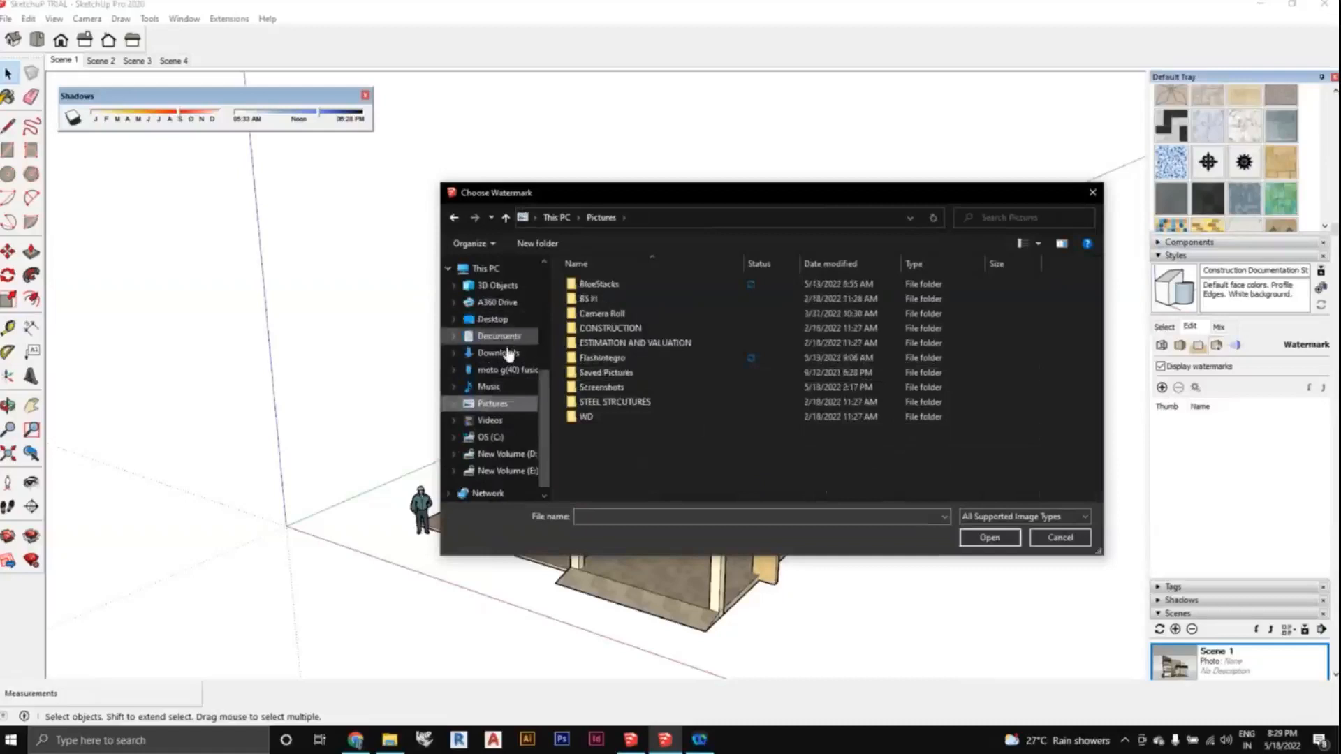
pyautogui.click(506, 353)
pyautogui.scroll(-5, 958, 378)
pyautogui.scroll(-5, 957, 377)
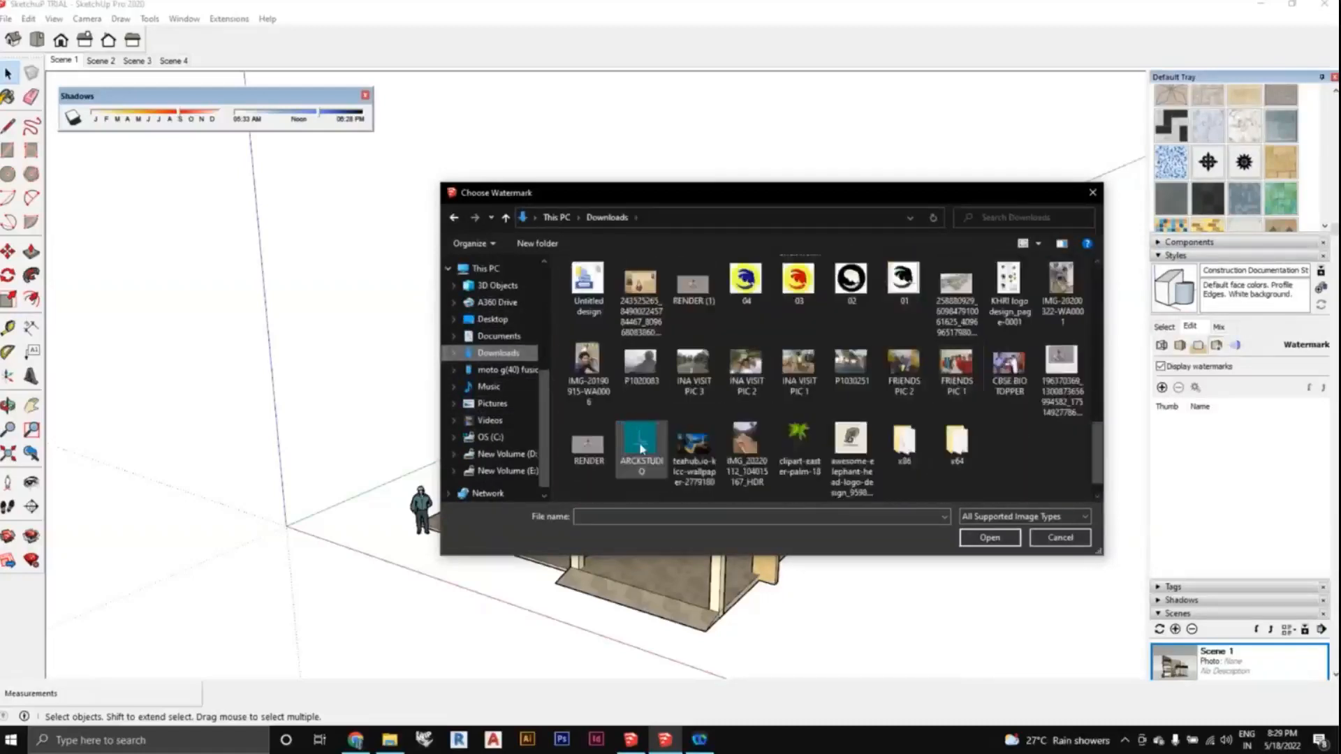
pyautogui.click(637, 437)
pyautogui.click(995, 539)
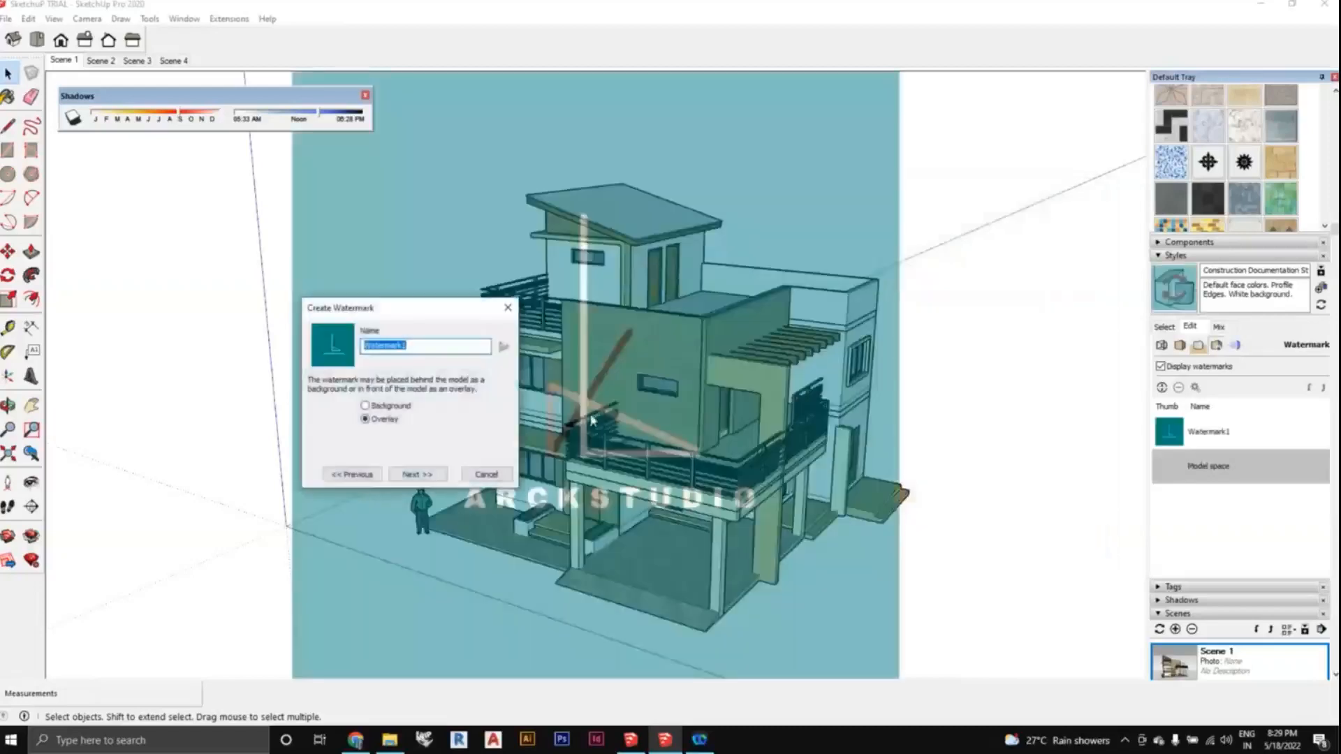
# Place the watermark behind the model as a background and set its blend about midway between background and image.
pyautogui.click(365, 406)
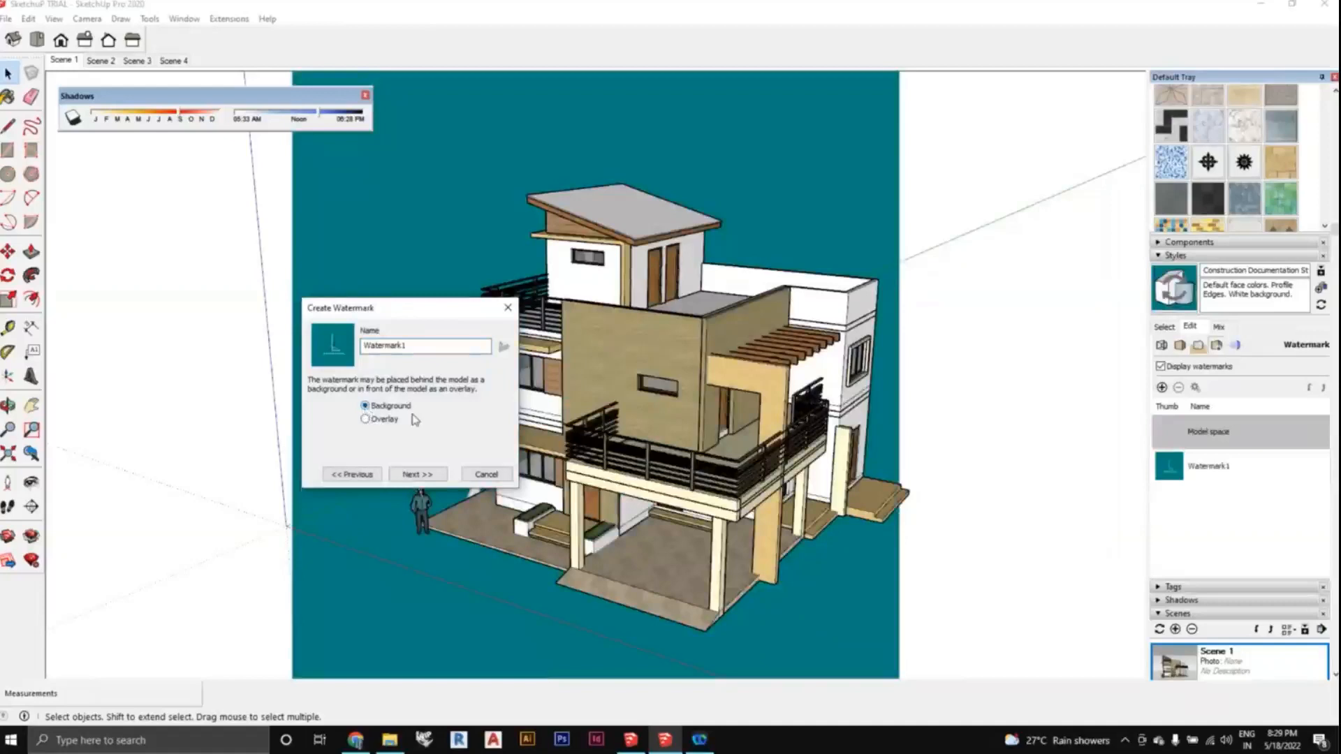
pyautogui.click(412, 475)
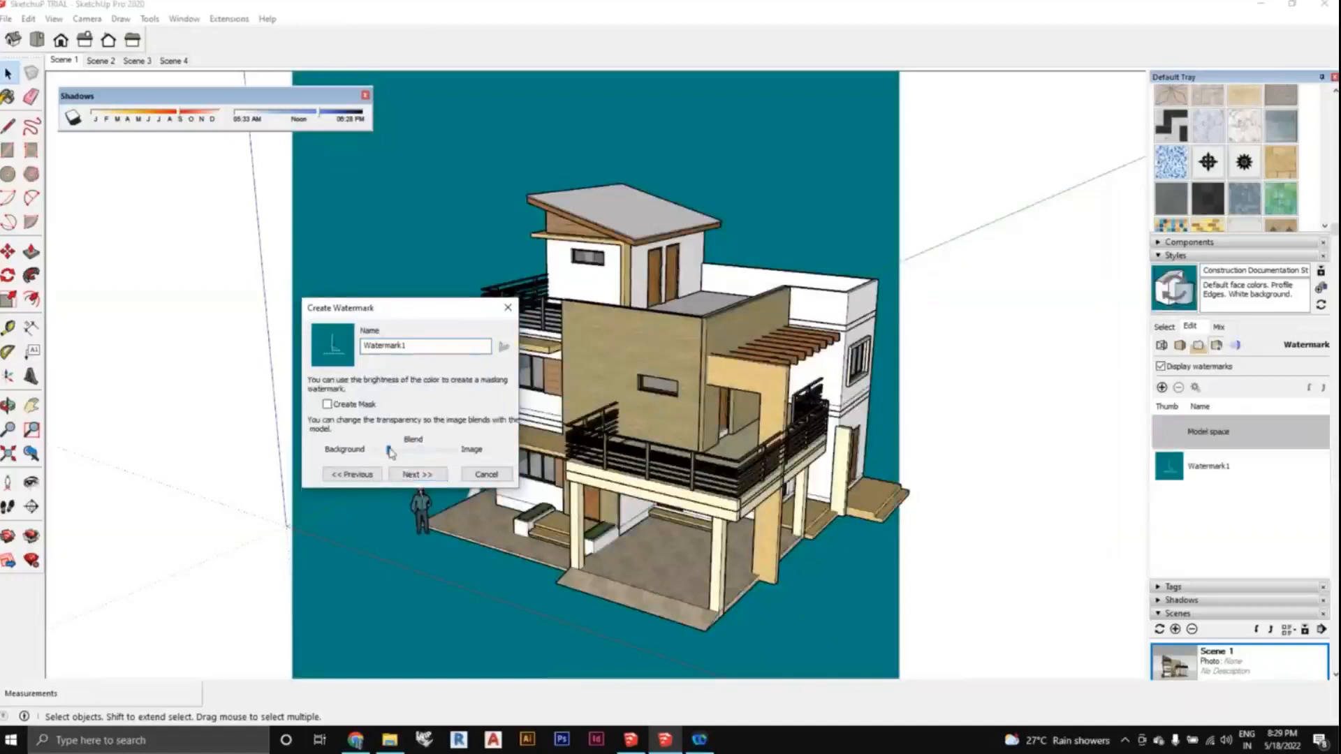
pyautogui.click(389, 452)
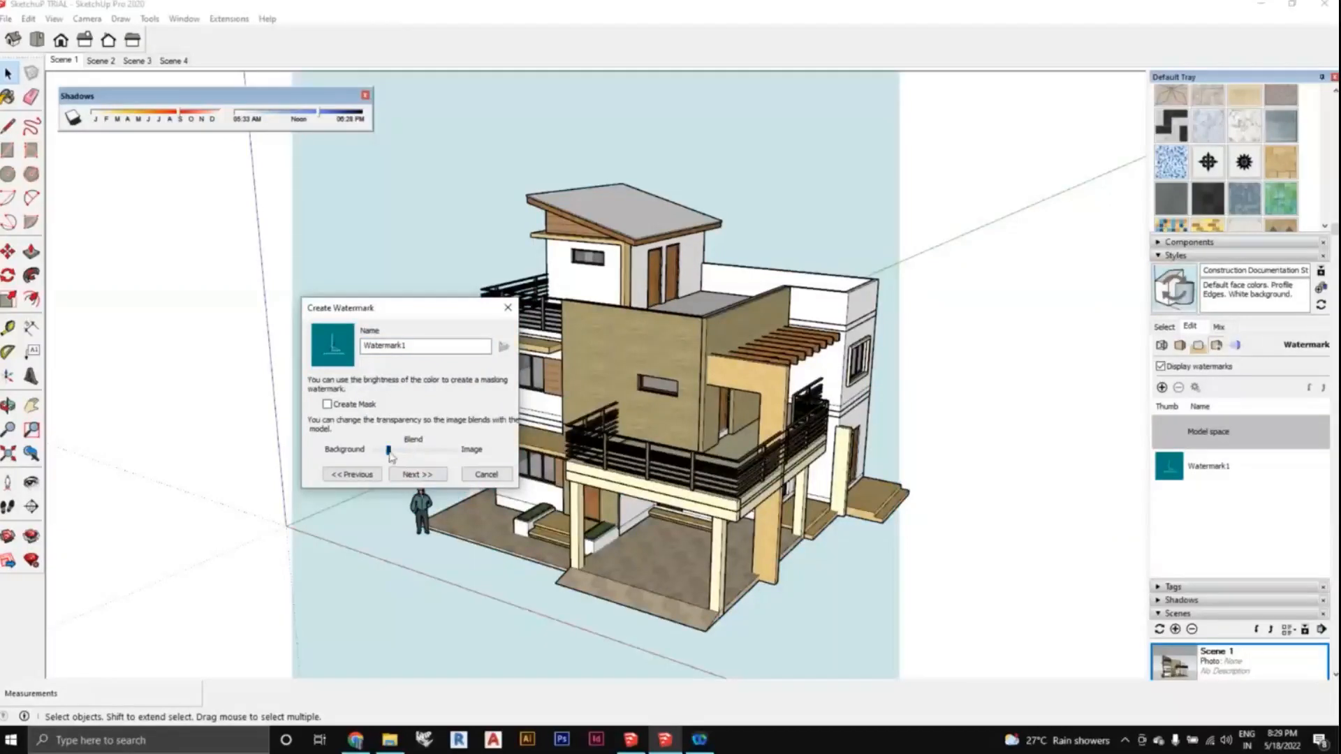
pyautogui.moveTo(389, 452); pyautogui.dragTo(409, 454)
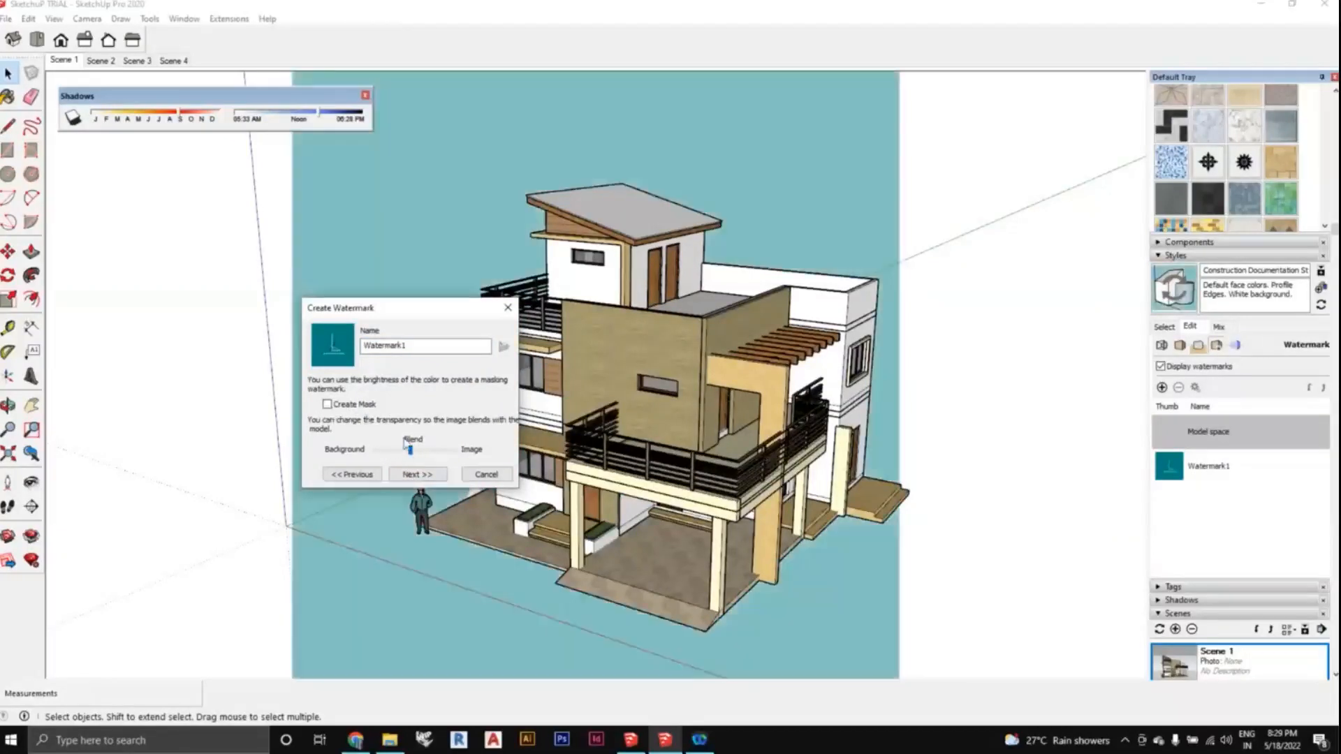
# Preview the watermark tiled across the screen and cancel its creation.
pyautogui.click(421, 475)
pyautogui.click(313, 410)
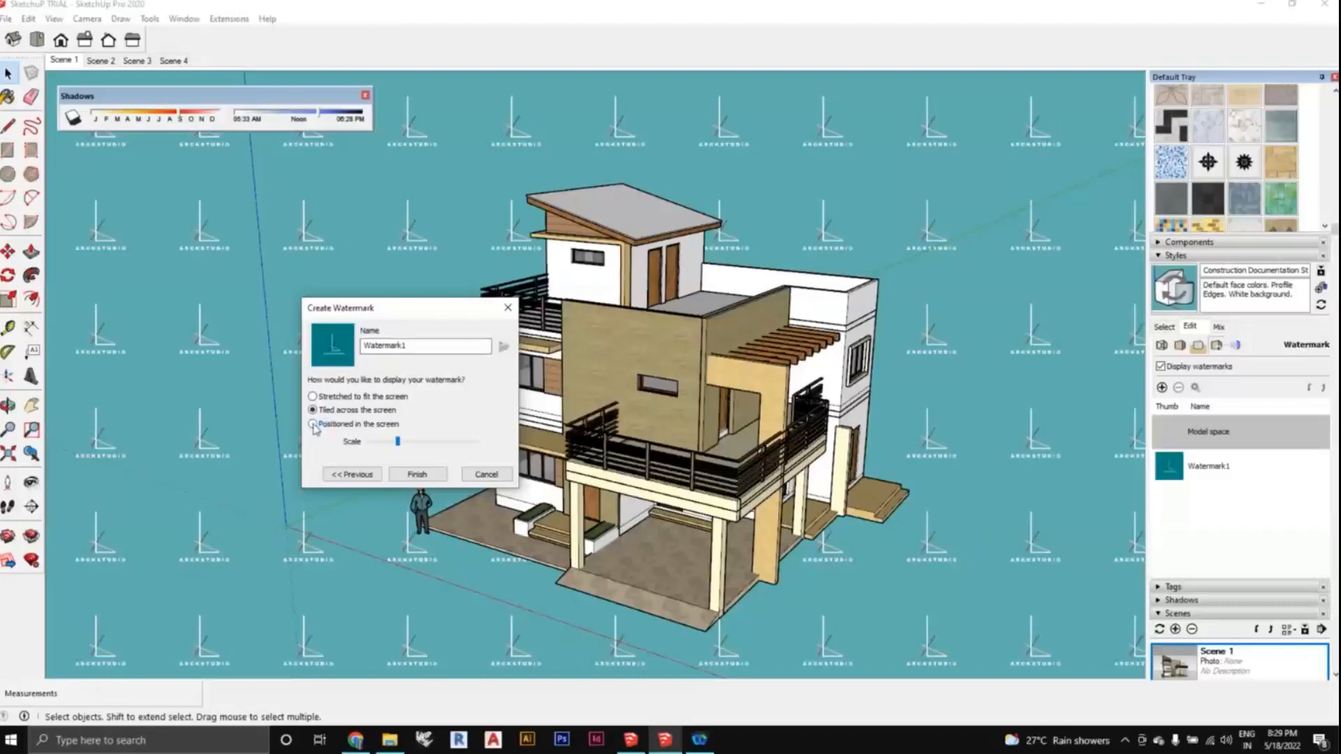
pyautogui.click(487, 475)
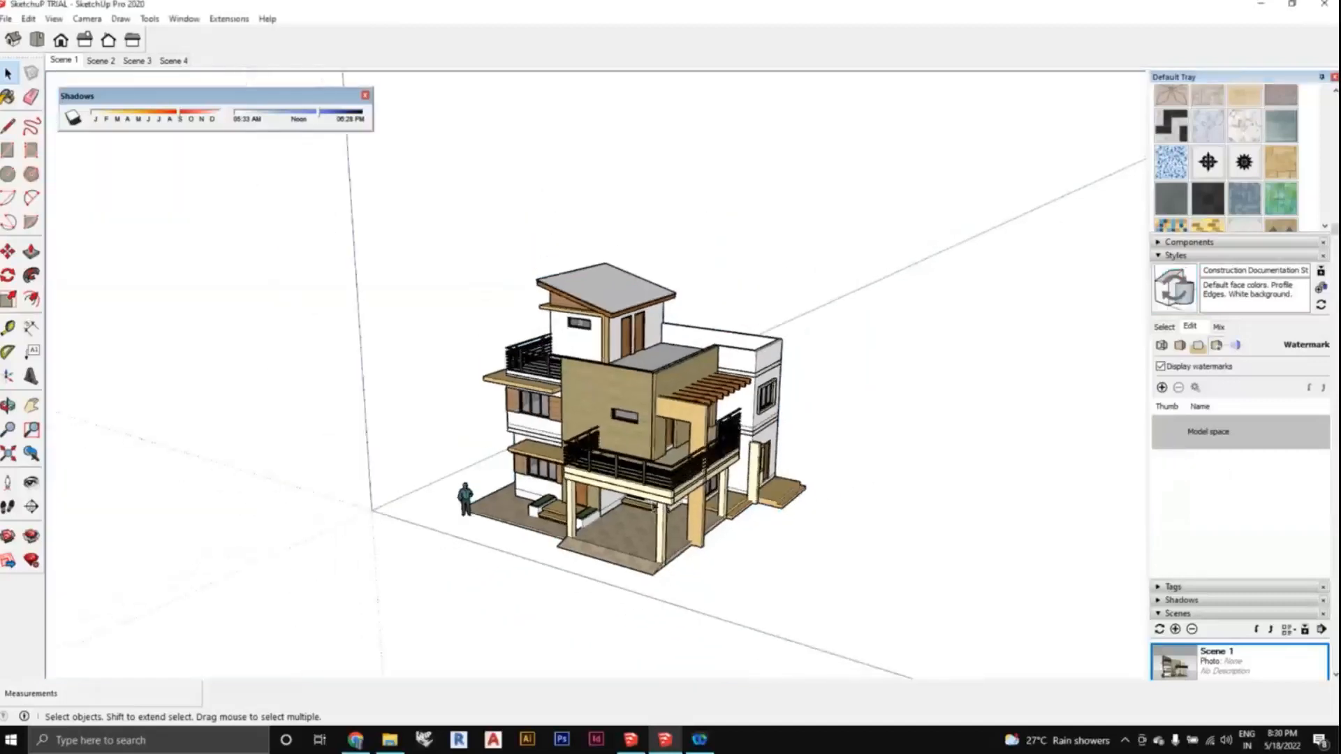
pyautogui.scroll(5, 761, 520)
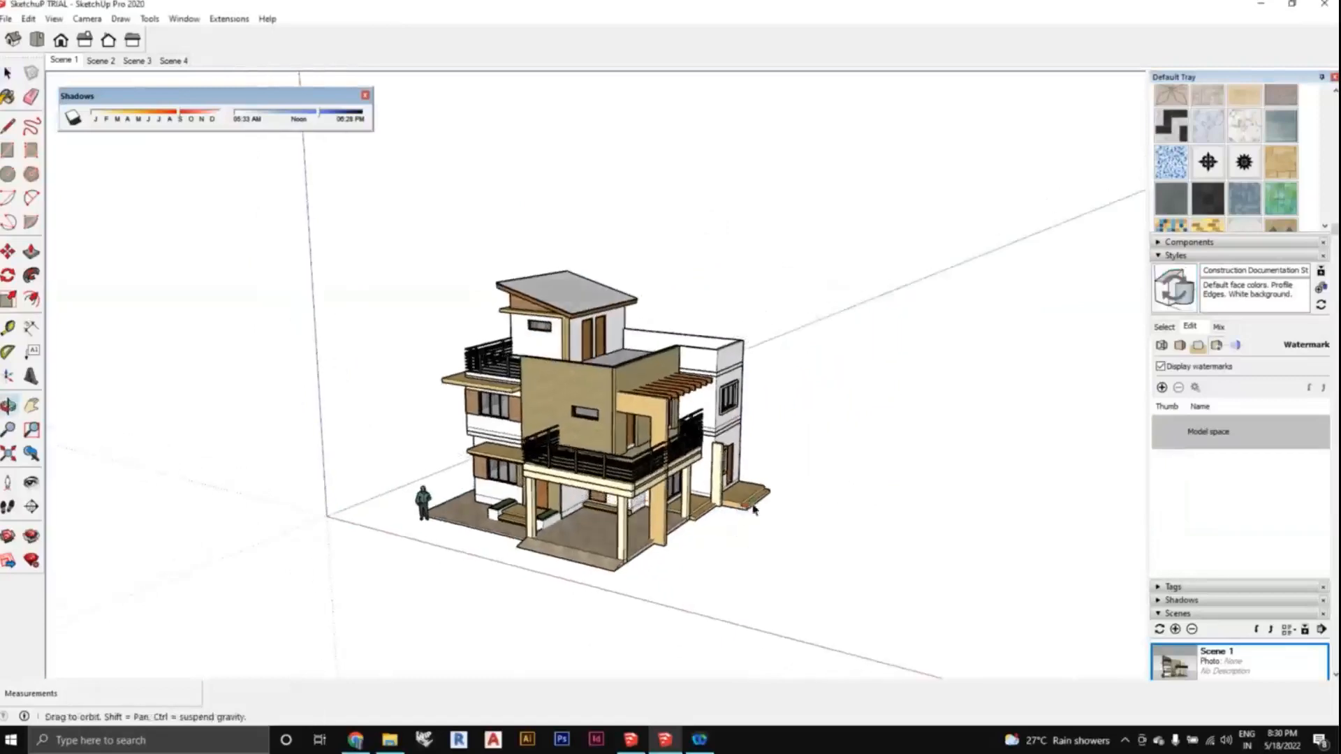
pyautogui.scroll(5, 760, 515)
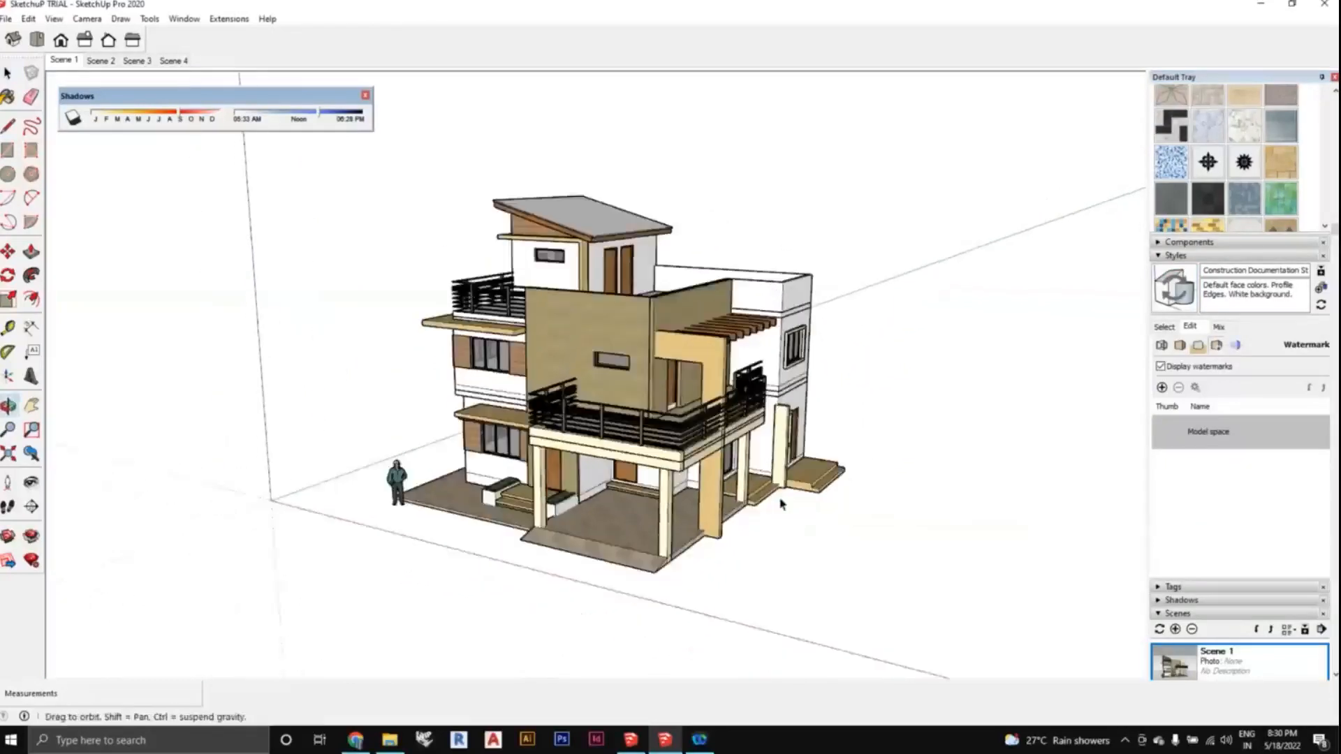
pyautogui.moveTo(781, 504); pyautogui.dragTo(754, 508, button='middle')
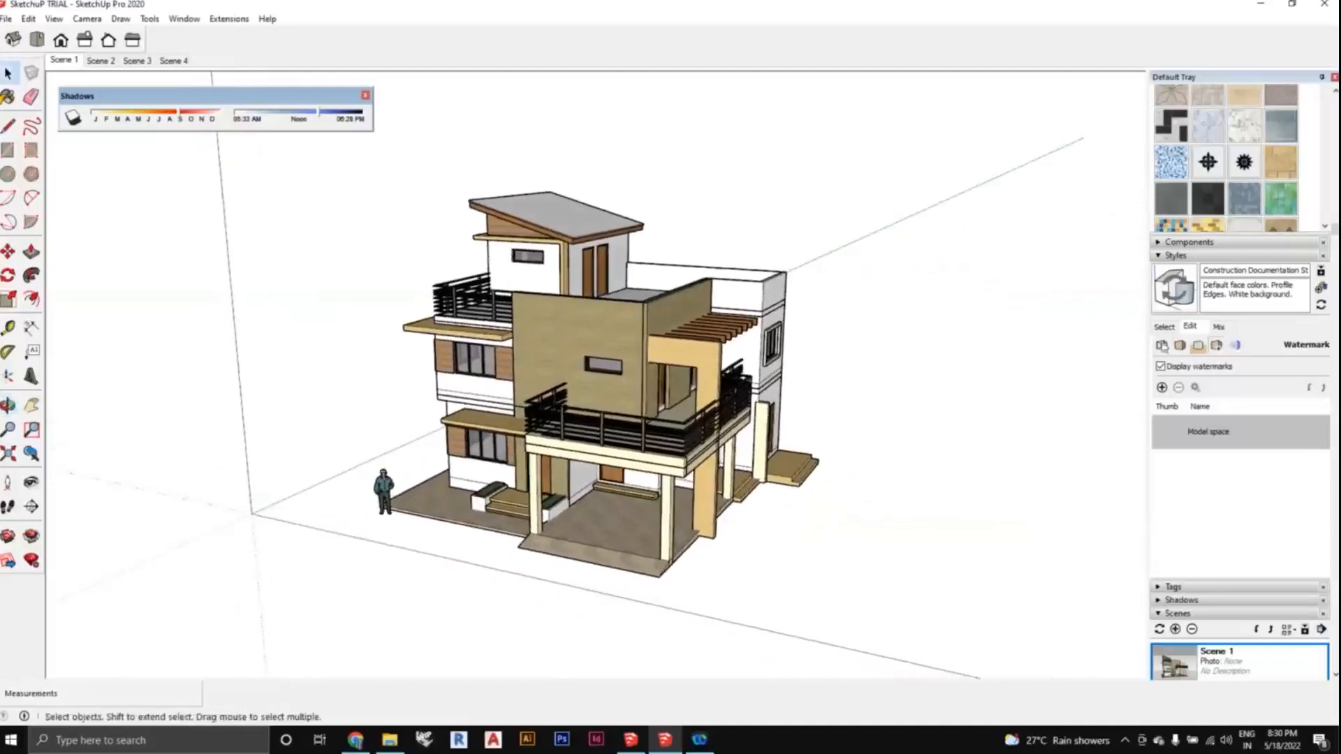
pyautogui.scroll(1, 758, 424)
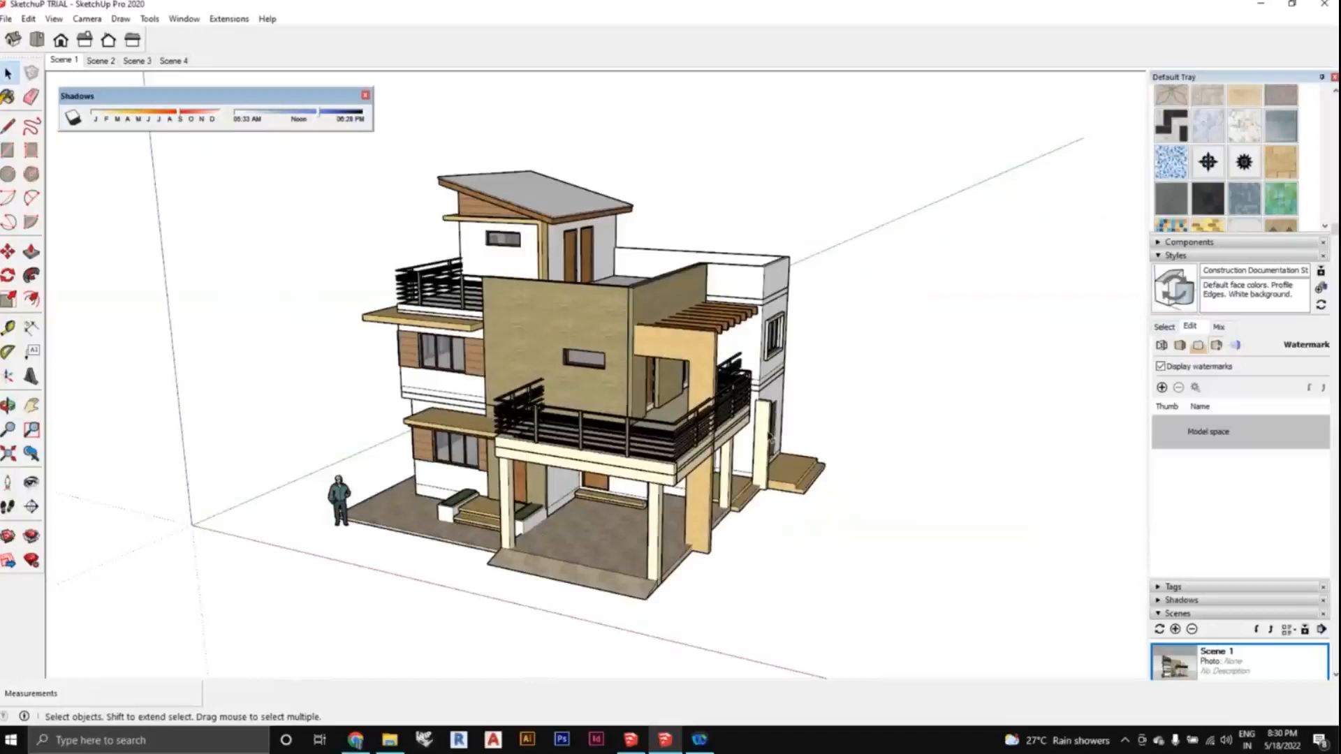
pyautogui.moveTo(769, 439); pyautogui.dragTo(655, 464, button='middle')
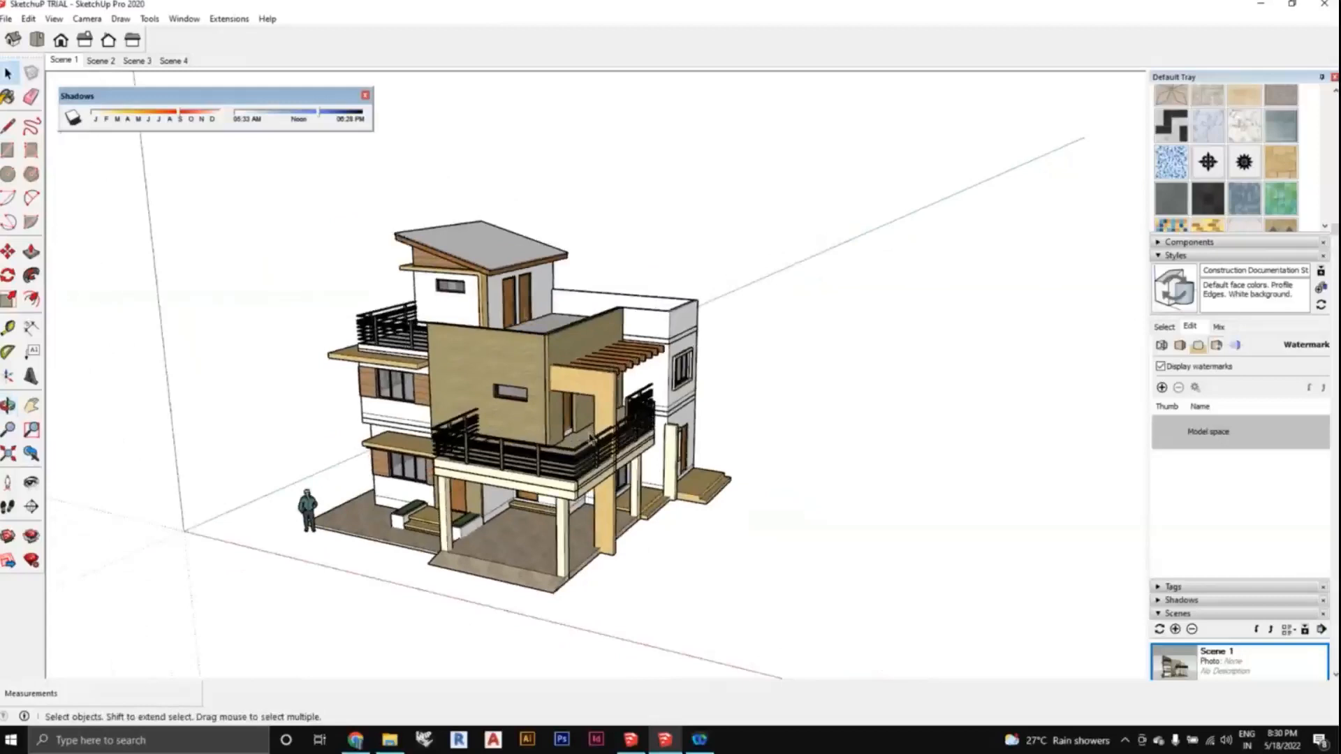
pyautogui.scroll(-5, 1330, 467)
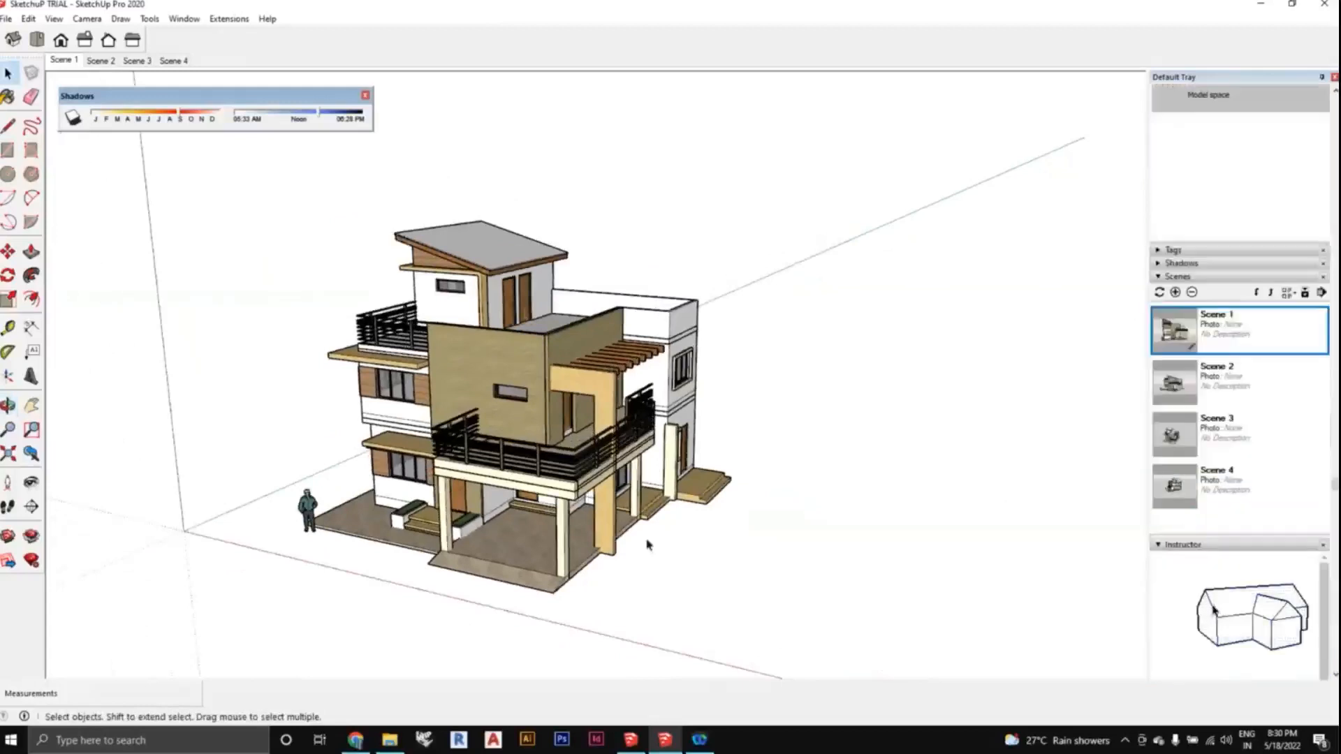
pyautogui.moveTo(634, 537); pyautogui.dragTo(648, 513, button='middle')
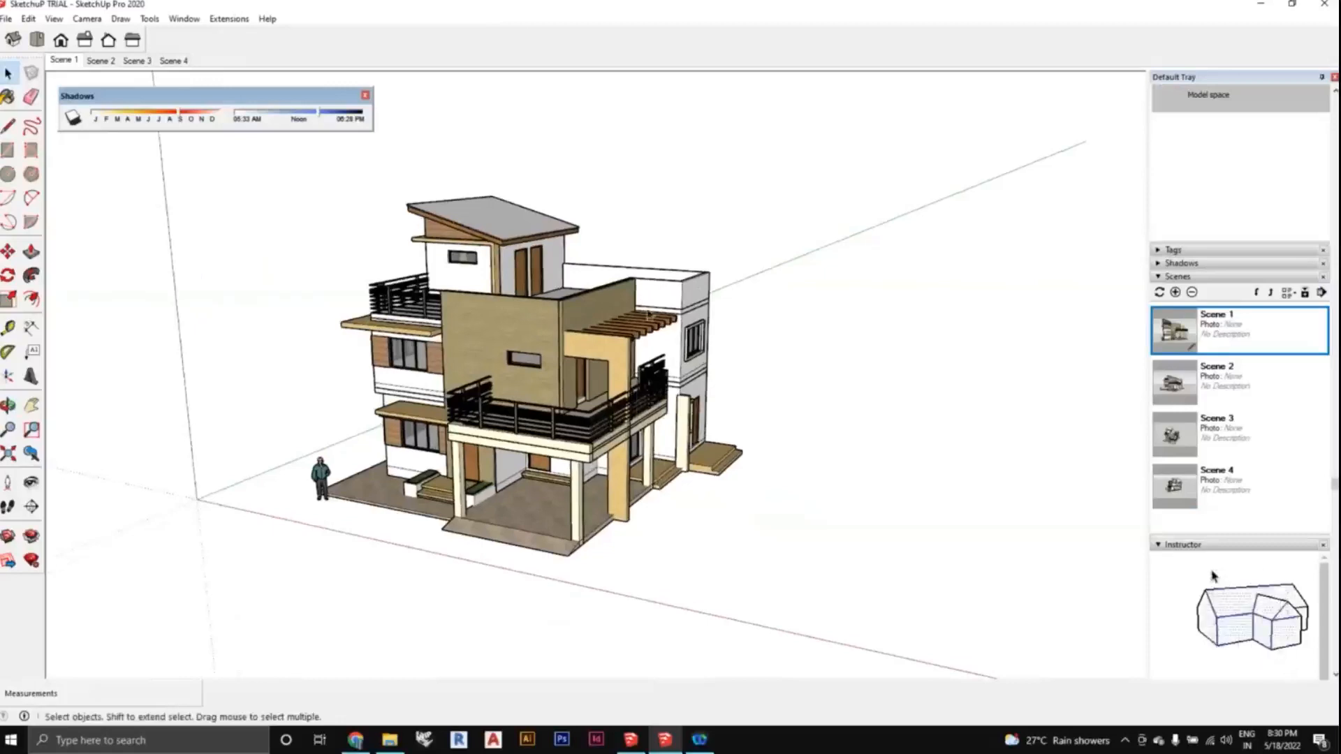
pyautogui.scroll(-1, 651, 409)
pyautogui.scroll(-3, 648, 407)
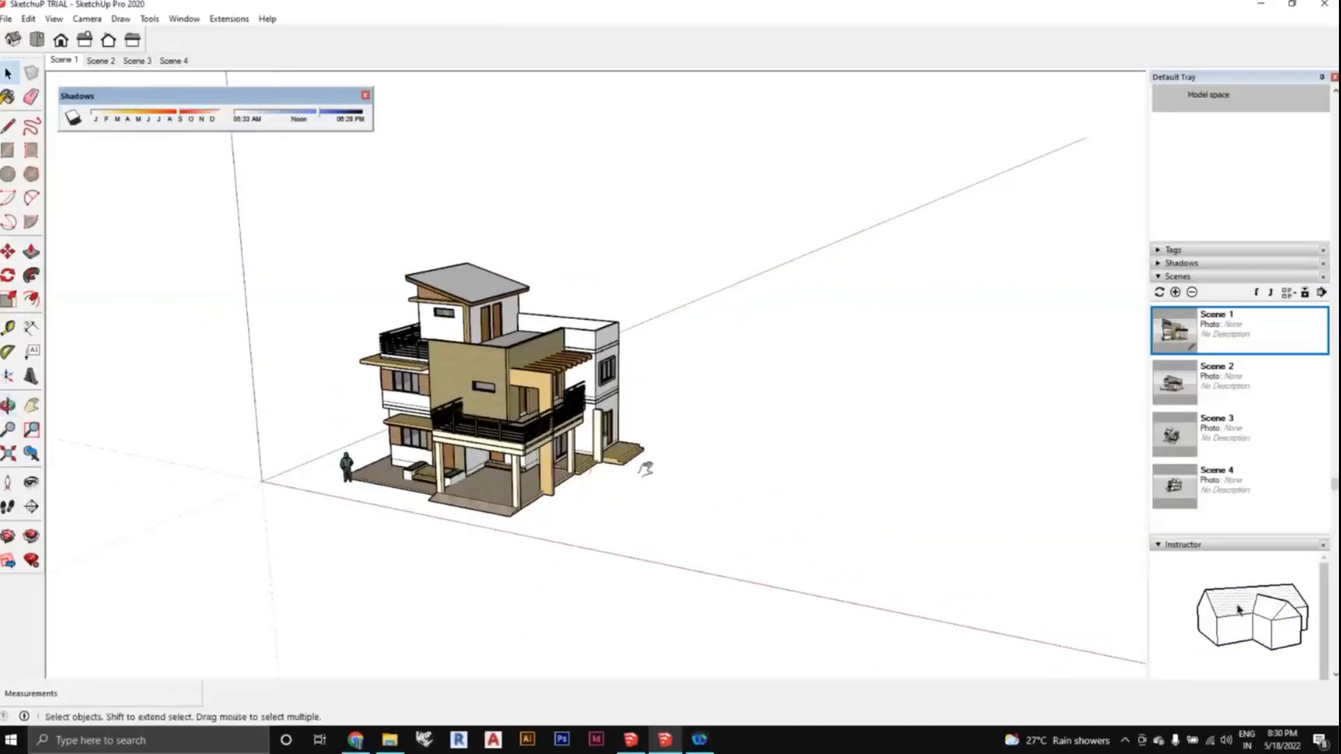
pyautogui.moveTo(639, 464); pyautogui.dragTo(611, 464, button='middle')
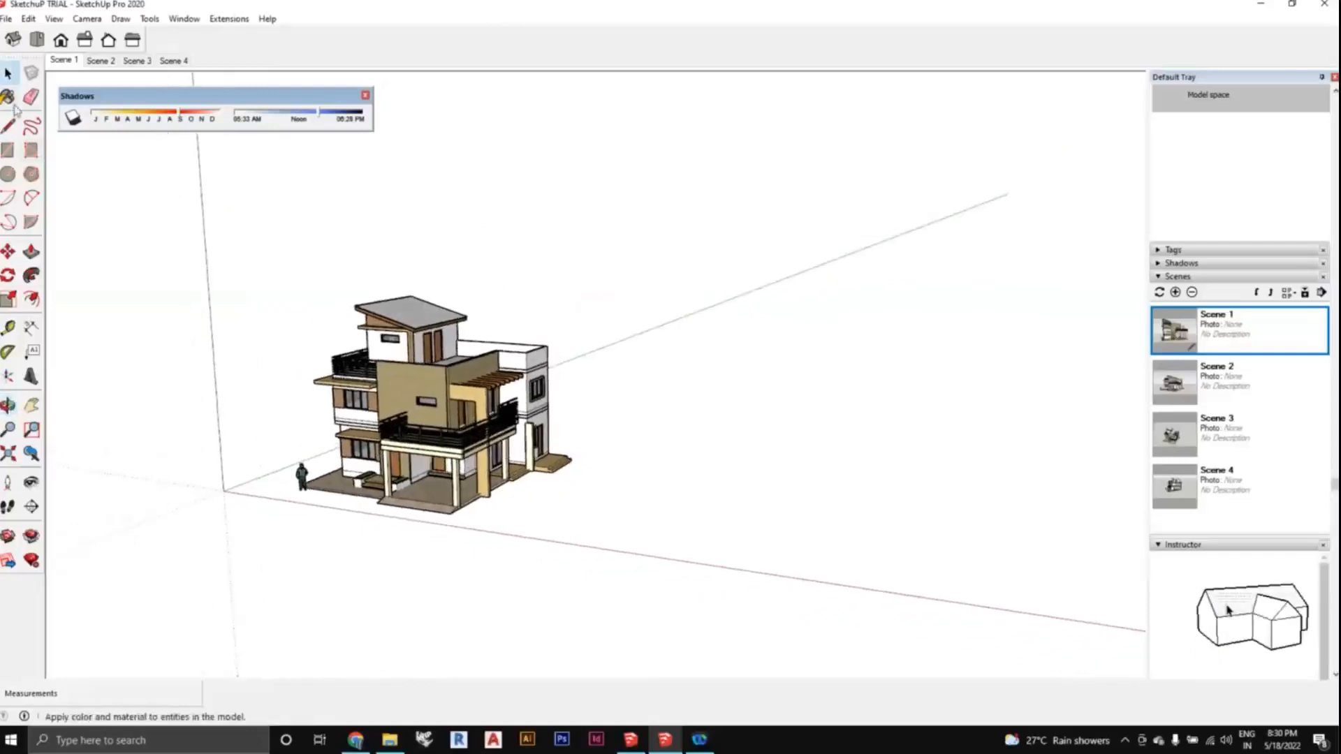
pyautogui.scroll(-2, 548, 452)
pyautogui.moveTo(555, 458); pyautogui.dragTo(531, 462, button='middle')
pyautogui.scroll(3, 531, 462)
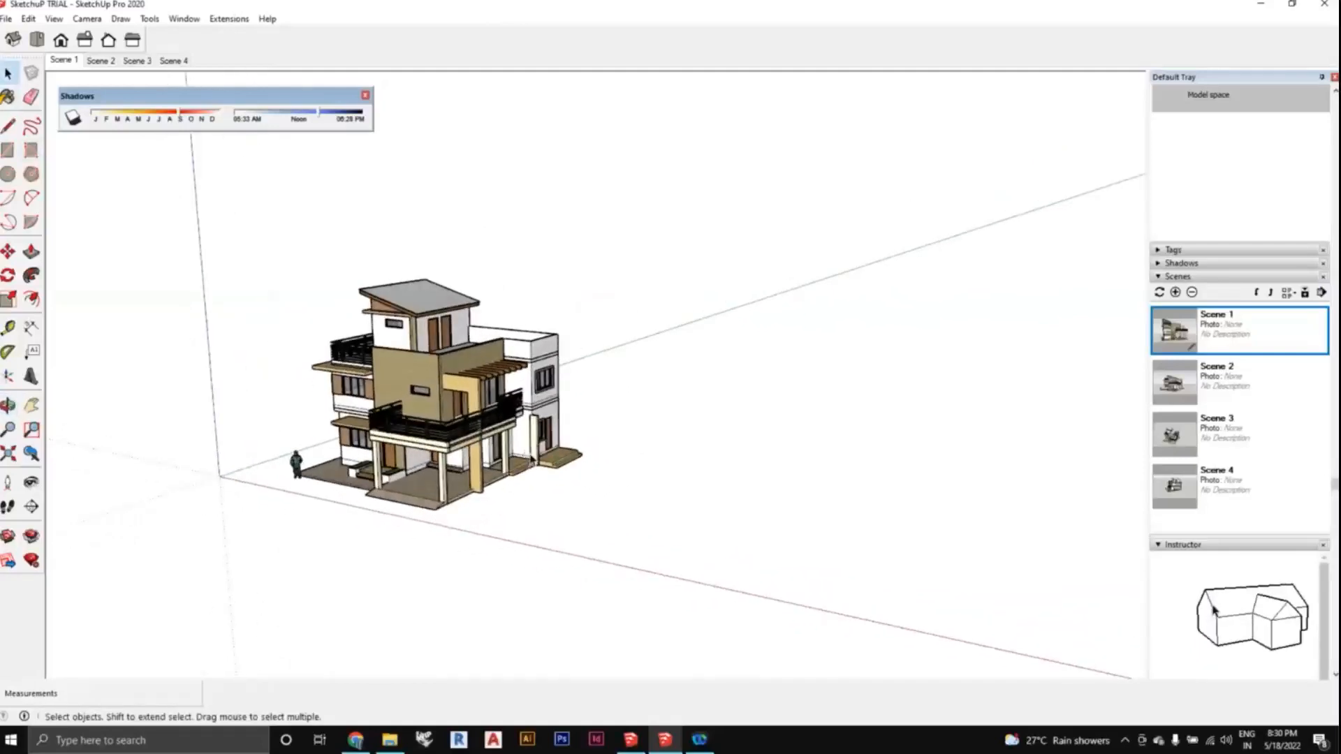
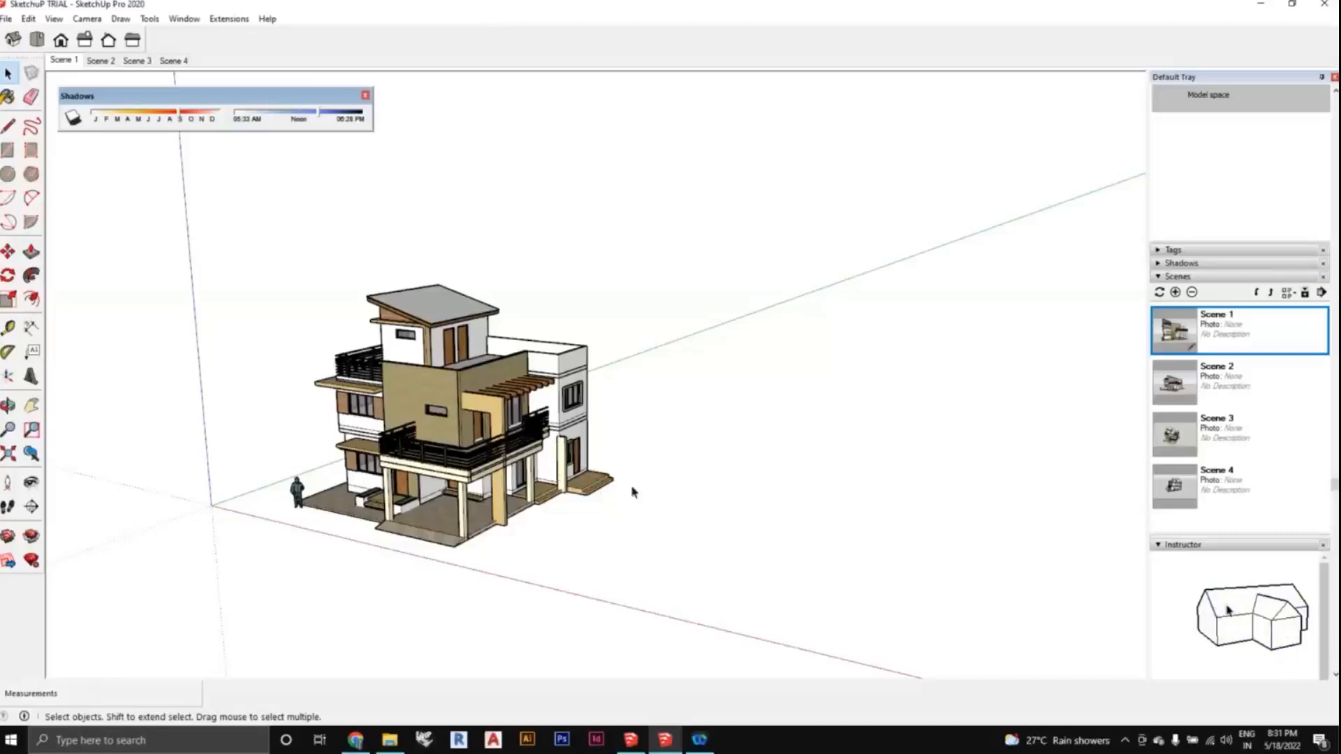
pyautogui.scroll(-1, 633, 488)
pyautogui.moveTo(635, 486); pyautogui.dragTo(571, 464, button='middle')
pyautogui.scroll(1, 616, 512)
pyautogui.scroll(-1, 614, 468)
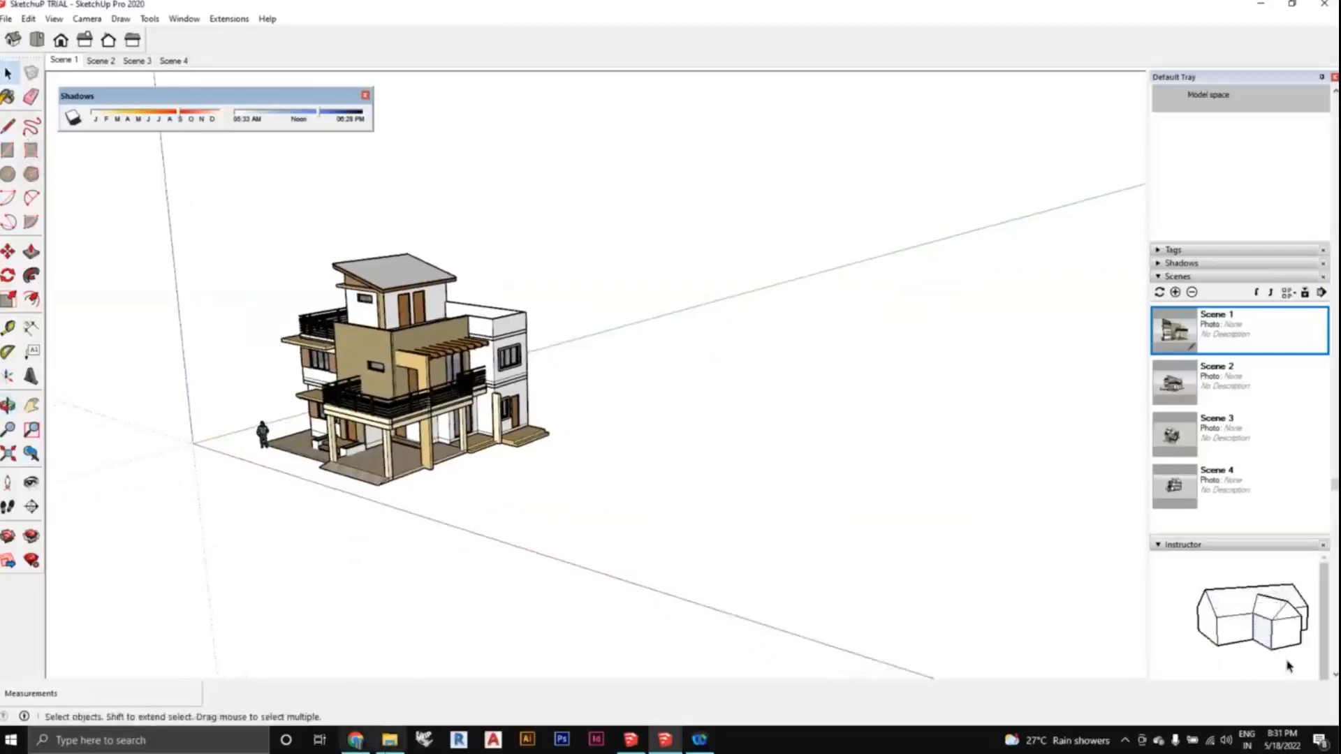
# Switch to Chrome, leave the full-screen slide presentation, and run an image search for "JAALI PNG" in a new tab.
pyautogui.moveTo(383, 747)
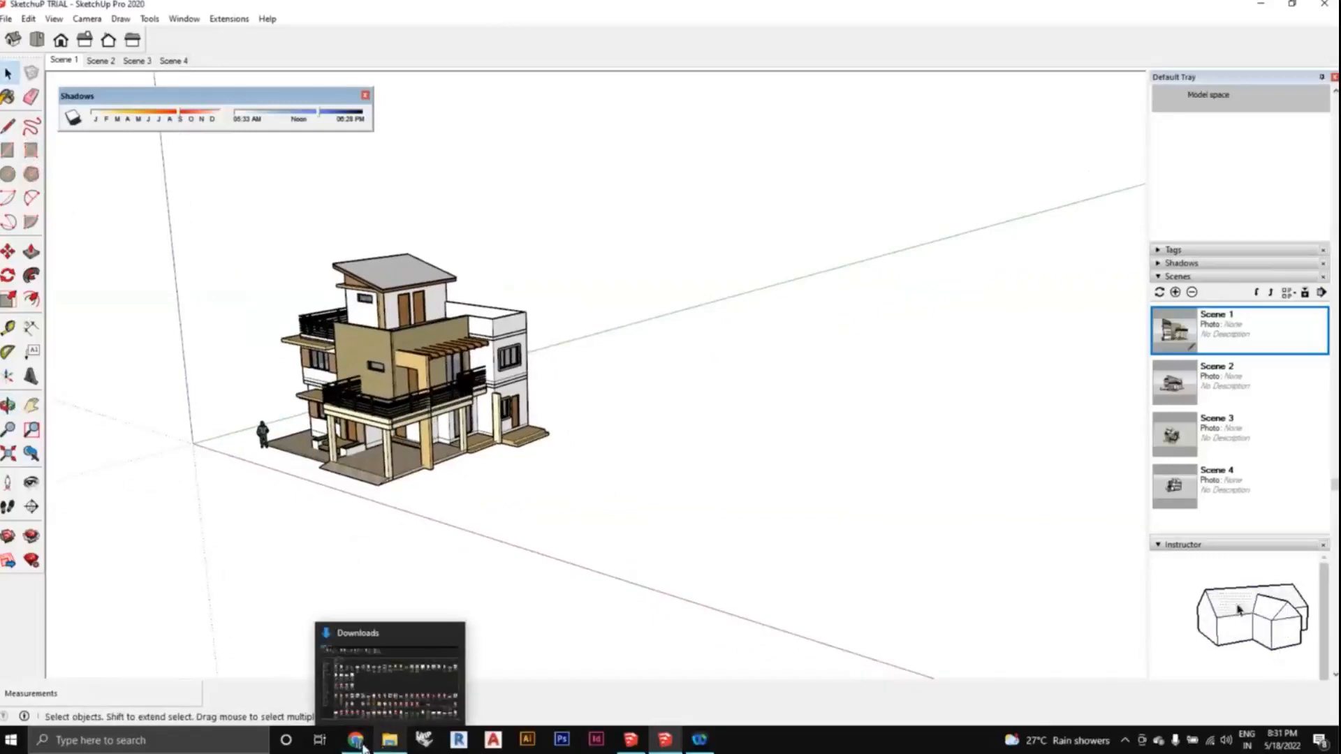
pyautogui.click(436, 635)
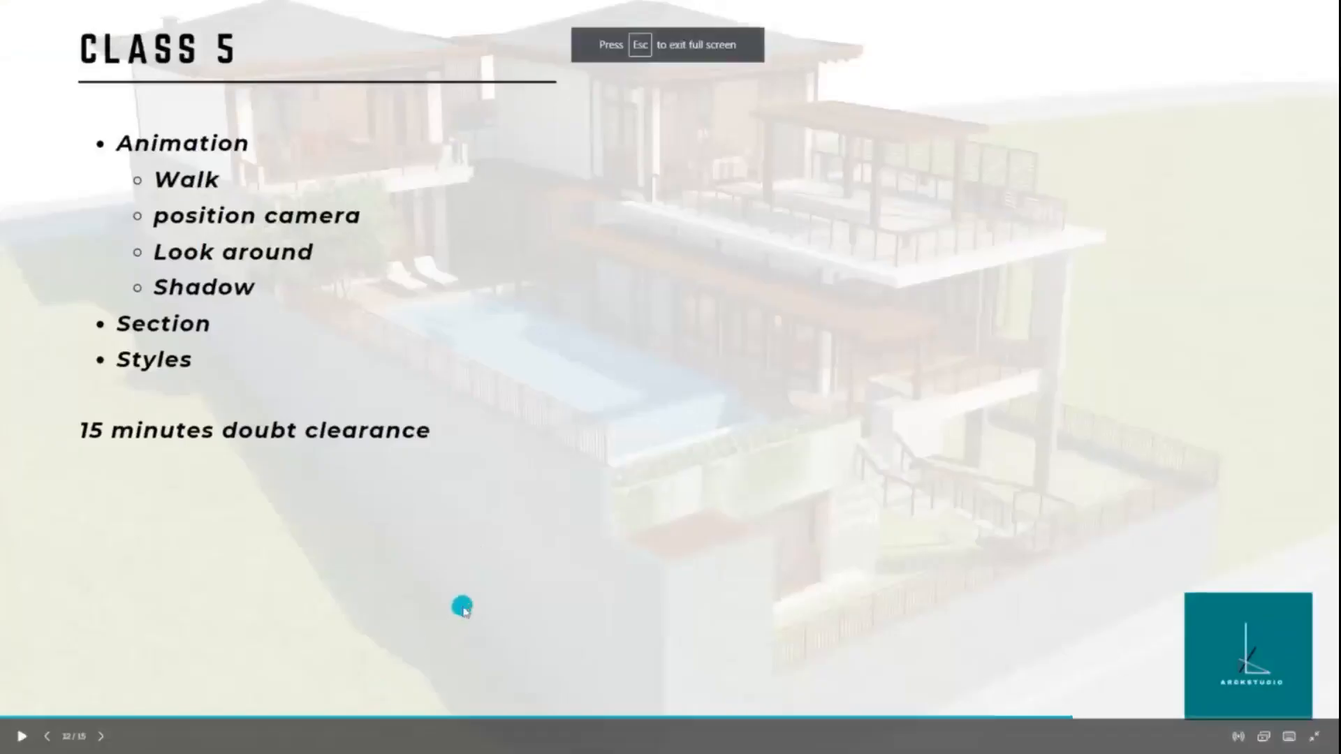
pyautogui.press('Escape')
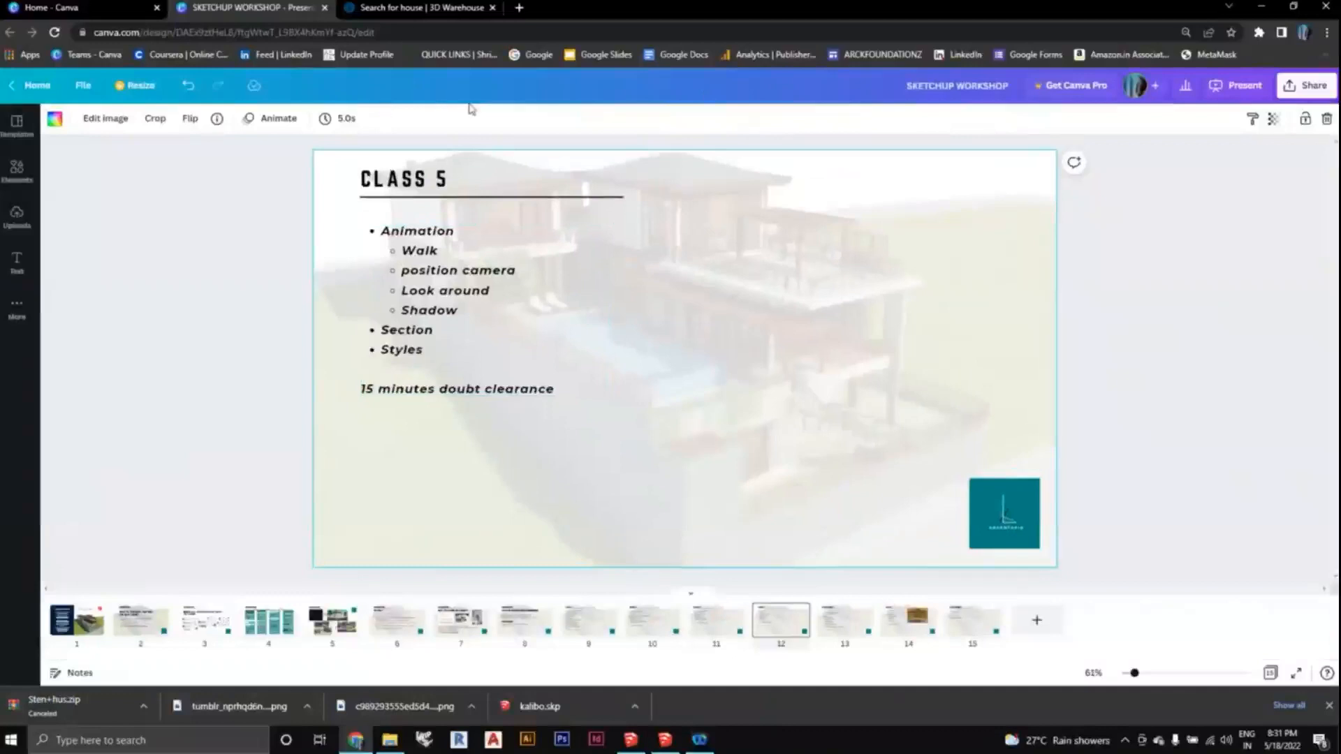
pyautogui.click(519, 7)
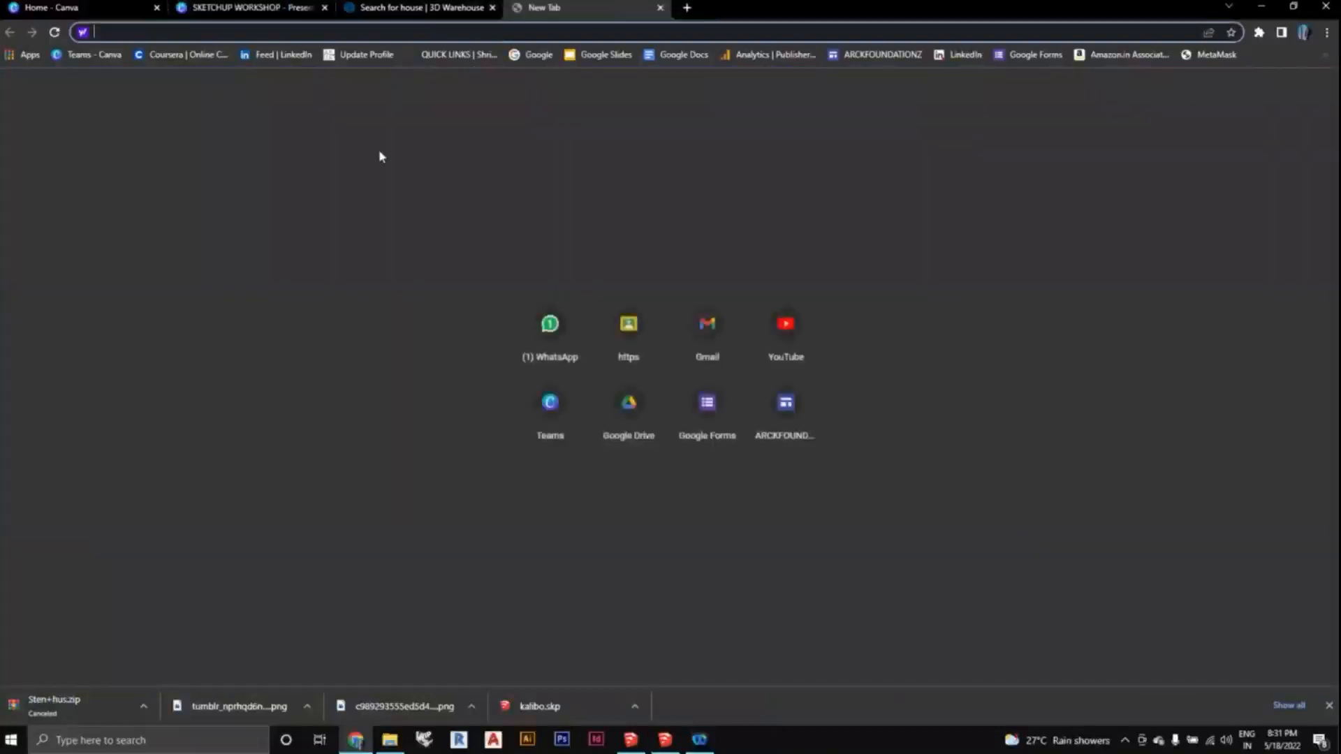
pyautogui.write('JAALI P')
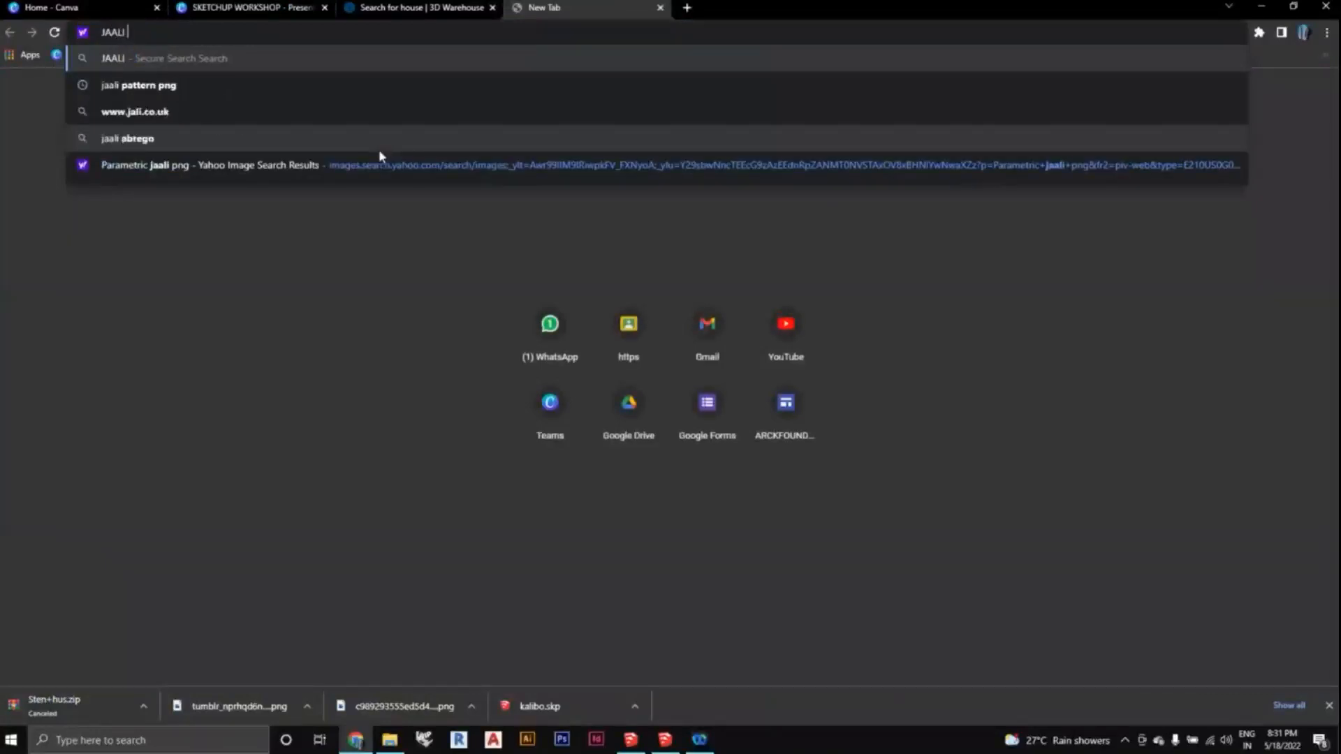
pyautogui.write('NG')
pyautogui.press('Return')
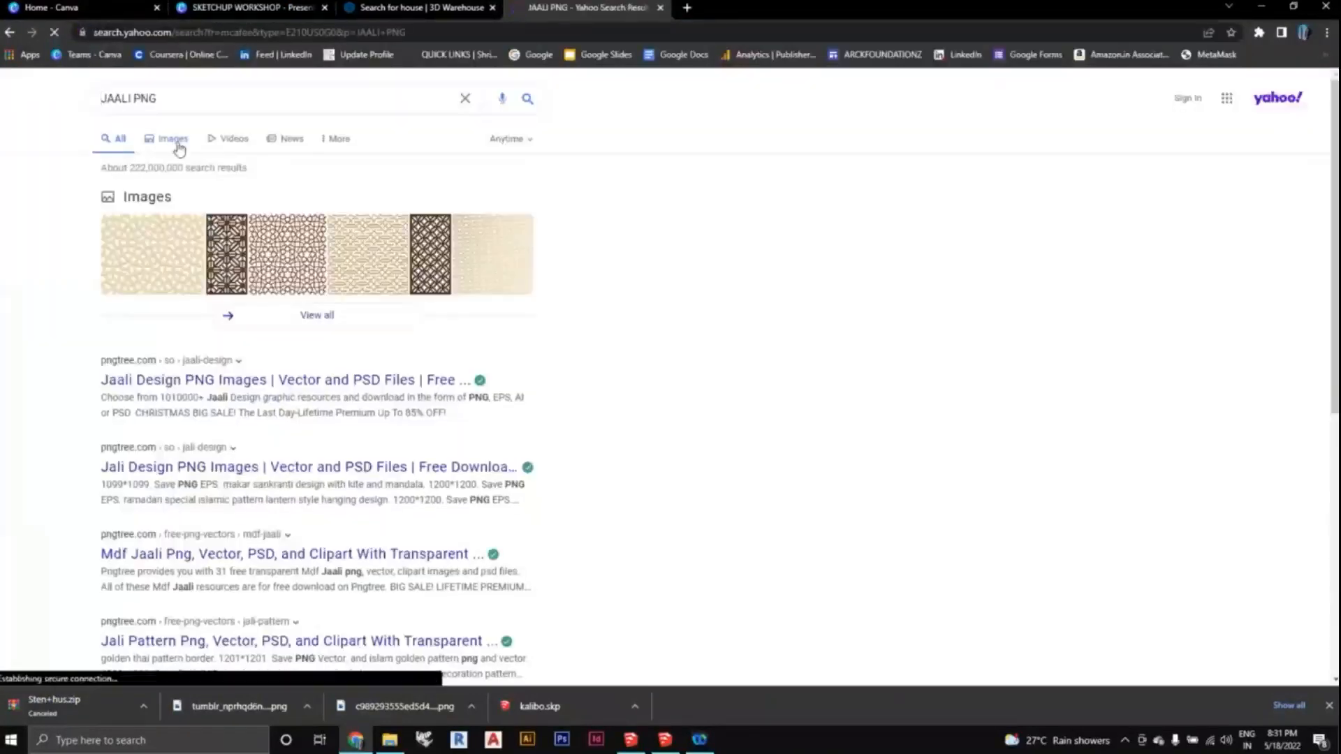
pyautogui.click(174, 139)
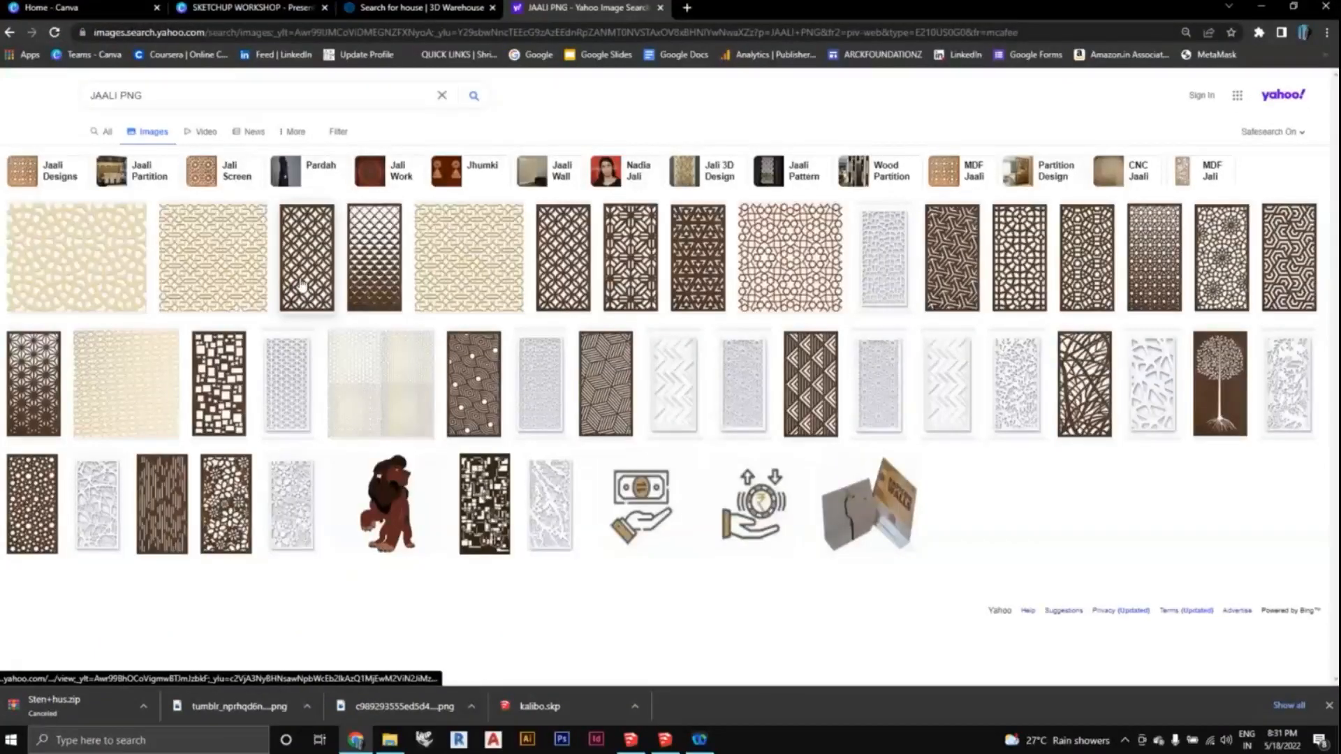
# Open the brown jaali panel with the interlocking circle pattern and save it as a PNG image in Downloads.
pyautogui.click(302, 283)
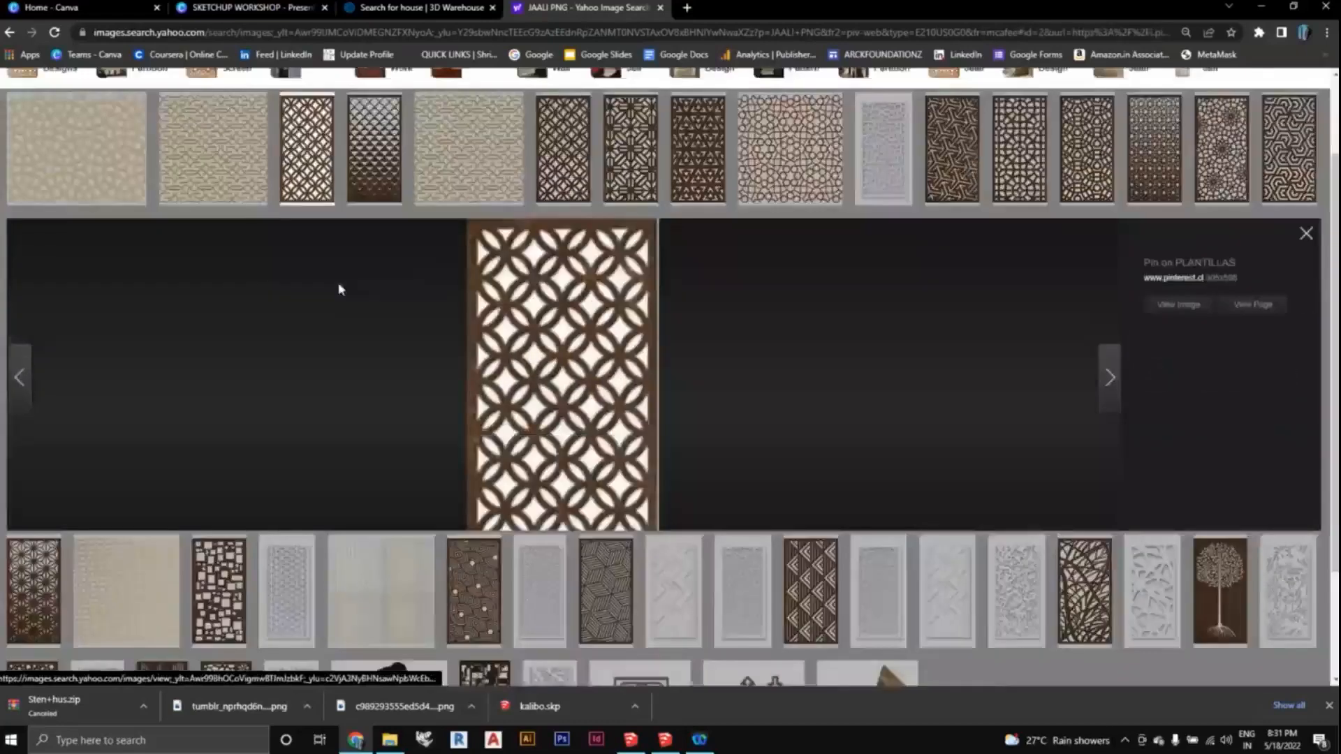
pyautogui.rightClick(563, 321)
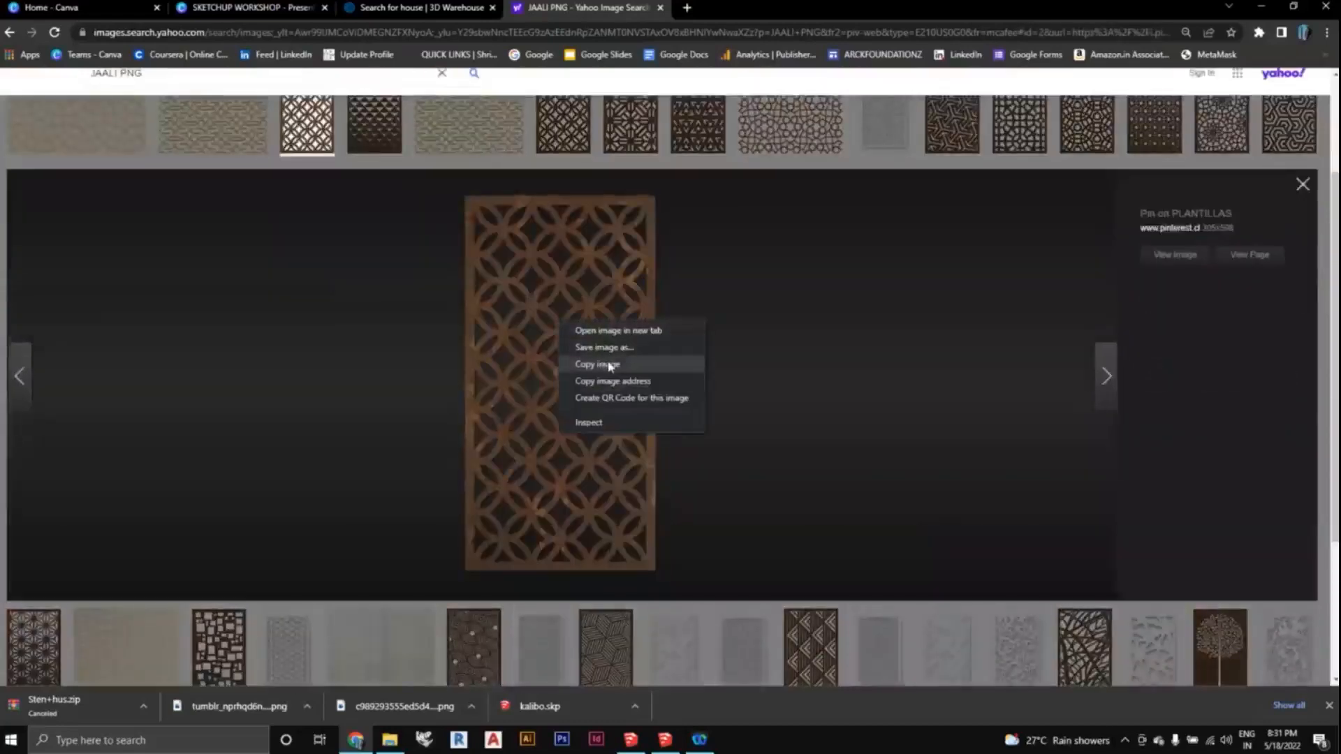
pyautogui.click(607, 349)
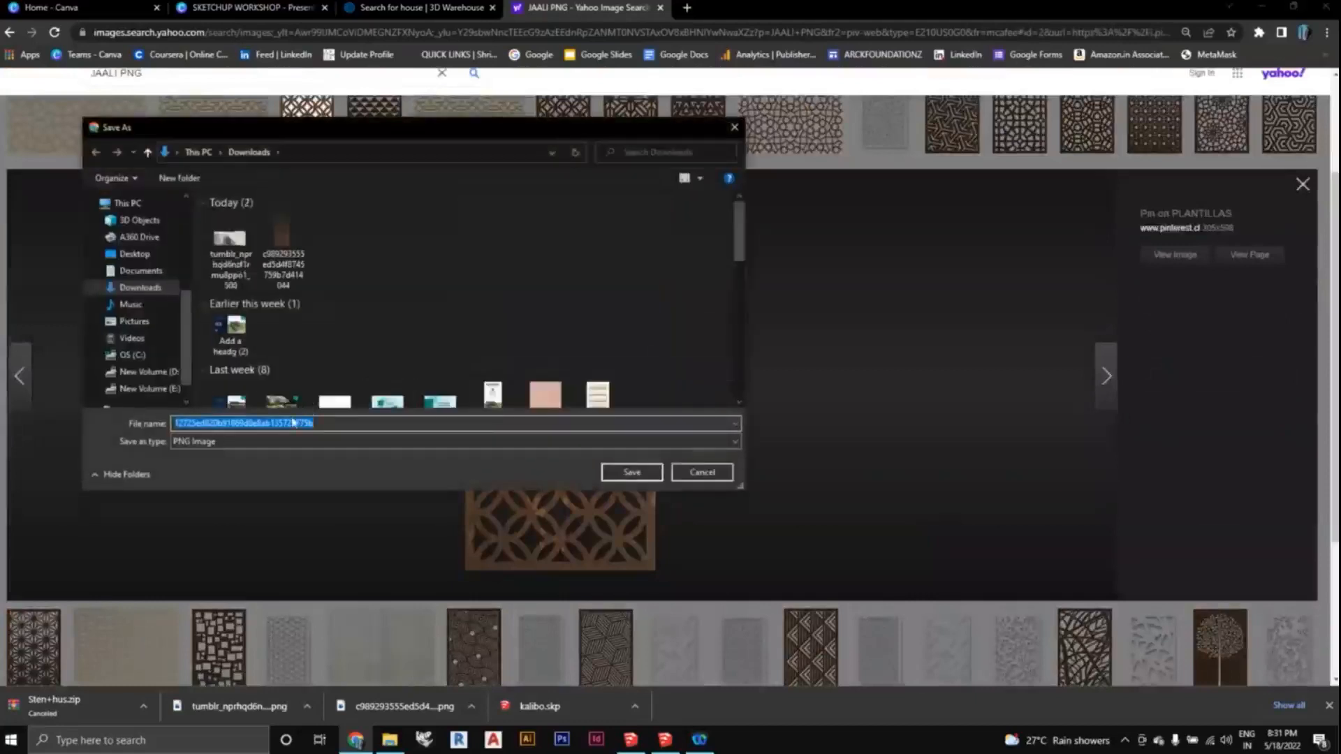
pyautogui.click(631, 473)
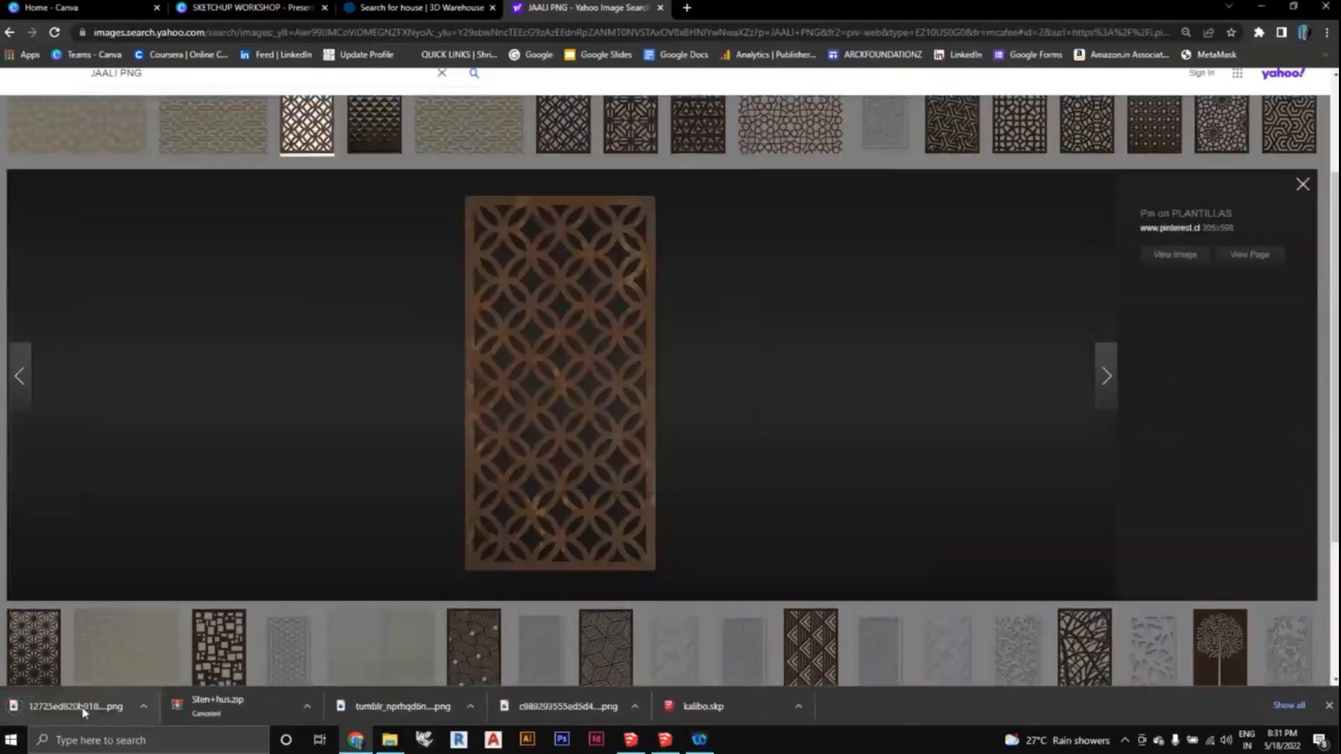
# Import the downloaded jaali PNG into the SketchUp house model, laying it flat on the ground beside the house, and deselect it.
pyautogui.moveTo(80, 712)
pyautogui.mouseDown()
pyautogui.moveTo(665, 735)
pyautogui.moveTo(677, 554)
pyautogui.moveTo(650, 532)
pyautogui.mouseUp()
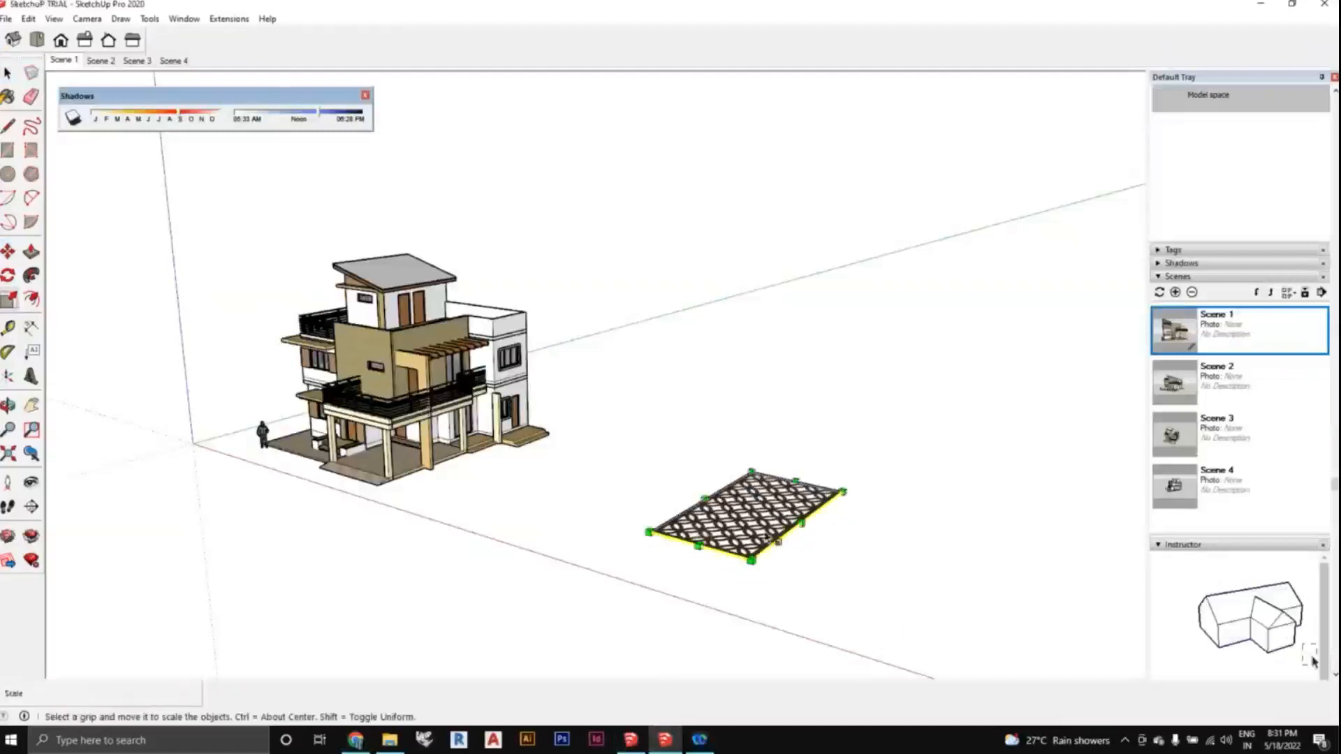
pyautogui.scroll(-2, 767, 538)
pyautogui.moveTo(838, 595); pyautogui.dragTo(824, 629, button='middle')
pyautogui.scroll(2, 814, 538)
pyautogui.moveTo(811, 542); pyautogui.dragTo(770, 530, button='middle')
pyautogui.scroll(2, 769, 528)
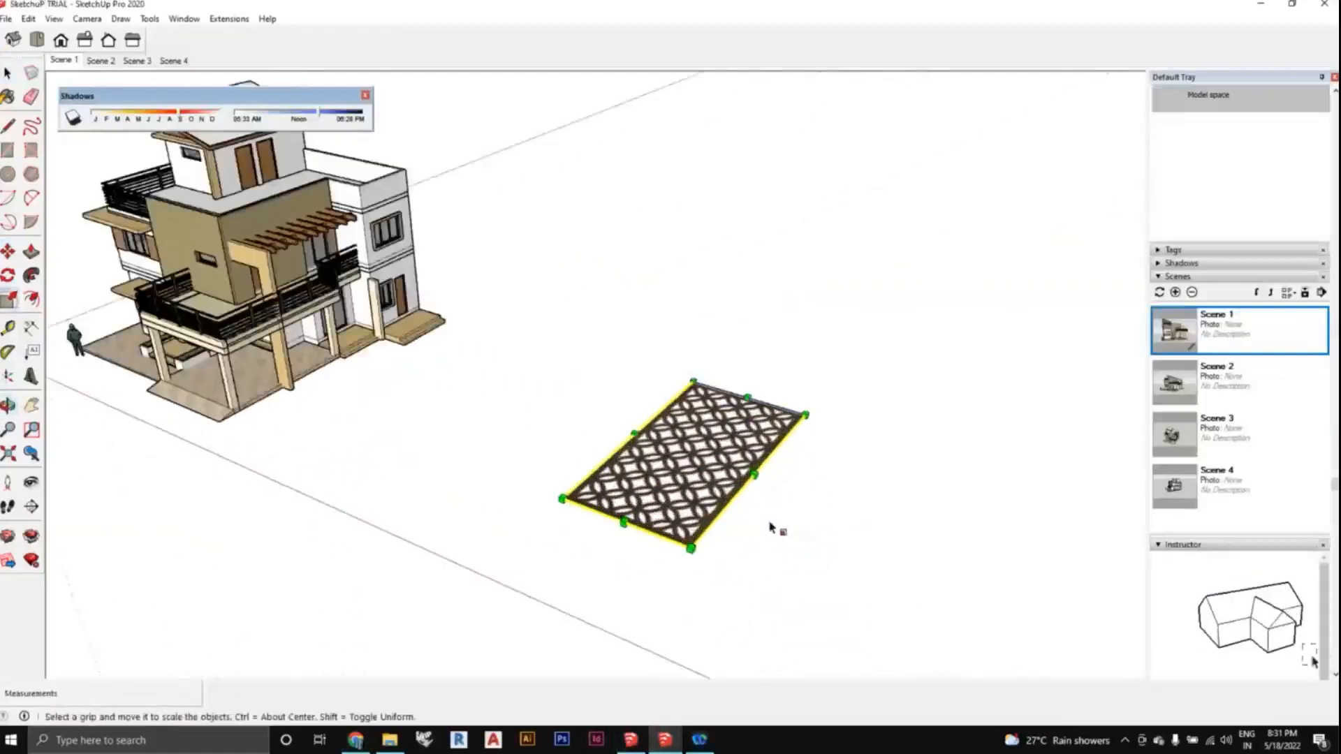
pyautogui.scroll(-2, 770, 530)
pyautogui.click(7, 72)
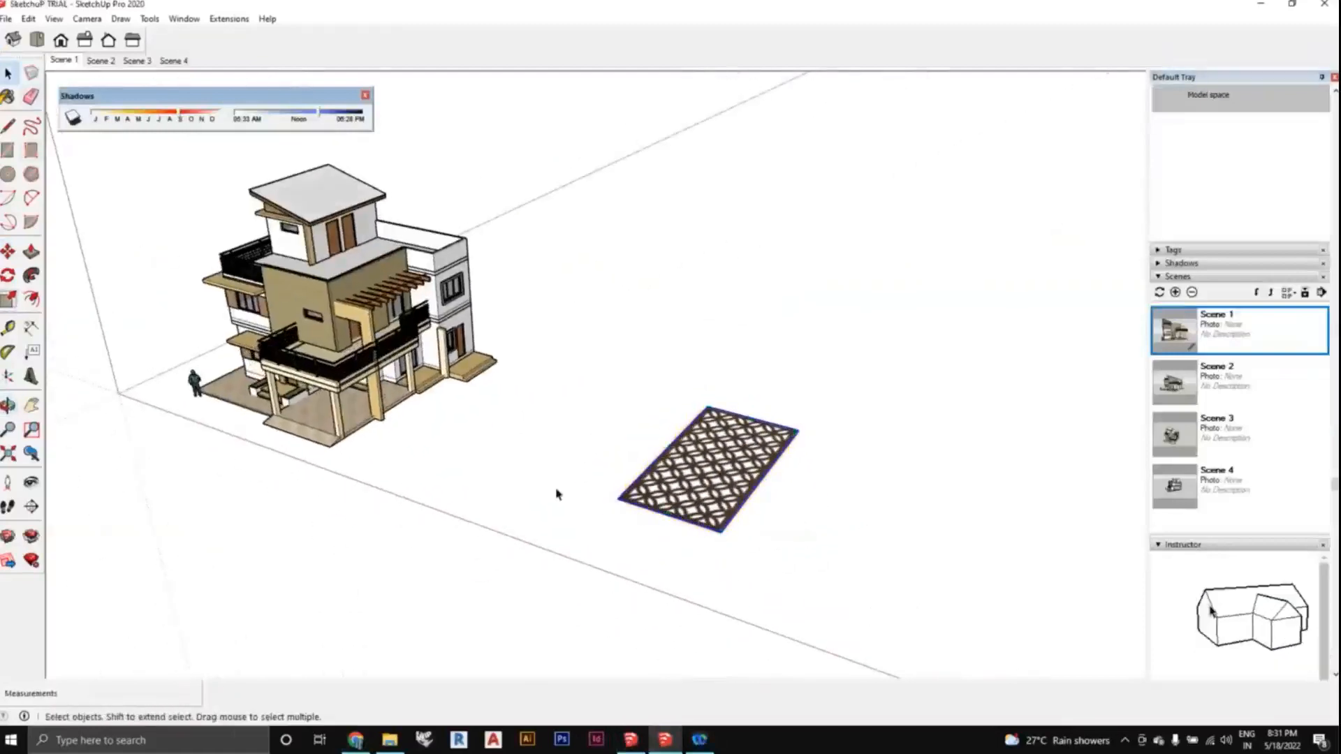
pyautogui.click(558, 494)
# Draw a narrow rectangle of about 11010 by 1207 mm on the ground behind the jaali image.
pyautogui.scroll(-2, 557, 495)
pyautogui.moveTo(565, 498); pyautogui.dragTo(548, 498, button='middle')
pyautogui.scroll(2, 557, 491)
pyautogui.scroll(-1, 558, 493)
pyautogui.scroll(2, 621, 346)
pyautogui.click(610, 377)
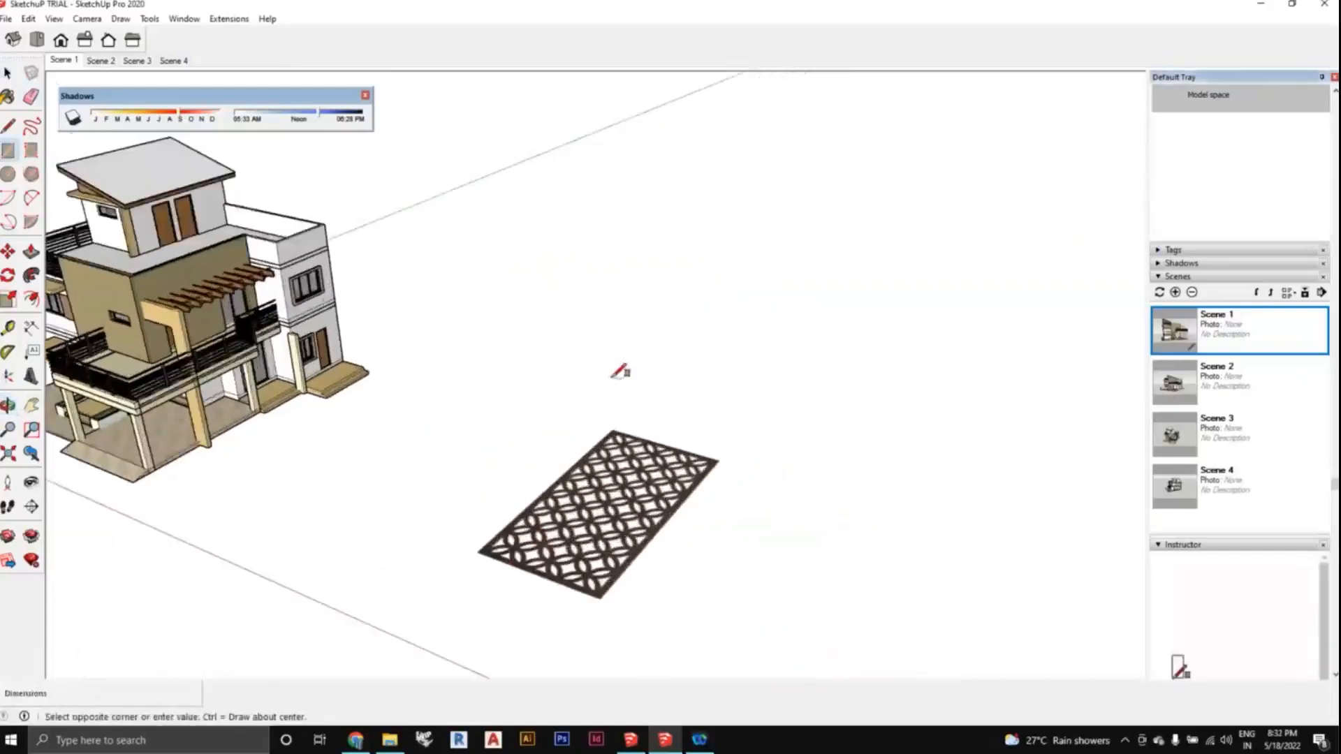
pyautogui.click(825, 419)
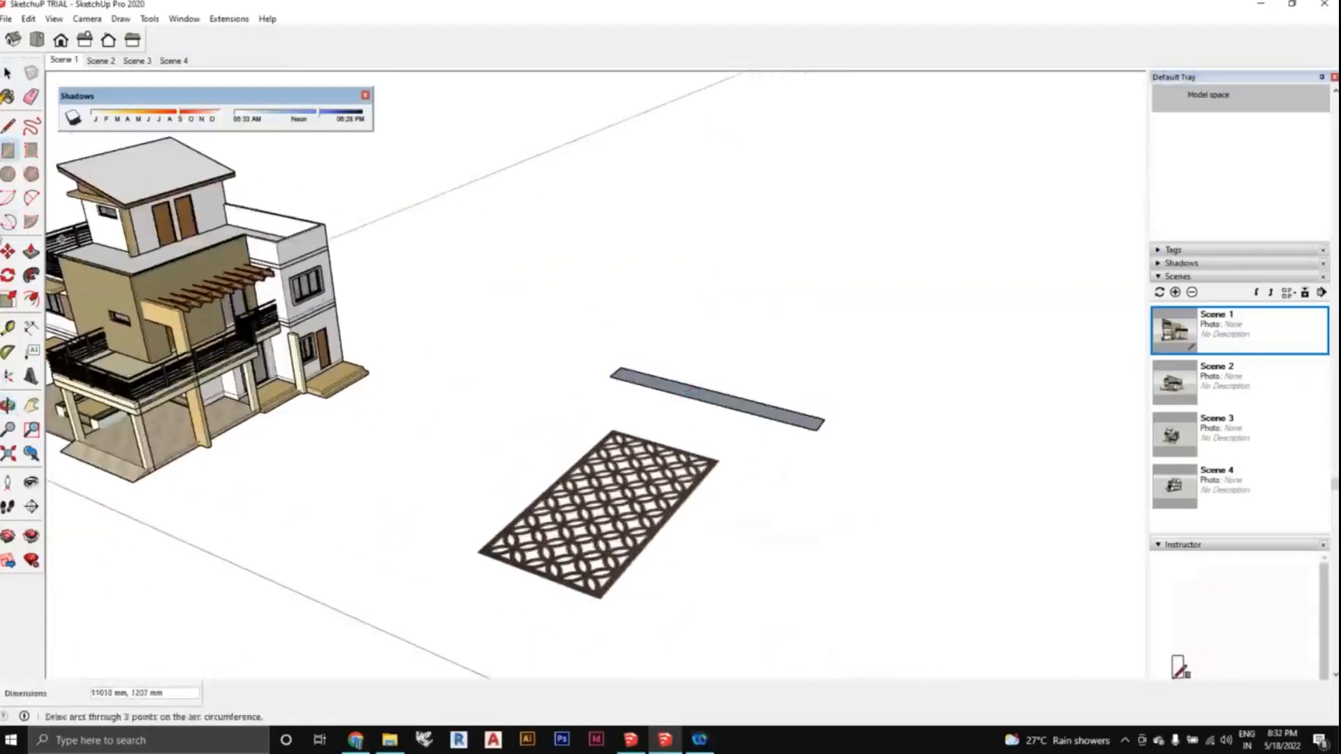
# Pull the narrow rectangle up about 11024 mm into a freestanding wall.
pyautogui.press('p')
pyautogui.click(654, 384)
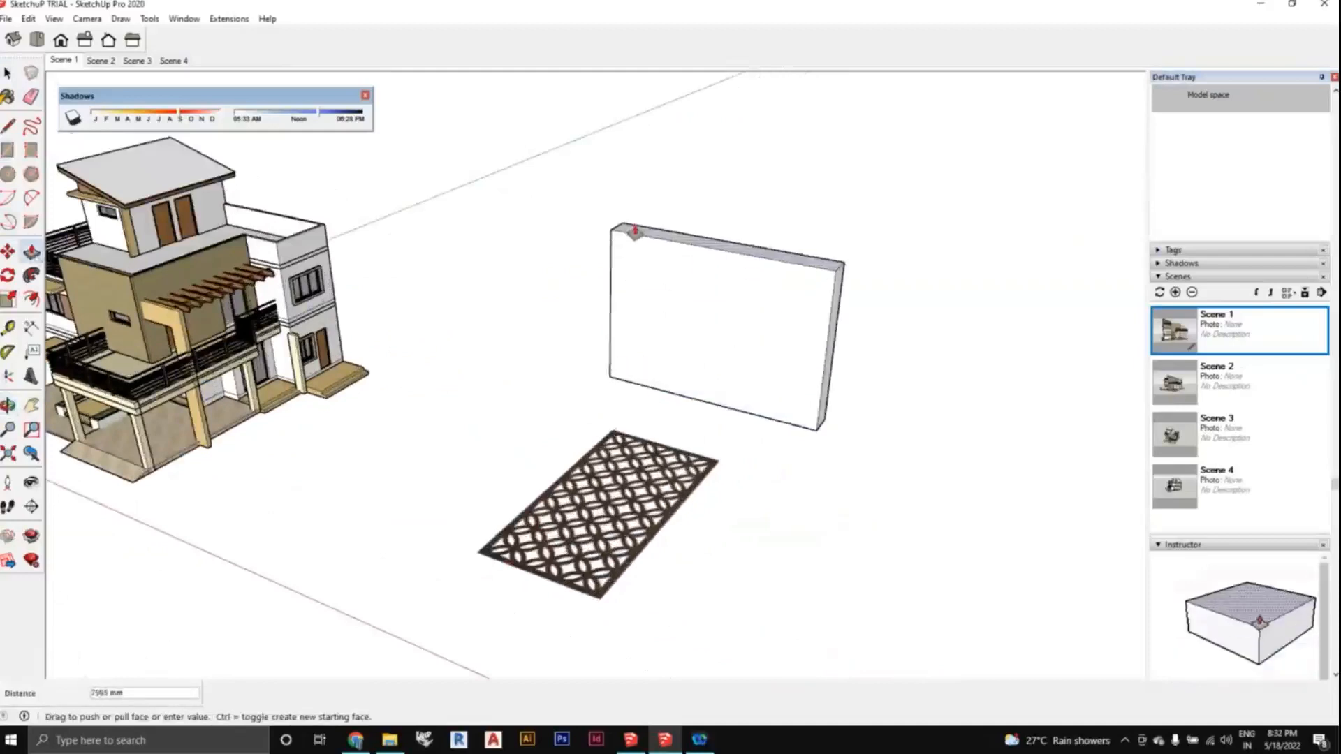
pyautogui.click(634, 162)
# Draw a tall door-shaped rectangle on the wall's front face, starting from its bottom edge.
pyautogui.scroll(-2, 653, 382)
pyautogui.press('r')
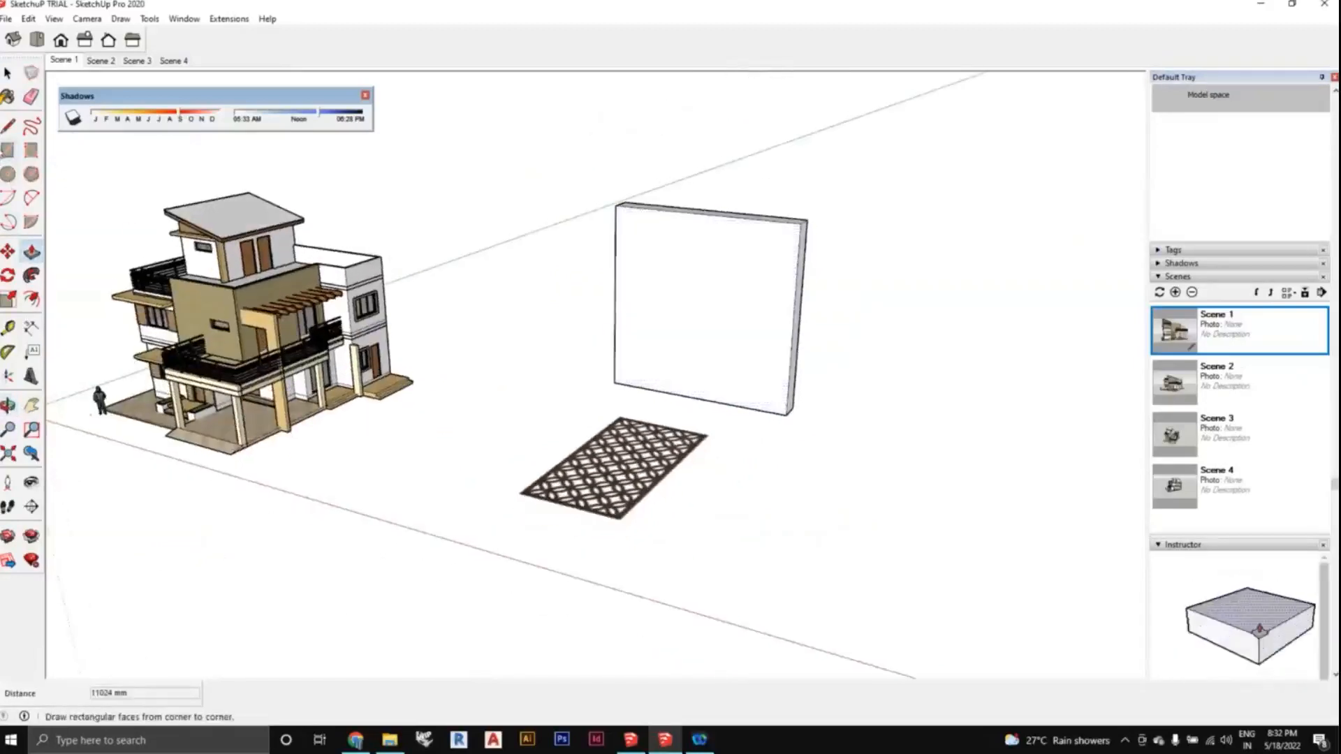
pyautogui.scroll(2, 623, 321)
pyautogui.click(661, 409)
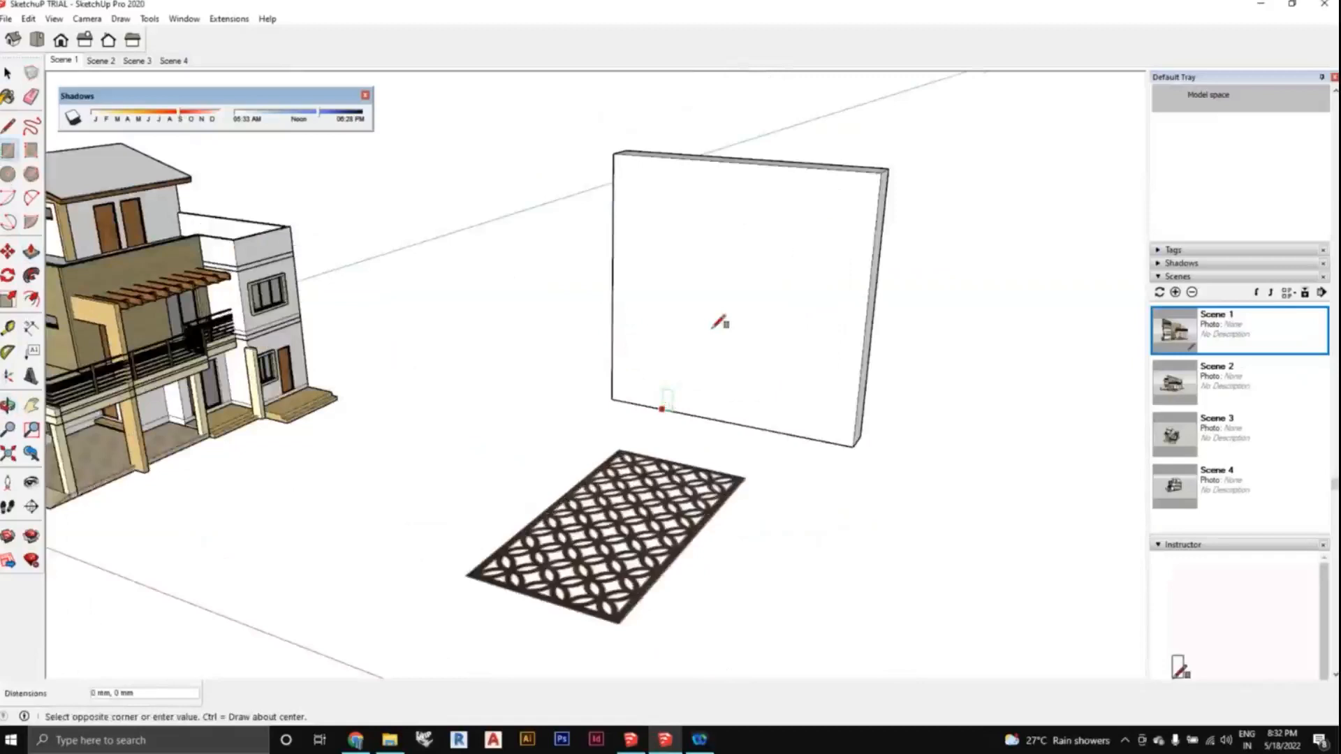
pyautogui.click(788, 220)
# Push the door-shaped face 1207 mm through the wall to cut an opening.
pyautogui.click(31, 253)
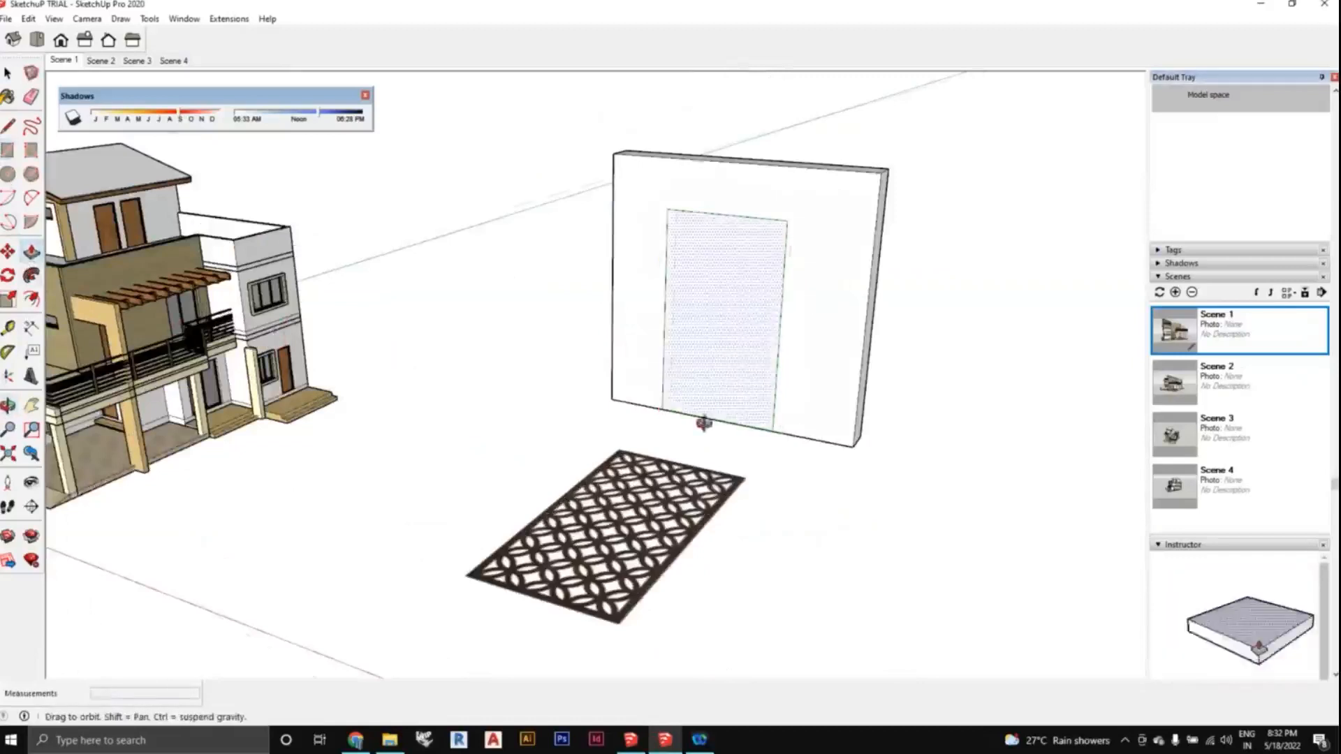
pyautogui.scroll(2, 733, 389)
pyautogui.moveTo(734, 389); pyautogui.dragTo(745, 383)
pyautogui.scroll(-3, 700, 447)
pyautogui.moveTo(700, 447); pyautogui.dragTo(728, 487, button='middle')
# Draw a rectangle that fills the wall opening at mid-thickness, from one jamb's base to the opposite jamb's top.
pyautogui.press('r')
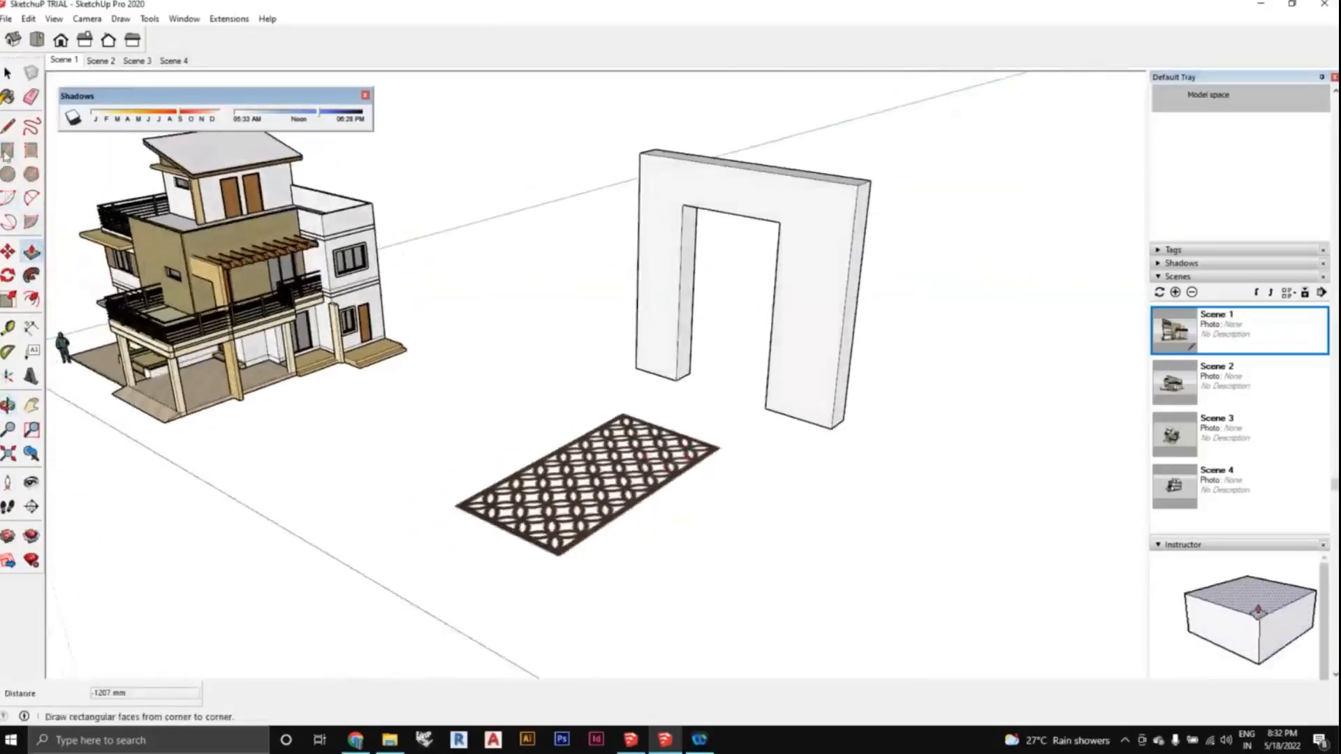
pyautogui.moveTo(716, 433); pyautogui.dragTo(709, 417, button='middle')
pyautogui.scroll(3, 709, 417)
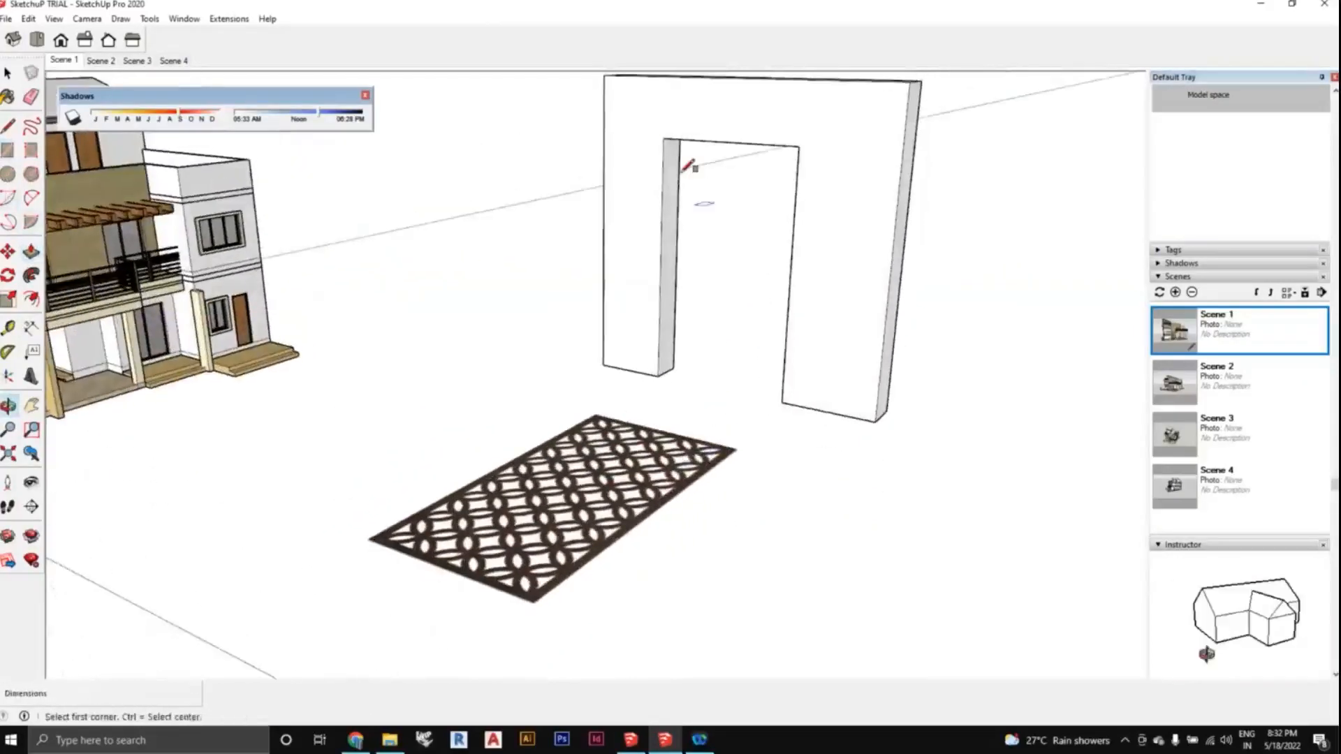
pyautogui.moveTo(649, 372); pyautogui.dragTo(694, 479, button='middle')
pyautogui.scroll(2, 634, 437)
pyautogui.scroll(1, 632, 438)
pyautogui.click(589, 449)
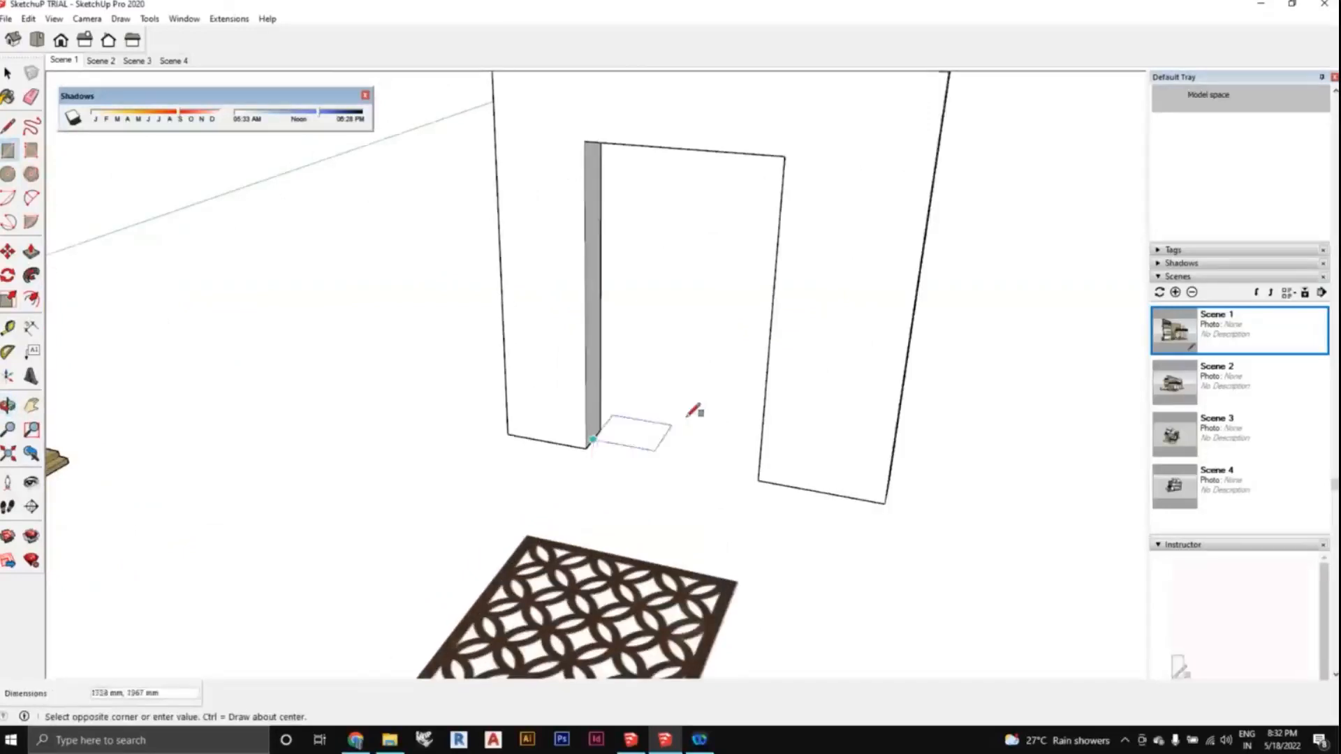
pyautogui.moveTo(694, 413); pyautogui.dragTo(768, 310, button='middle')
pyautogui.scroll(3, 772, 320)
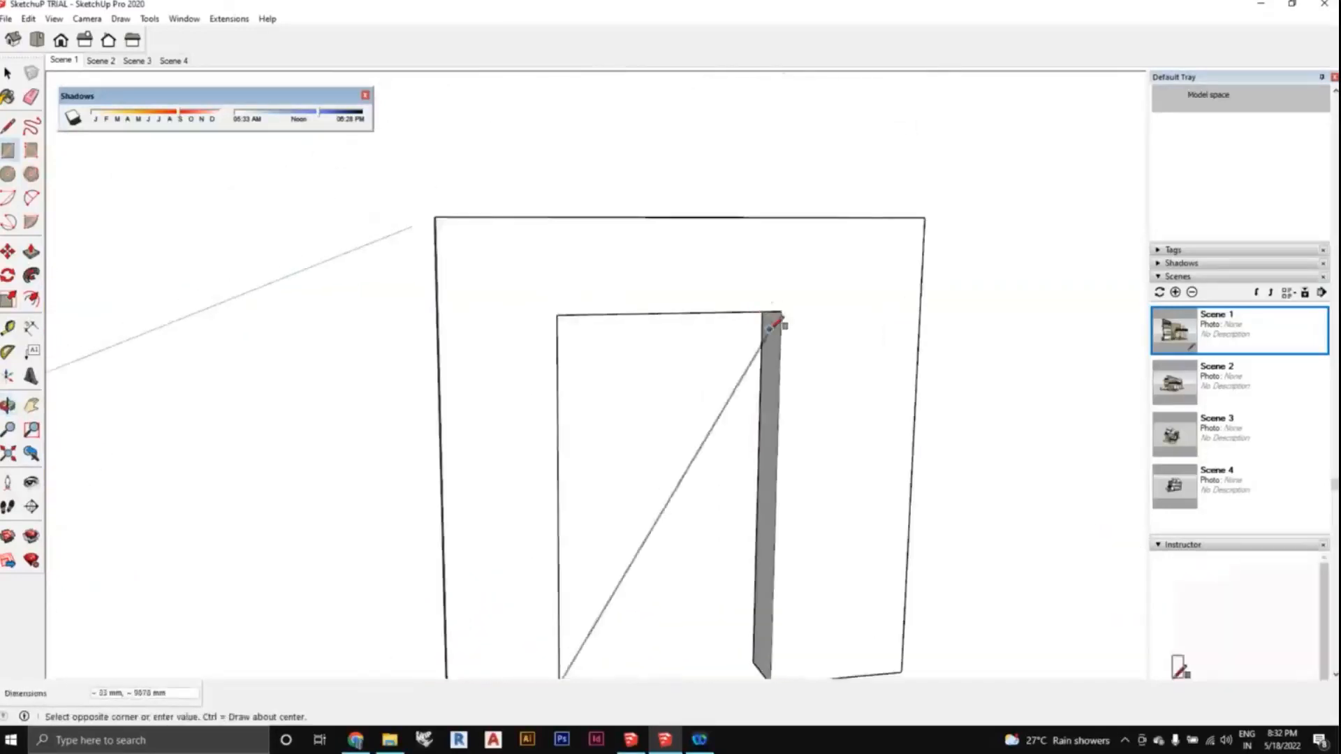
pyautogui.click(775, 306)
pyautogui.scroll(-4, 838, 461)
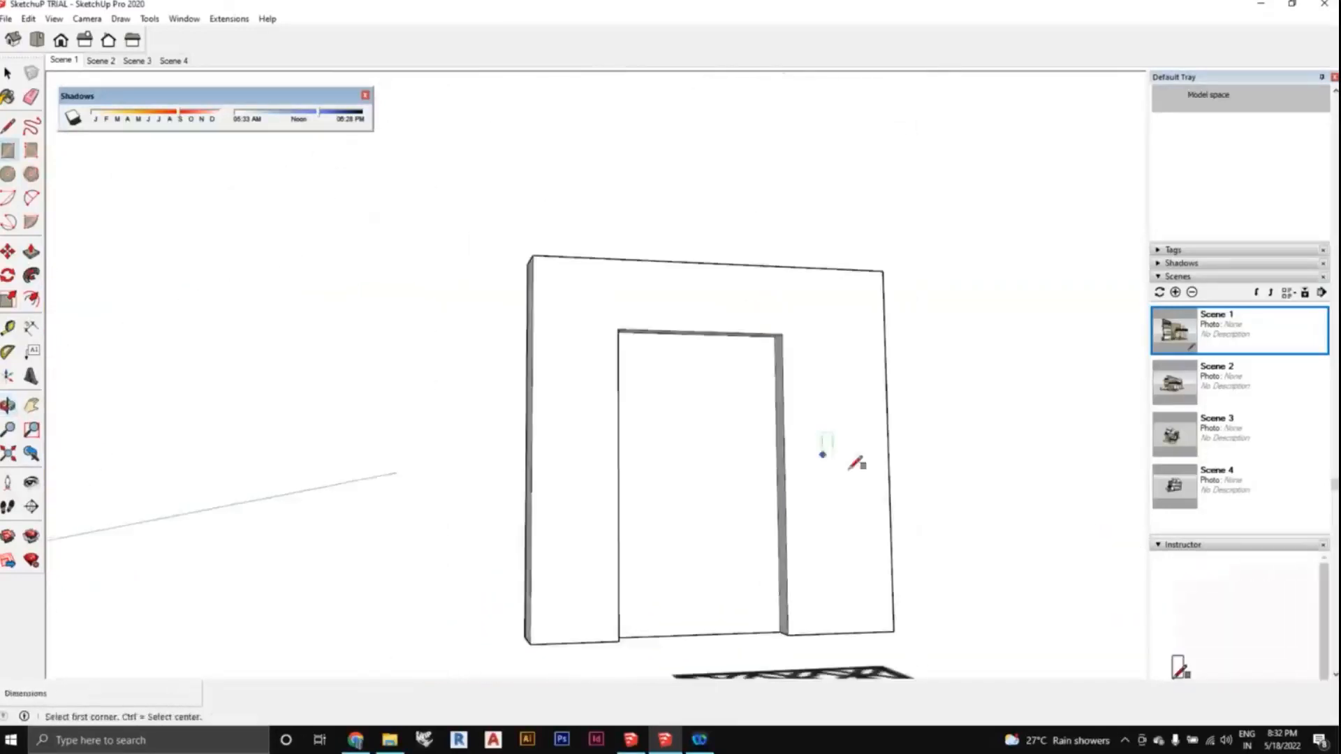
pyautogui.moveTo(839, 461); pyautogui.dragTo(685, 362, button='middle')
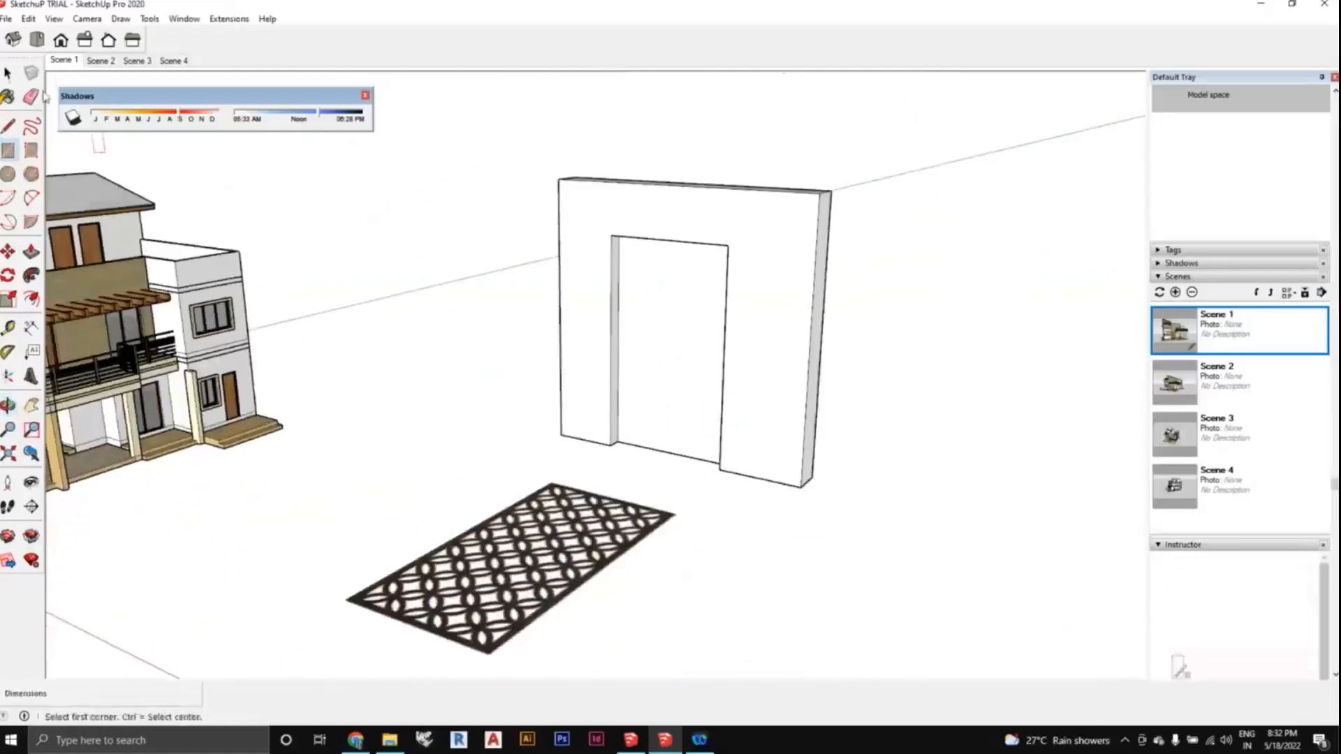
# Rotate the flat jaali image 90 degrees about its short front edge so it stands upright.
pyautogui.press('space')
pyautogui.moveTo(279, 311); pyautogui.dragTo(508, 508, button='middle')
pyautogui.moveTo(584, 584); pyautogui.dragTo(368, 470)
pyautogui.click(9, 275)
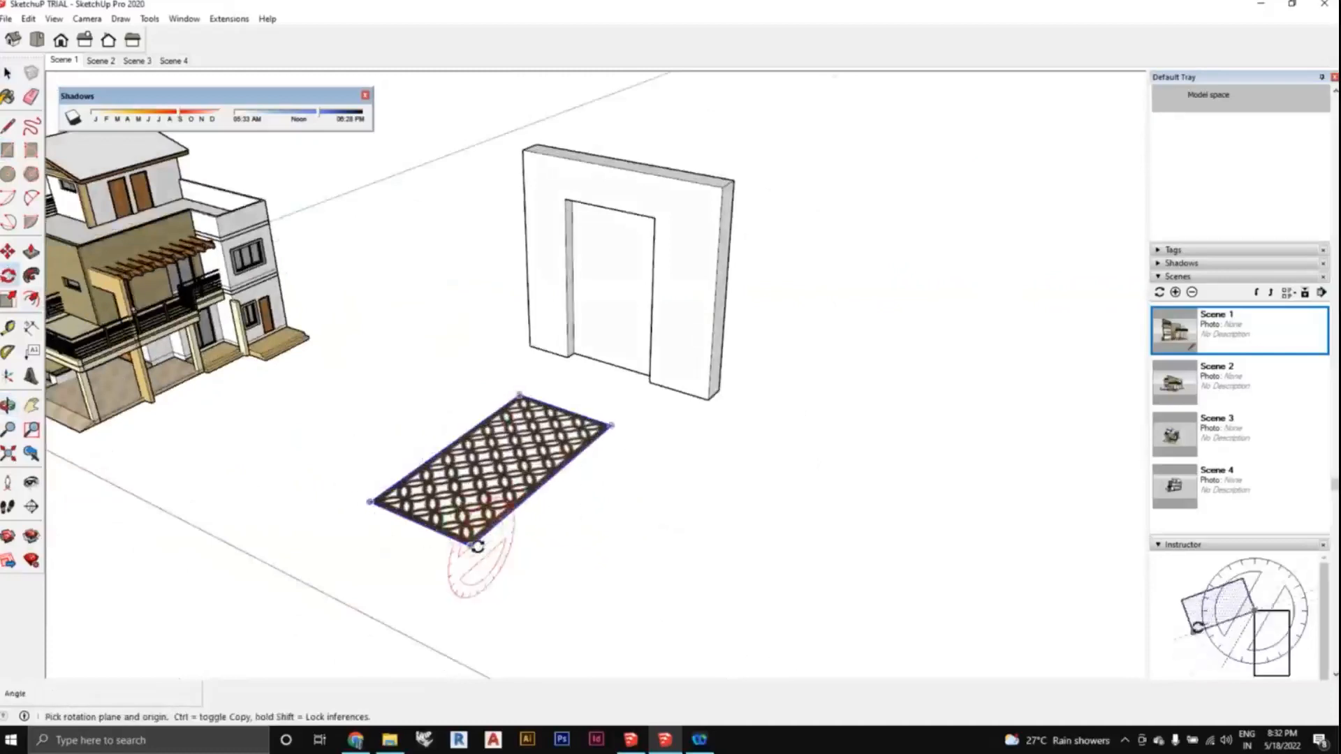
pyautogui.moveTo(470, 545); pyautogui.dragTo(506, 513)
pyautogui.click(506, 513)
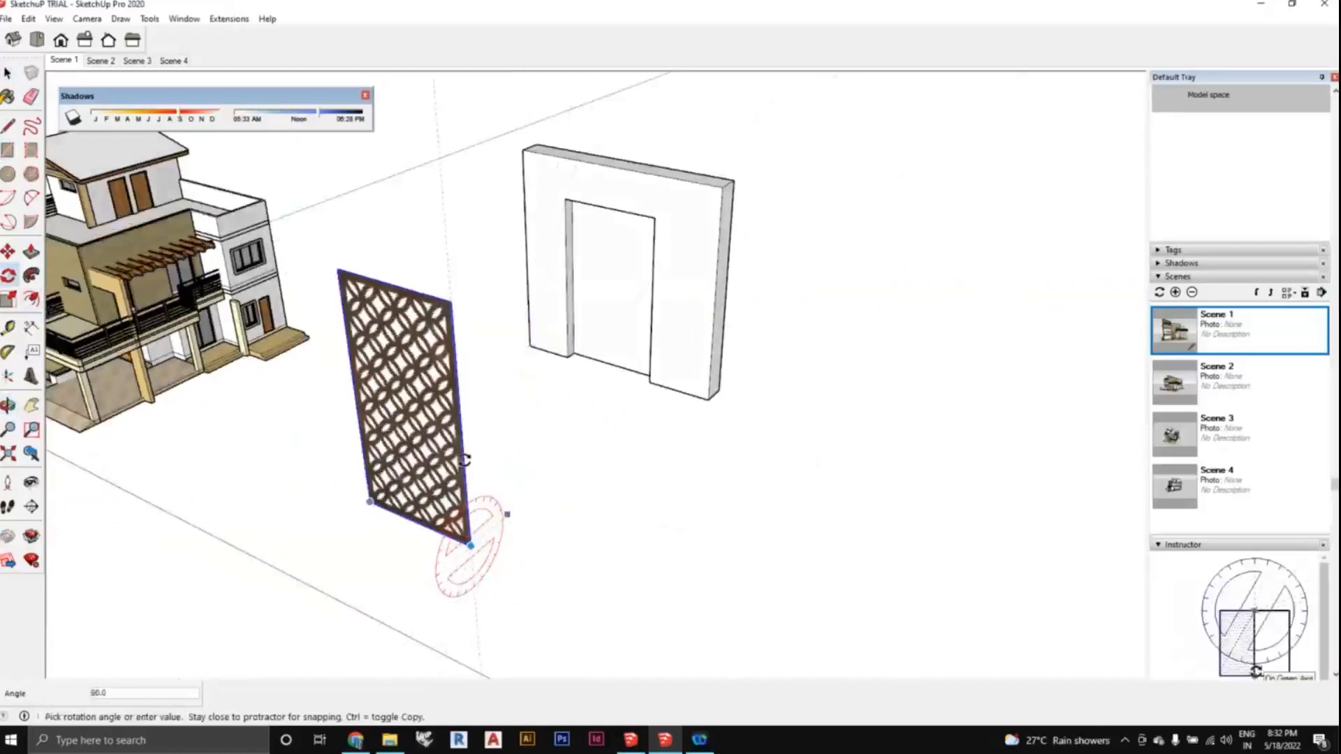
pyautogui.click(467, 458)
pyautogui.scroll(-2, 578, 569)
pyautogui.moveTo(577, 569); pyautogui.dragTo(593, 541, button='middle')
pyautogui.press('space')
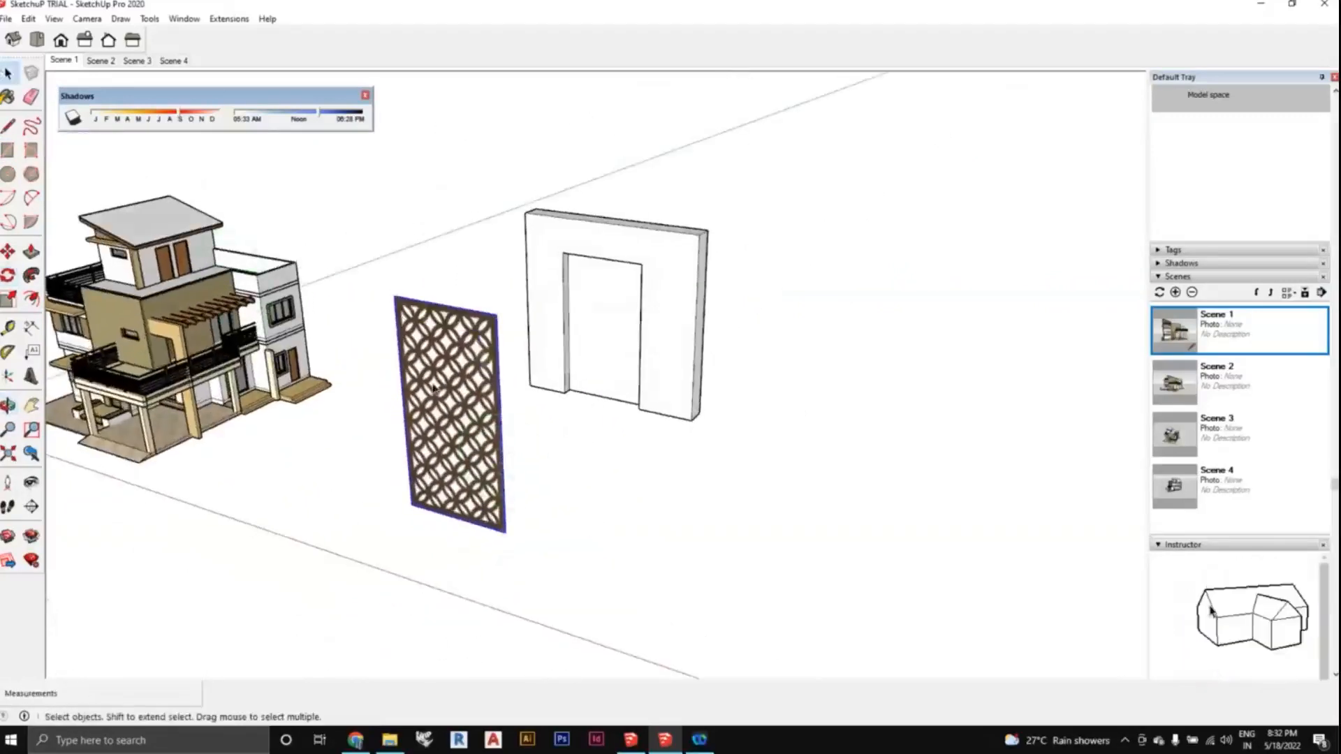
# Explode the upright jaali image.
pyautogui.rightClick(434, 384)
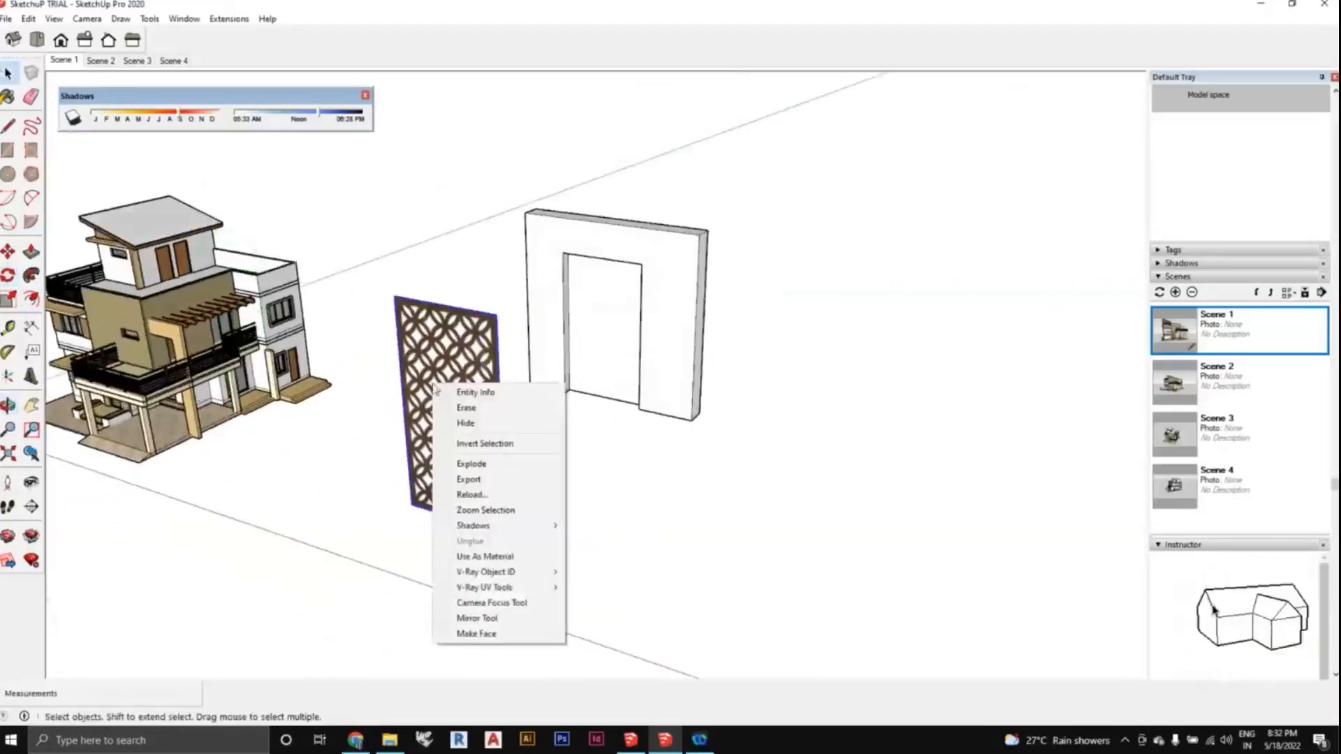
pyautogui.click(469, 464)
pyautogui.moveTo(489, 475); pyautogui.dragTo(531, 475, button='middle')
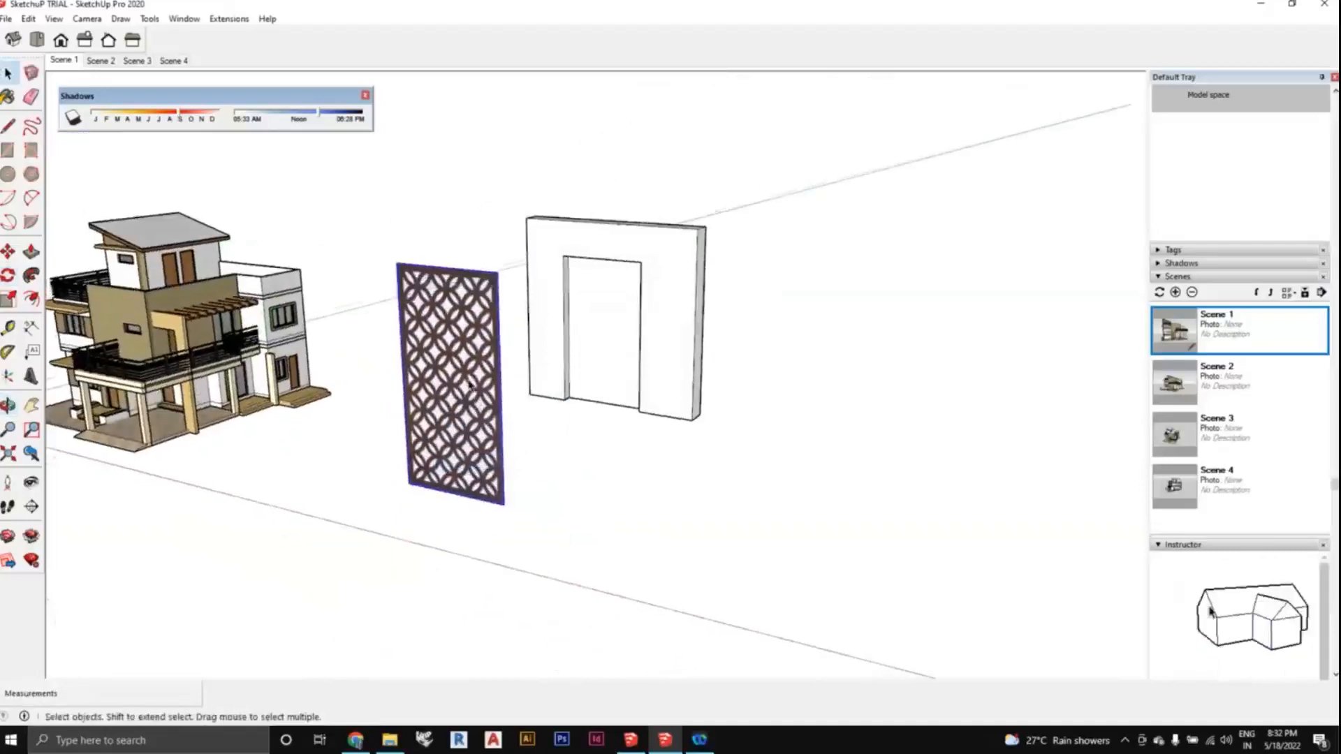
# Sample the jaali texture from the upright panel and paint it onto the face inside the wall opening.
pyautogui.click(8, 99)
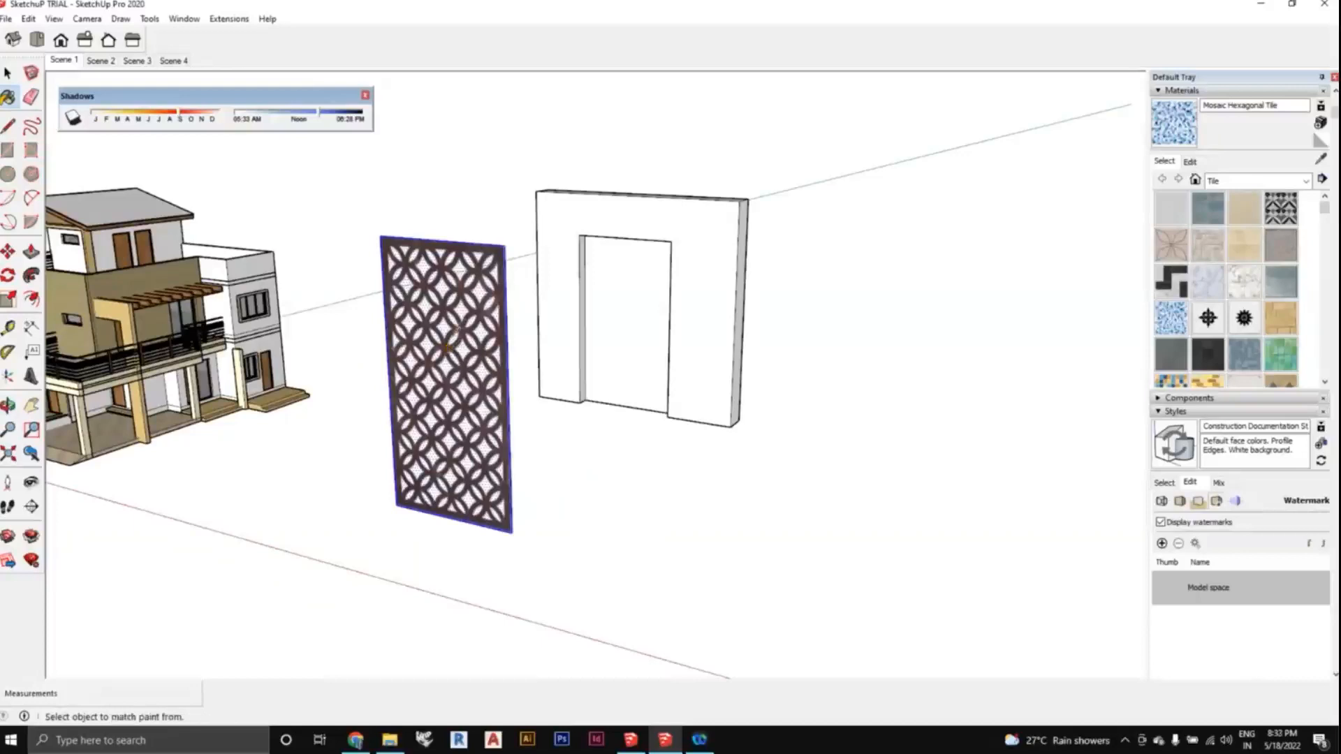
pyautogui.keyDown('alt'); pyautogui.click(447, 346); pyautogui.keyUp('alt')
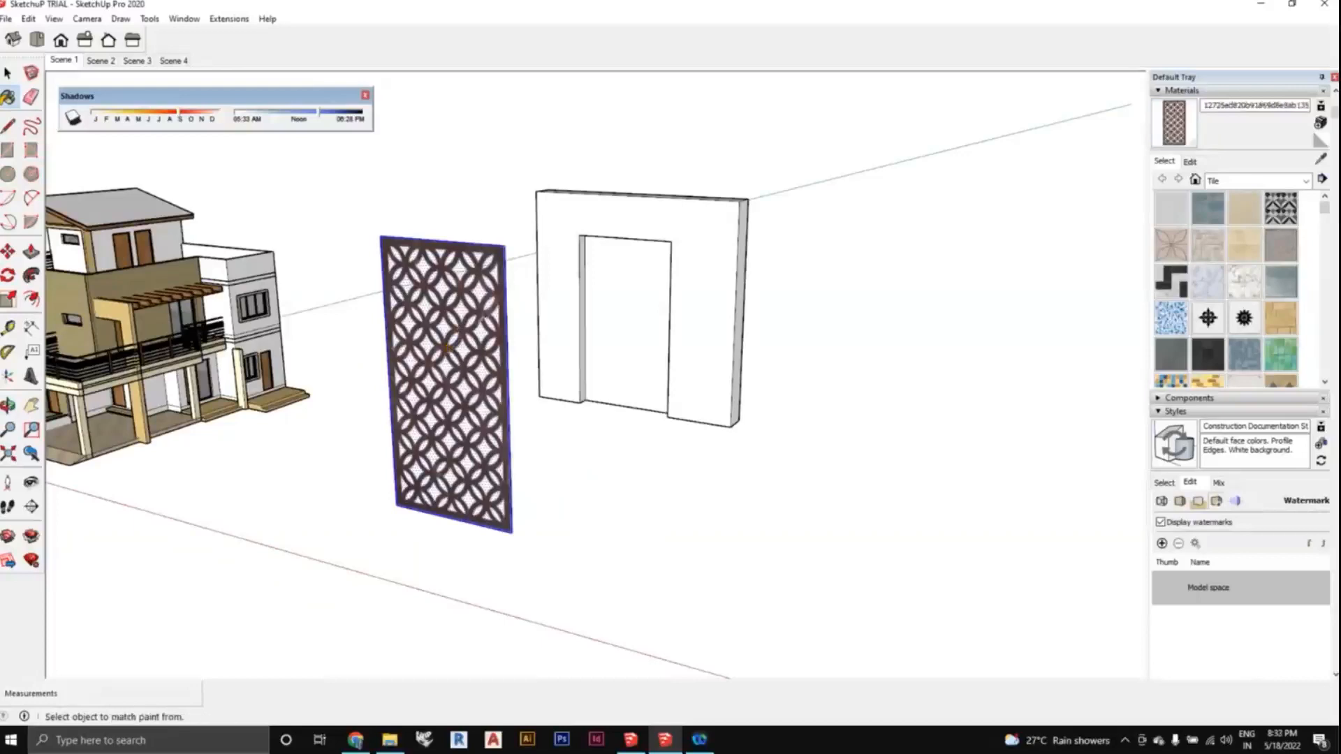
pyautogui.scroll(1, 1172, 155)
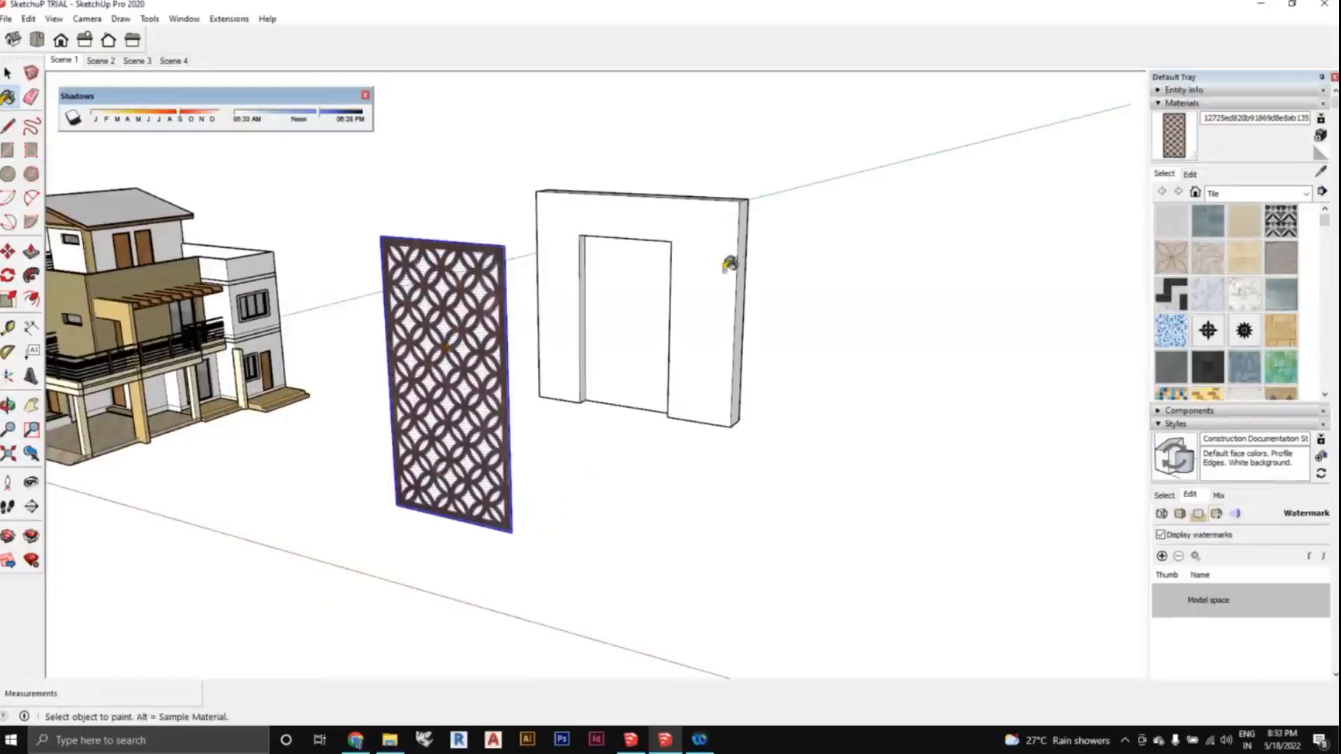
pyautogui.scroll(2, 638, 380)
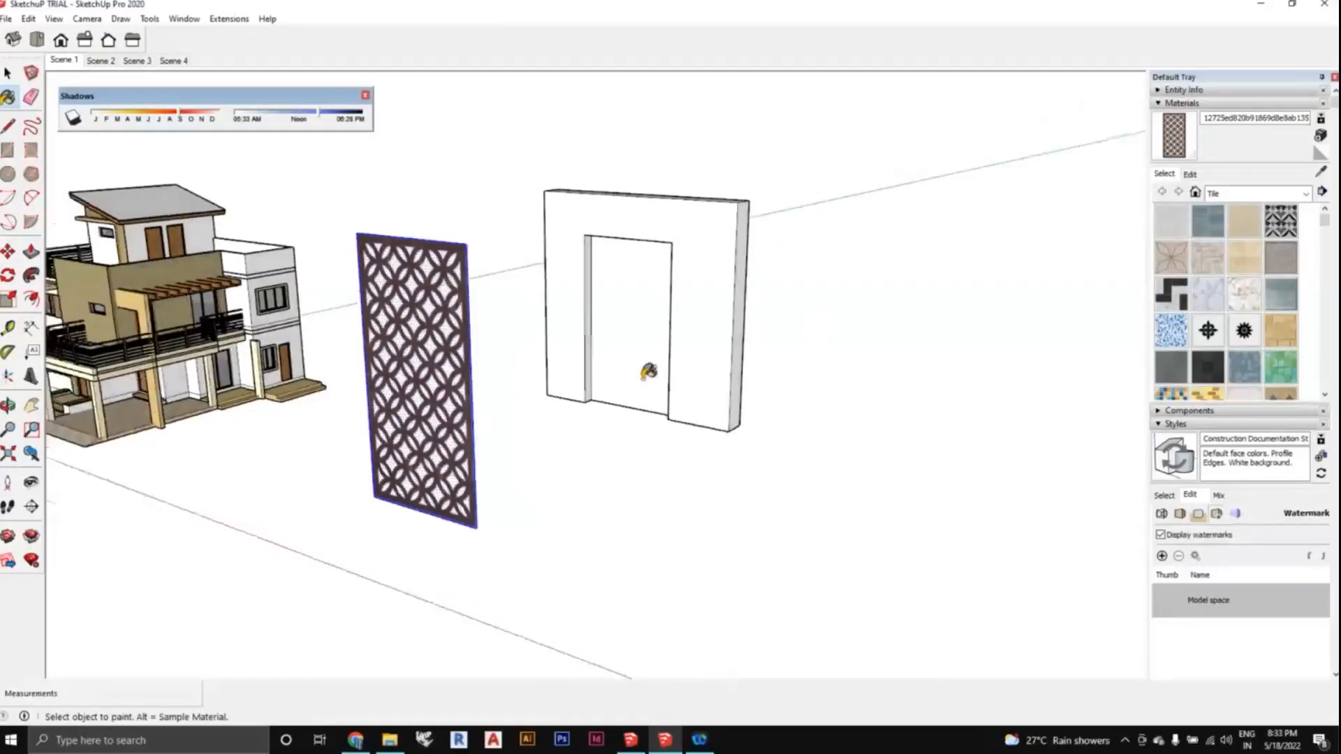
pyautogui.click(644, 342)
# Examine the jaali screen in the wall opening from both sides, checking the transparency of its gaps.
pyautogui.moveTo(685, 455)
pyautogui.mouseDown(button='middle')
pyautogui.moveTo(769, 398)
pyautogui.moveTo(641, 341)
pyautogui.mouseUp(button='middle')
pyautogui.scroll(-1, 643, 339)
pyautogui.moveTo(671, 410)
pyautogui.mouseDown(button='middle')
pyautogui.moveTo(639, 451)
pyautogui.moveTo(443, 454)
pyautogui.moveTo(488, 422)
pyautogui.moveTo(88, 380)
pyautogui.mouseUp(button='middle')
pyautogui.scroll(5, 637, 304)
pyautogui.scroll(-3, 638, 308)
pyautogui.moveTo(704, 335); pyautogui.dragTo(618, 269, button='middle')
pyautogui.scroll(1, 618, 269)
pyautogui.scroll(-1, 620, 265)
pyautogui.scroll(2, 622, 255)
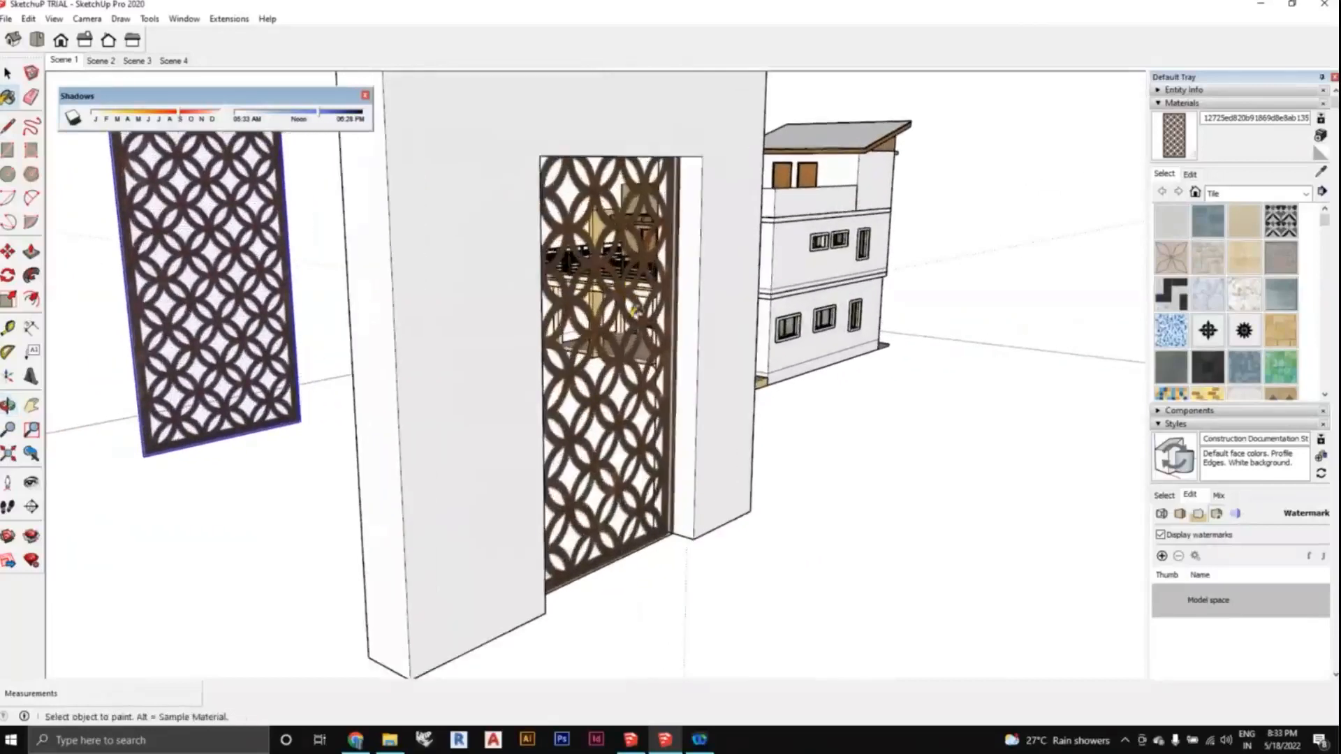
pyautogui.scroll(-2, 624, 248)
pyautogui.moveTo(676, 320); pyautogui.dragTo(874, 332, button='middle')
pyautogui.moveTo(515, 368); pyautogui.dragTo(790, 342, button='middle')
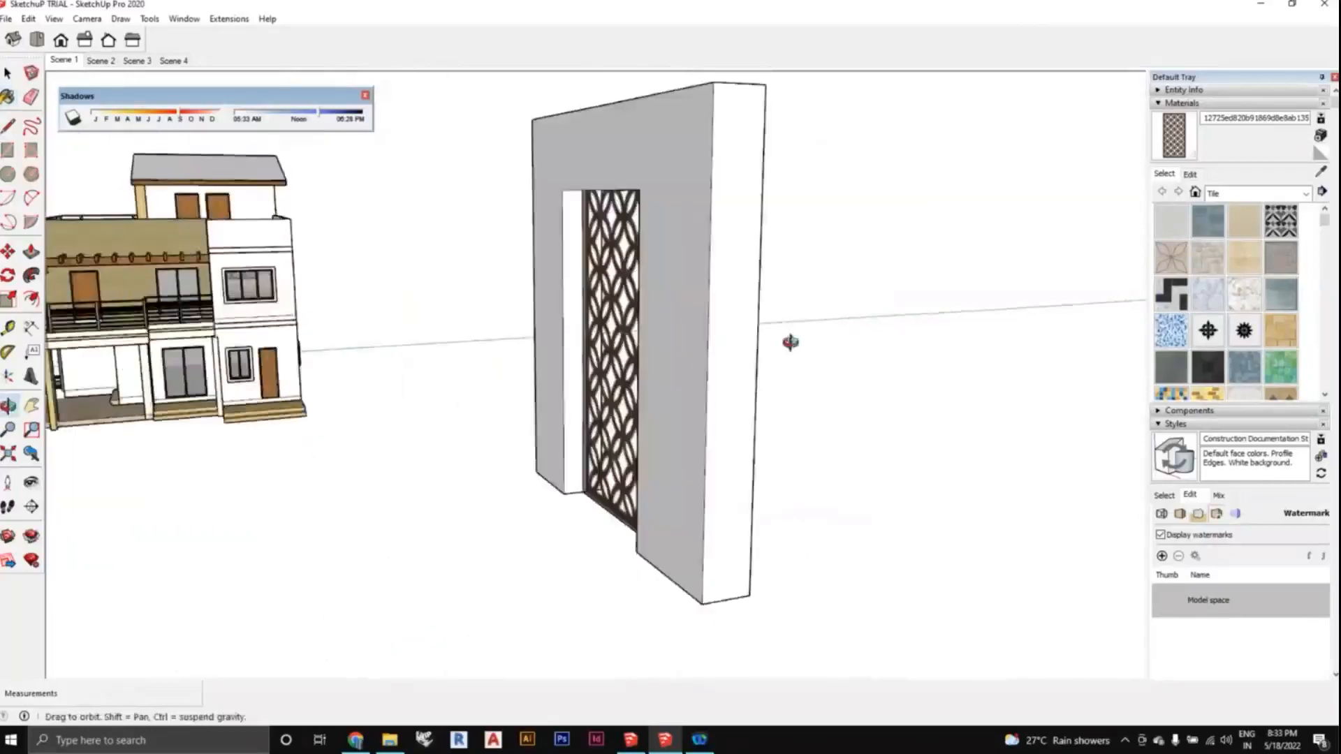
pyautogui.scroll(-3, 563, 377)
pyautogui.moveTo(563, 377)
pyautogui.mouseDown(button='middle')
pyautogui.moveTo(681, 450)
pyautogui.moveTo(710, 449)
pyautogui.moveTo(527, 428)
pyautogui.moveTo(524, 449)
pyautogui.moveTo(500, 393)
pyautogui.mouseUp(button='middle')
pyautogui.scroll(3, 644, 404)
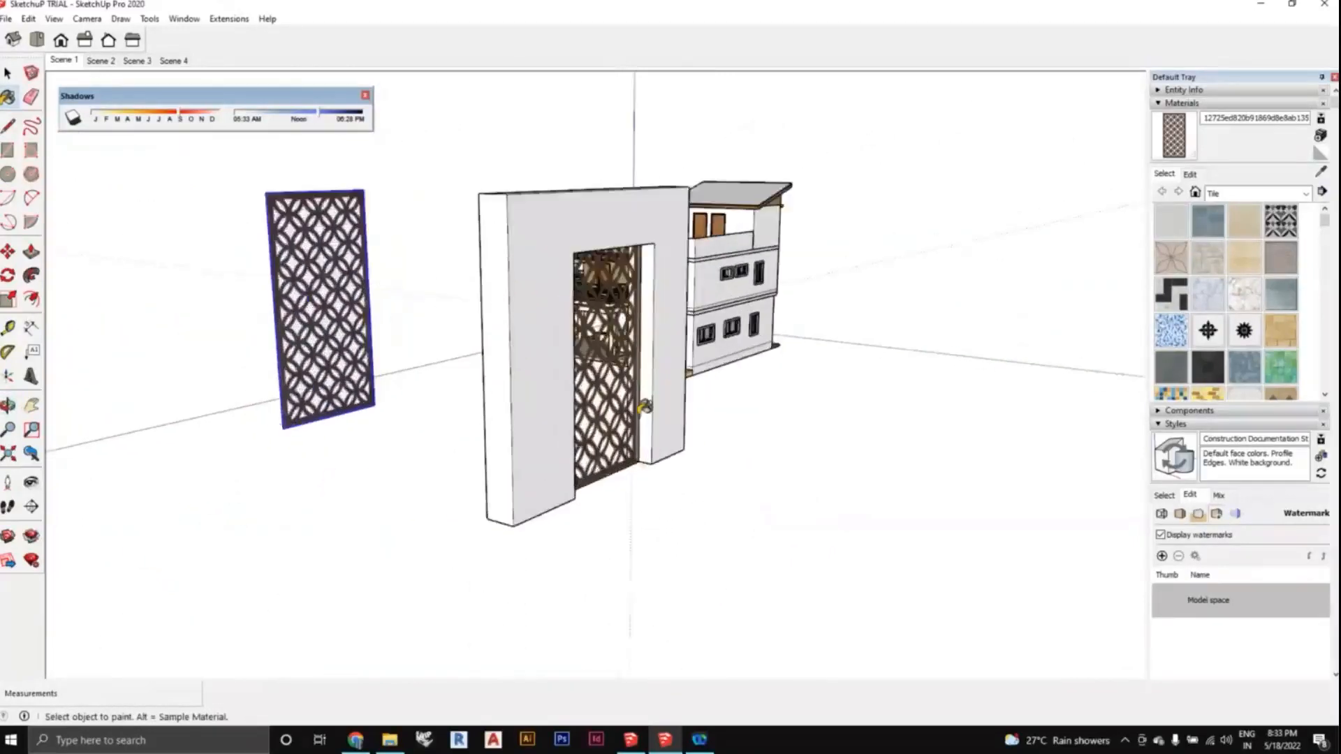
pyautogui.scroll(-2, 644, 403)
pyautogui.moveTo(644, 404); pyautogui.dragTo(607, 363, button='middle')
pyautogui.scroll(4, 607, 369)
pyautogui.scroll(3, 644, 353)
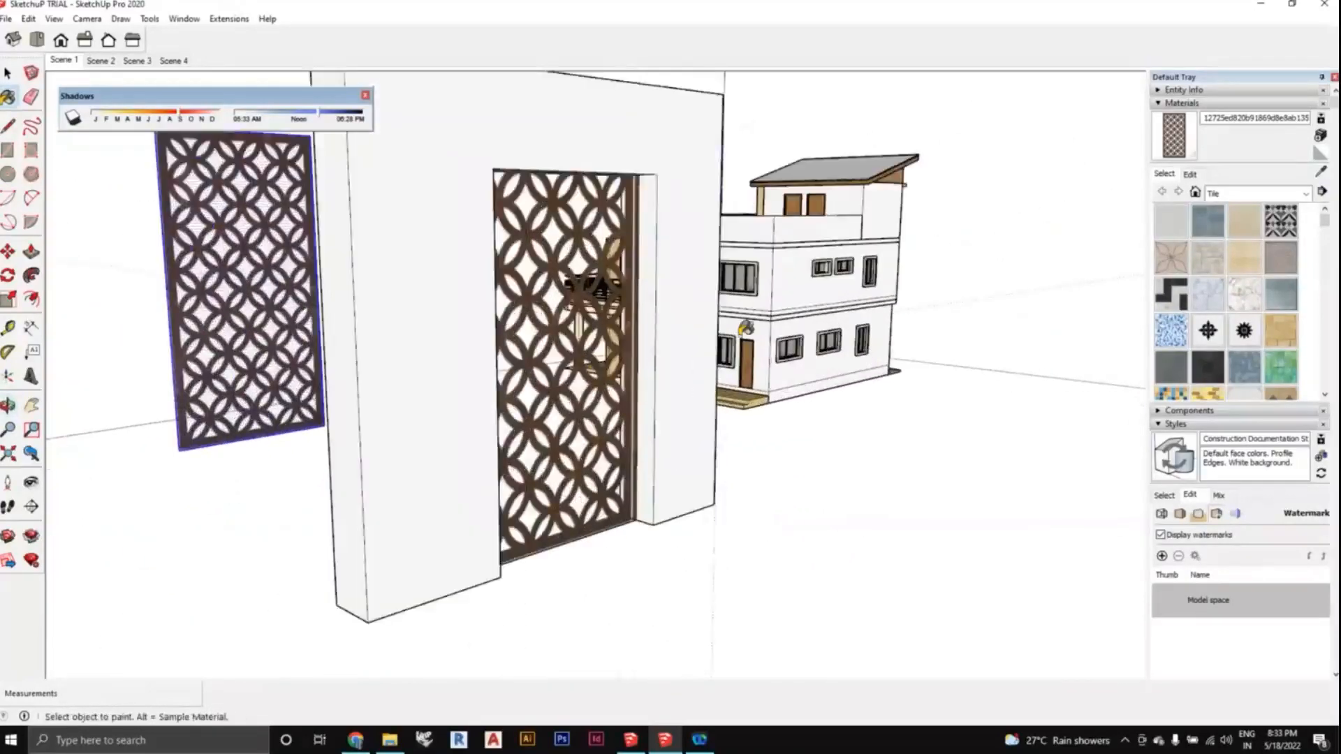
pyautogui.scroll(-3, 644, 355)
pyautogui.scroll(3, 646, 357)
pyautogui.scroll(-1, 650, 364)
pyautogui.moveTo(651, 364); pyautogui.dragTo(593, 302, button='middle')
pyautogui.scroll(-4, 538, 468)
pyautogui.moveTo(530, 484)
pyautogui.mouseDown(button='middle')
pyautogui.moveTo(775, 535)
pyautogui.moveTo(664, 472)
pyautogui.moveTo(697, 498)
pyautogui.moveTo(695, 442)
pyautogui.moveTo(685, 470)
pyautogui.moveTo(718, 488)
pyautogui.moveTo(688, 466)
pyautogui.moveTo(699, 482)
pyautogui.moveTo(718, 467)
pyautogui.mouseUp(button='middle')
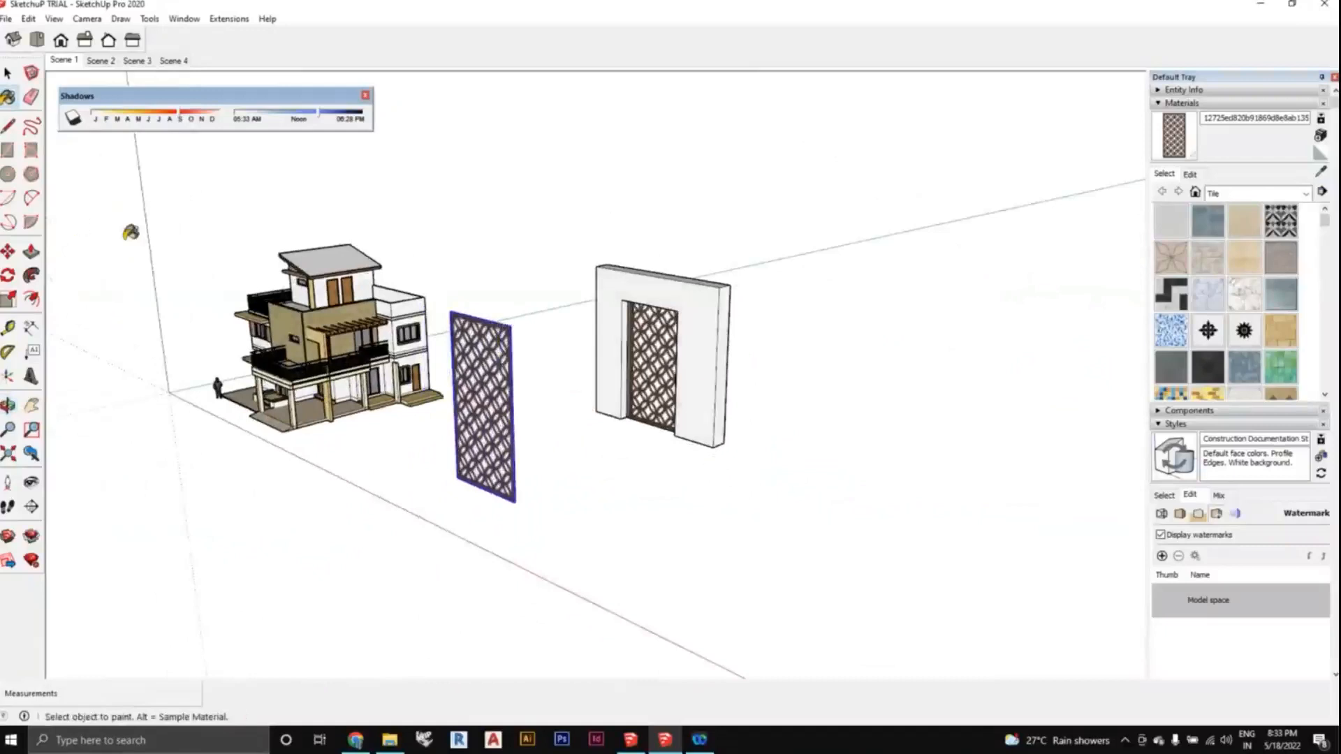
# Draw a rectangle on the ground in front of the wall and pull it up about 3325 mm into a box.
pyautogui.moveTo(577, 521); pyautogui.dragTo(515, 499, button='middle')
pyautogui.click(486, 487)
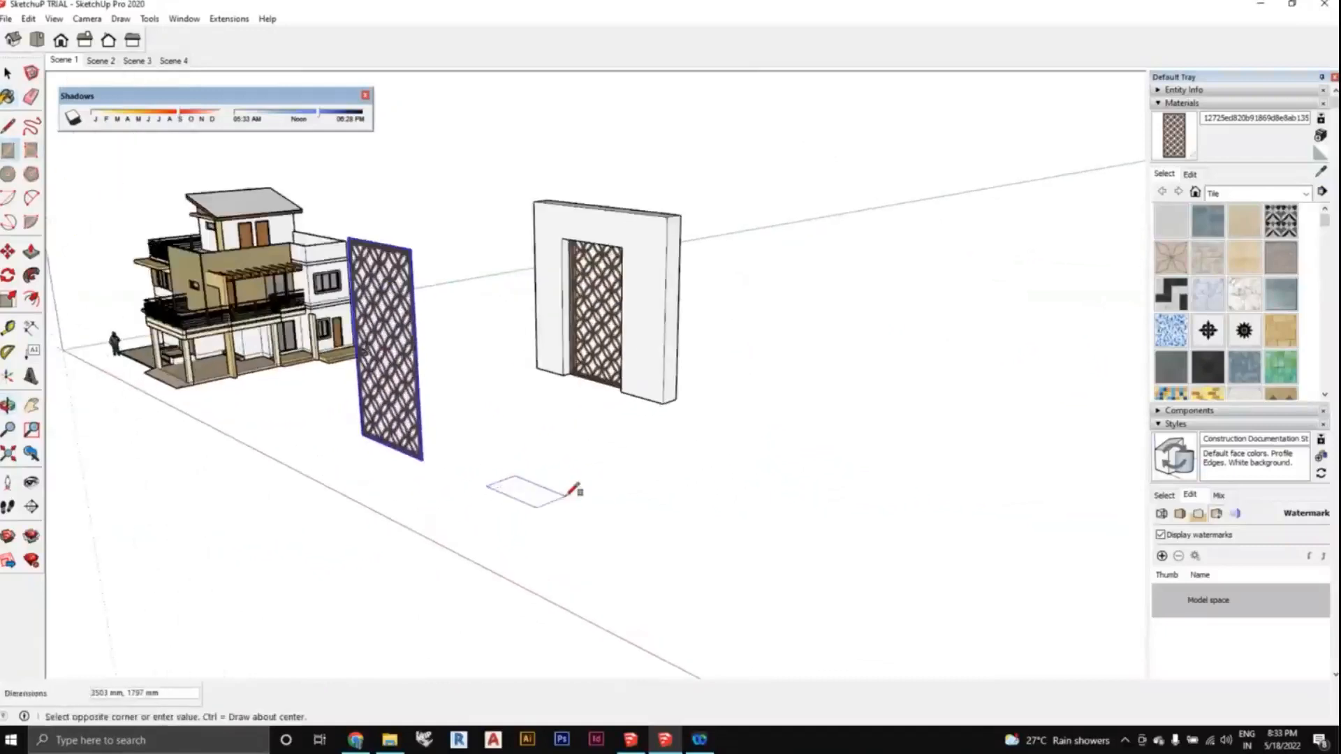
pyautogui.click(690, 515)
pyautogui.press('p')
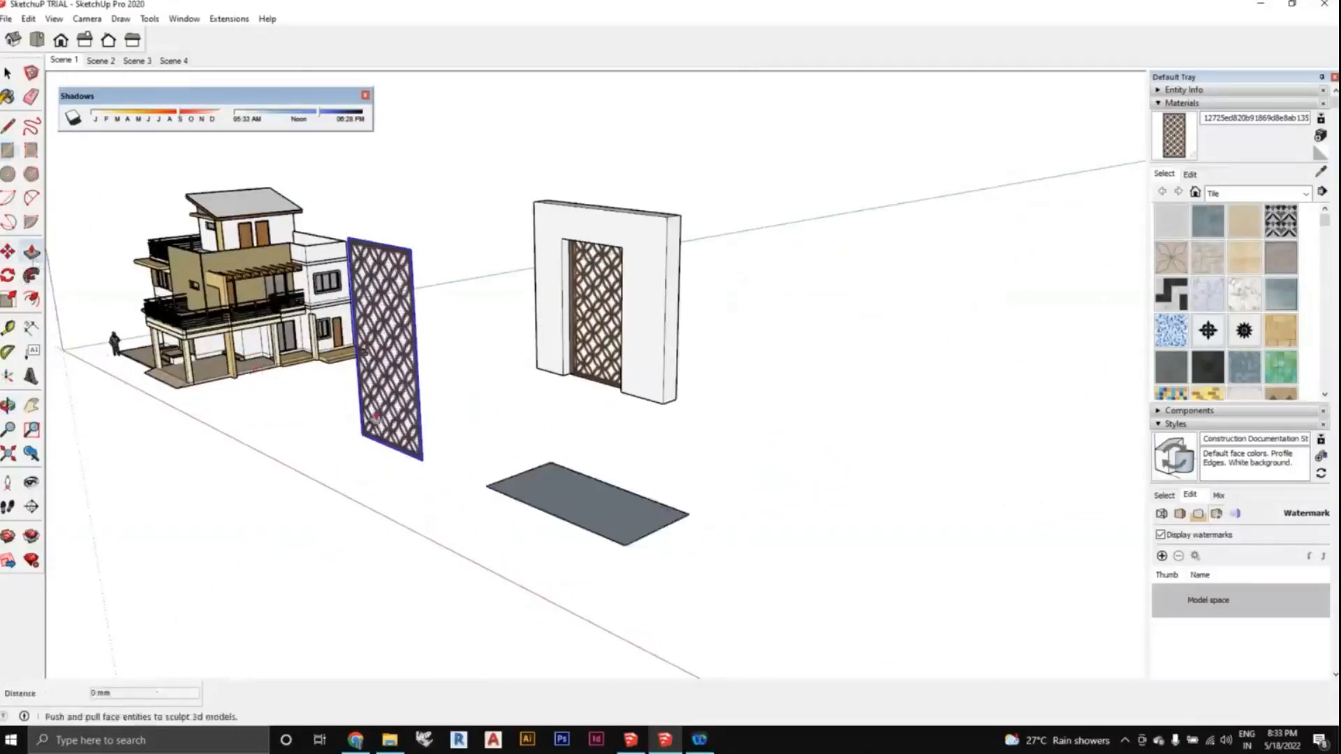
pyautogui.press('Escape')
pyautogui.scroll(3, 578, 503)
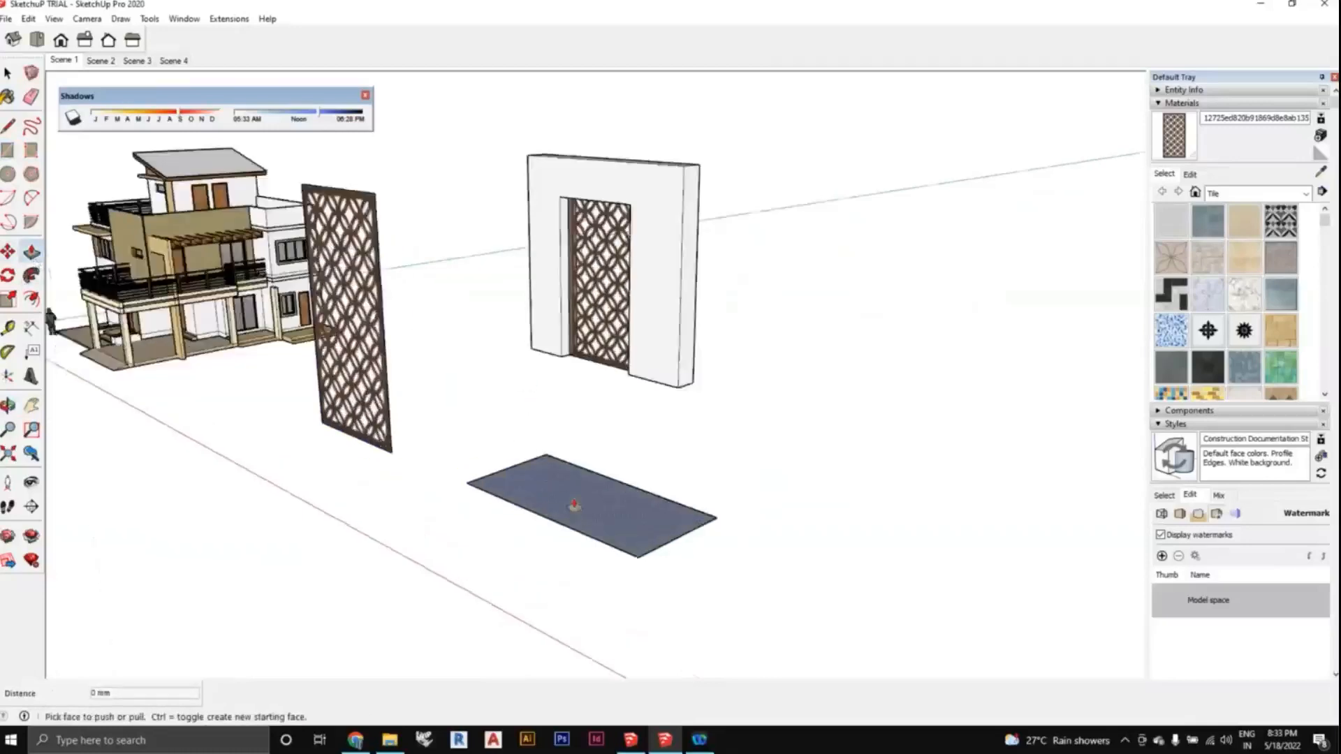
pyautogui.click(575, 508)
pyautogui.click(563, 419)
pyautogui.moveTo(602, 488); pyautogui.dragTo(590, 475, button='middle')
pyautogui.scroll(-2, 591, 475)
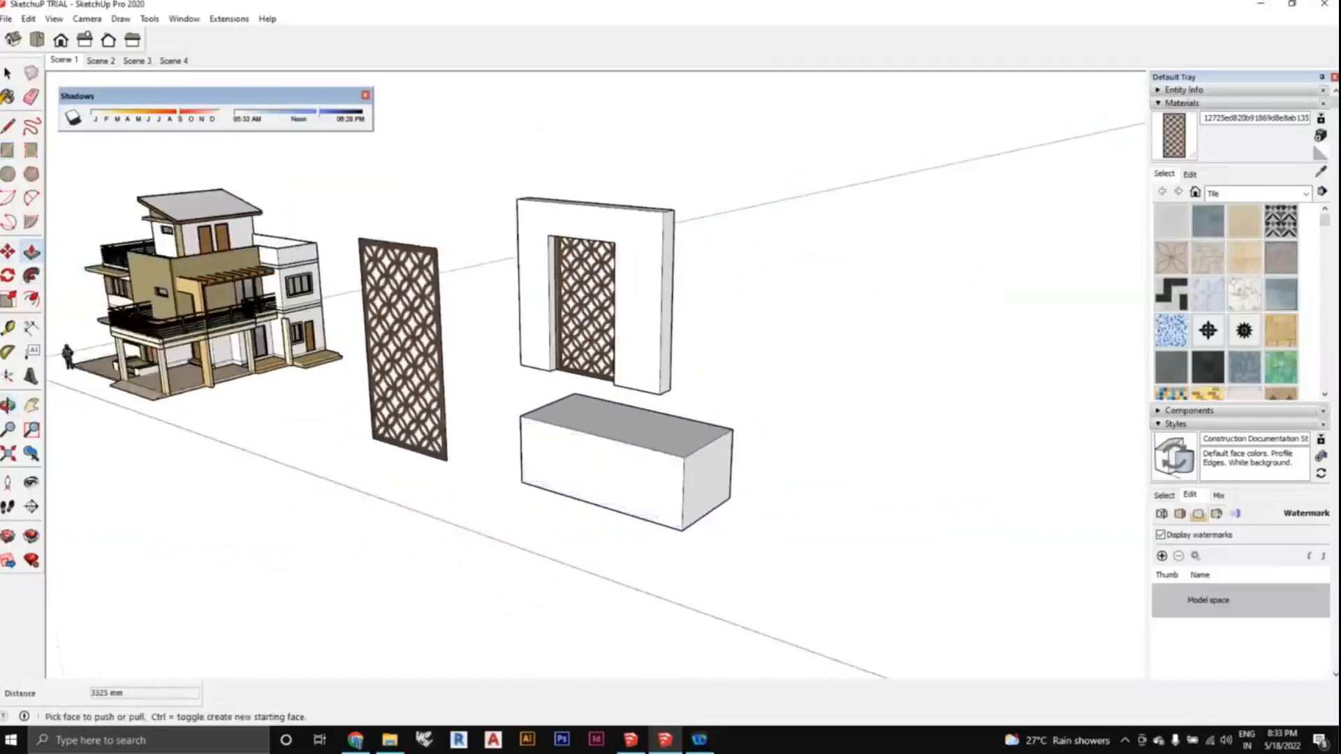
# Paint the box's long front, top and end faces with the jaali material, and undo the top and end fills.
pyautogui.click(8, 97)
pyautogui.click(639, 457)
pyautogui.click(646, 430)
pyautogui.click(727, 482)
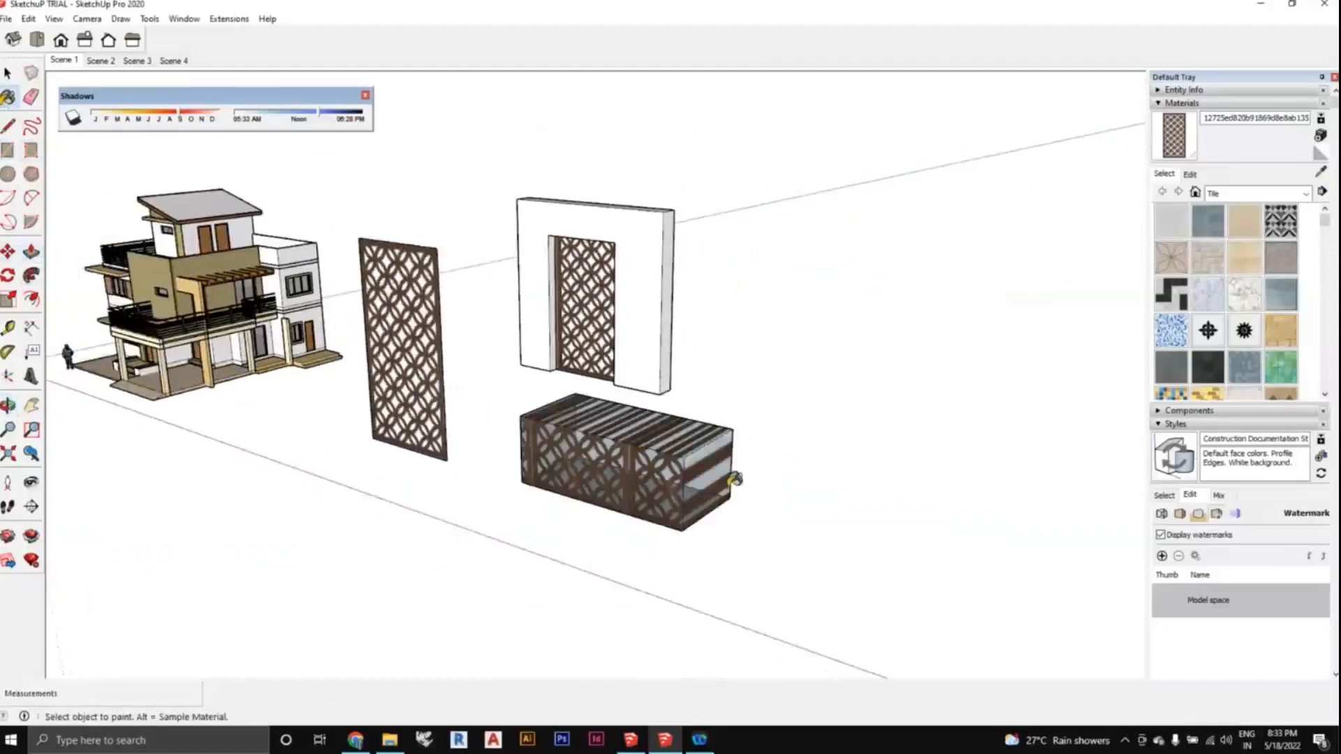
pyautogui.hotkey('ctrl', 'z')
pyautogui.hotkey('ctrl', 'z')
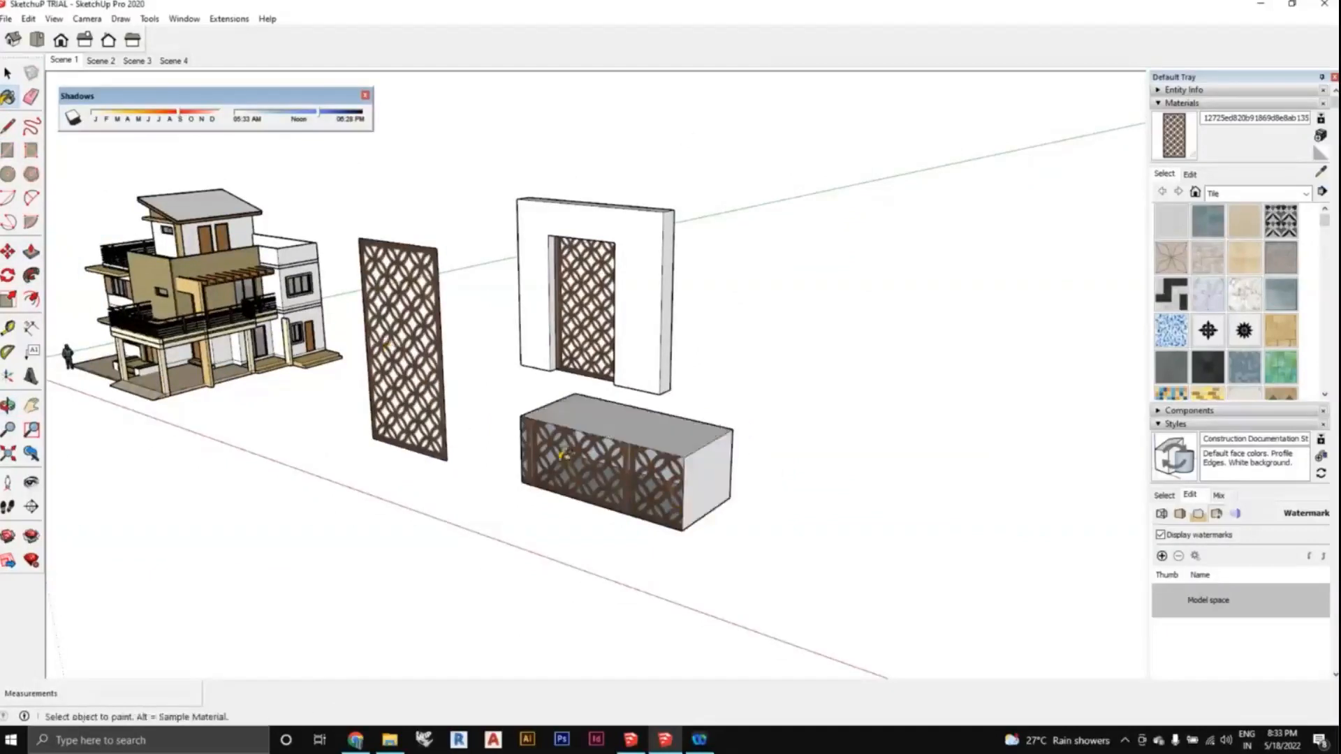
# Try the jaali material on the box's top and end faces one at a time, undoing each fill.
pyautogui.moveTo(563, 455)
pyautogui.mouseDown(button='middle')
pyautogui.moveTo(502, 504)
pyautogui.moveTo(479, 443)
pyautogui.moveTo(488, 470)
pyautogui.moveTo(406, 386)
pyautogui.mouseUp(button='middle')
pyautogui.click(479, 443)
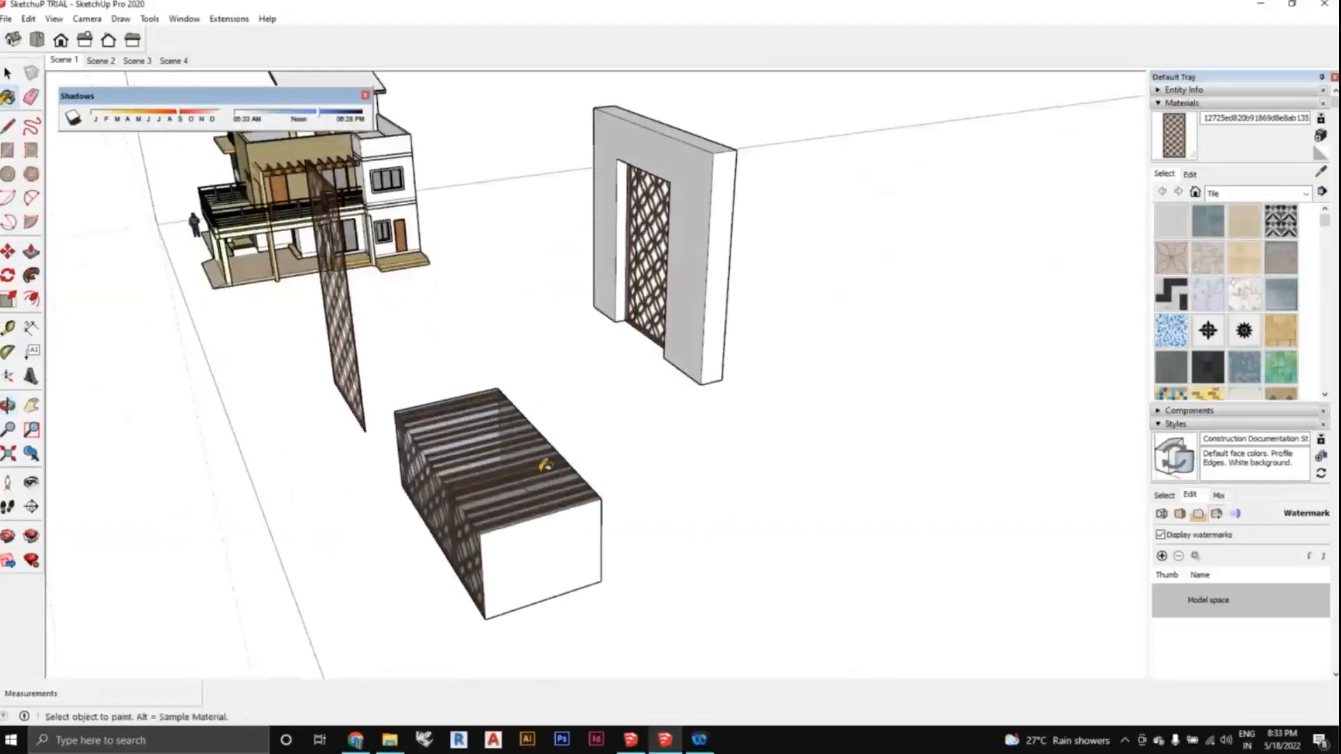
pyautogui.hotkey('ctrl', 'z')
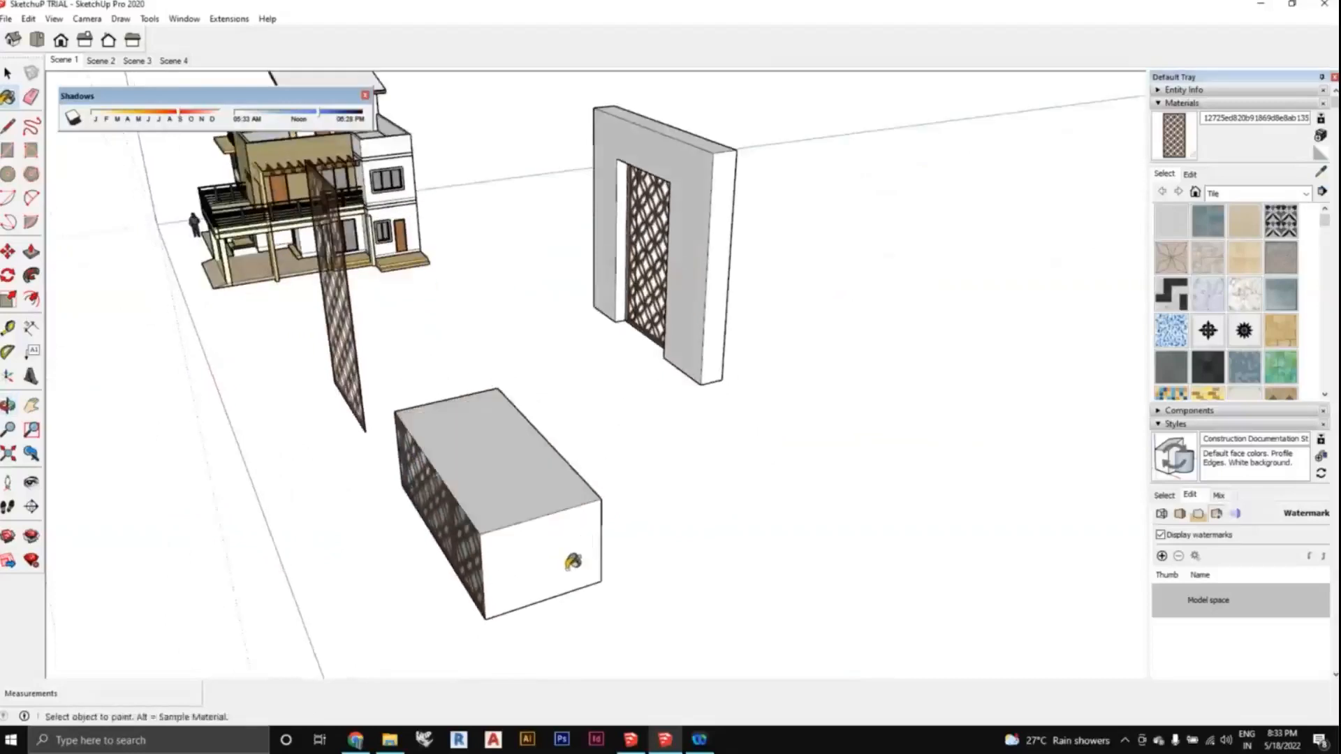
pyautogui.moveTo(583, 549)
pyautogui.mouseDown(button='middle')
pyautogui.moveTo(422, 330)
pyautogui.moveTo(448, 459)
pyautogui.mouseUp(button='middle')
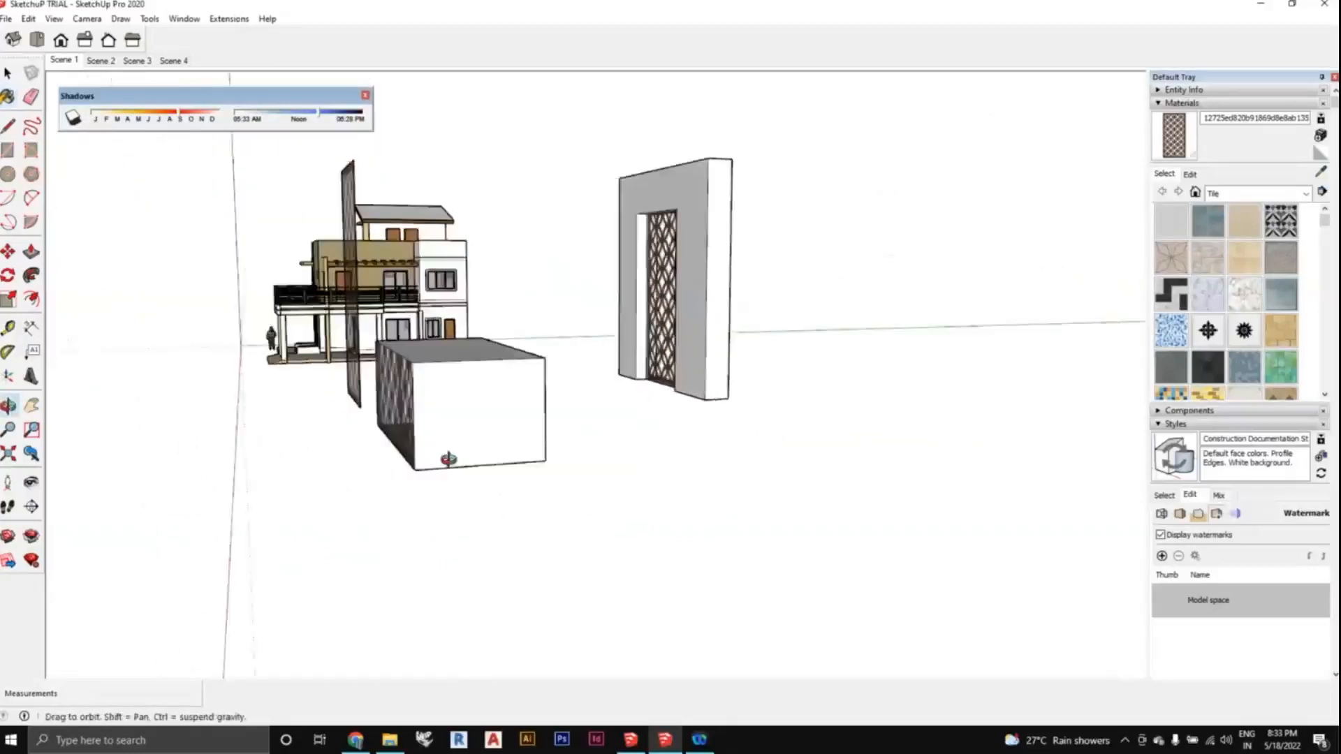
pyautogui.click(469, 427)
pyautogui.hotkey('ctrl', 'z')
# Paint the box's long back face with the jaali material and inspect the see-through pattern across the box.
pyautogui.moveTo(585, 492); pyautogui.dragTo(299, 401, button='middle')
pyautogui.click(299, 400)
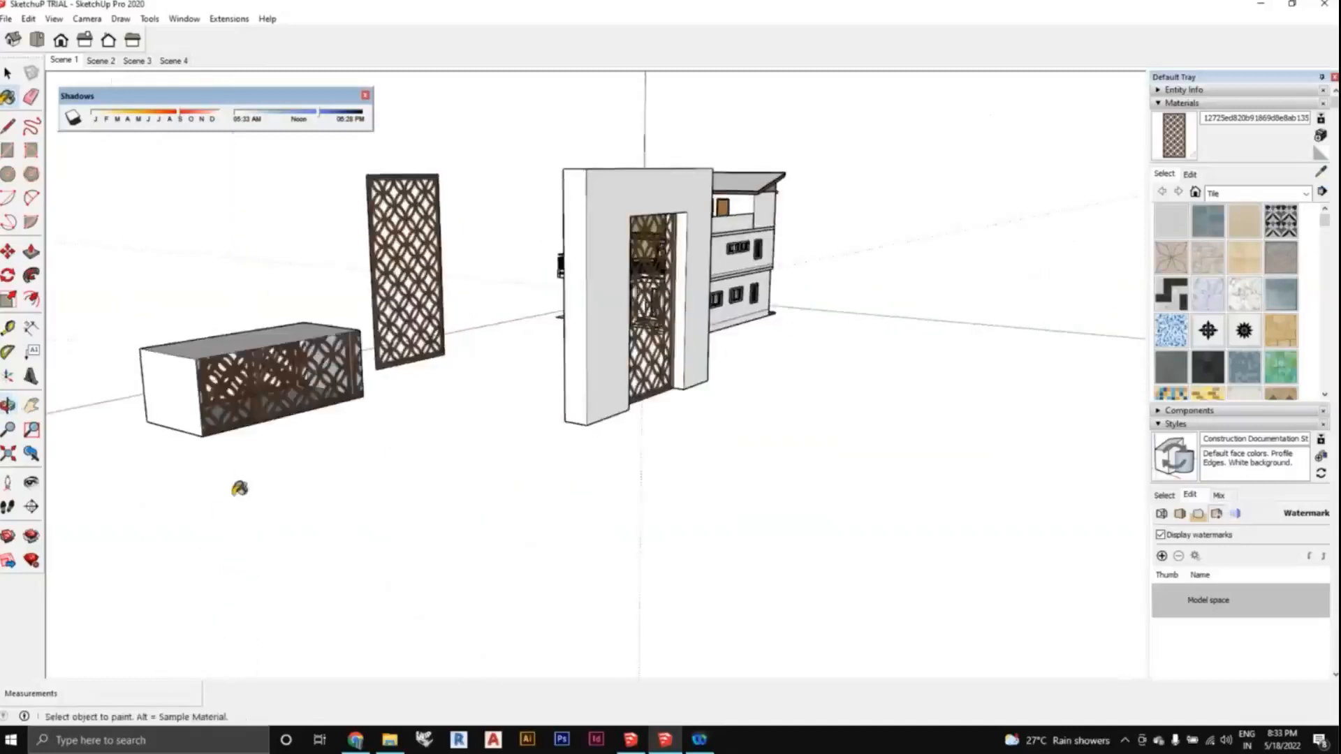
pyautogui.moveTo(239, 485); pyautogui.dragTo(650, 493, button='middle')
pyautogui.scroll(3, 648, 480)
pyautogui.moveTo(603, 386)
pyautogui.mouseDown(button='middle')
pyautogui.moveTo(618, 383)
pyautogui.moveTo(608, 506)
pyautogui.mouseUp(button='middle')
pyautogui.scroll(-2, 607, 506)
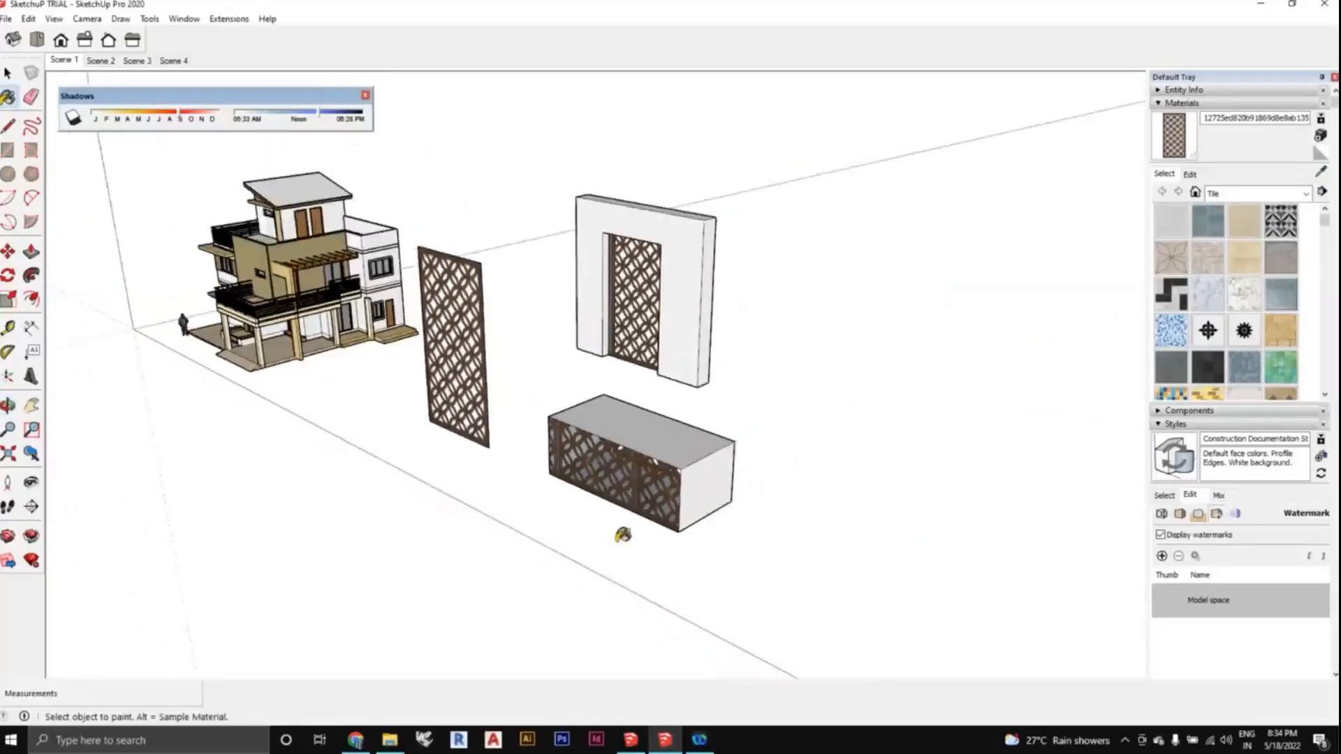
pyautogui.scroll(-1, 614, 529)
pyautogui.moveTo(608, 530); pyautogui.dragTo(673, 516, button='middle')
pyautogui.scroll(1, 577, 443)
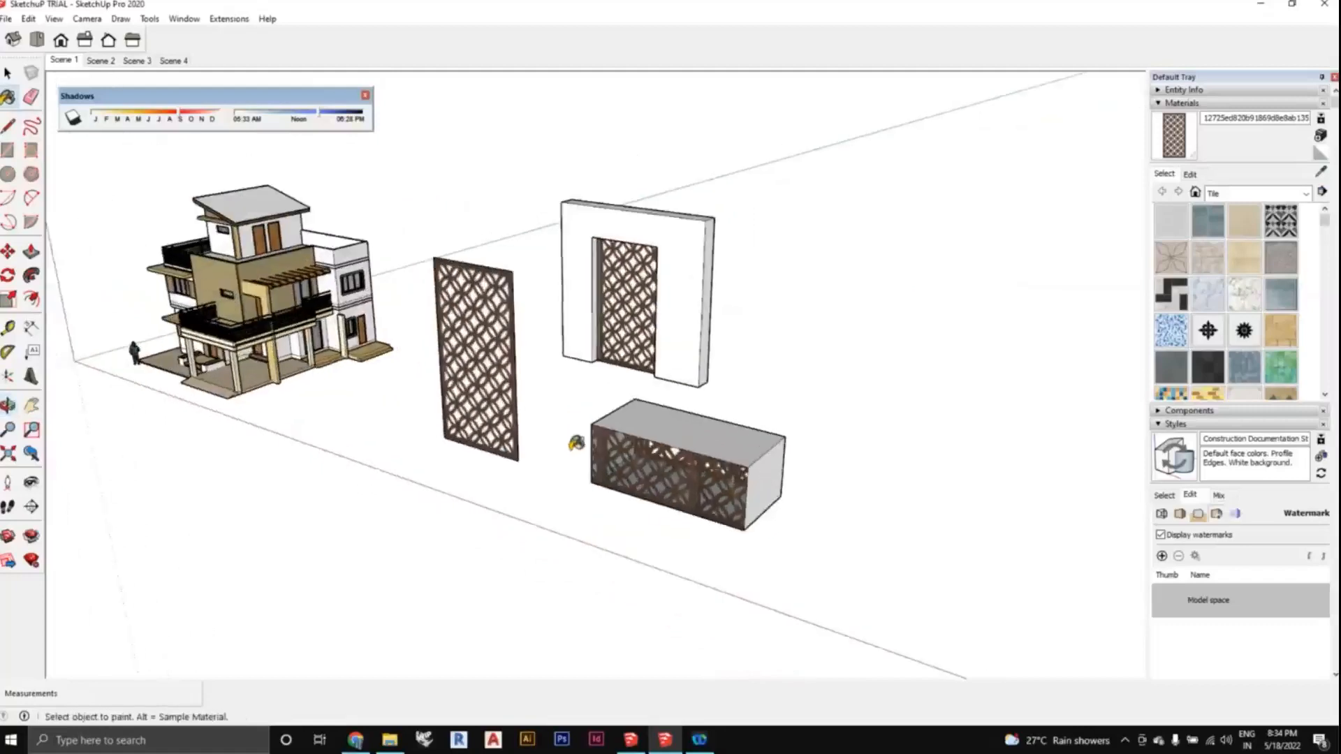
pyautogui.moveTo(576, 443); pyautogui.dragTo(566, 471, button='middle')
# Select the whole jaali-painted box and delete it.
pyautogui.press('space')
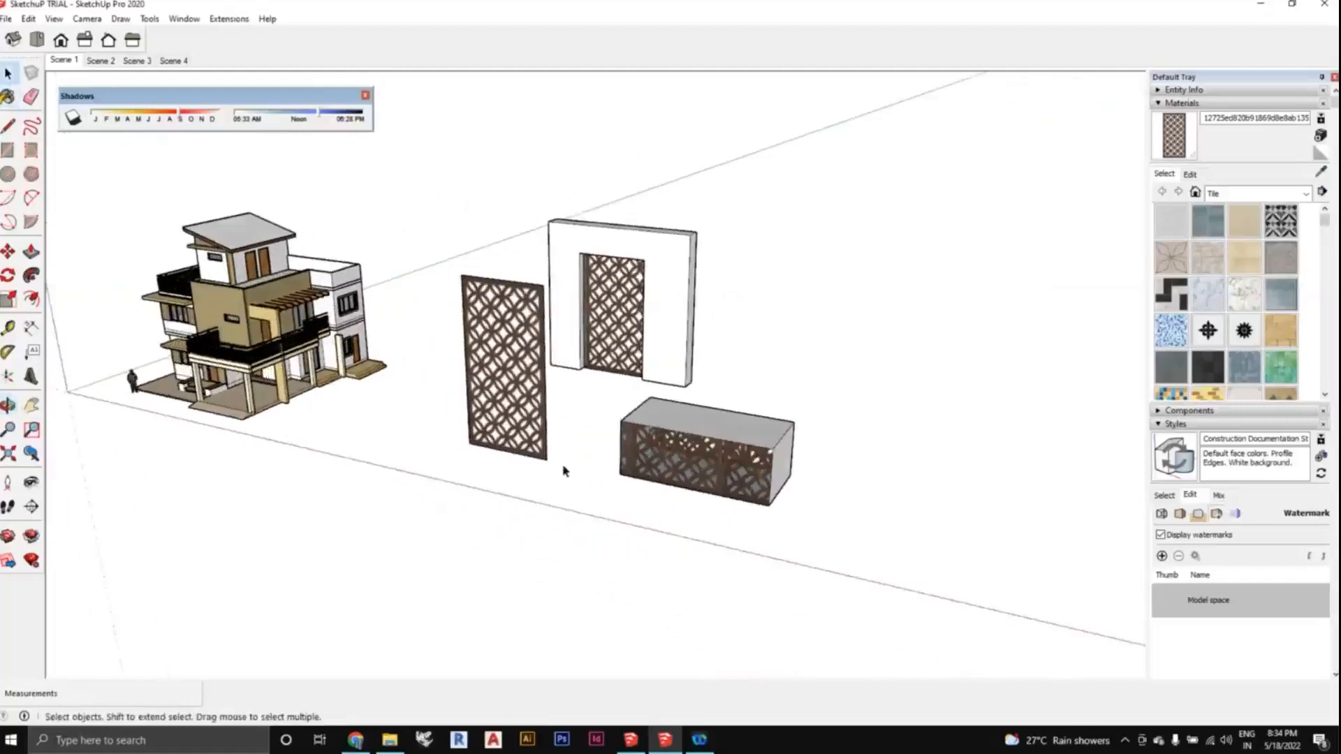
pyautogui.scroll(-1, 566, 471)
pyautogui.scroll(2, 738, 494)
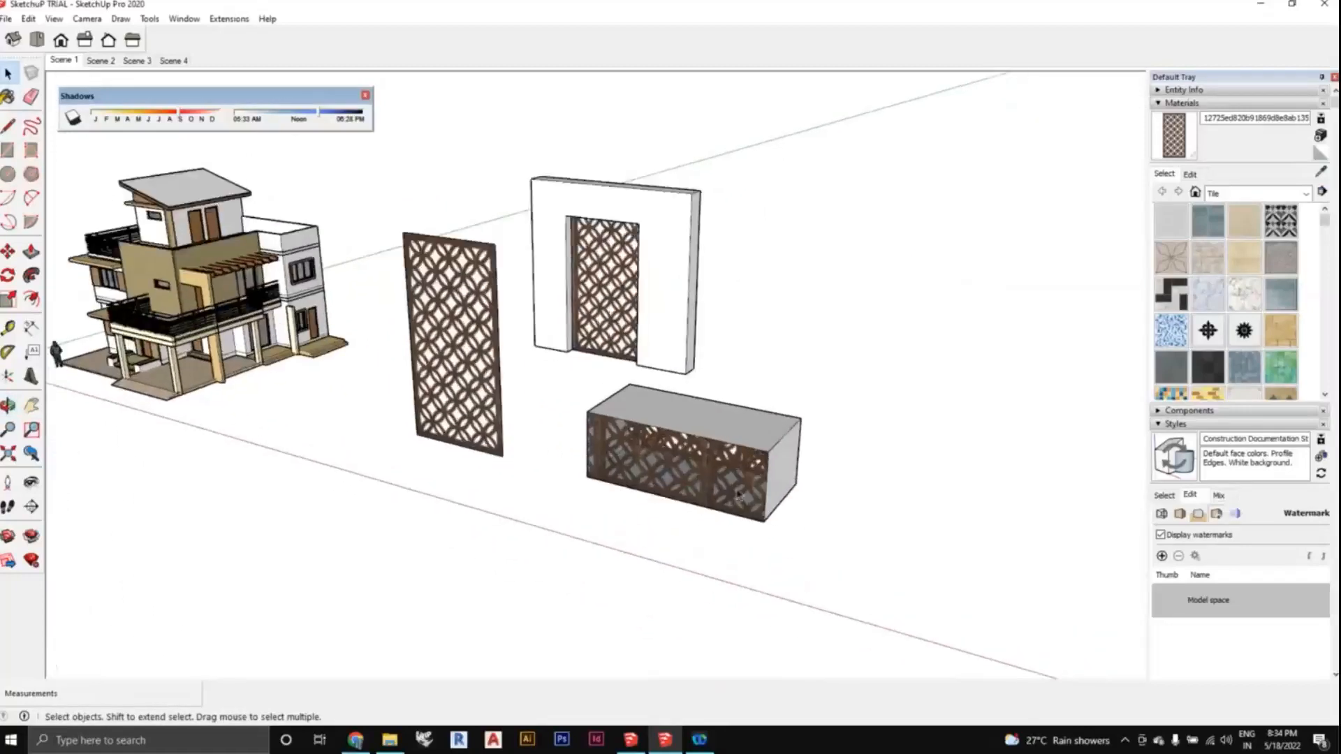
pyautogui.moveTo(802, 532); pyautogui.dragTo(566, 389)
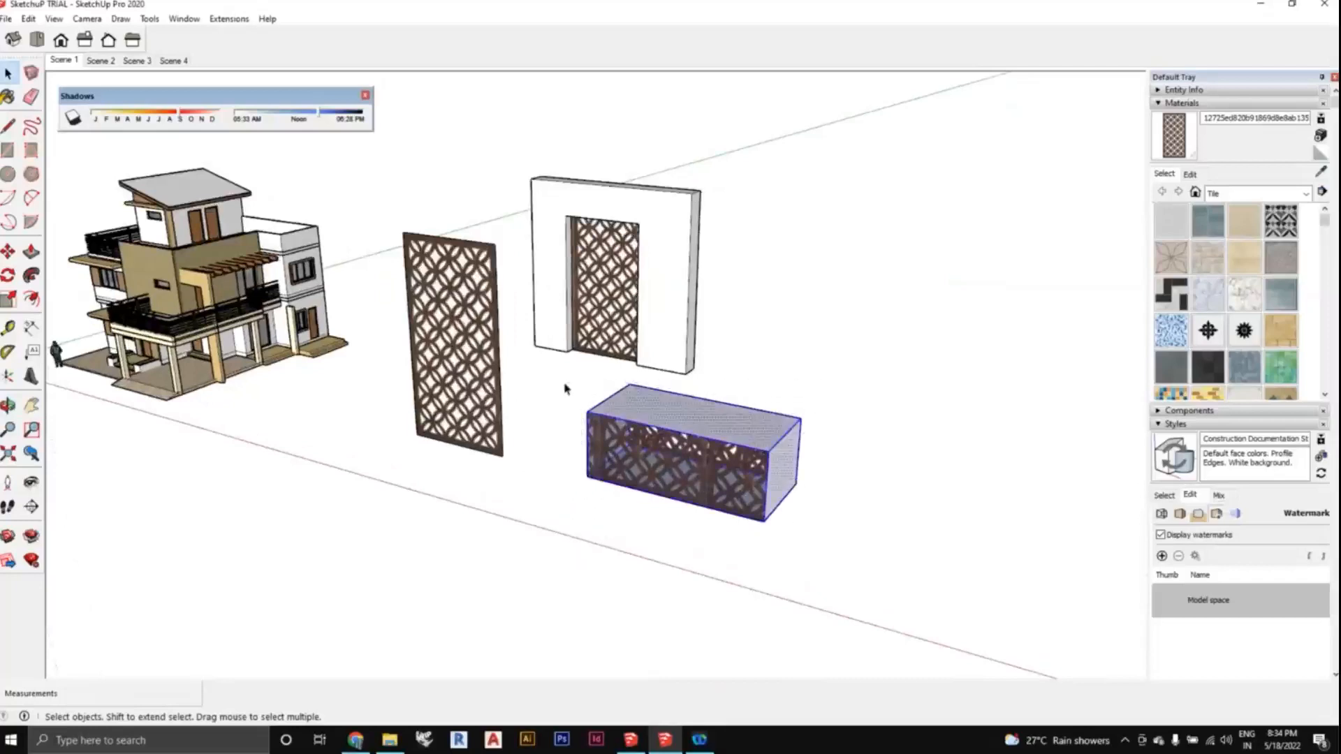
pyautogui.press('Delete')
pyautogui.moveTo(596, 410); pyautogui.dragTo(591, 470, button='middle')
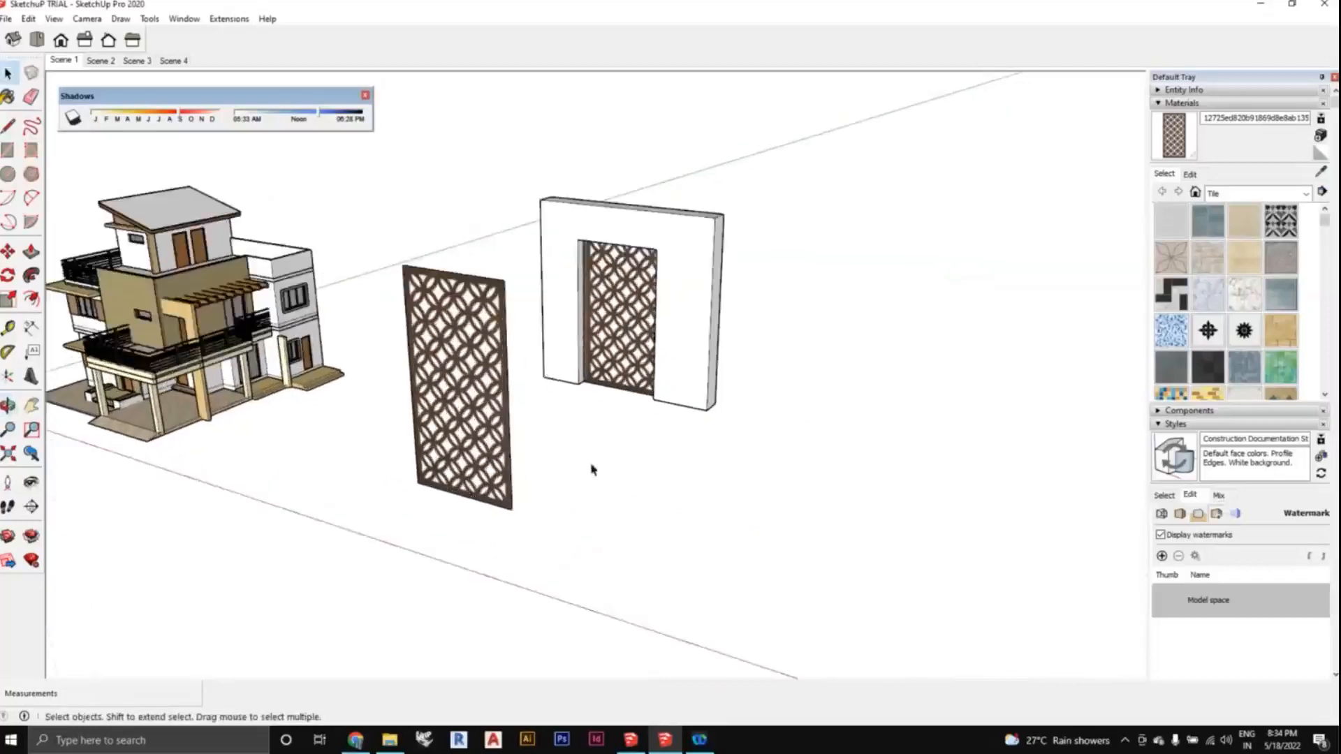